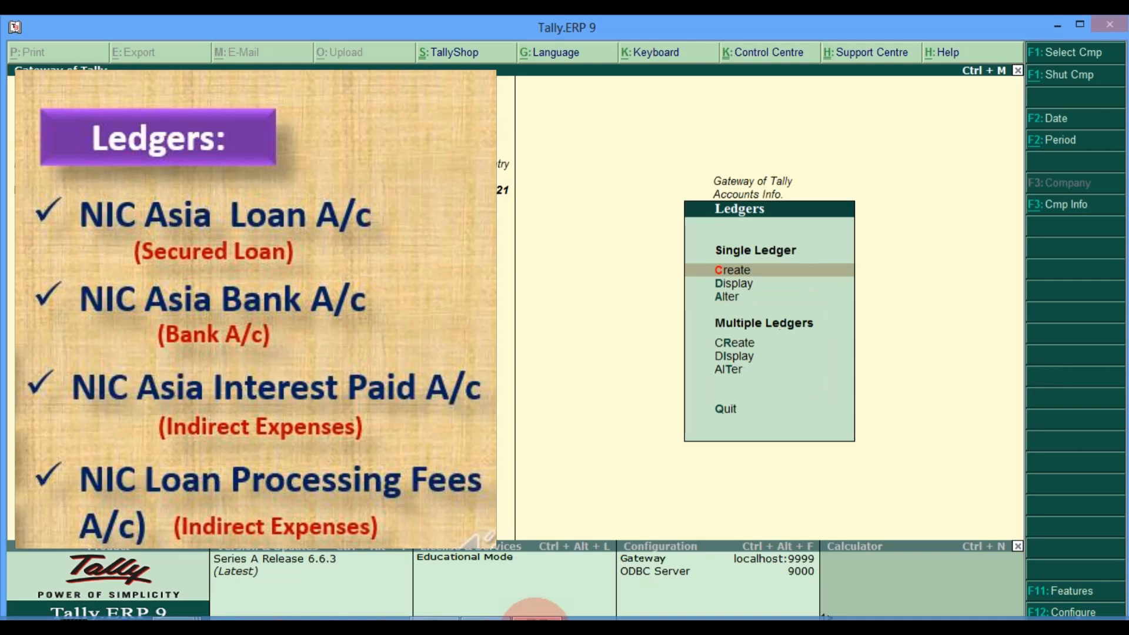
# Step: Open Multiple Ledgers creation with Under Group set to All Items
pyautogui.press('Down')
pyautogui.press('Down')
pyautogui.press('Down')
pyautogui.press('Down')
pyautogui.press('Up')
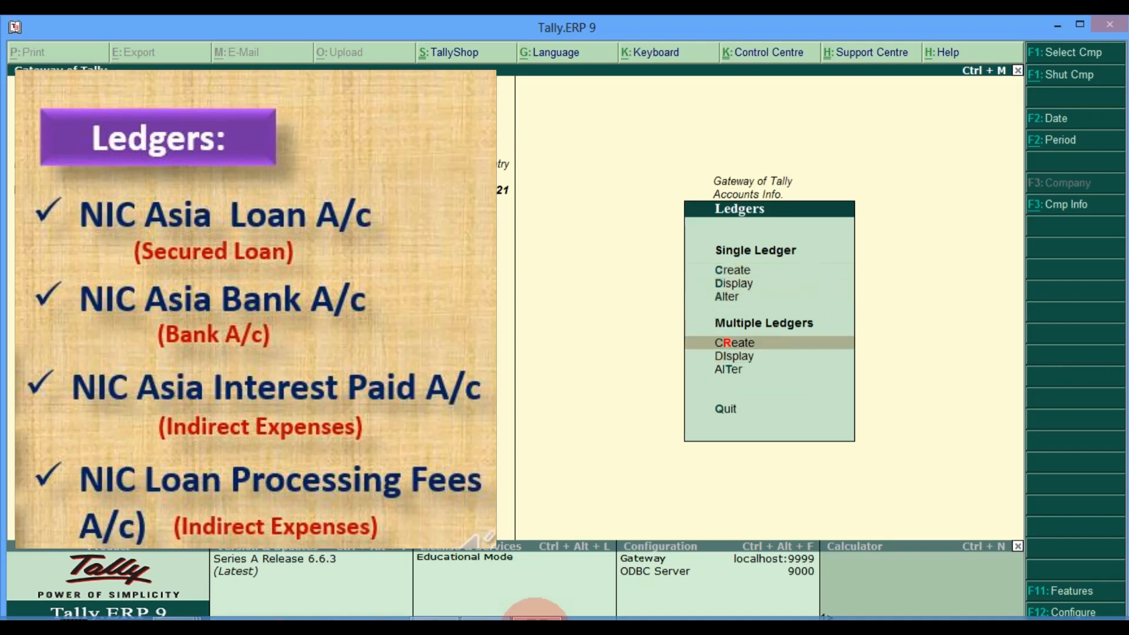
pyautogui.press('Return')
pyautogui.press('Return')
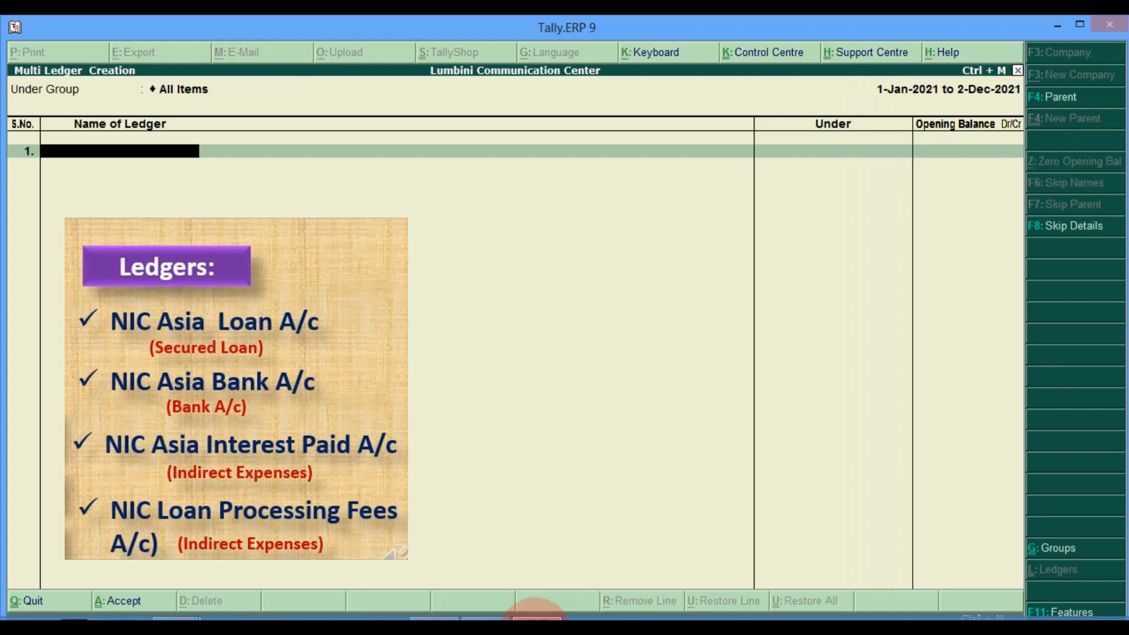
# Step: Create ledger 'NIC Asia Loan A/c' under Secured Loans with no opening balance
pyautogui.write('NIC Asia Loan A/c')
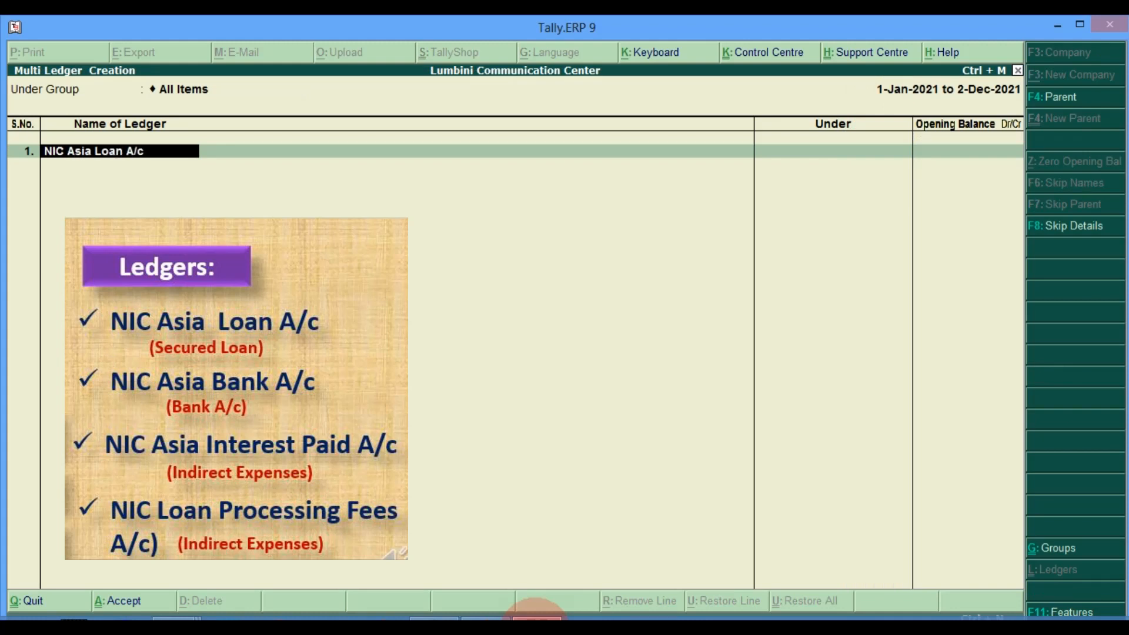
pyautogui.press('Return')
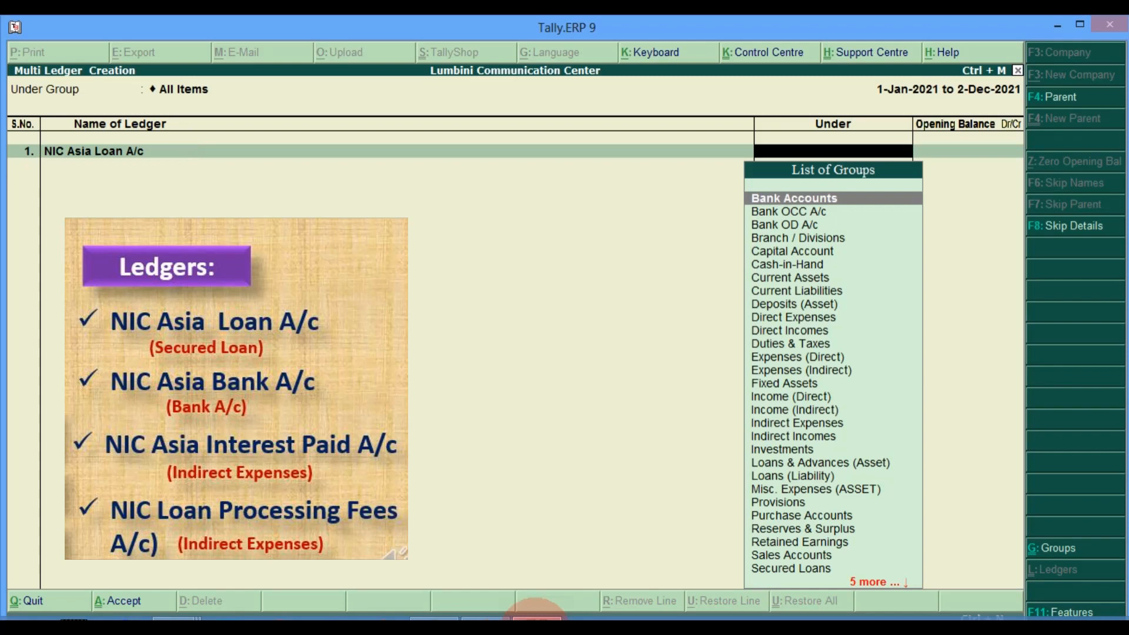
pyautogui.write('Secured Loans')
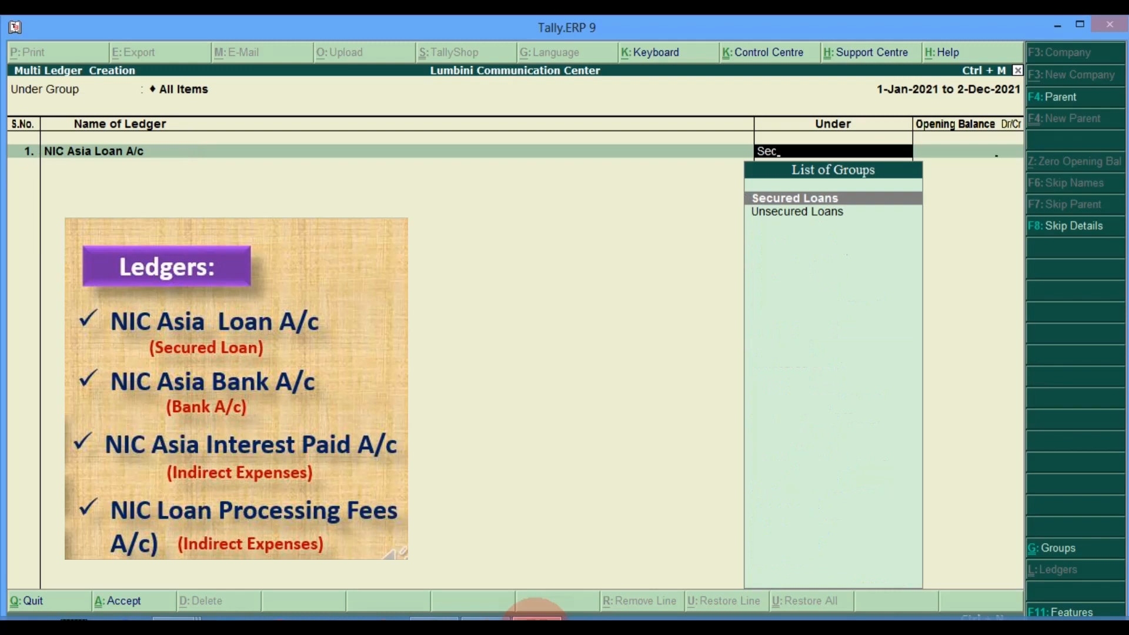
pyautogui.press('Return')
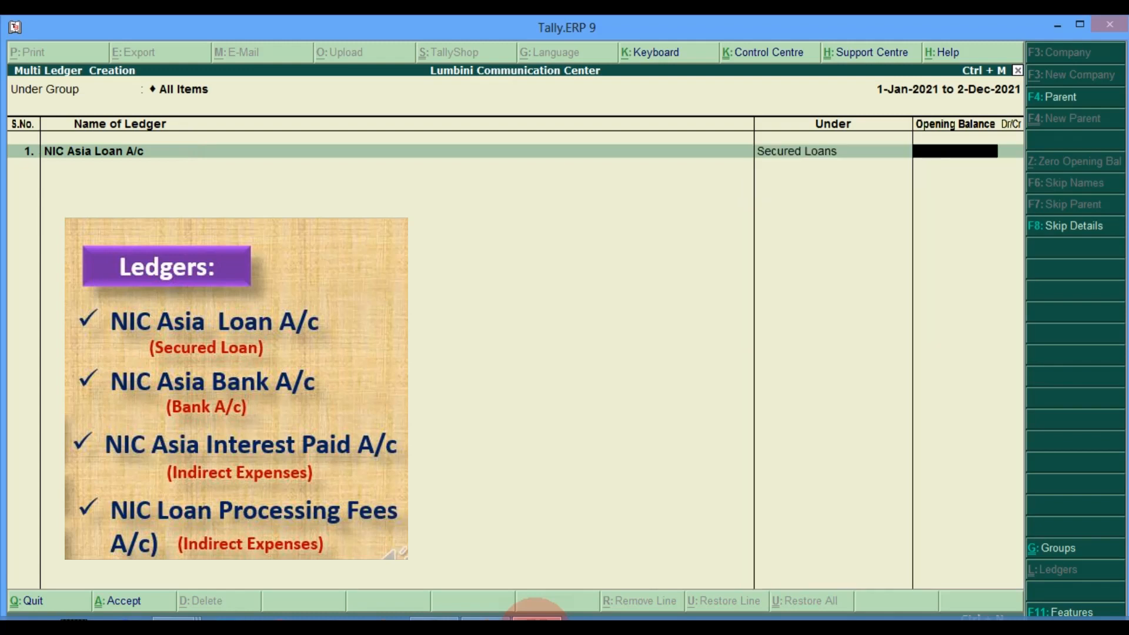
pyautogui.press('Return')
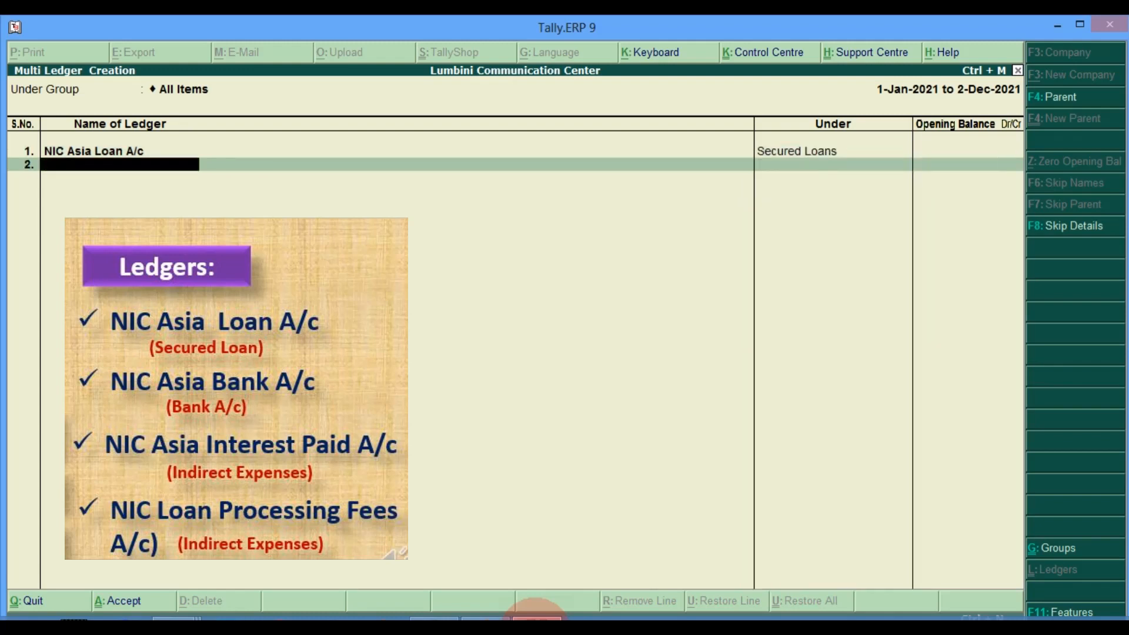
# Step: Enter a mistaken bank ledger name 'NIC Asia Bank Current a/c', then clear it
pyautogui.write('NIC Asia Bank a')
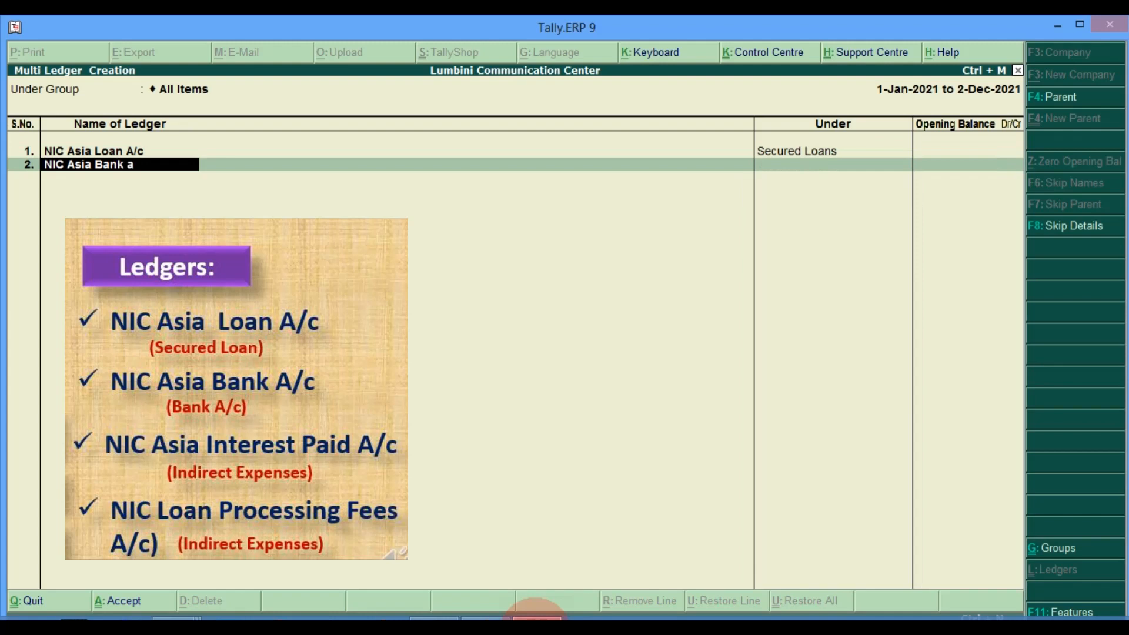
pyautogui.press('BackSpace')
pyautogui.write('Current a/c')
pyautogui.press('Return')
pyautogui.press('Escape')
pyautogui.press('Return')
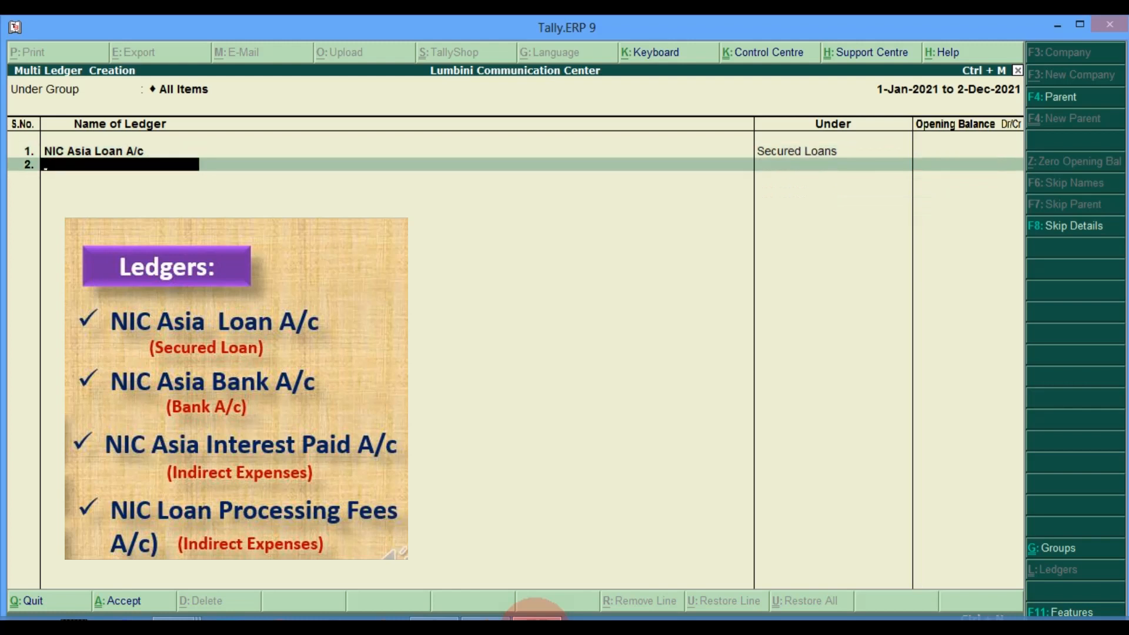
# Step: Create ledger 'NIC Asia Bank A/c' under Bank Accounts
pyautogui.write('NIC Asia Bank a')
pyautogui.press('BackSpace')
pyautogui.write('A/c')
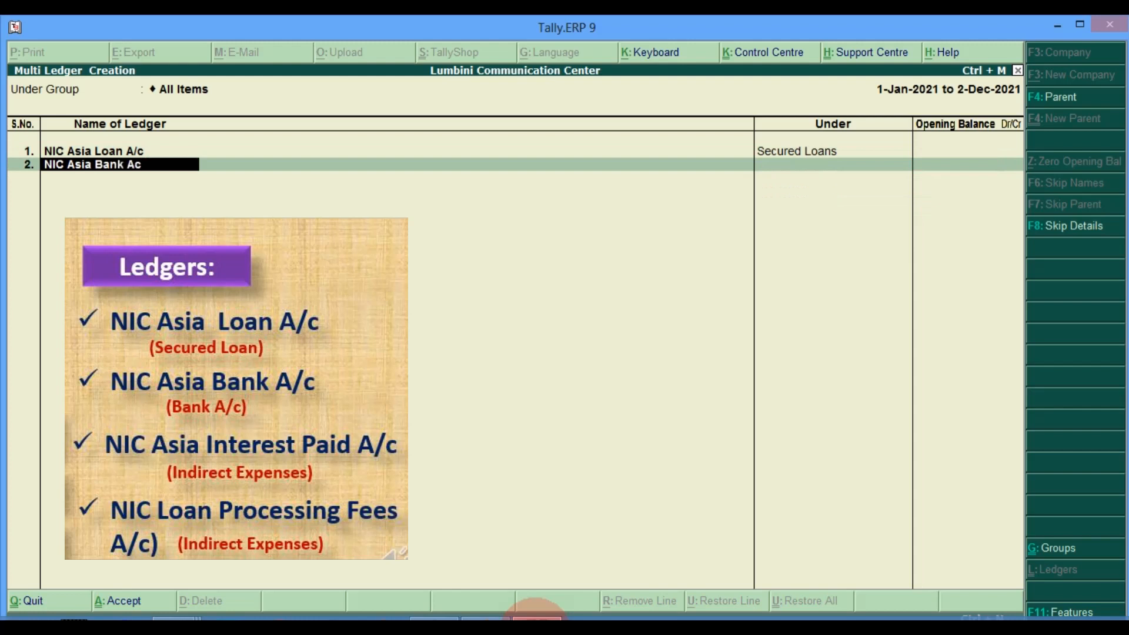
pyautogui.press('Return')
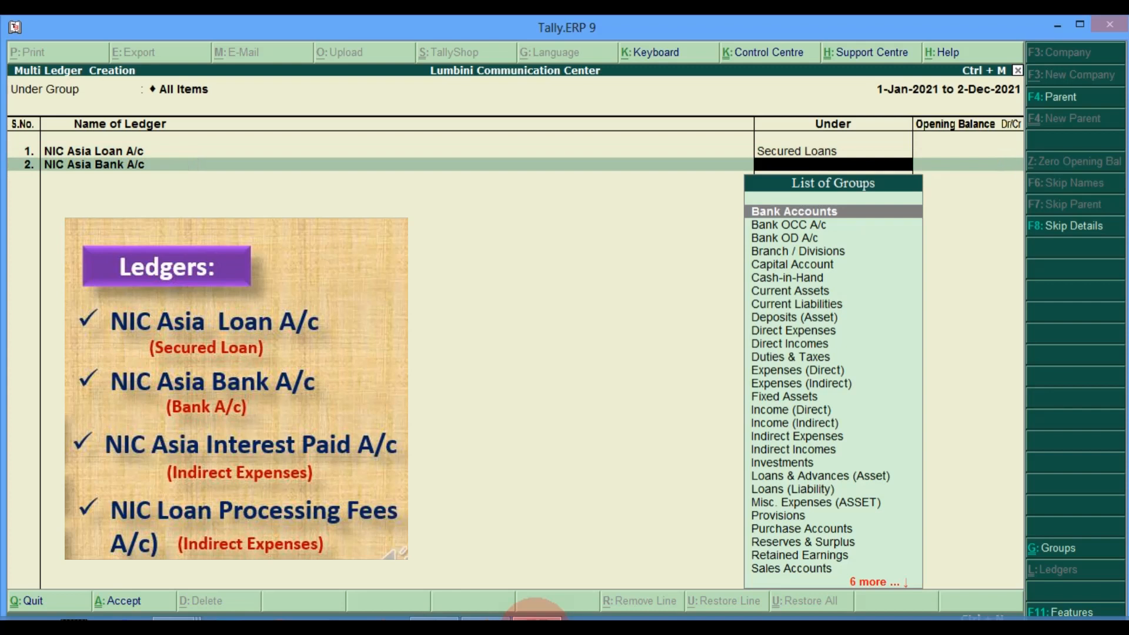
pyautogui.press('Down')
pyautogui.press('Up')
pyautogui.press('Return')
pyautogui.press('Return')
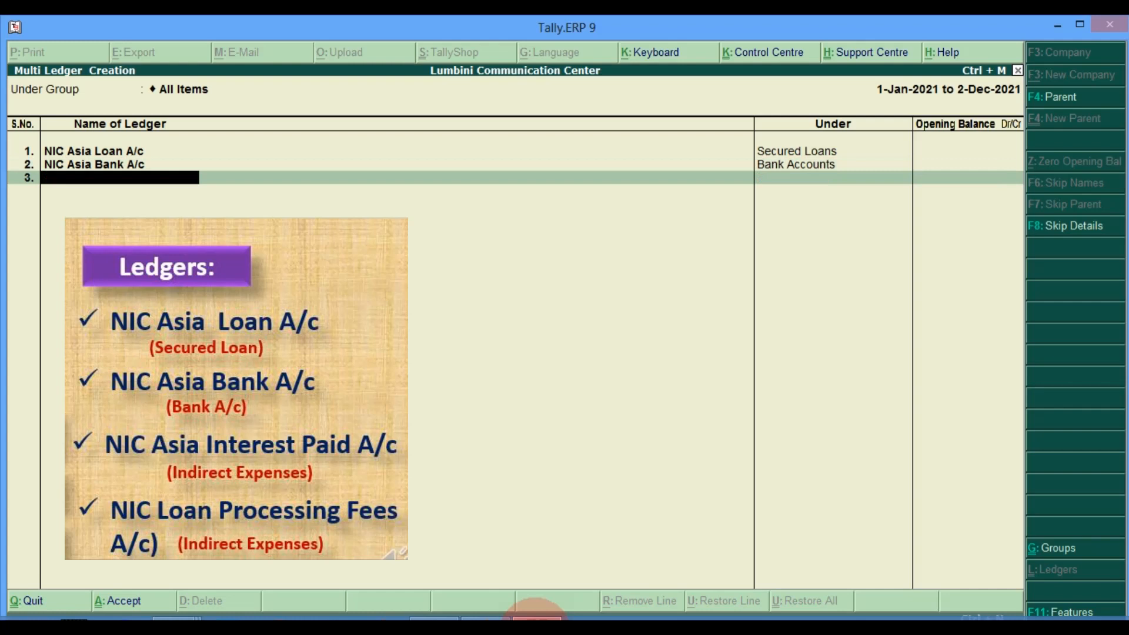
# Step: Create ledger 'NIC Asia Interest Paid a/c' under Indirect Expenses, skipping its opening balance
pyautogui.write('NIC Asia Interest P')
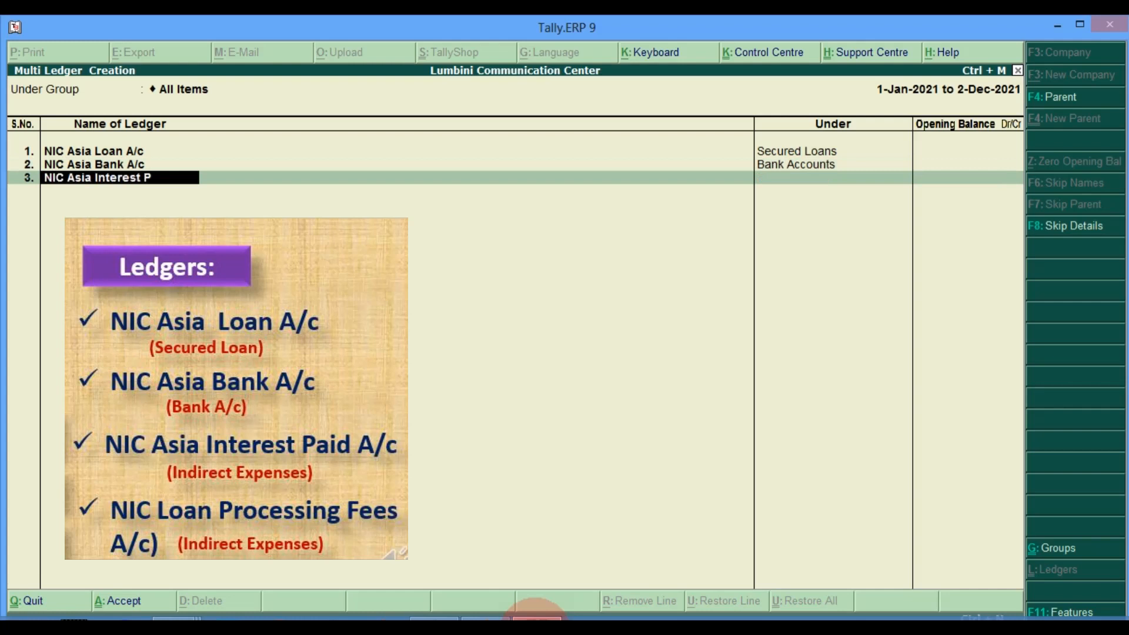
pyautogui.write('aid a/c')
pyautogui.press('Return')
pyautogui.write('Ind')
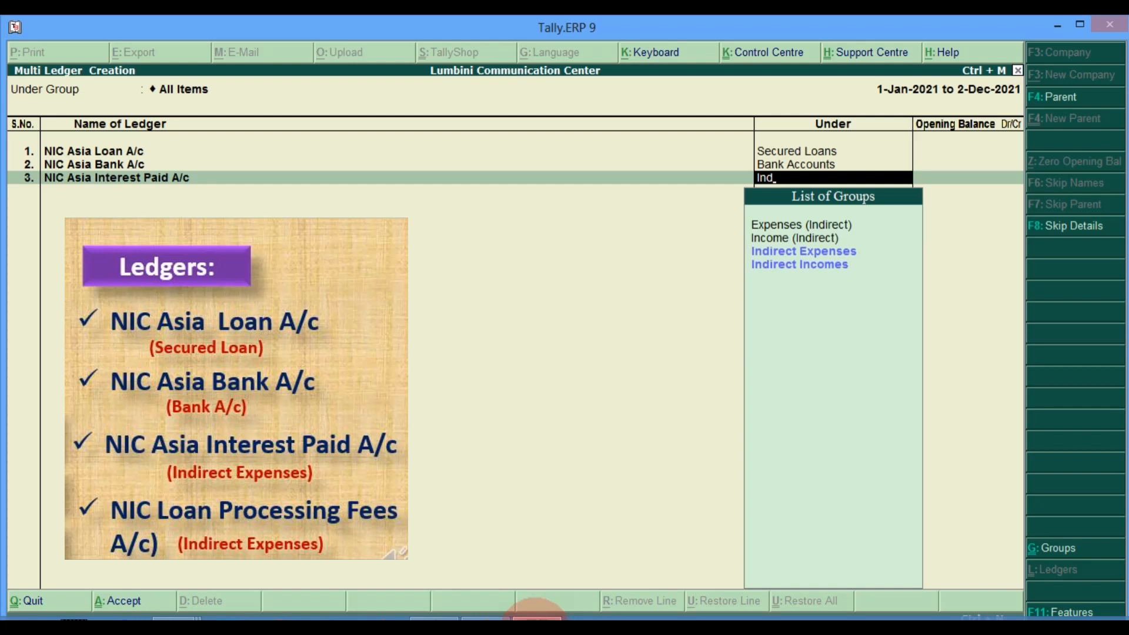
pyautogui.press('Down')
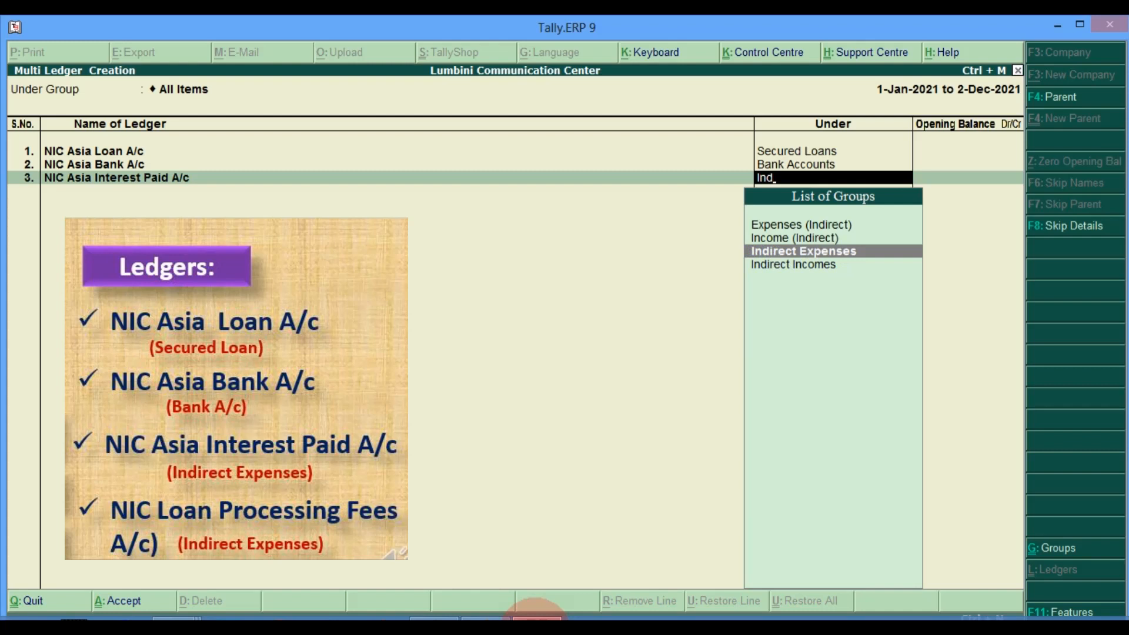
pyautogui.press('Return')
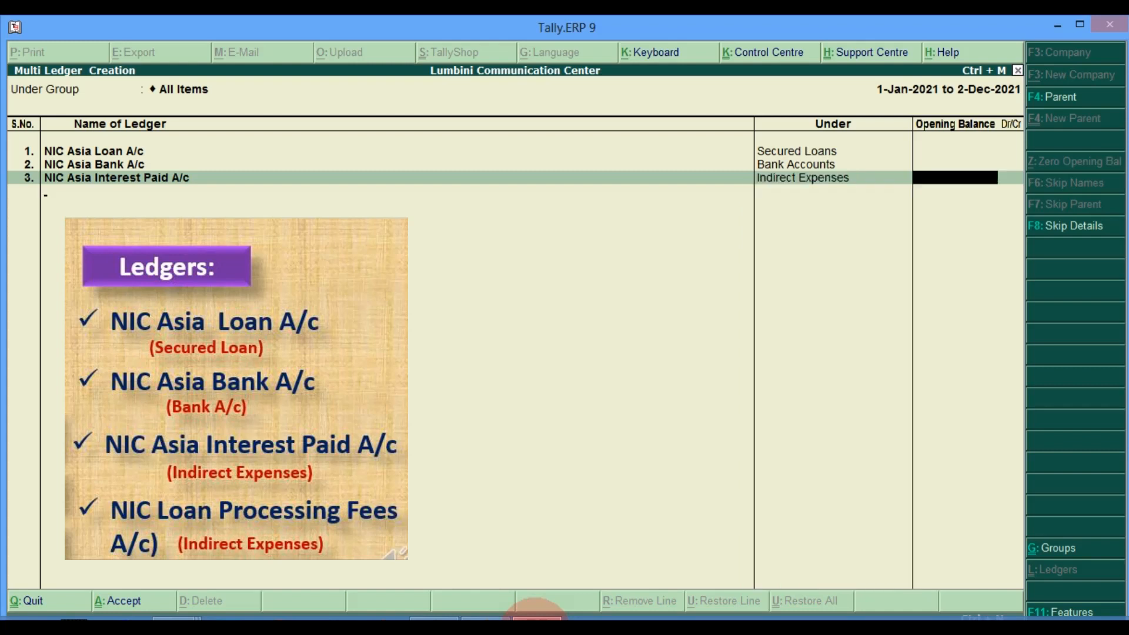
pyautogui.press('Return')
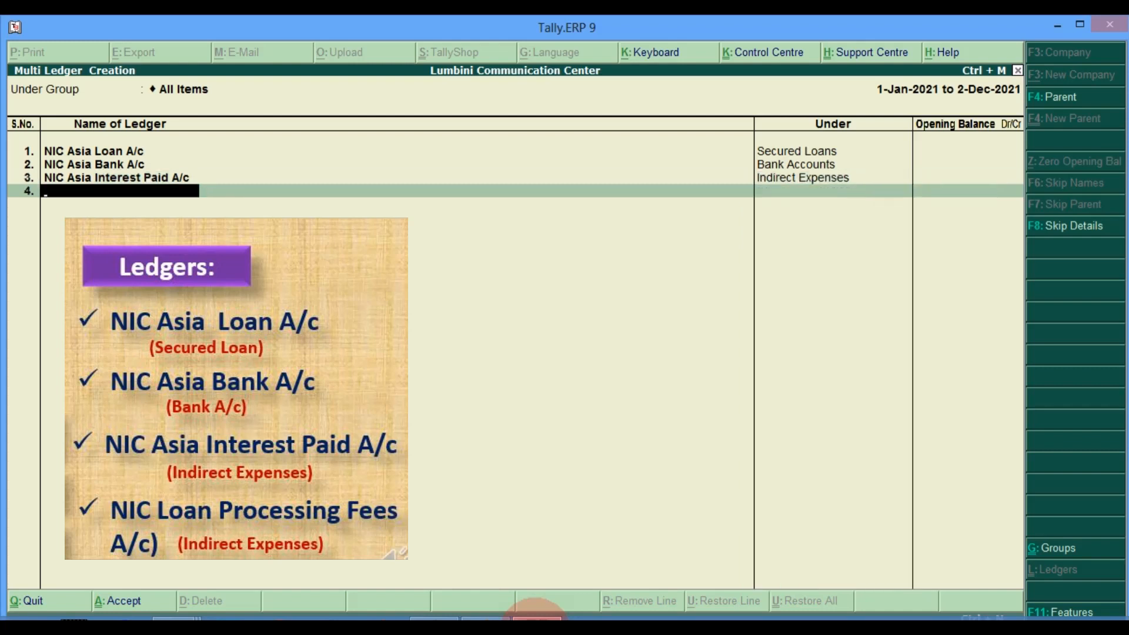
# Step: Create 'NIC Asia Loan Processing fees a/c' under Indirect Expenses and bring up the save prompt
pyautogui.write('NIC Asia Loan Pro')
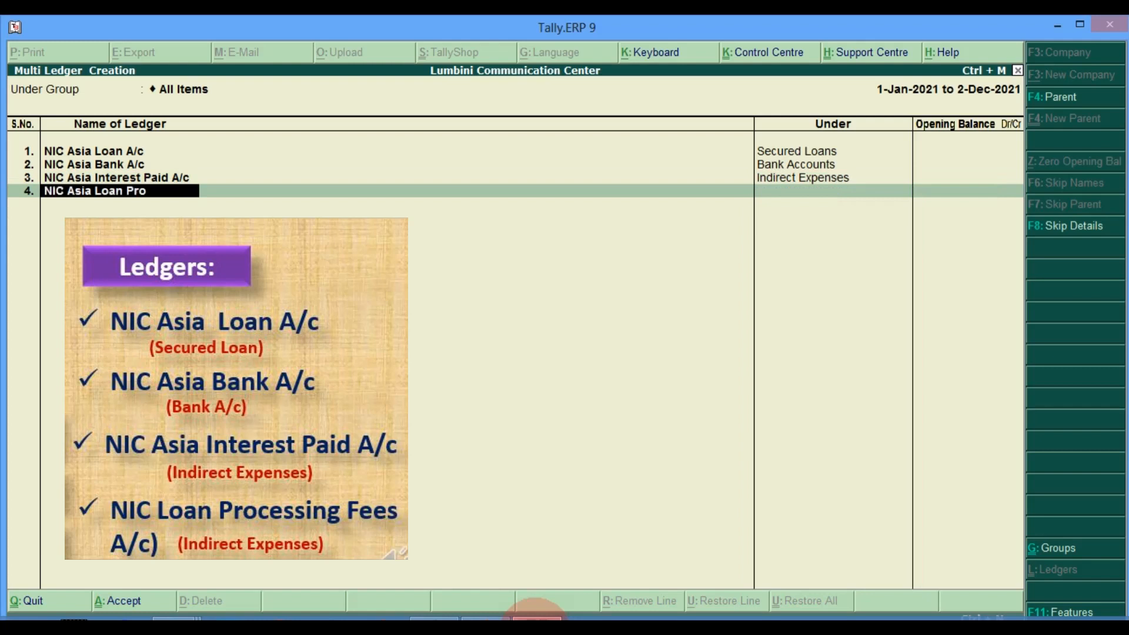
pyautogui.write('cessing fees')
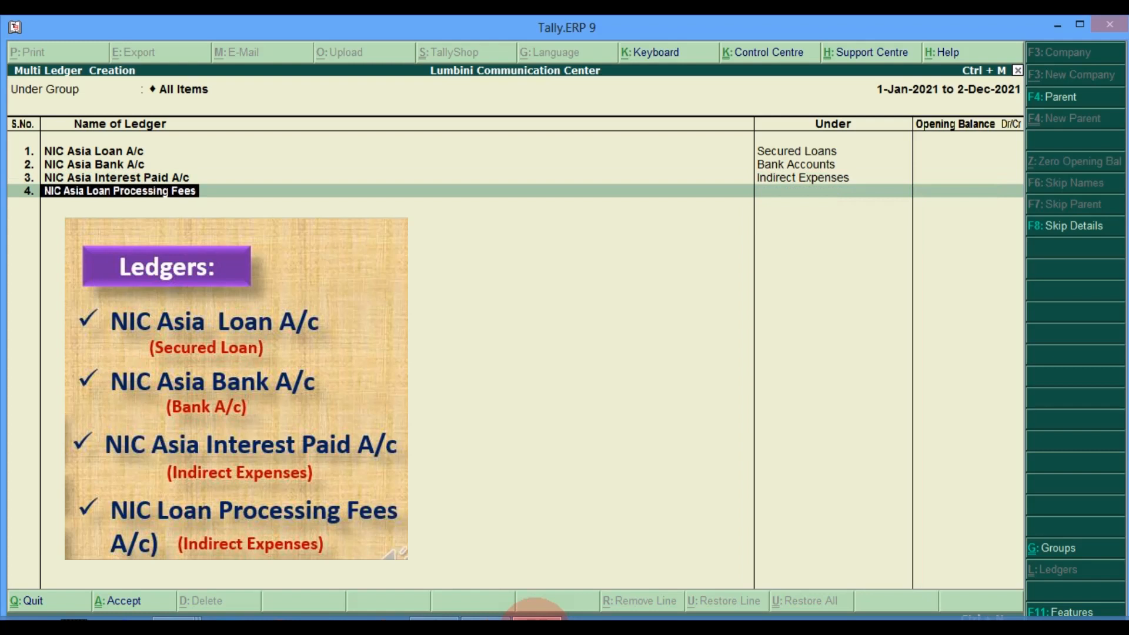
pyautogui.write(' a/c')
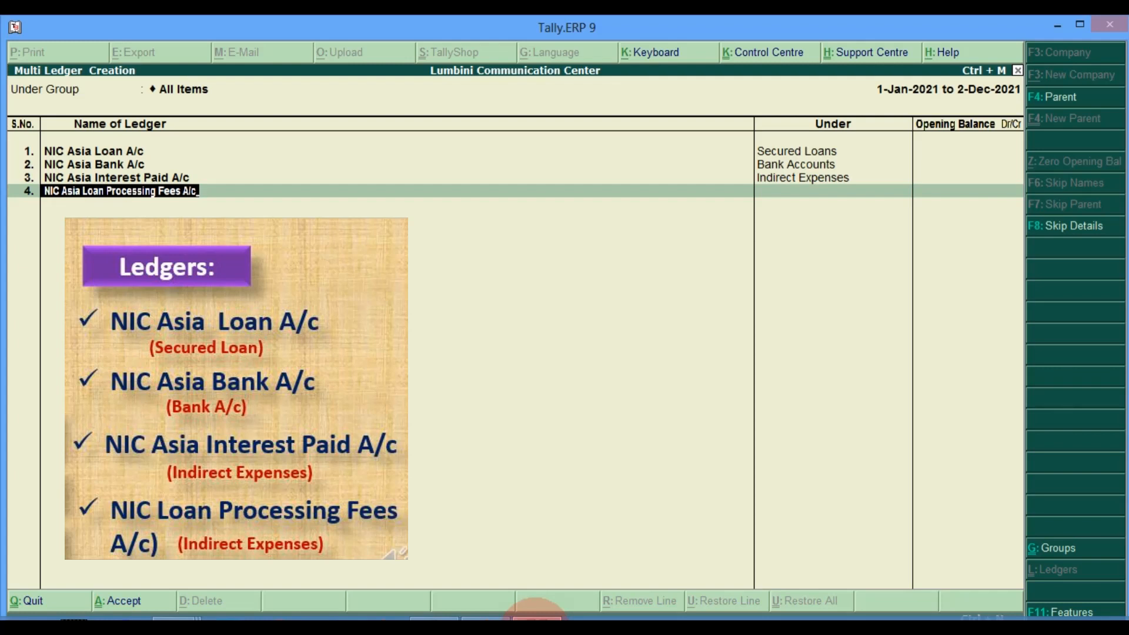
pyautogui.press('Return')
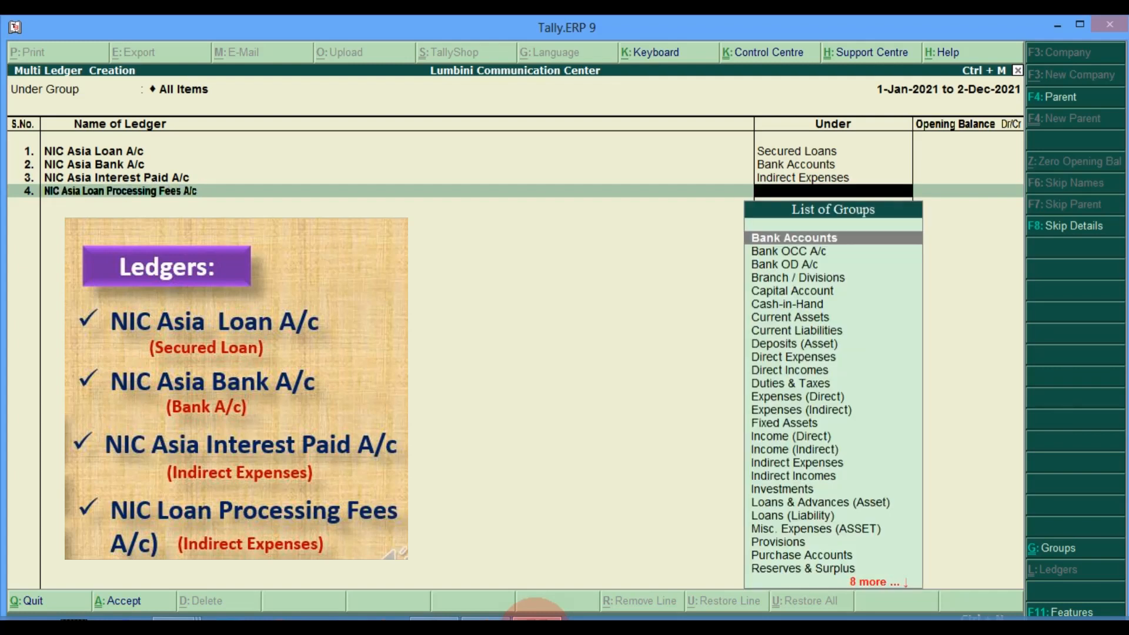
pyautogui.write('Ind')
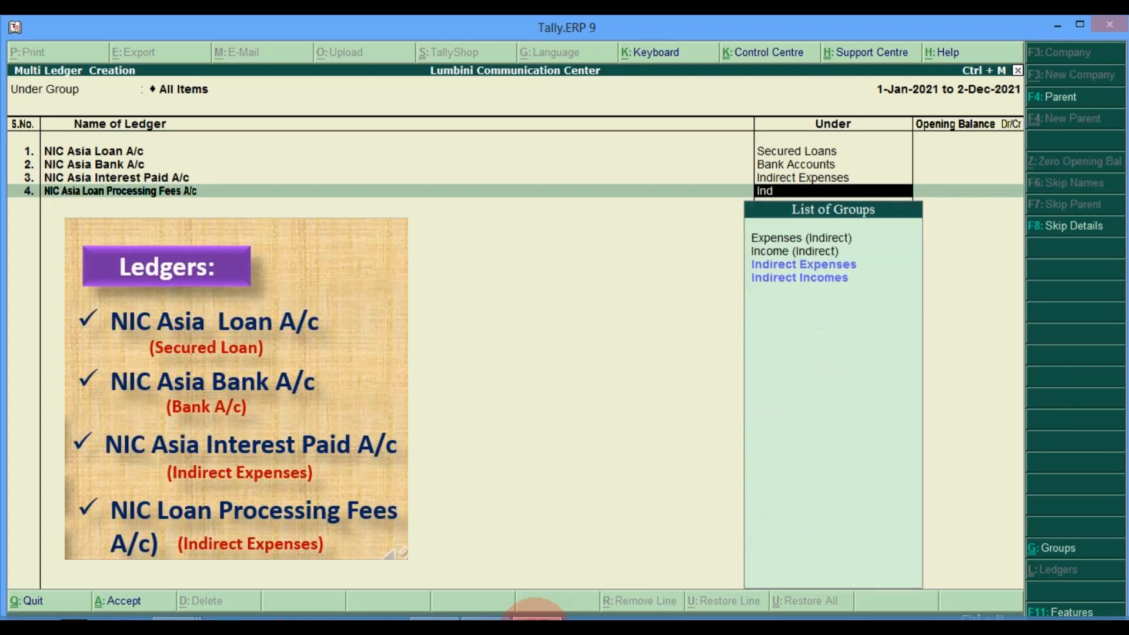
pyautogui.press('Down')
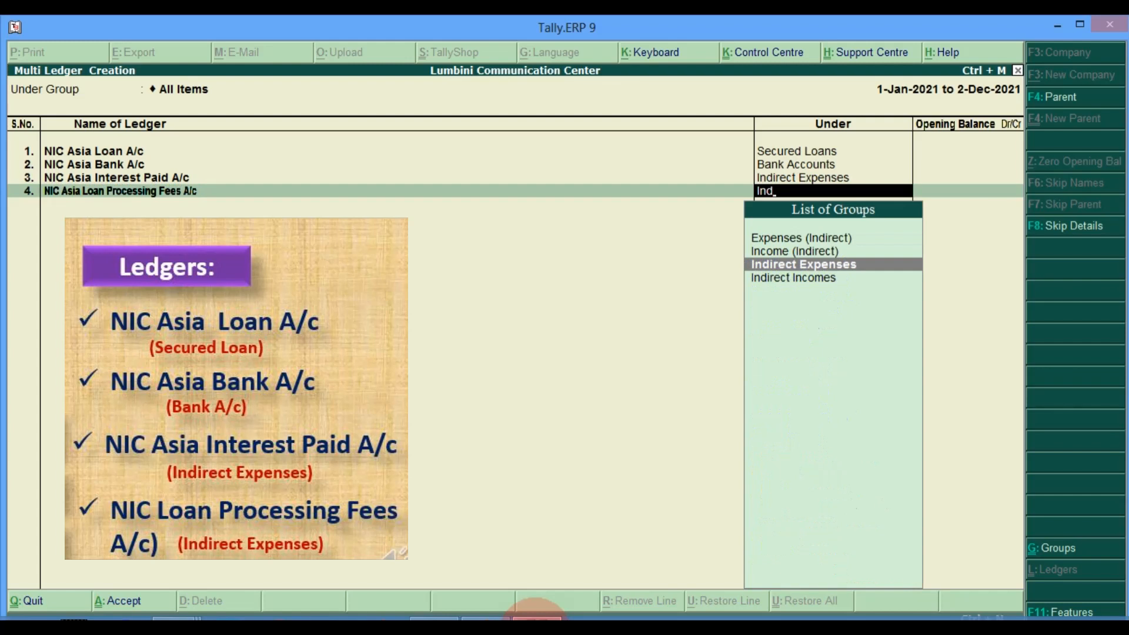
pyautogui.press('Return')
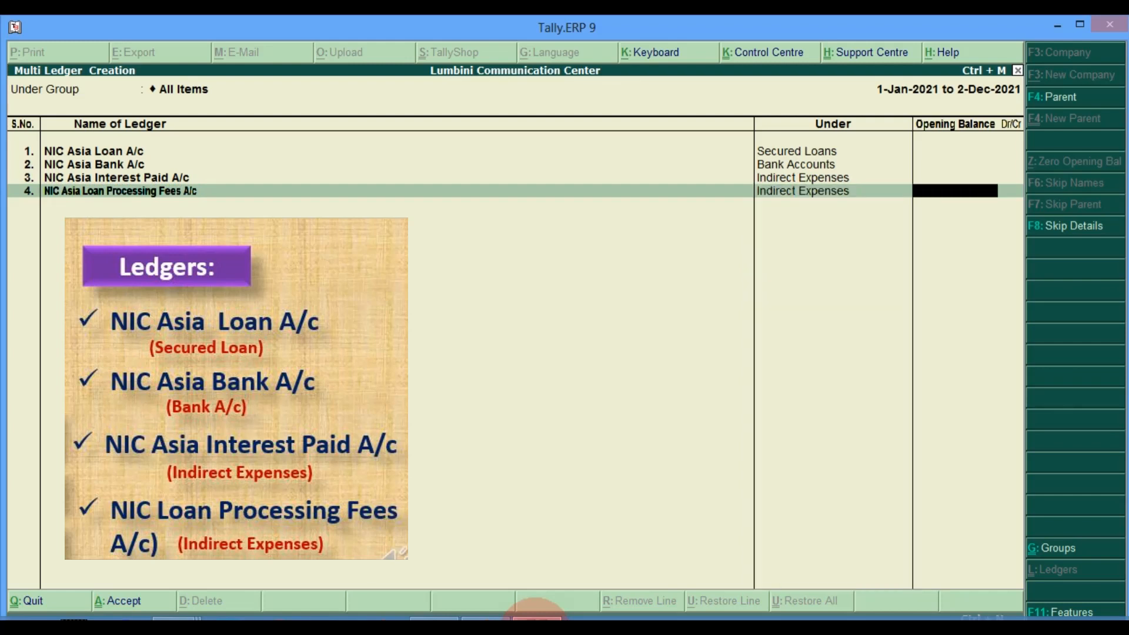
pyautogui.press('Return')
pyautogui.press('Return')
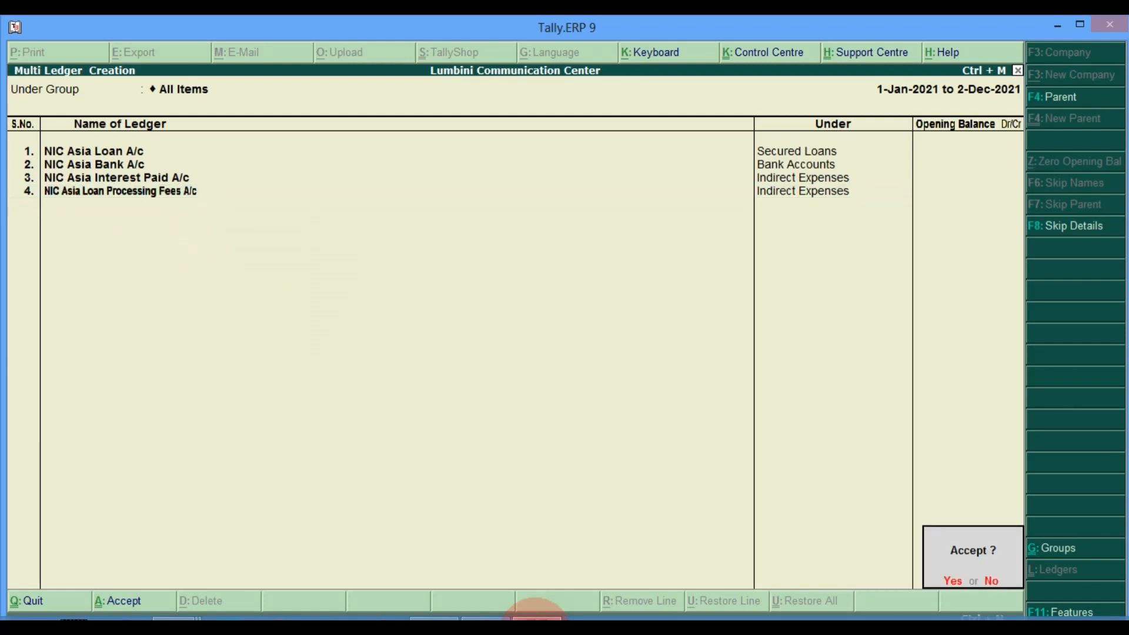
pyautogui.press('Return')
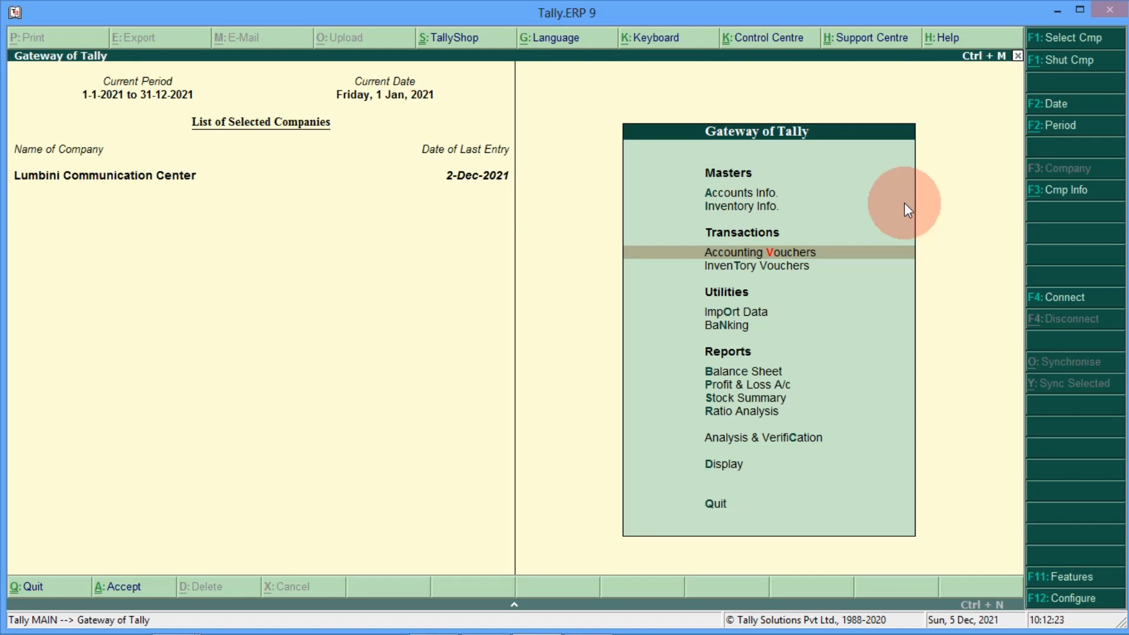
# Step: Start a Receipt voucher from Accounting Vouchers and enter date 01-01-2021
pyautogui.click(797, 253)
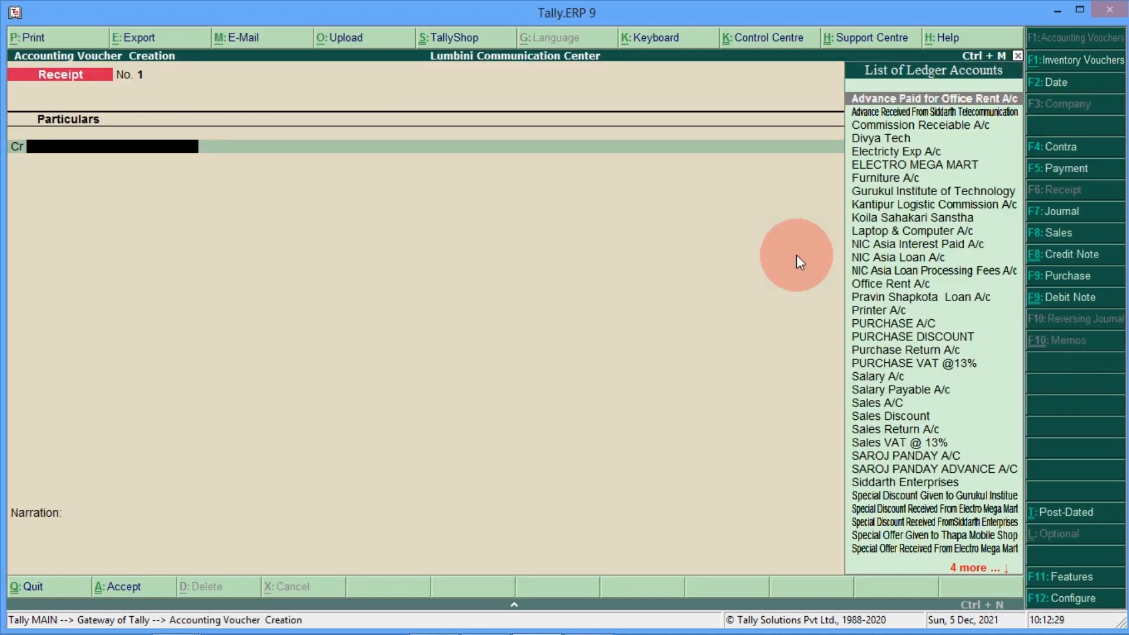
pyautogui.press('F2')
pyautogui.write('01-01-2021')
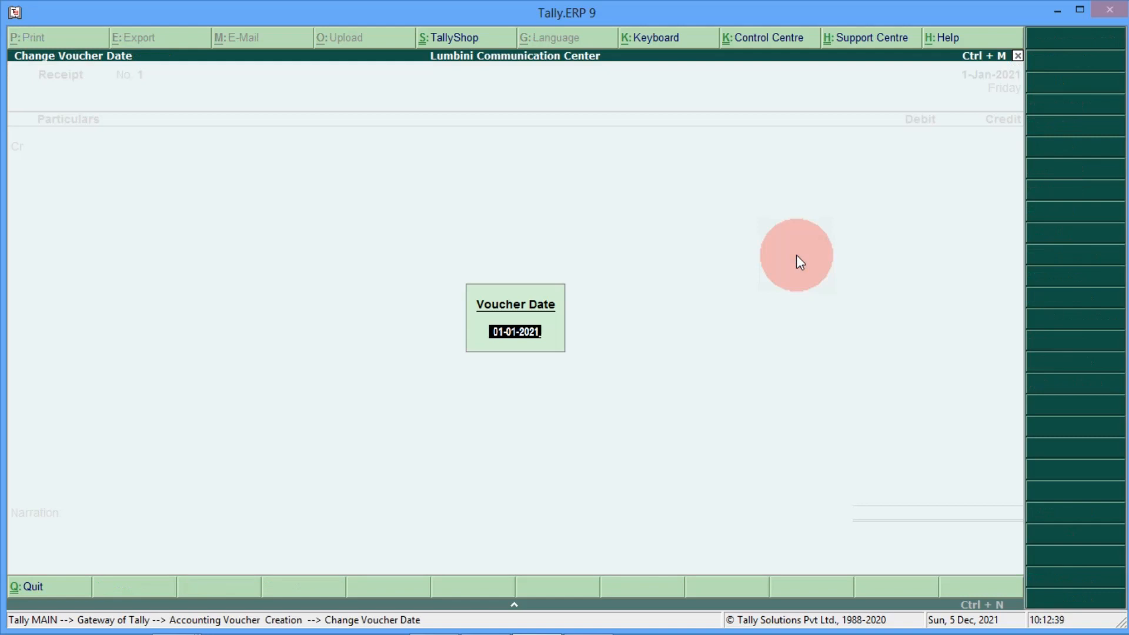
# Step: Credit NIC Asia Loan A/c 10,00,000 and debit NIC Asia Bank A/c 9,95,000
pyautogui.press('Return')
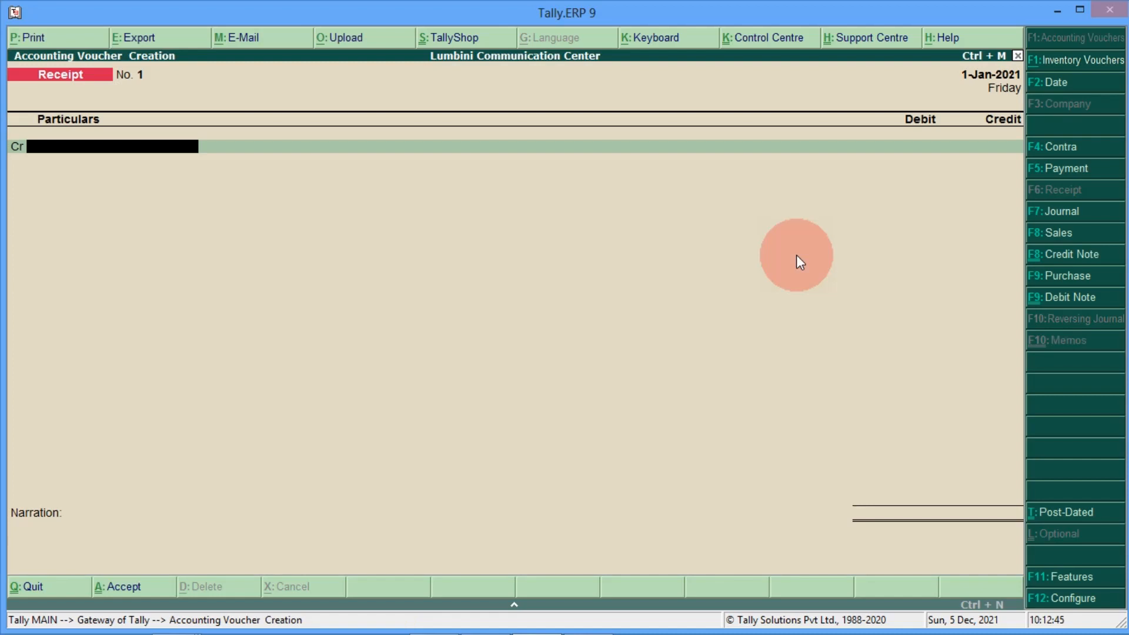
pyautogui.write('Nic')
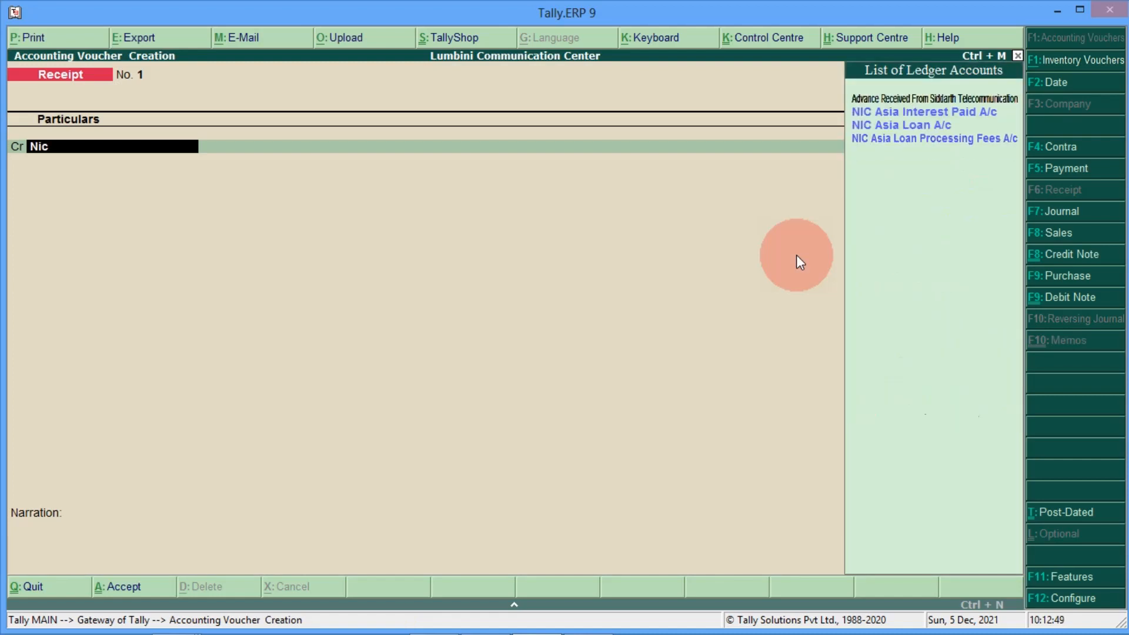
pyautogui.press('Down')
pyautogui.press('Down')
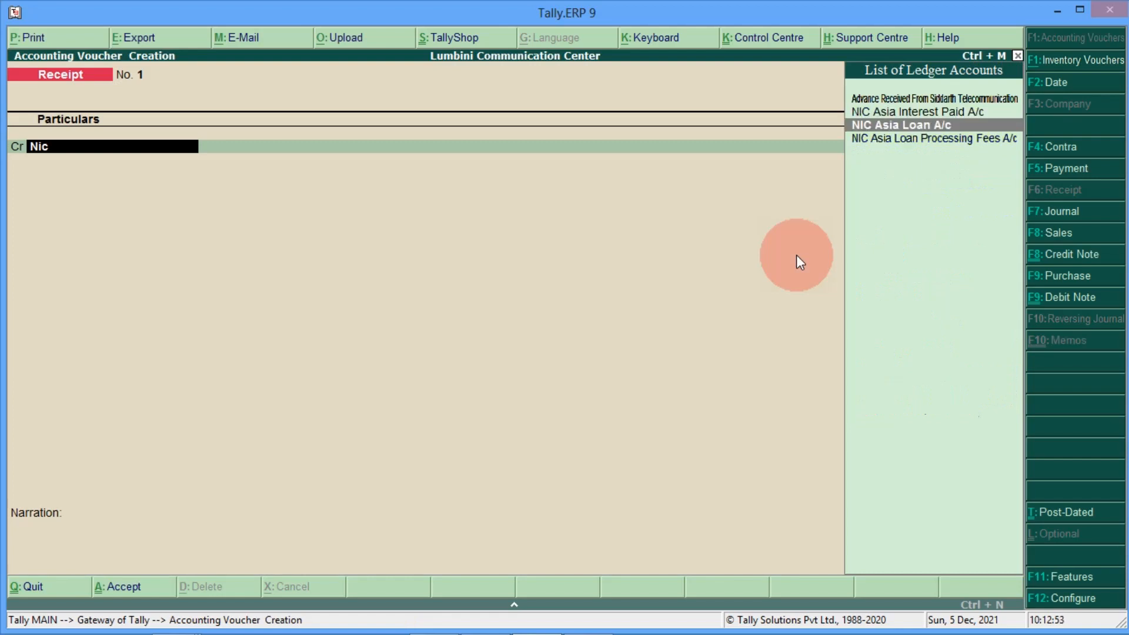
pyautogui.press('Return')
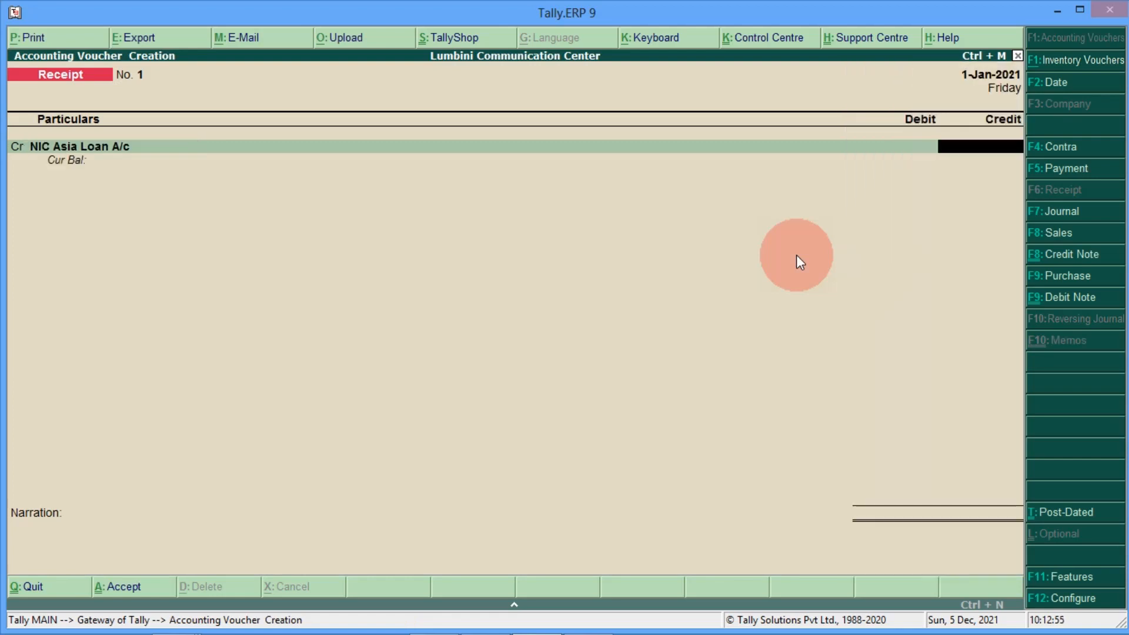
pyautogui.write('1000000')
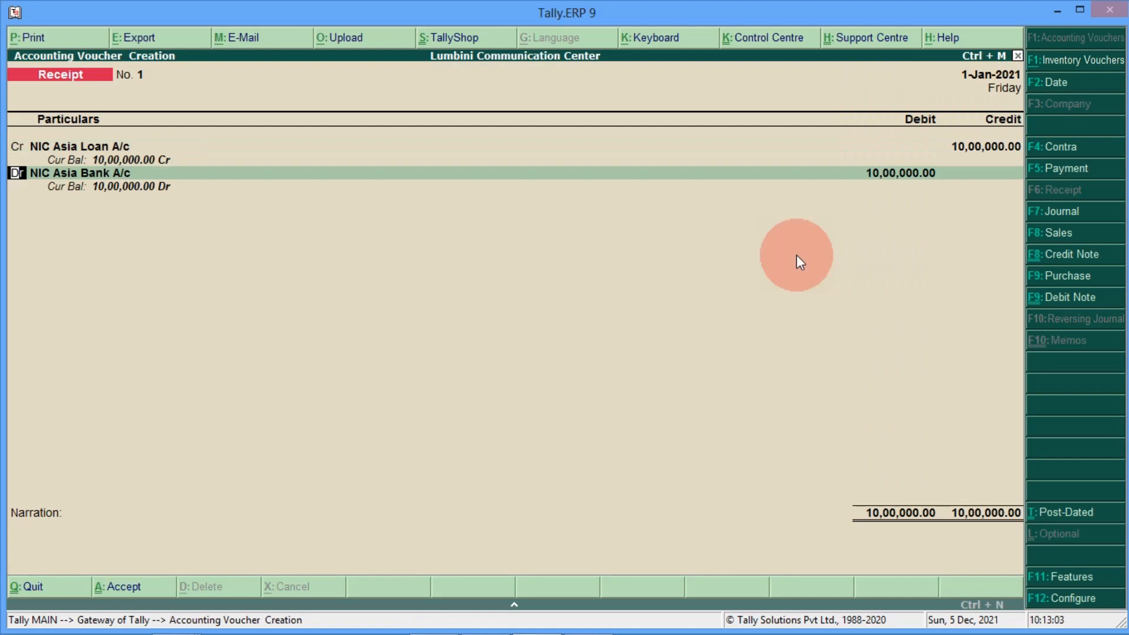
pyautogui.press('Return')
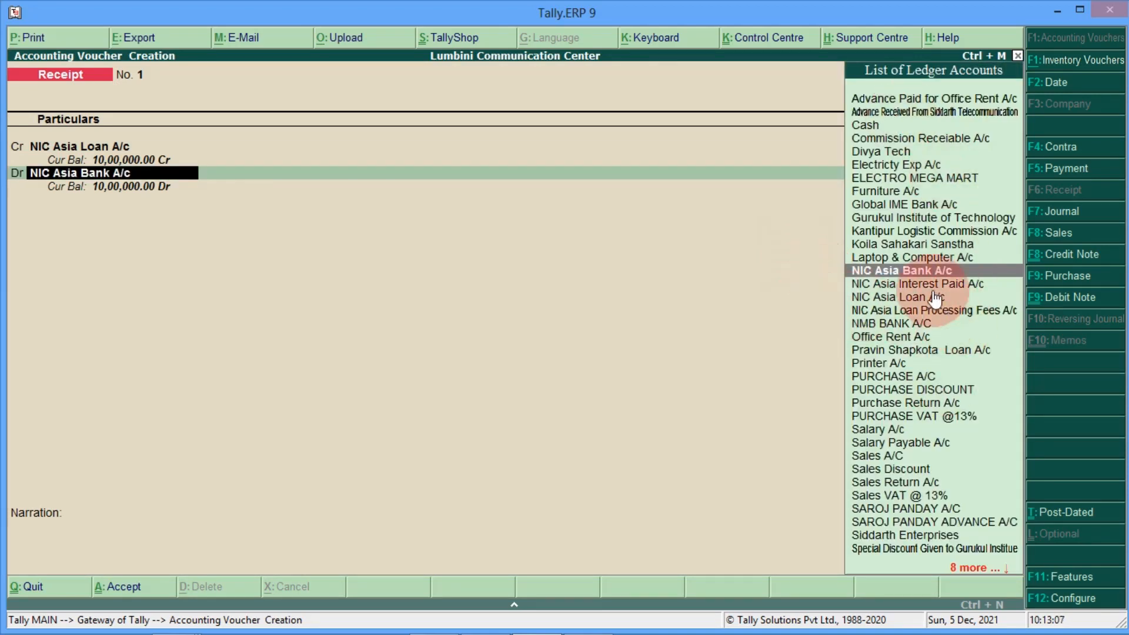
pyautogui.click(916, 274)
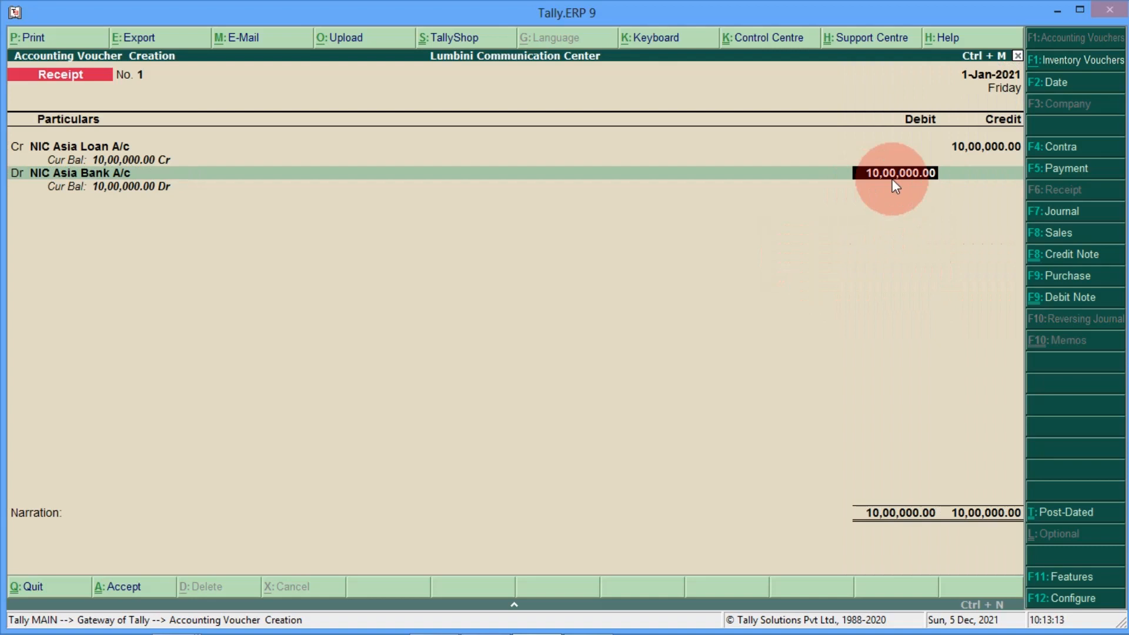
pyautogui.write('995000')
# Step: Accept the 9,95,000 bank debit with a Cheque/DD allocation dated 1-Jan-2021
pyautogui.press('Return')
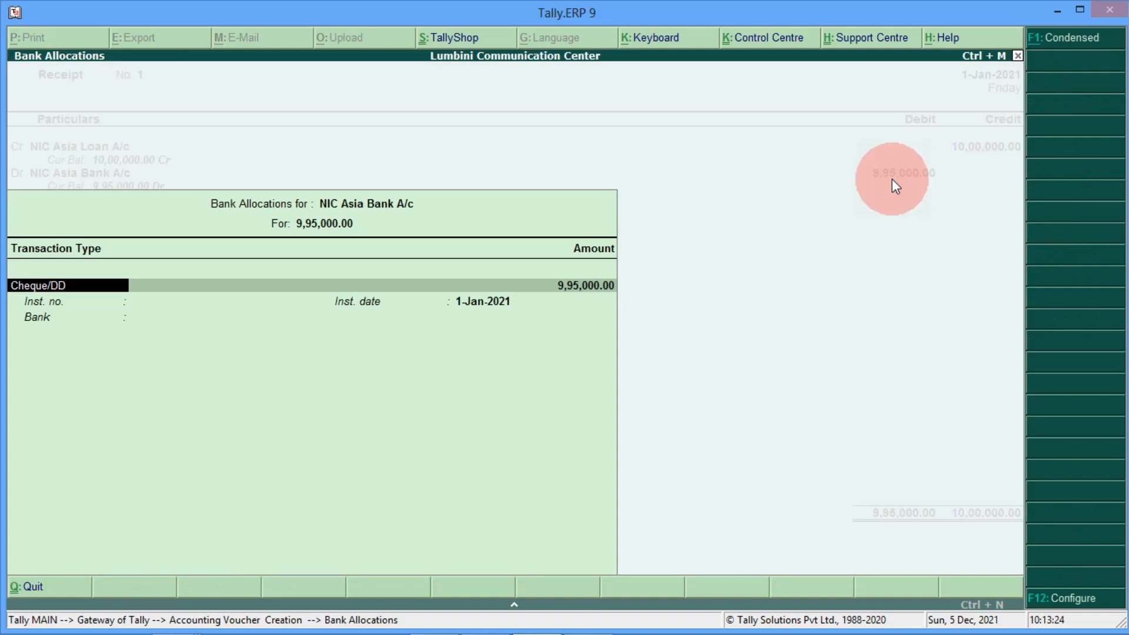
pyautogui.press('Return')
pyautogui.press('Return')
pyautogui.press('Return')
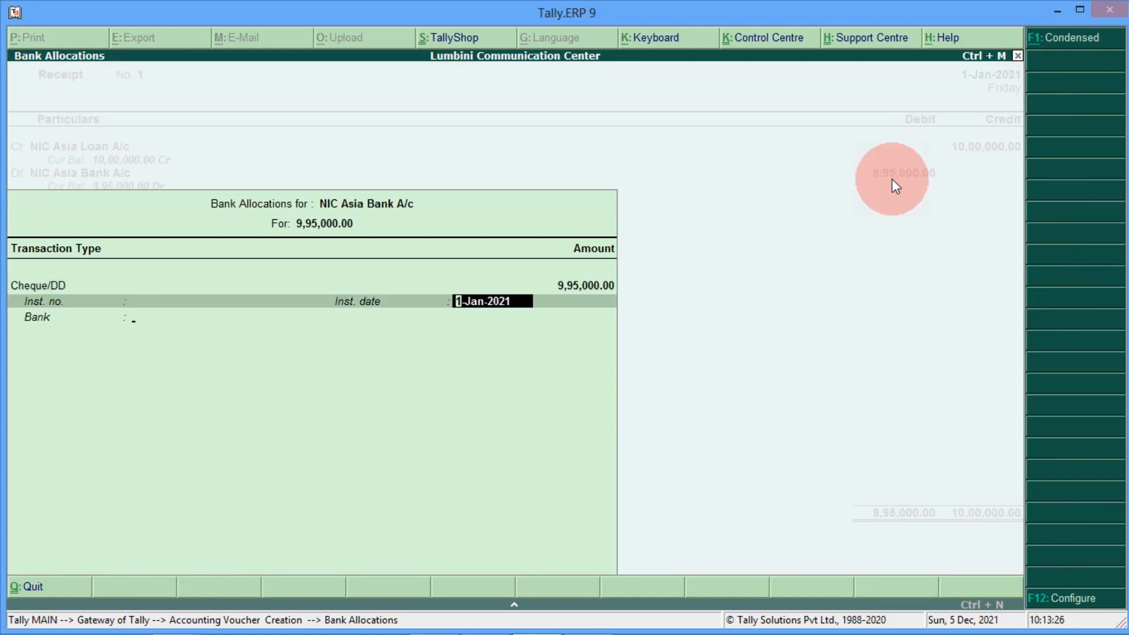
pyautogui.press('Return')
pyautogui.press('Return')
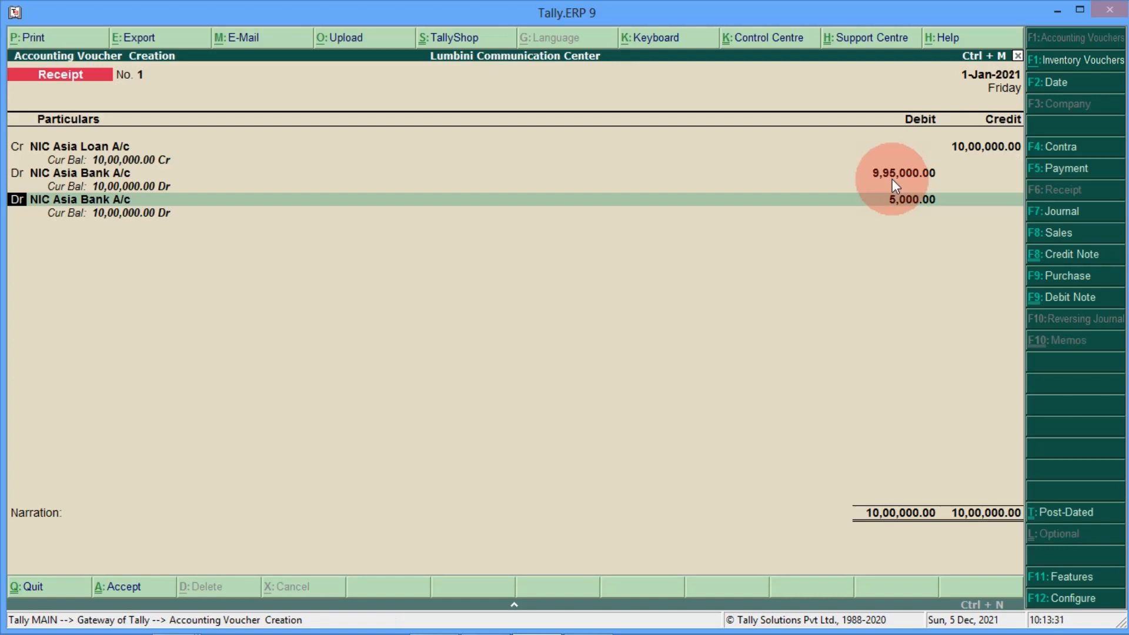
# Step: Debit NIC Asia Loan Processing Fees A/c 5,000 and save Receipt No. 1
pyautogui.press('Return')
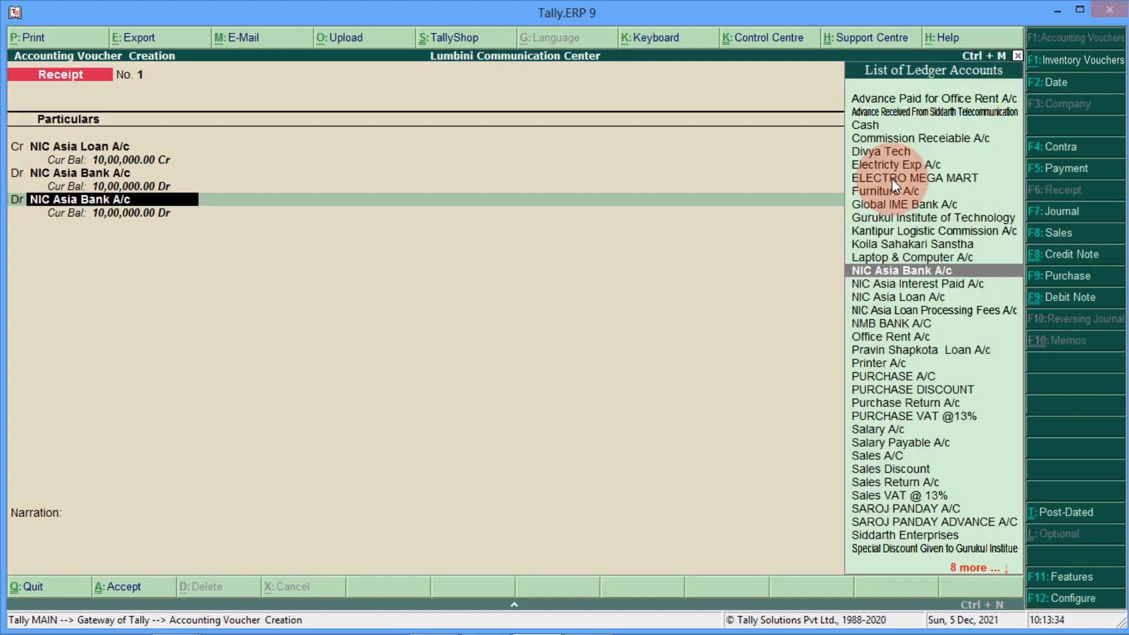
pyautogui.write('Nic As')
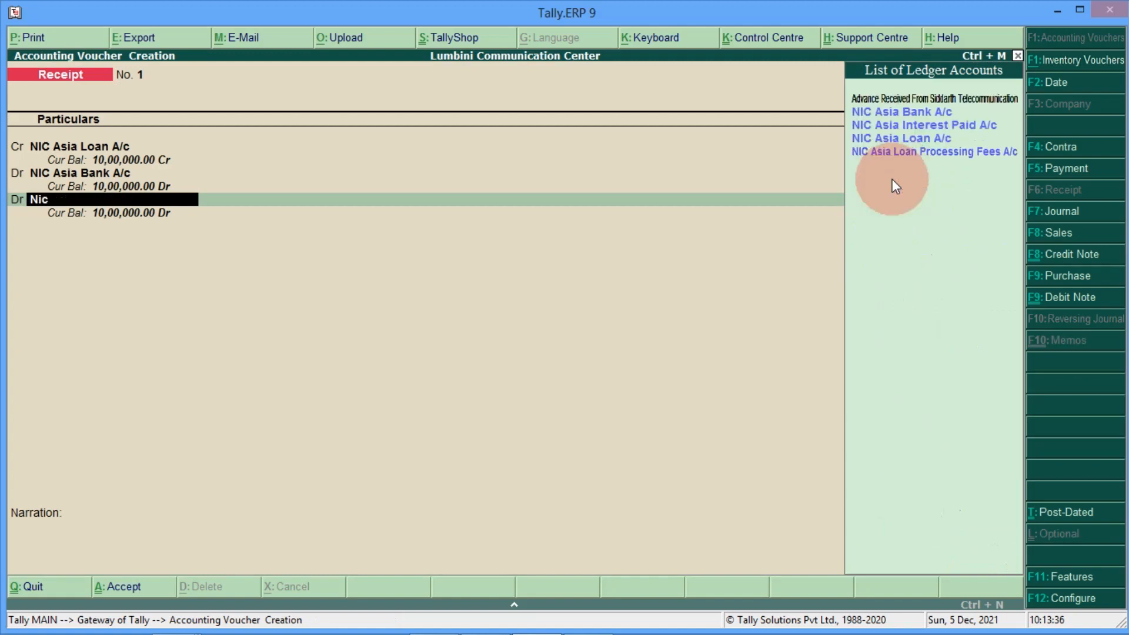
pyautogui.press('Down')
pyautogui.press('Down')
pyautogui.press('Down')
pyautogui.press('Down')
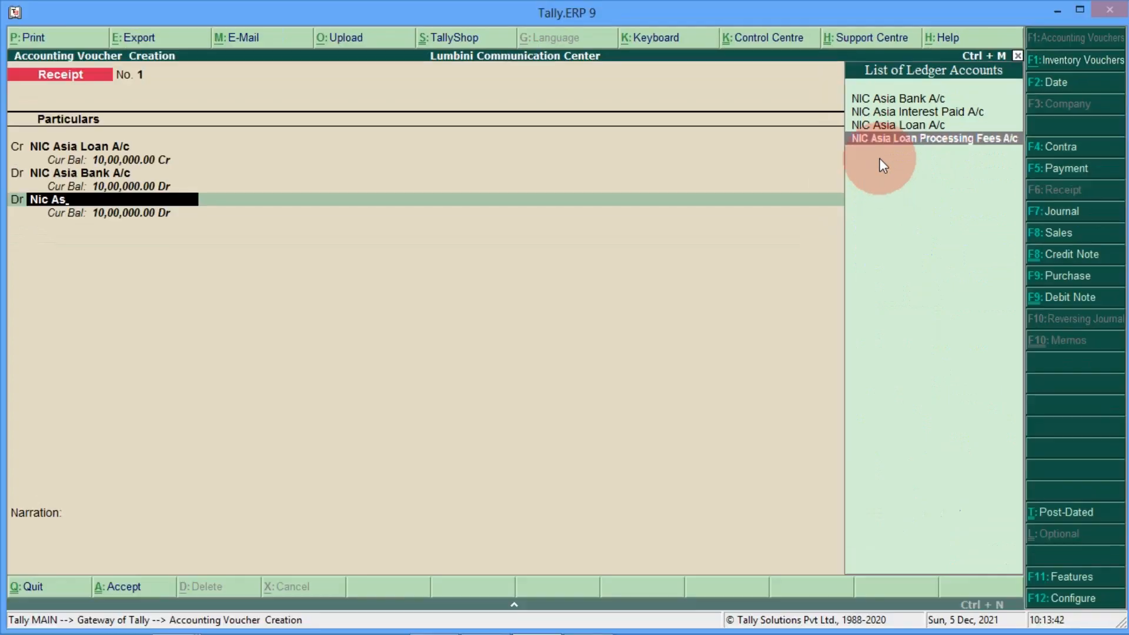
pyautogui.press('Return')
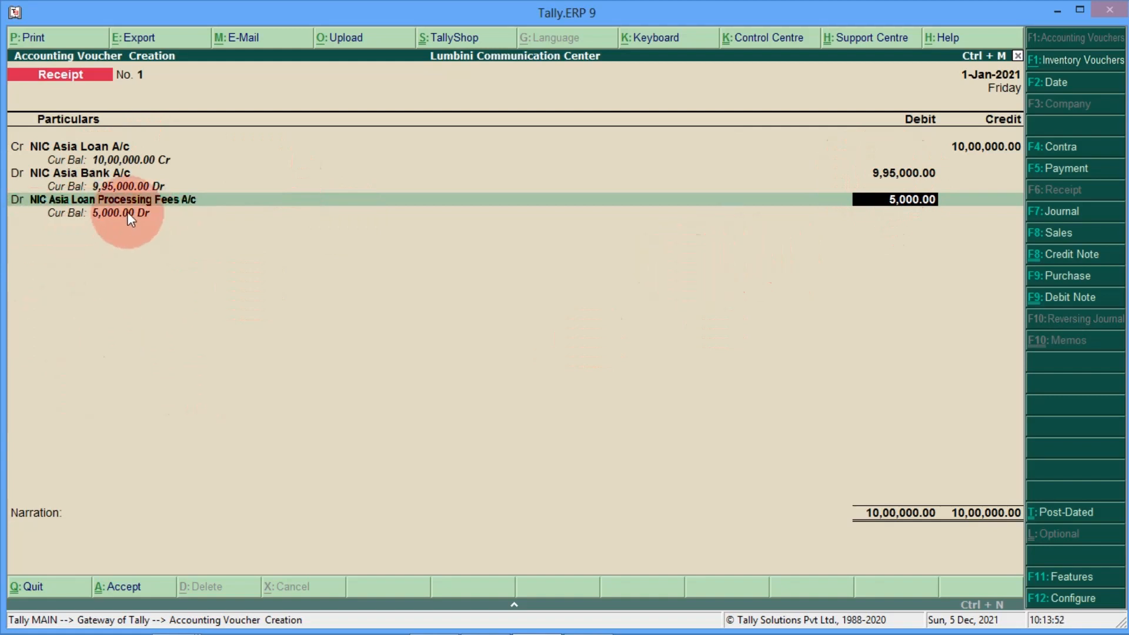
pyautogui.press('Return')
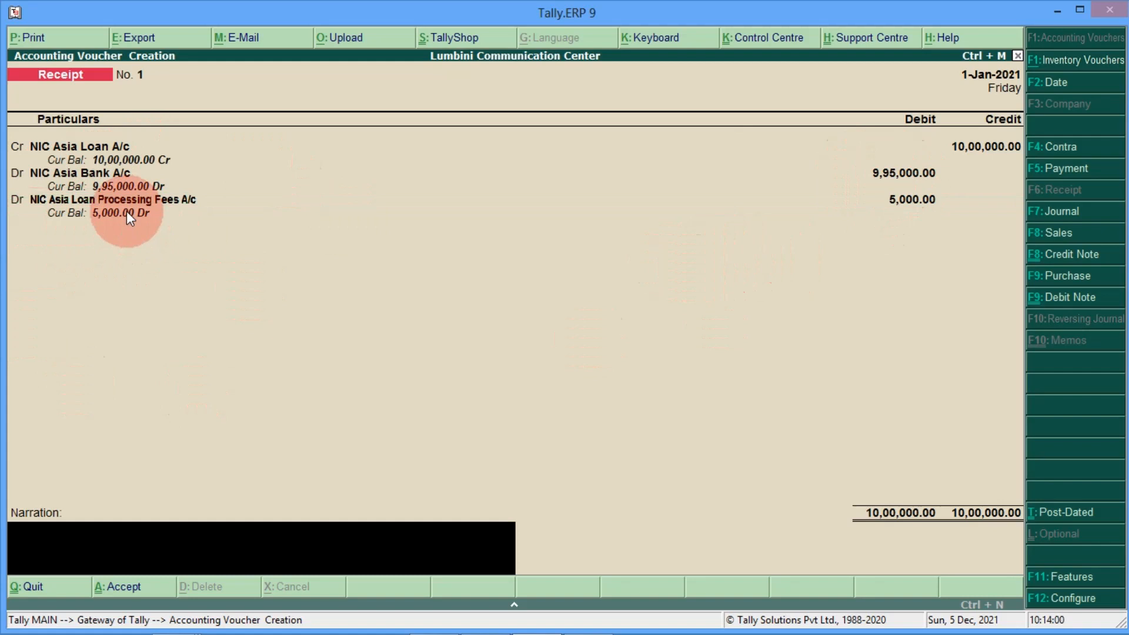
pyautogui.press('Return')
pyautogui.press('Return')
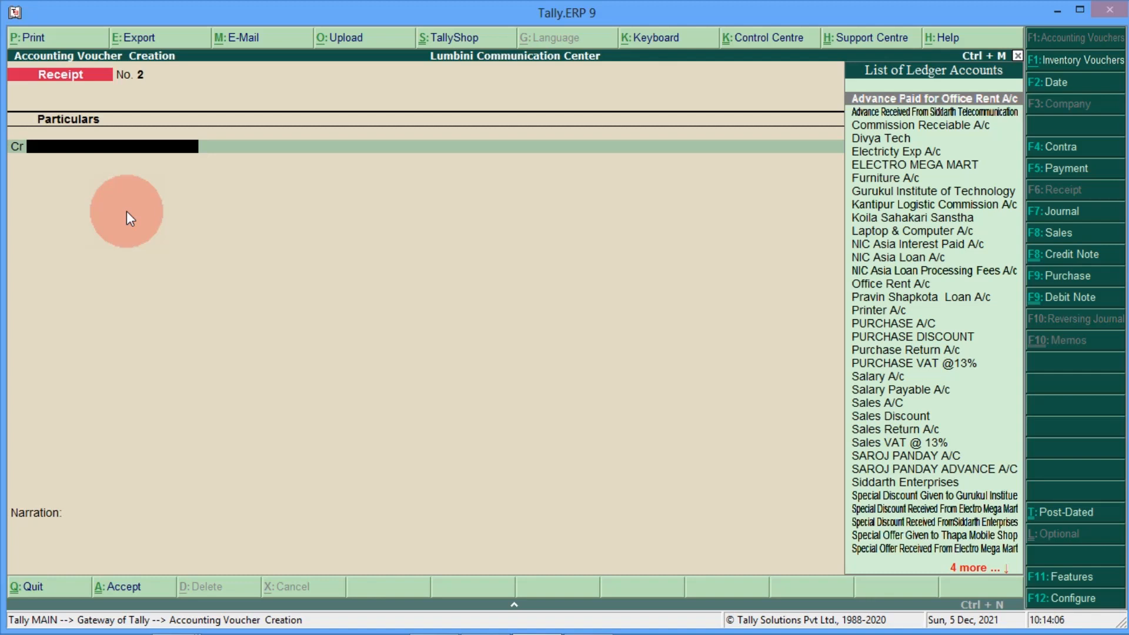
# Step: Leave voucher entry and open the Balance Sheet in detailed view
pyautogui.press('Escape')
pyautogui.press('Return')
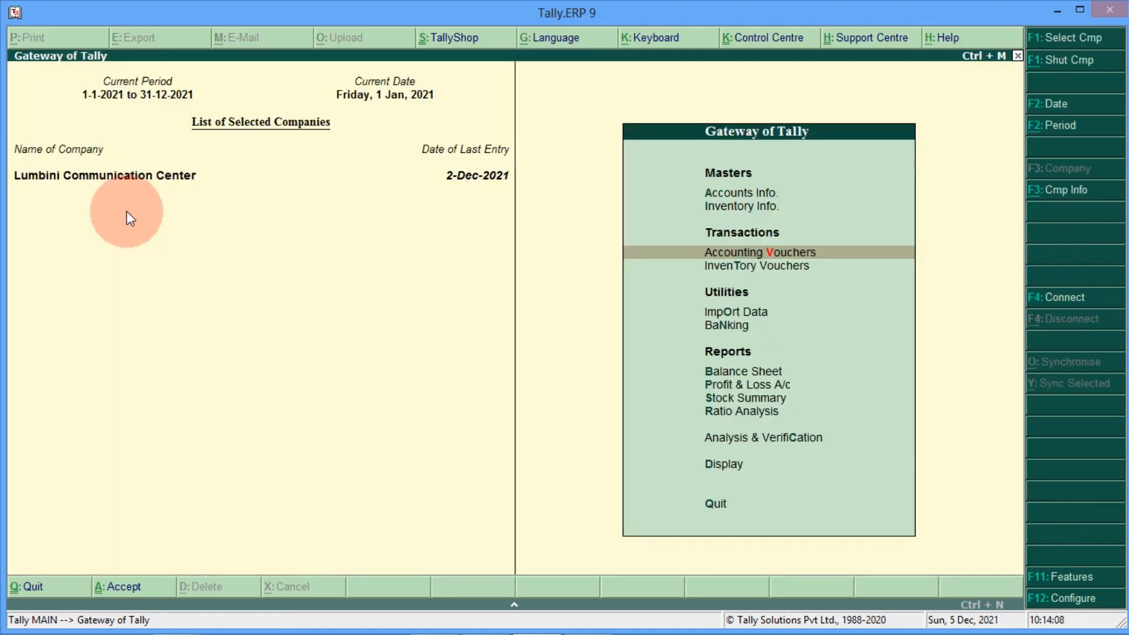
pyautogui.press('Down')
pyautogui.press('Down')
pyautogui.press('Down')
pyautogui.press('Down')
pyautogui.press('Down')
pyautogui.press('Up')
pyautogui.press('Return')
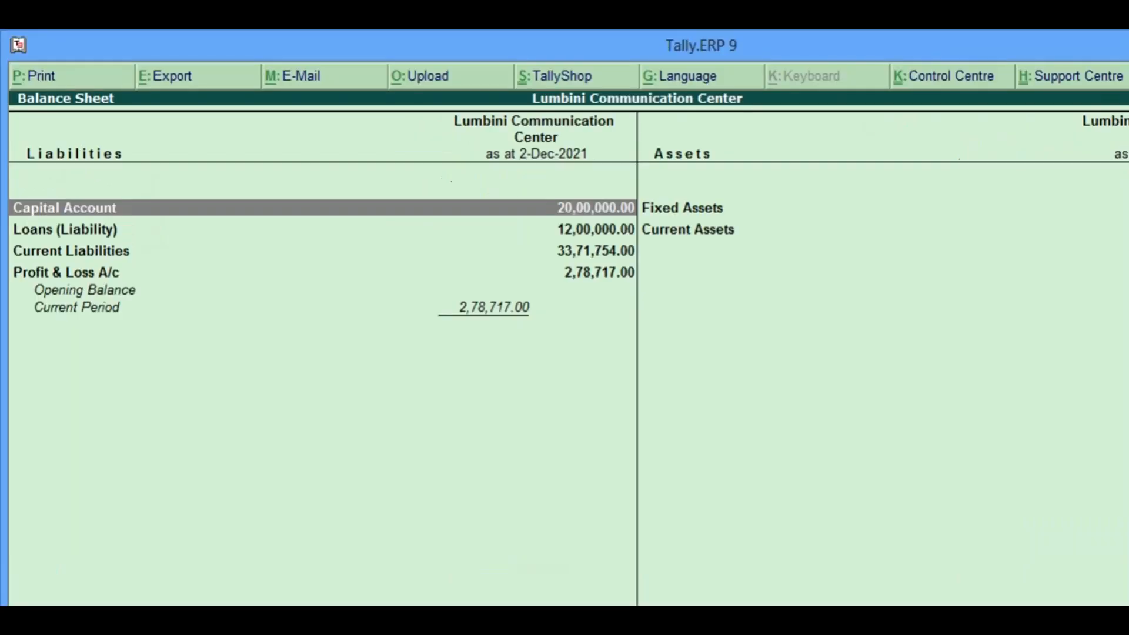
pyautogui.hotkey('alt', 'F1')
pyautogui.click(239, 297)
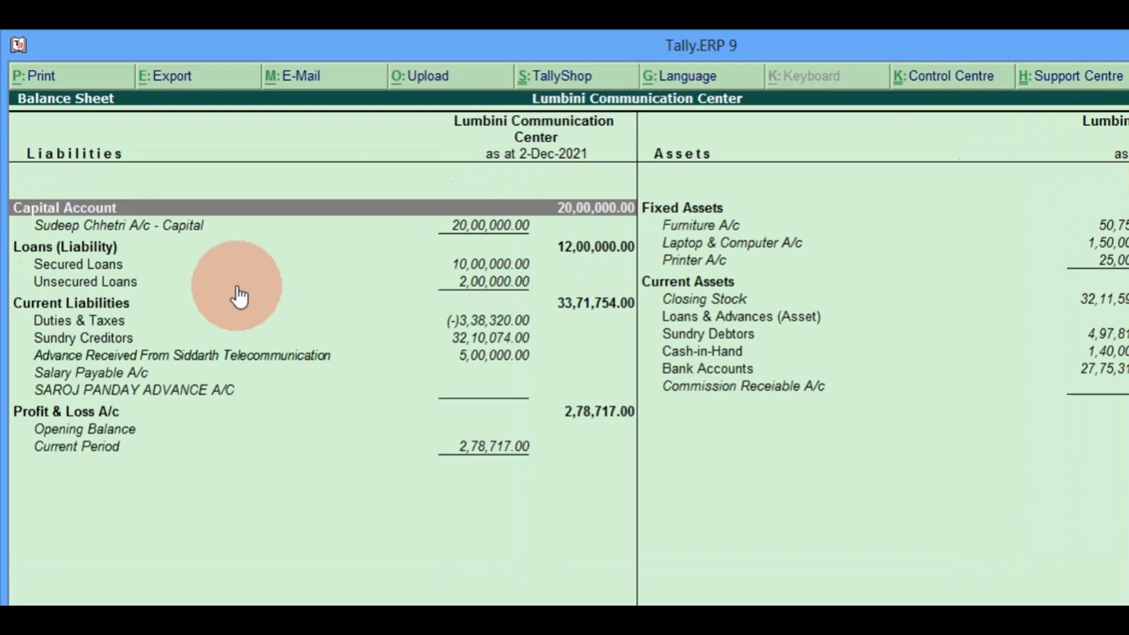
# Step: Check Secured Loans at 10,00,000 and open the Profit & Loss A/c
pyautogui.press('Down')
pyautogui.press('Down')
pyautogui.press('Down')
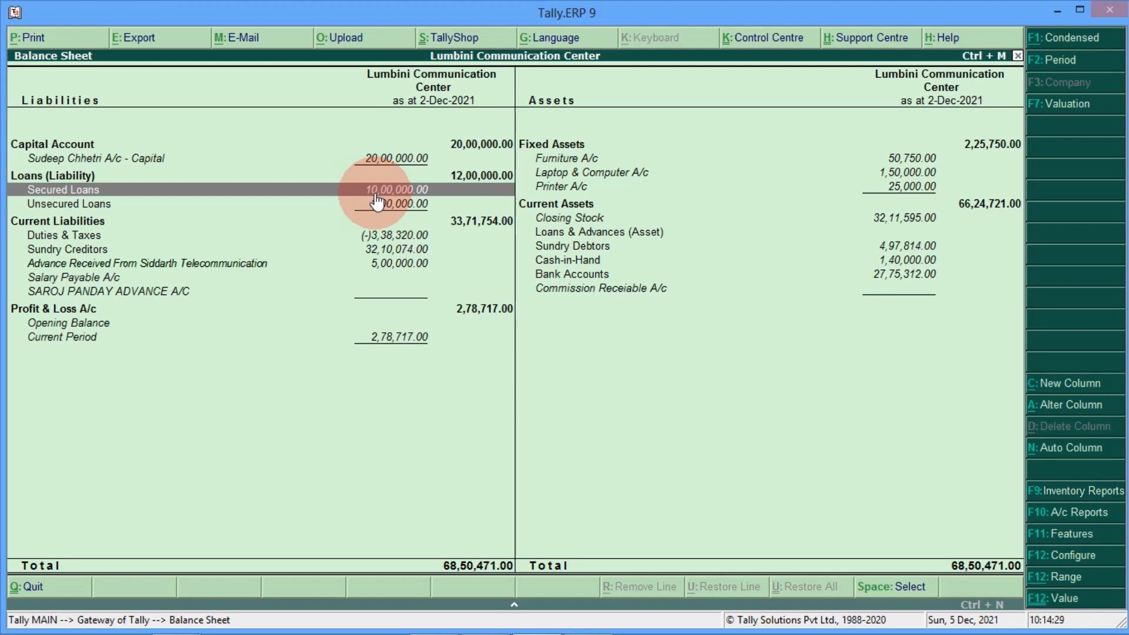
pyautogui.press('Down')
pyautogui.press('Down')
pyautogui.press('Down')
pyautogui.press('Down')
pyautogui.press('Down')
pyautogui.press('Down')
pyautogui.press('Down')
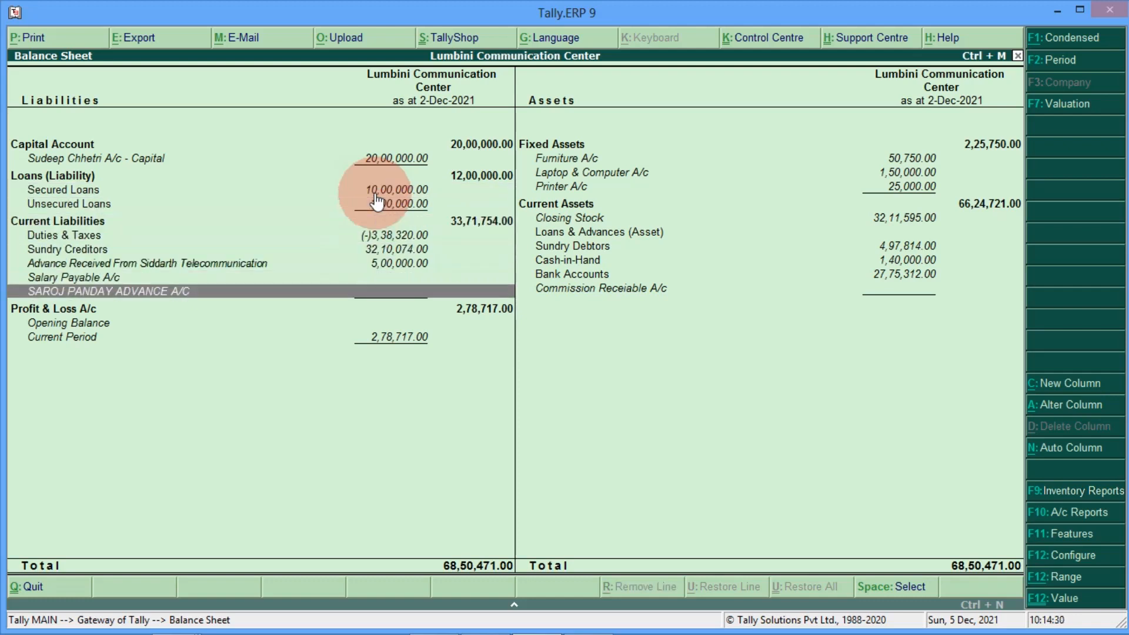
pyautogui.press('Down')
pyautogui.press('Return')
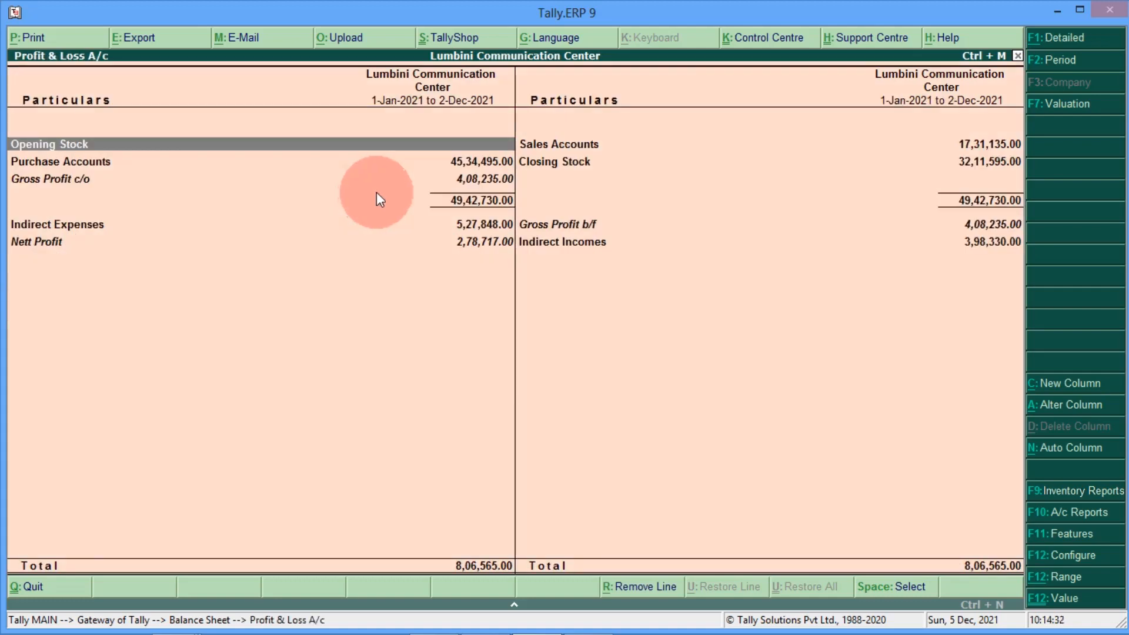
# Step: Confirm NIC Asia Loan Processing Fees A/c at 5,000 in detailed P&L, then exit to Gateway
pyautogui.click(1066, 37)
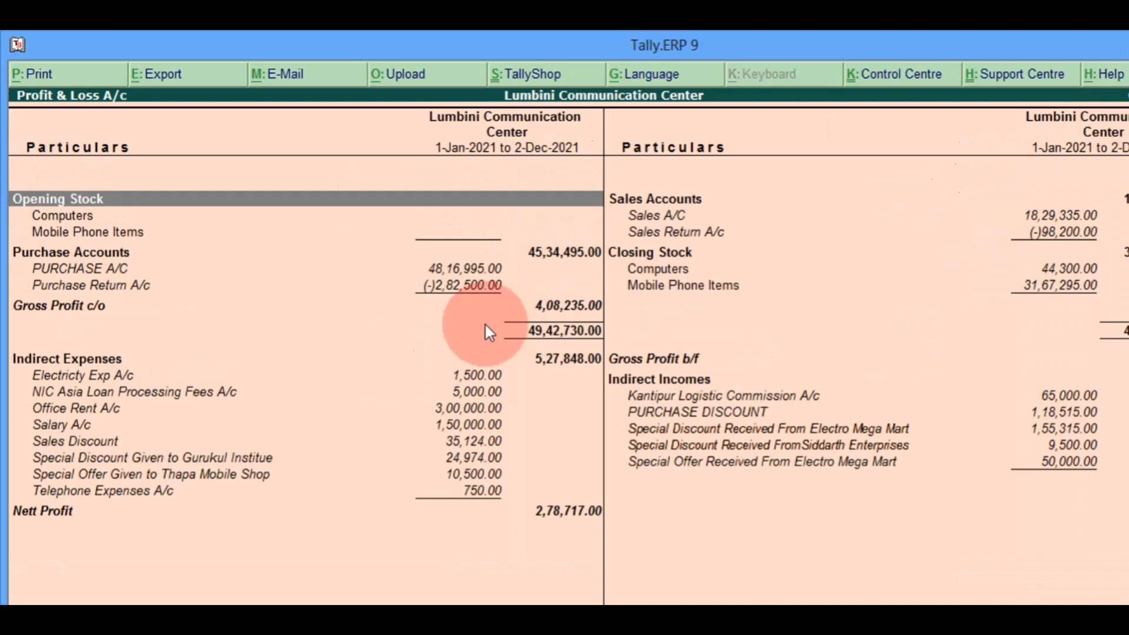
pyautogui.press('Down')
pyautogui.press('Down')
pyautogui.press('Down')
pyautogui.press('Down')
pyautogui.press('Down')
pyautogui.press('Down')
pyautogui.press('Down')
pyautogui.press('Down')
pyautogui.press('Down')
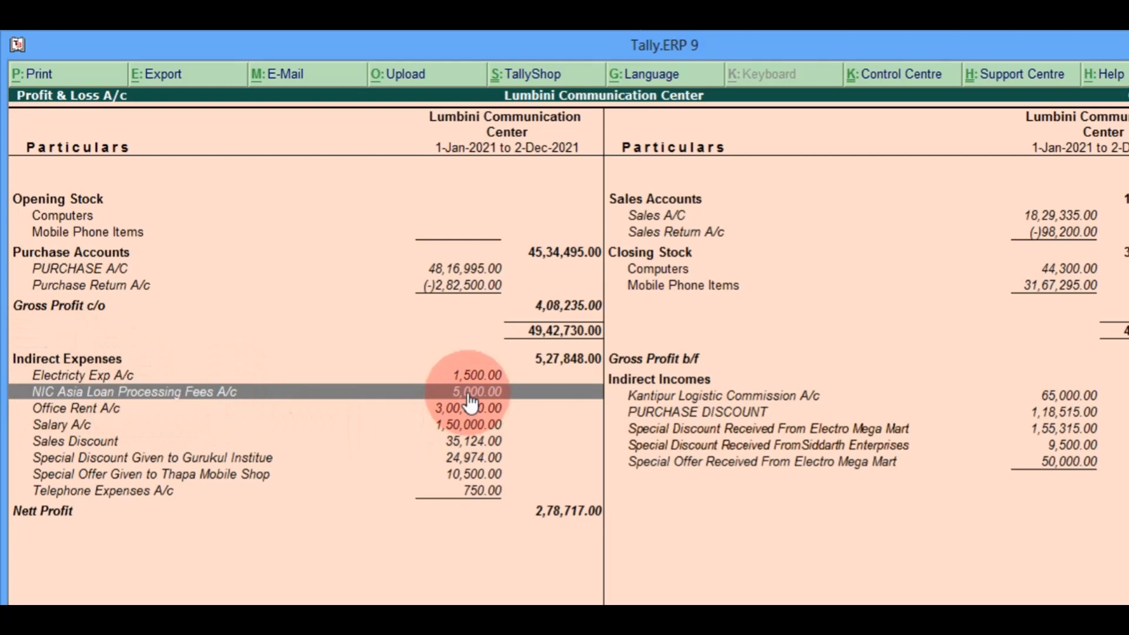
pyautogui.press('Escape')
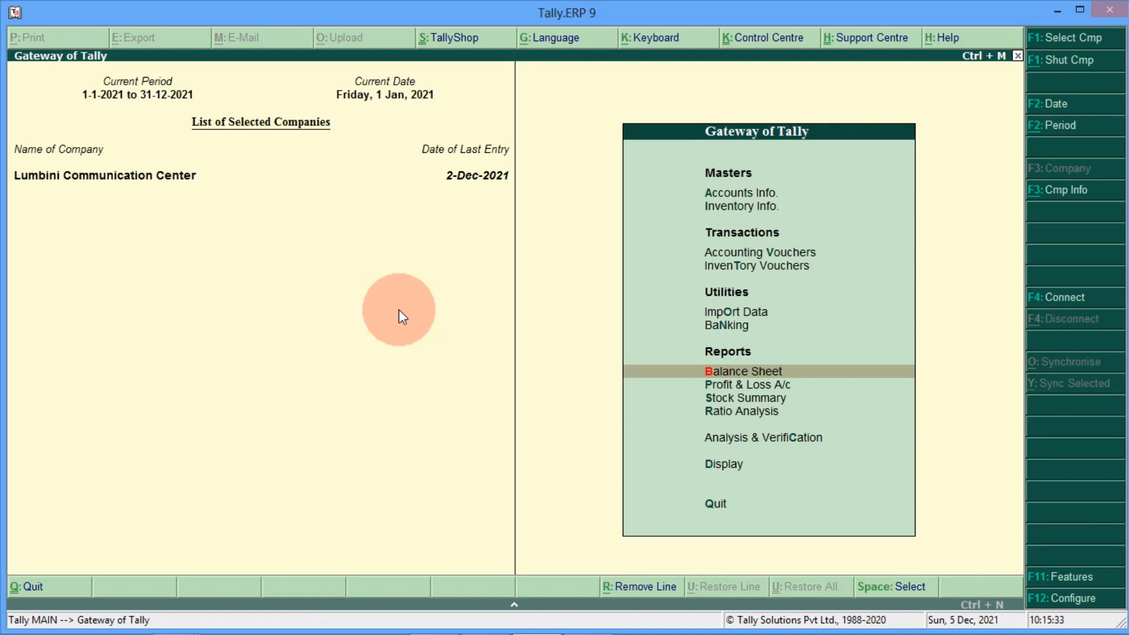
# Step: Open Payment voucher No. 2 dated 01-02-2021 and type 'Nic' on the debit line
pyautogui.press('Up')
pyautogui.press('Up')
pyautogui.press('Up')
pyautogui.press('Up')
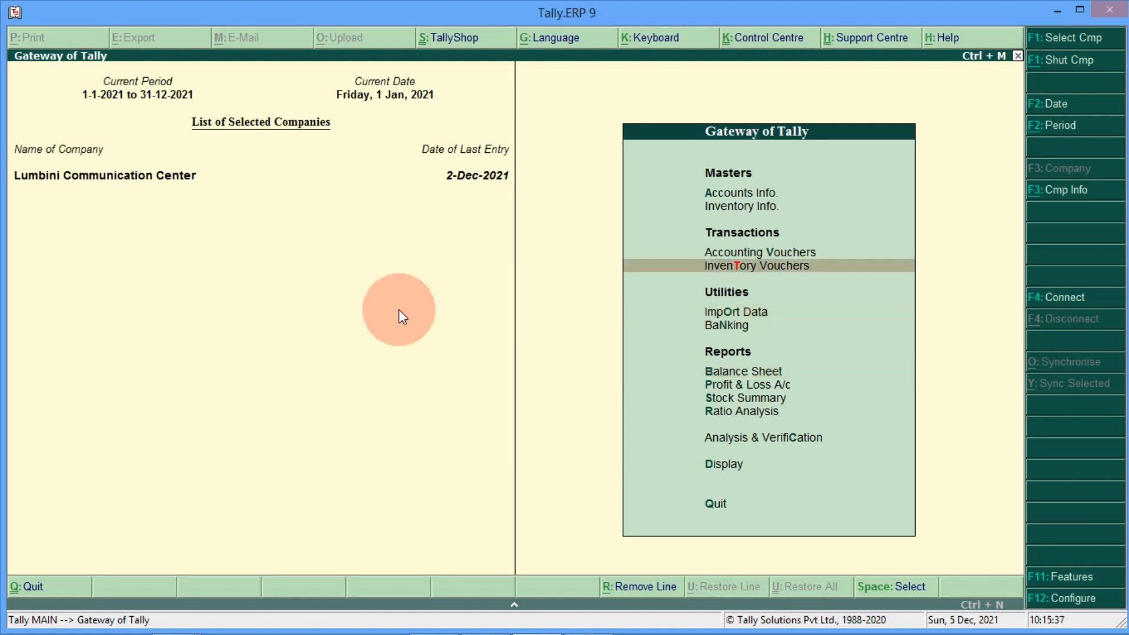
pyautogui.press('Return')
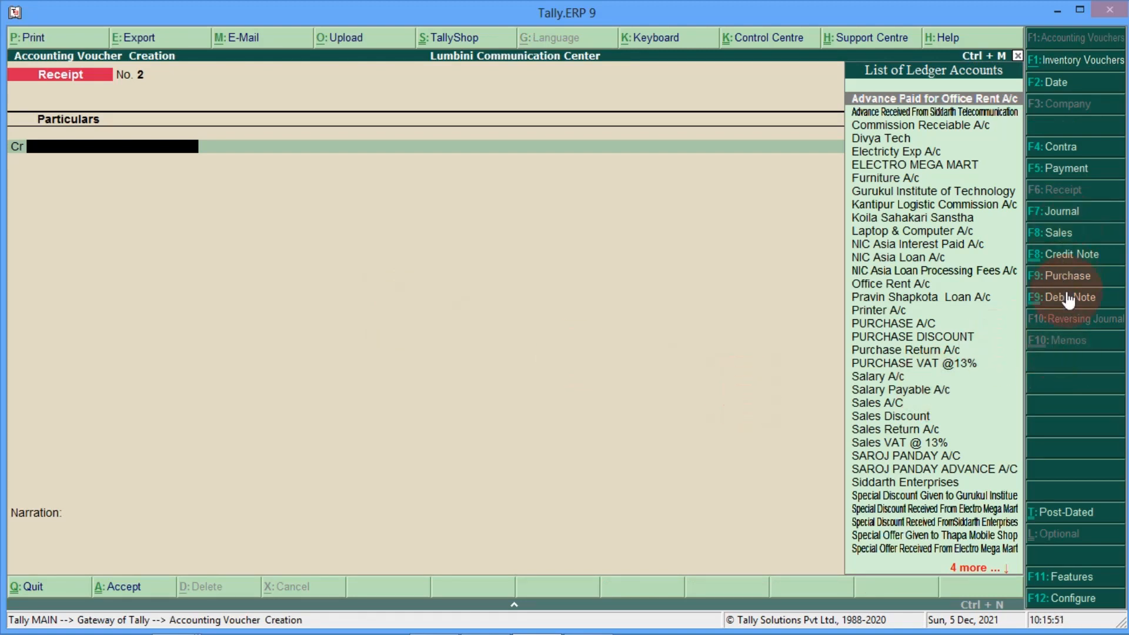
pyautogui.click(1065, 168)
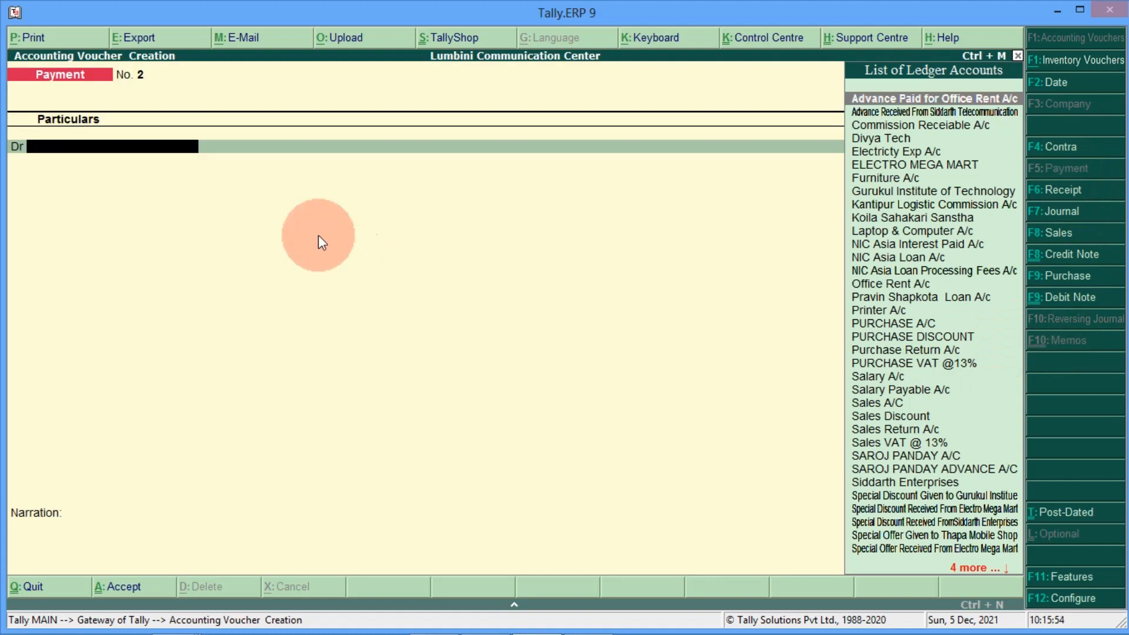
pyautogui.press('F2')
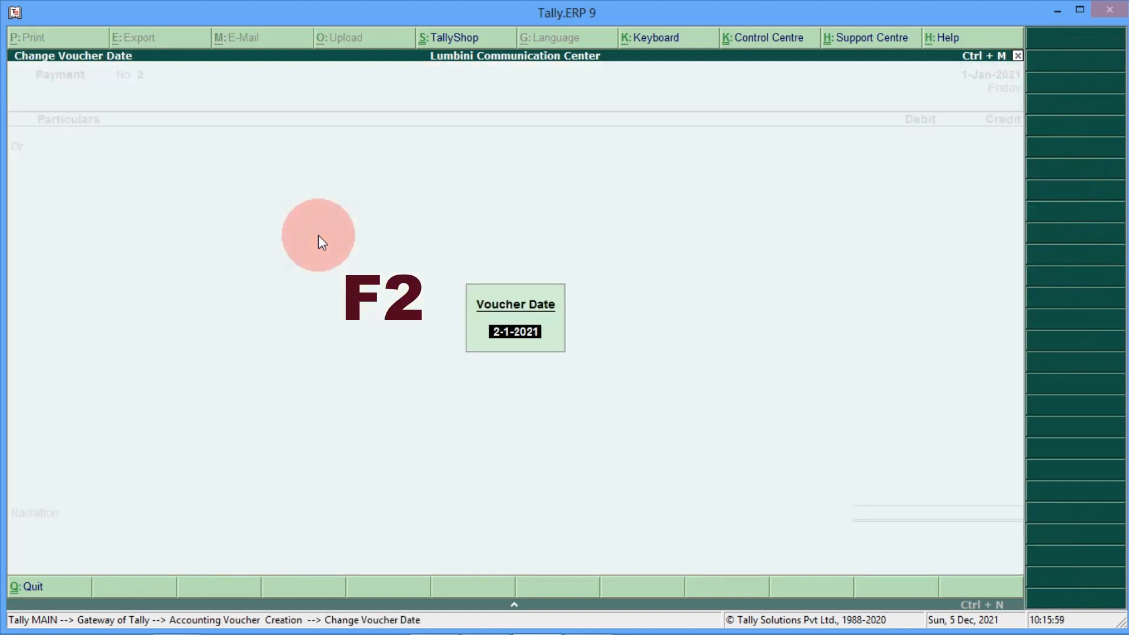
pyautogui.write('01-0')
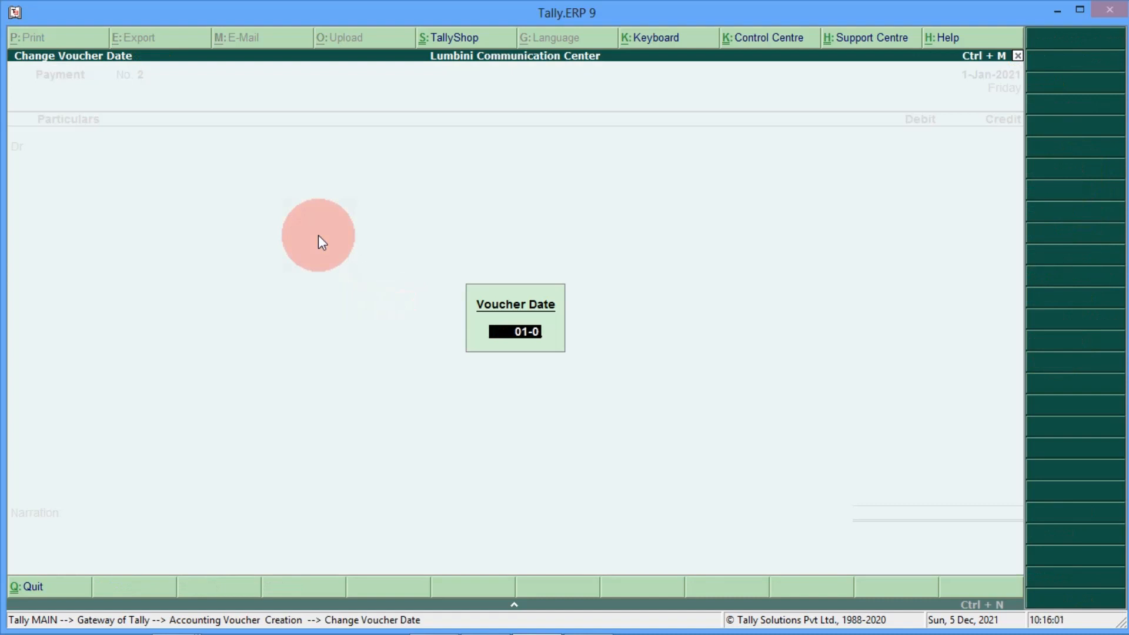
pyautogui.write('2-2021')
pyautogui.press('Return')
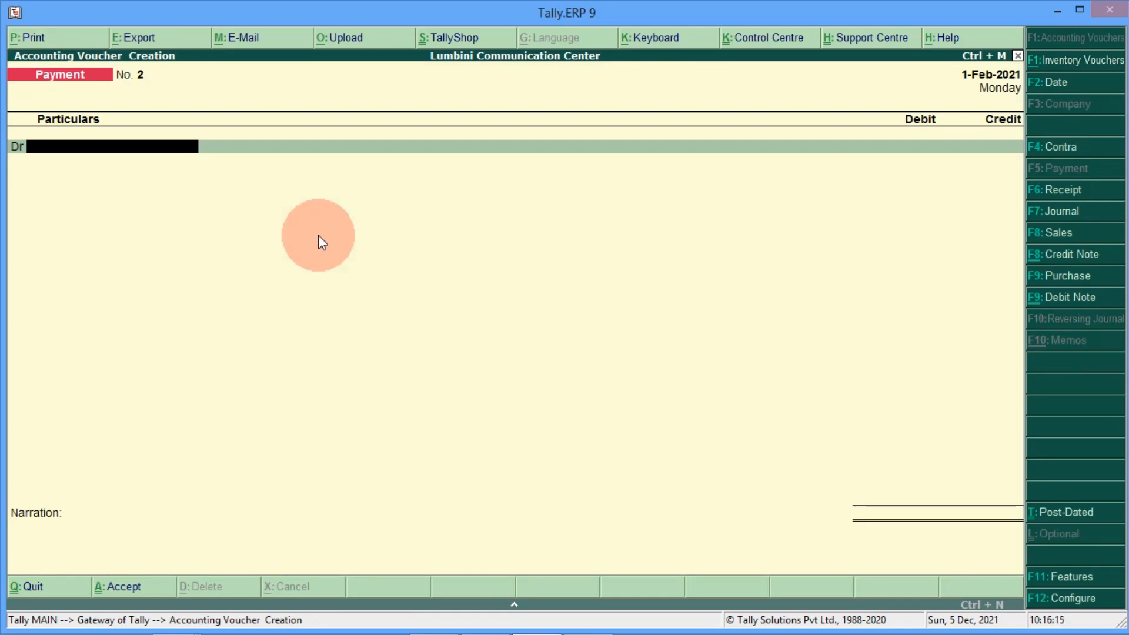
pyautogui.write('Nic')
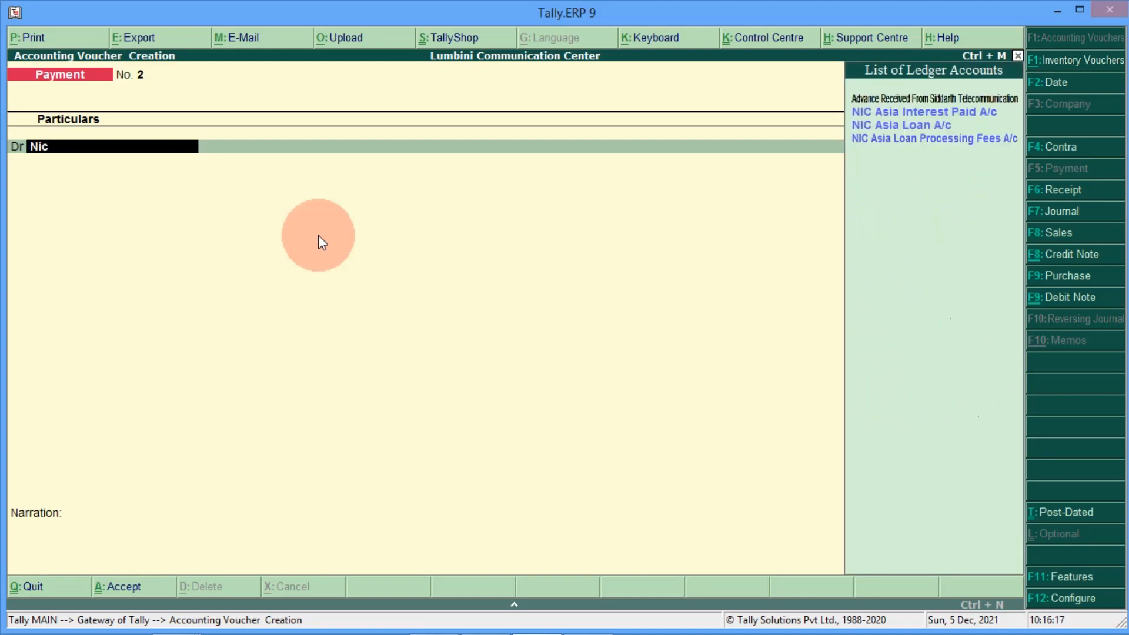
# Step: Debit NIC Asia Loan A/c with 83,333.33 on payment voucher No. 2
pyautogui.press('Down')
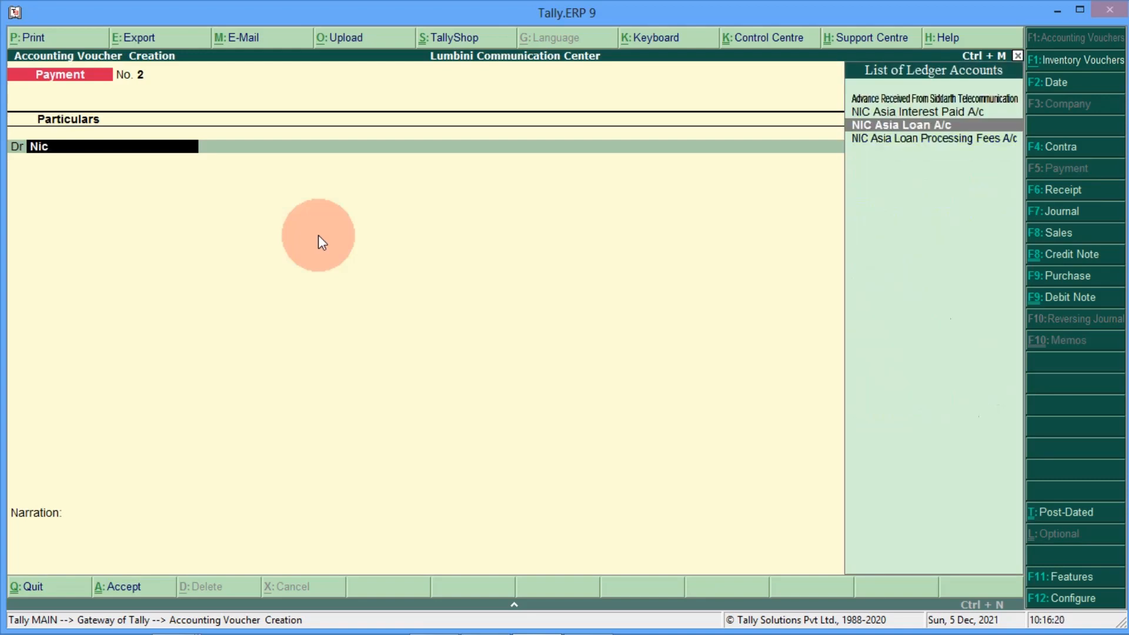
pyautogui.press('Return')
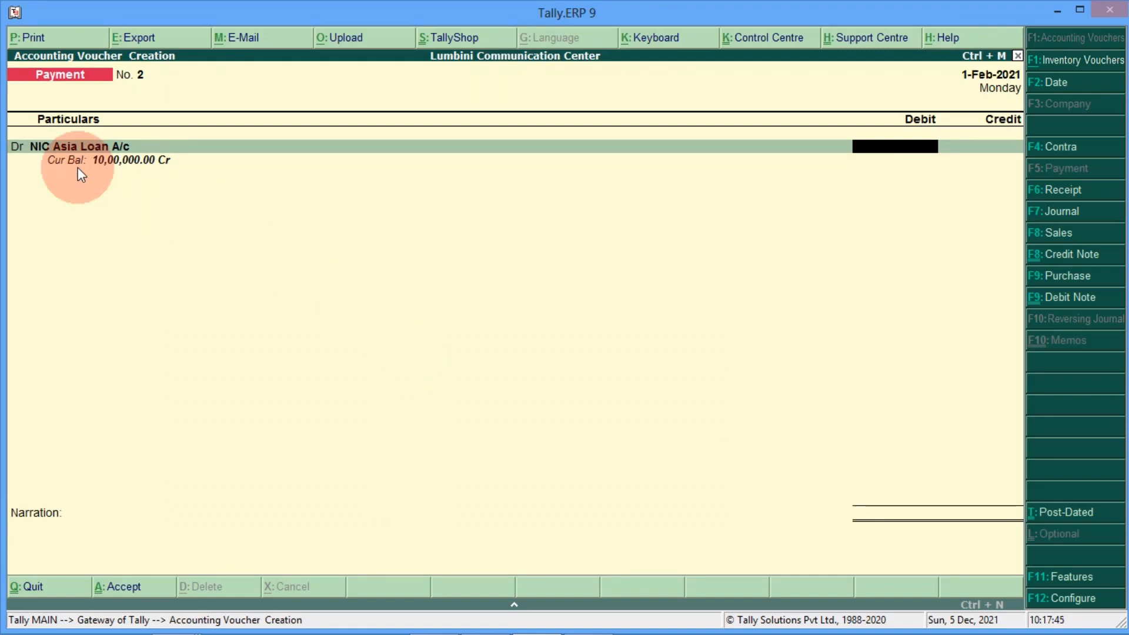
pyautogui.write('83333.33')
pyautogui.press('Return')
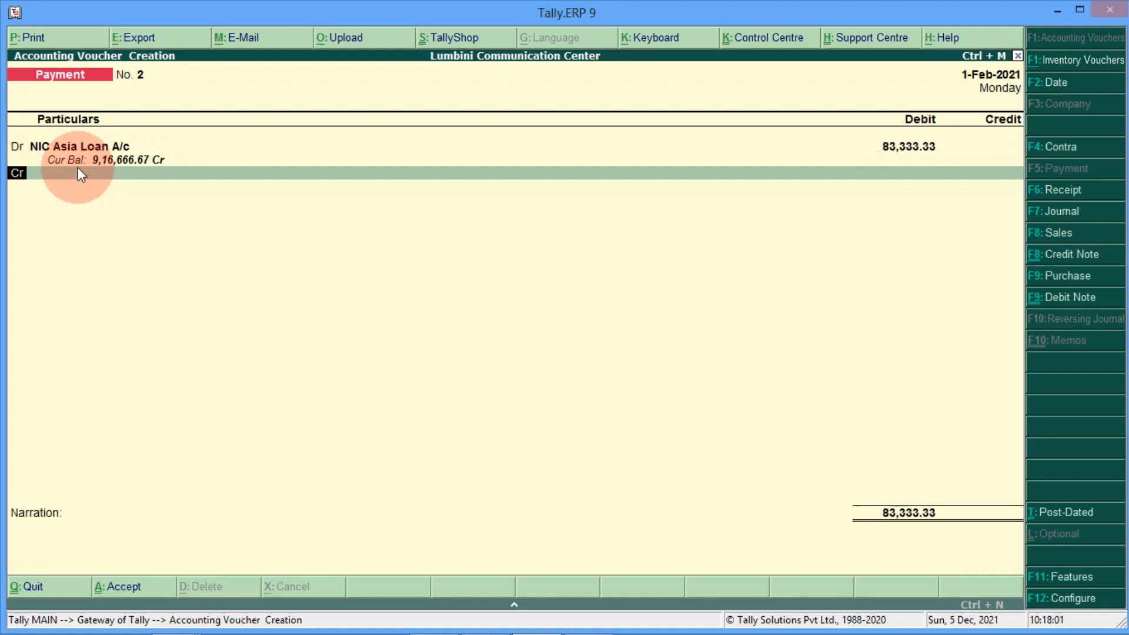
# Step: Add a second debit line for NIC Asia Interest Paid A/c of 7,083.33, then start a credit line
pyautogui.write('d')
pyautogui.write('d')
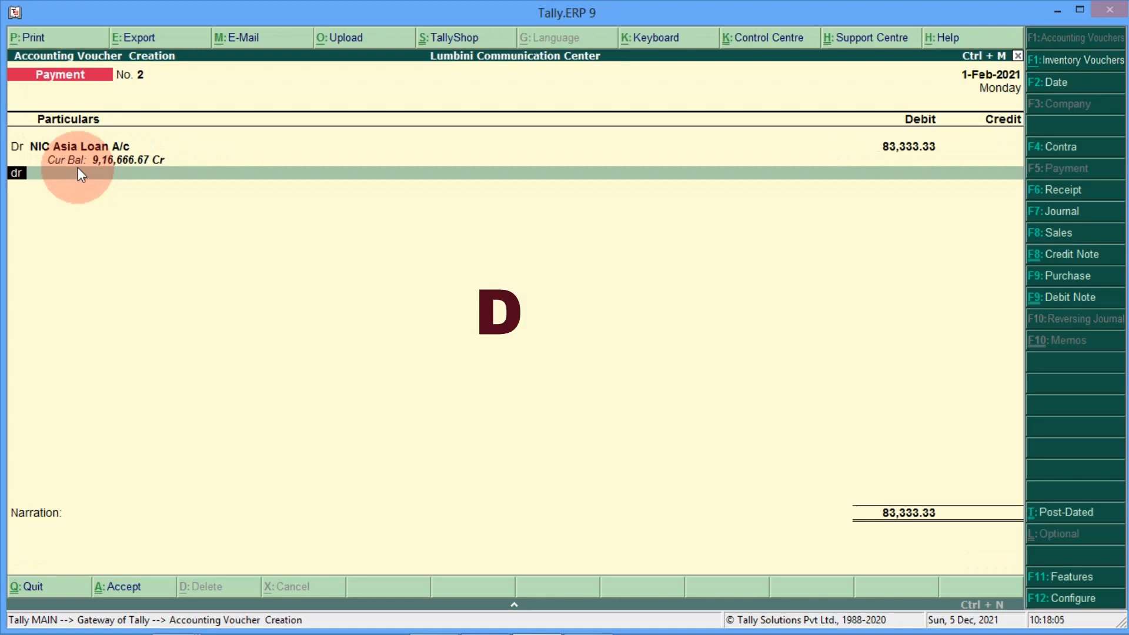
pyautogui.press('Return')
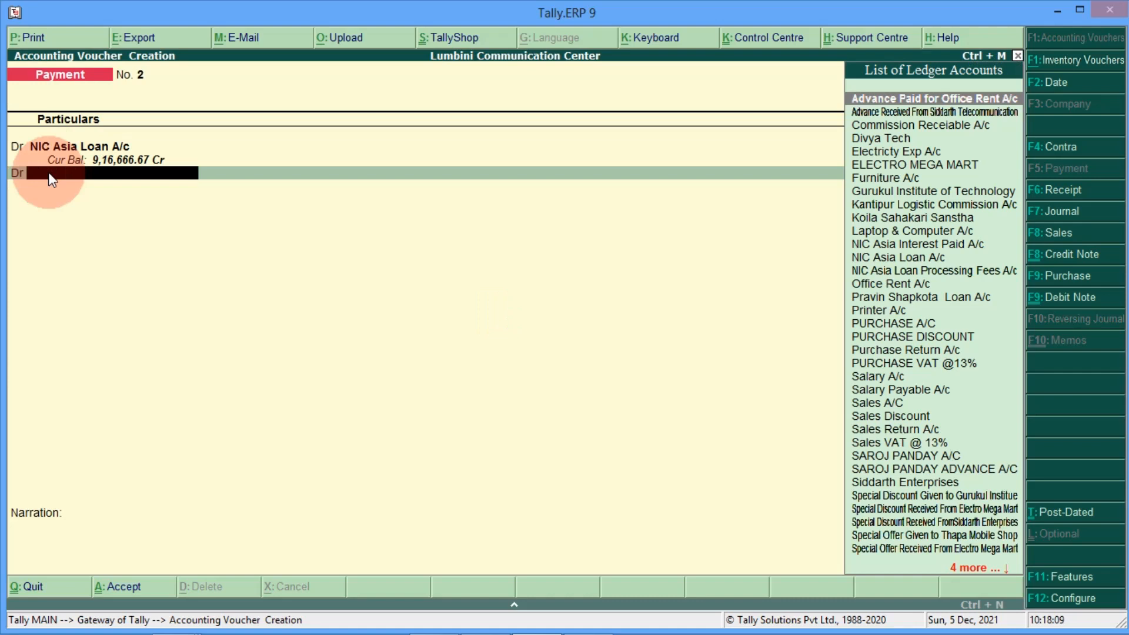
pyautogui.write('nic')
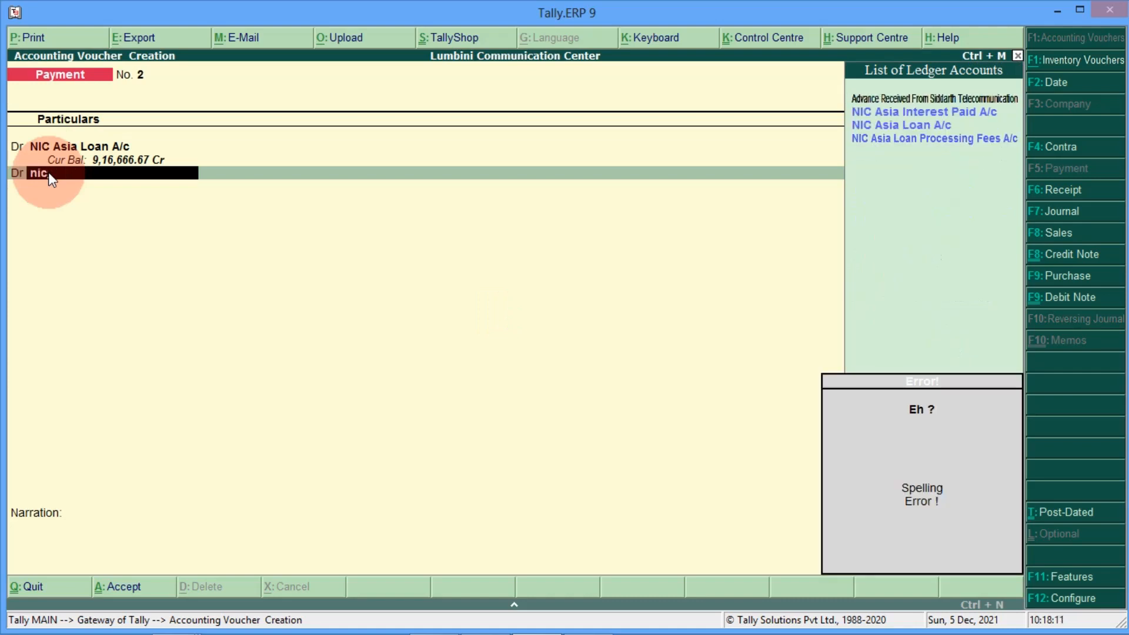
pyautogui.press('Down')
pyautogui.press('Up')
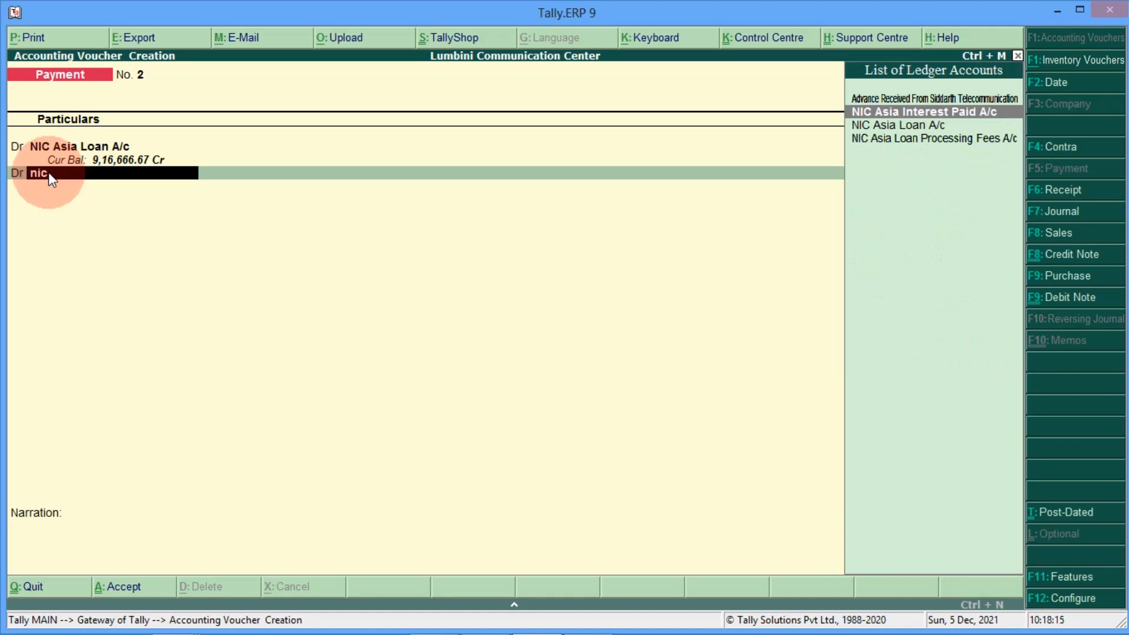
pyautogui.press('Return')
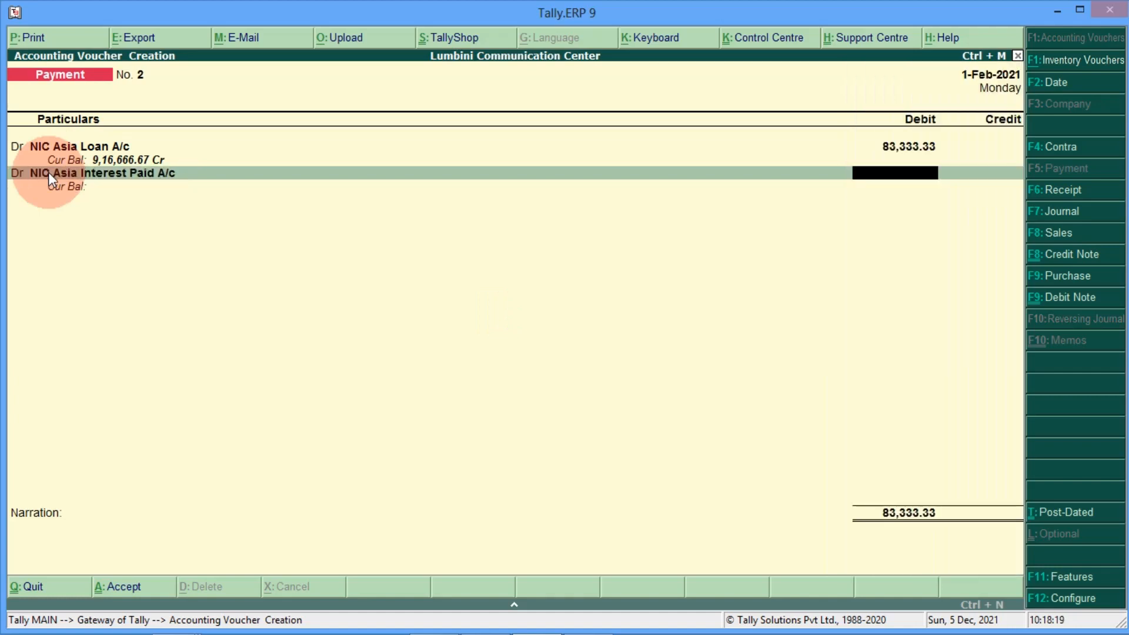
pyautogui.write('70')
pyautogui.write('83.33')
pyautogui.press('Return')
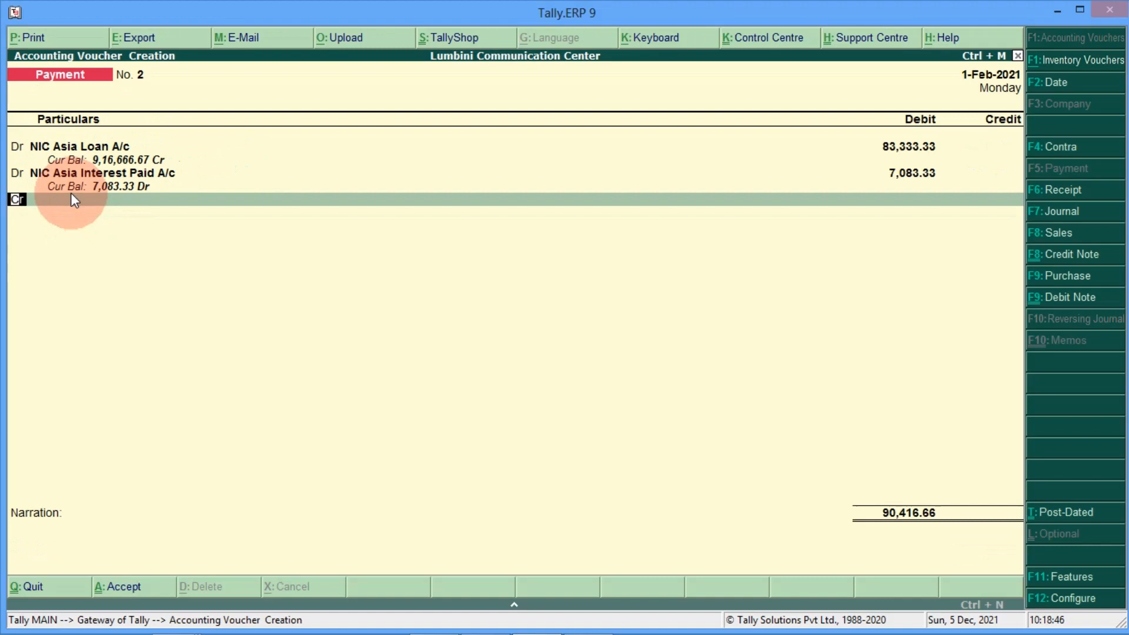
pyautogui.press('Return')
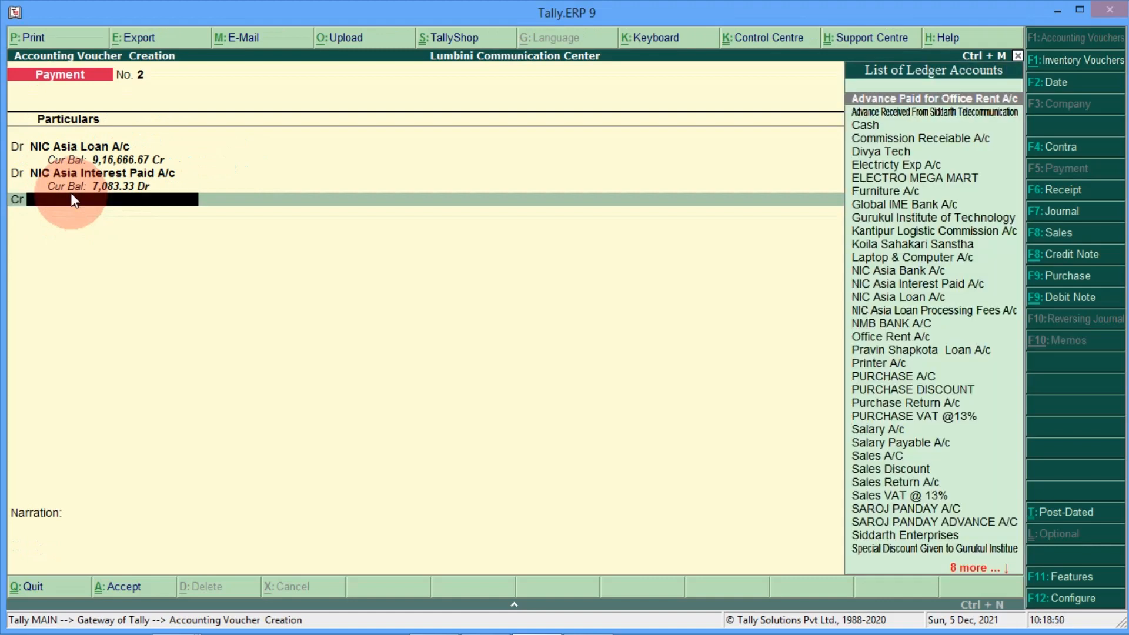
# Step: Credit NIC Asia Bank A/c 90,416.66 as a Cheque transaction and accept voucher No. 2
pyautogui.write('Nic')
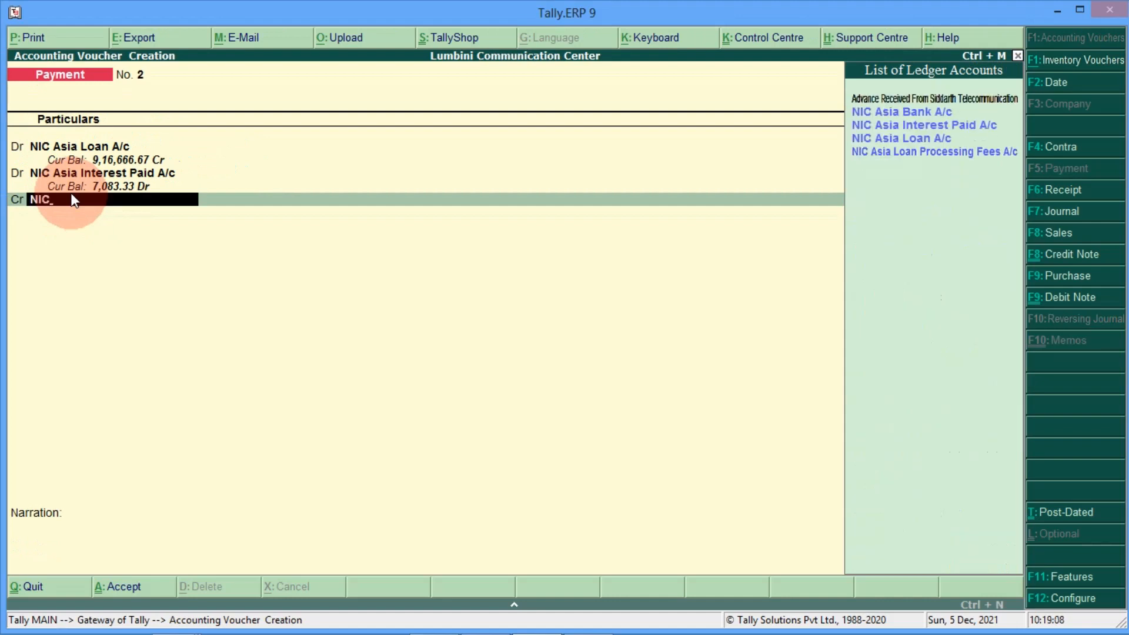
pyautogui.press('Down')
pyautogui.press('Down')
pyautogui.press('Up')
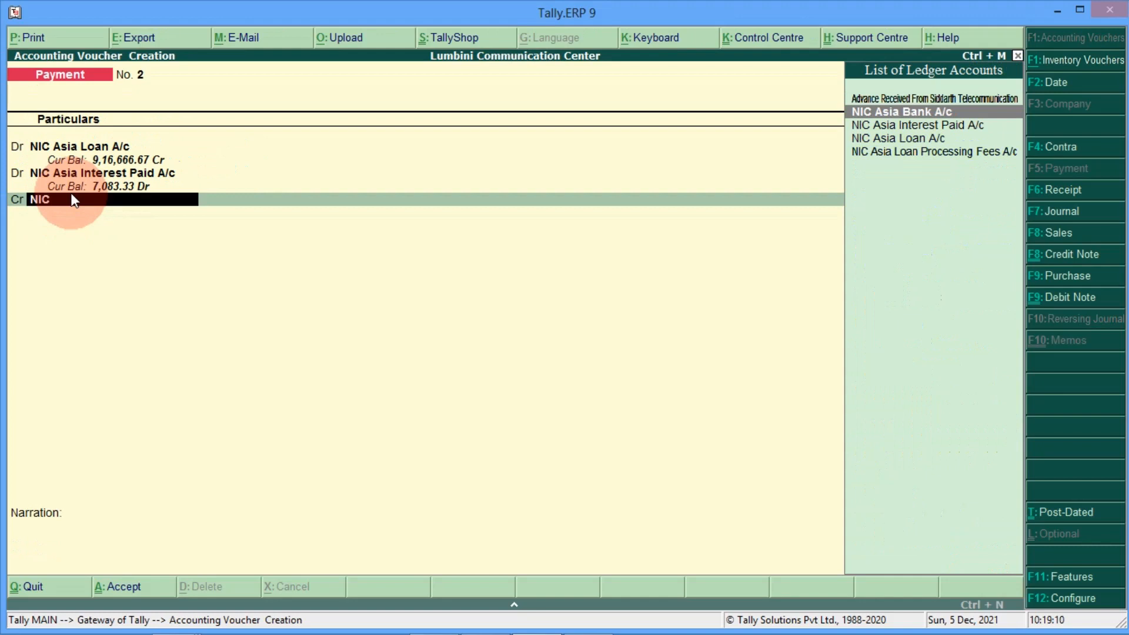
pyautogui.press('Return')
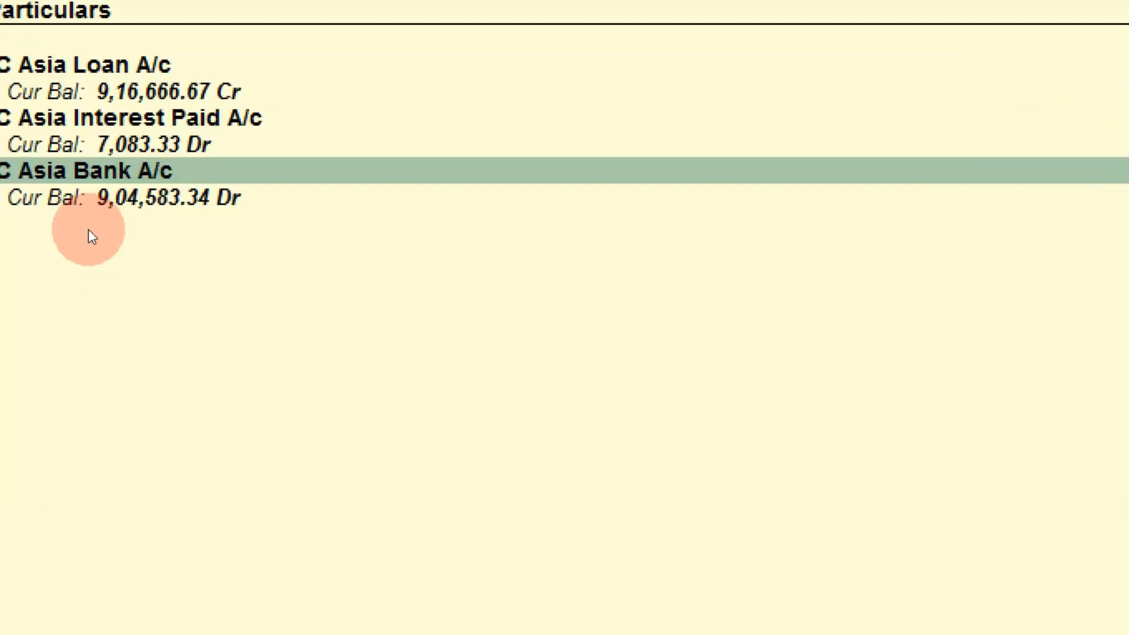
pyautogui.press('Return')
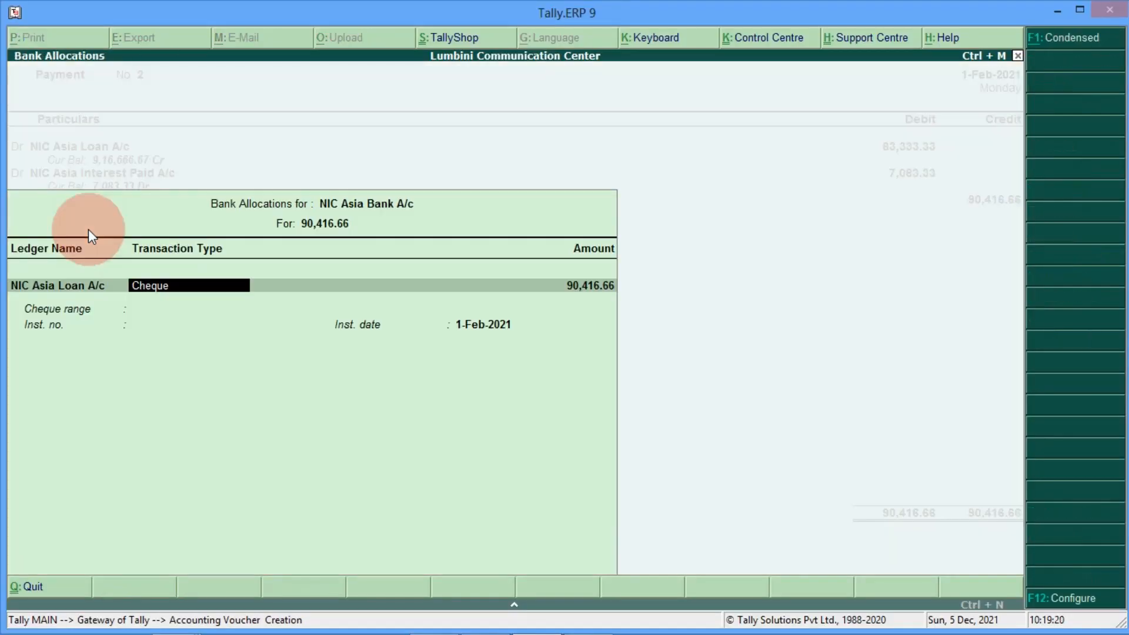
pyautogui.press('Return')
pyautogui.press('Return')
pyautogui.press('Return')
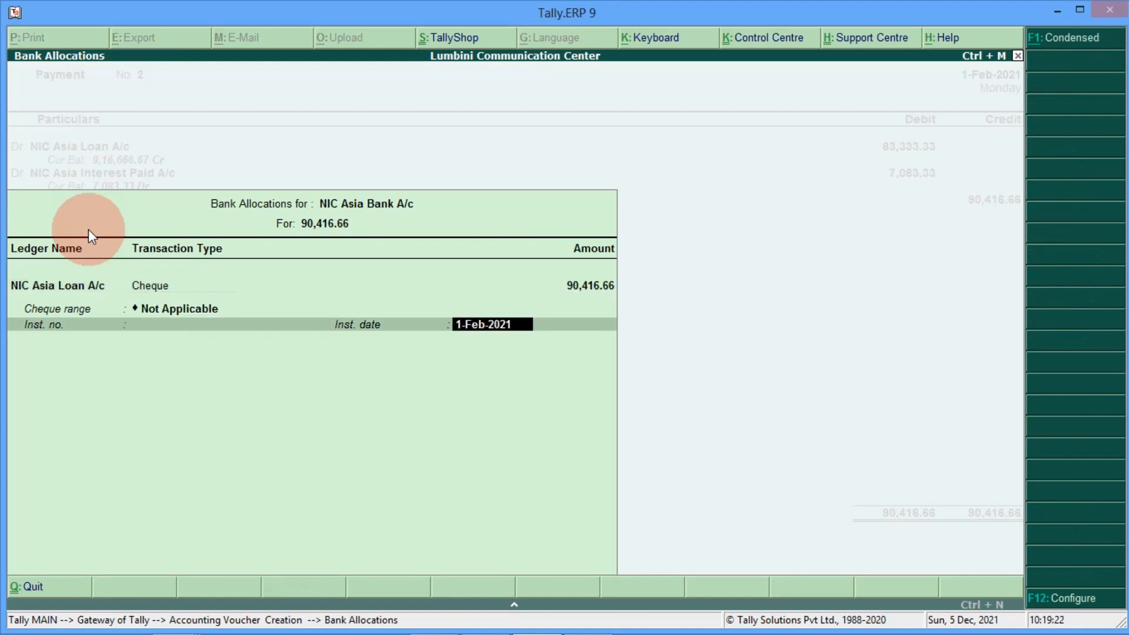
pyautogui.press('Return')
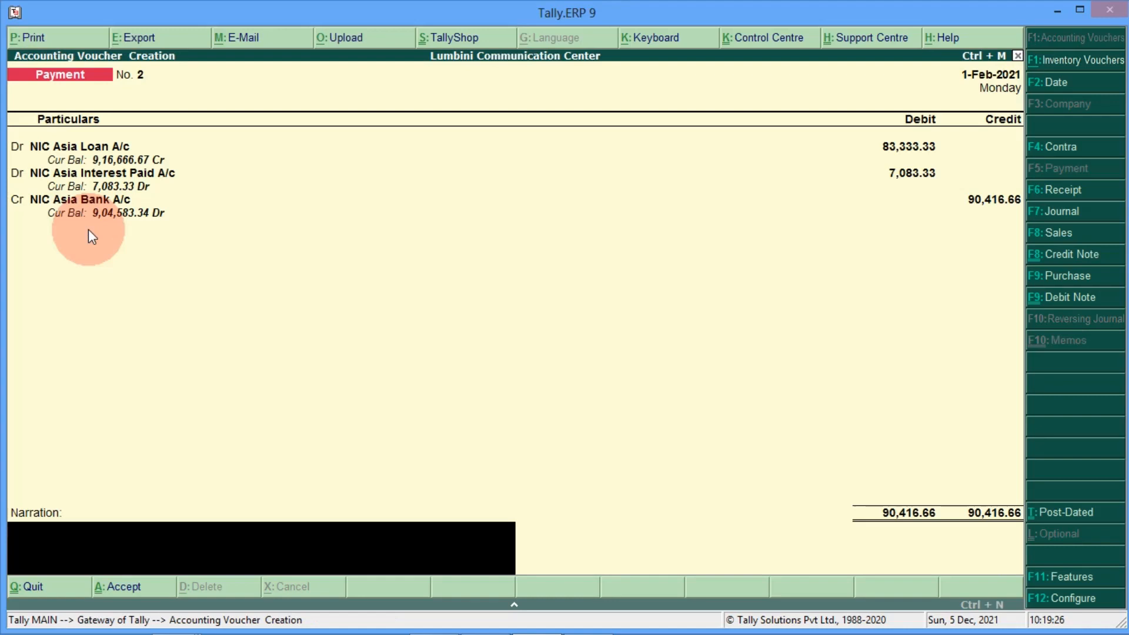
pyautogui.press('Return')
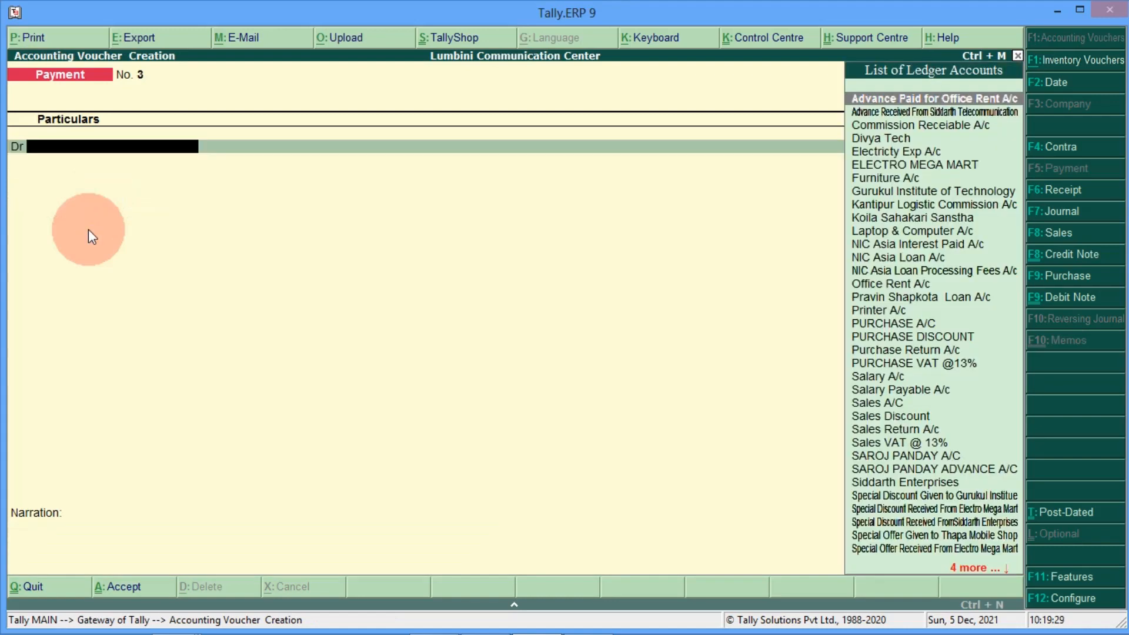
# Step: Leave voucher entry and open the Balance Sheet in detailed view
pyautogui.press('Escape')
pyautogui.press('Return')
pyautogui.press('Down')
pyautogui.press('Down')
pyautogui.press('Down')
pyautogui.press('Down')
pyautogui.press('Return')
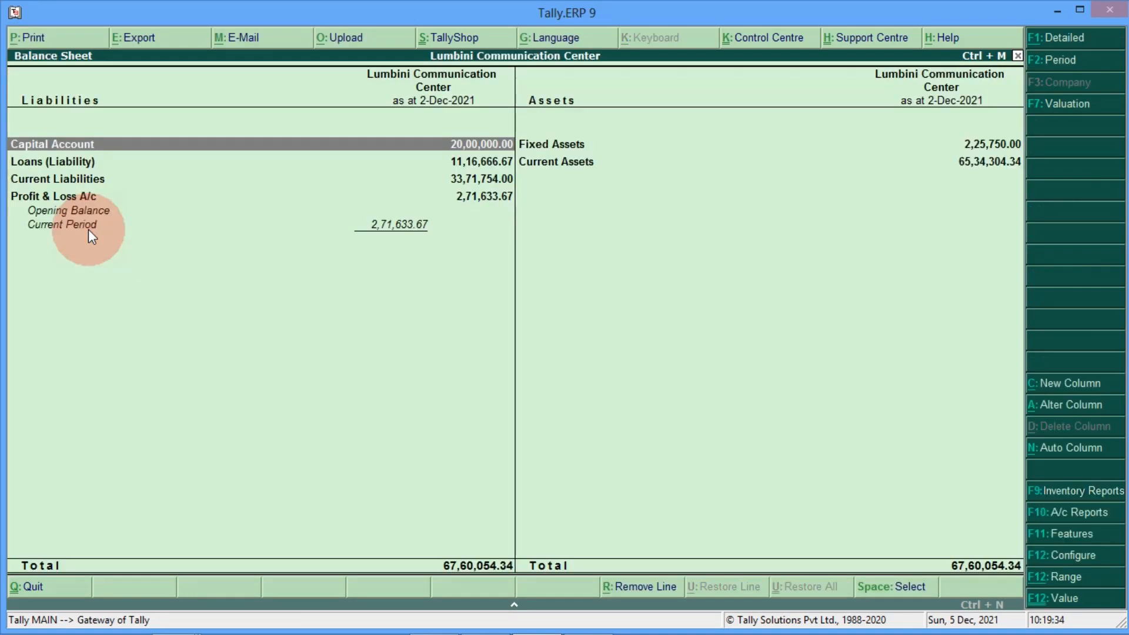
pyautogui.click(1063, 37)
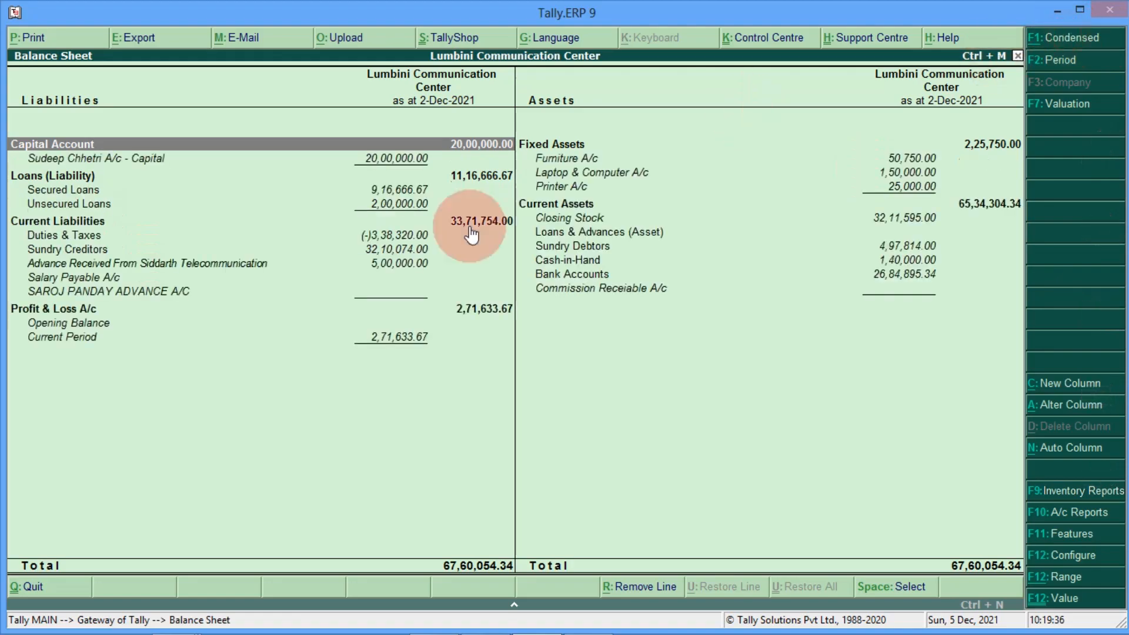
# Step: Check Secured Loans at 9,16,666.67, then open the Profit & Loss A/c
pyautogui.press('Down')
pyautogui.press('Down')
pyautogui.press('Down')
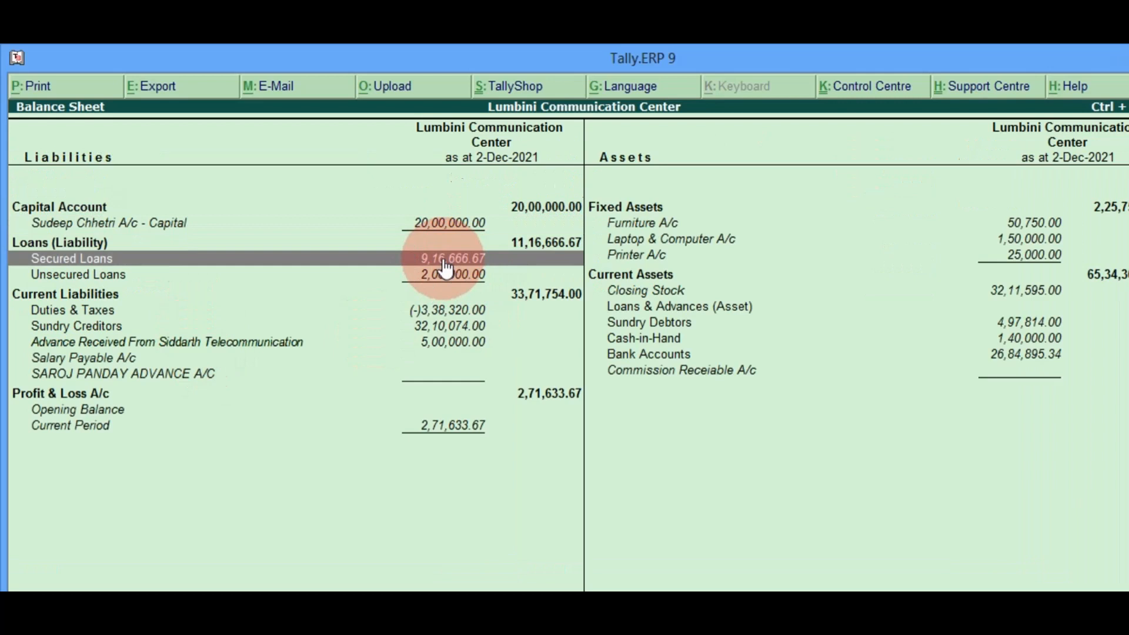
pyautogui.press('Down')
pyautogui.press('Down')
pyautogui.press('Down')
pyautogui.press('Down')
pyautogui.press('Down')
pyautogui.press('Down')
pyautogui.press('Down')
pyautogui.press('Down')
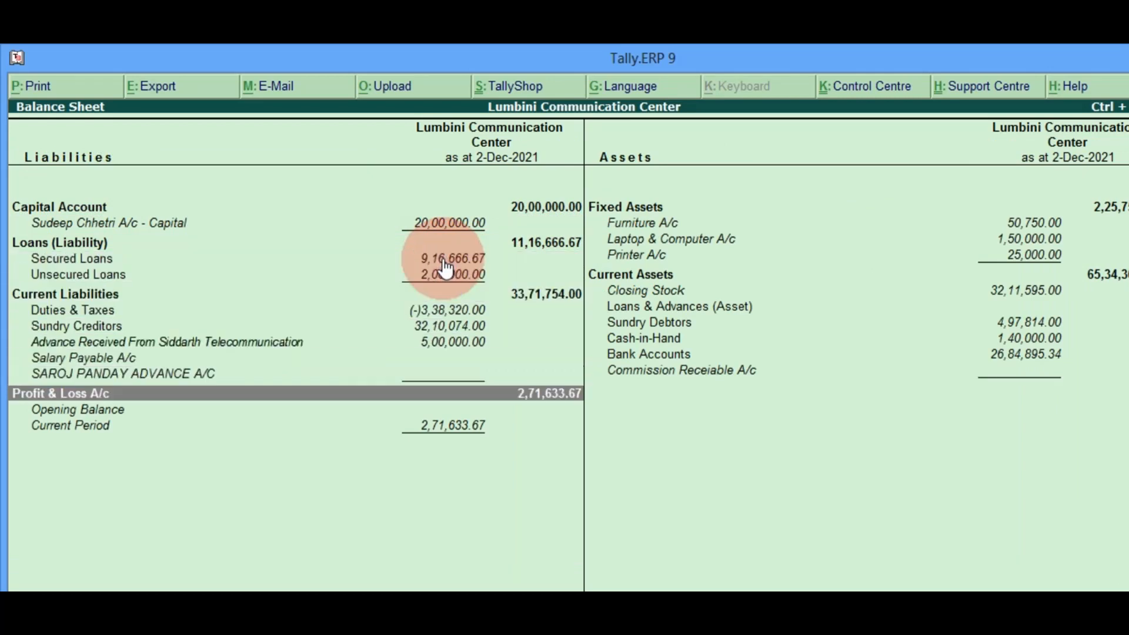
pyautogui.press('Return')
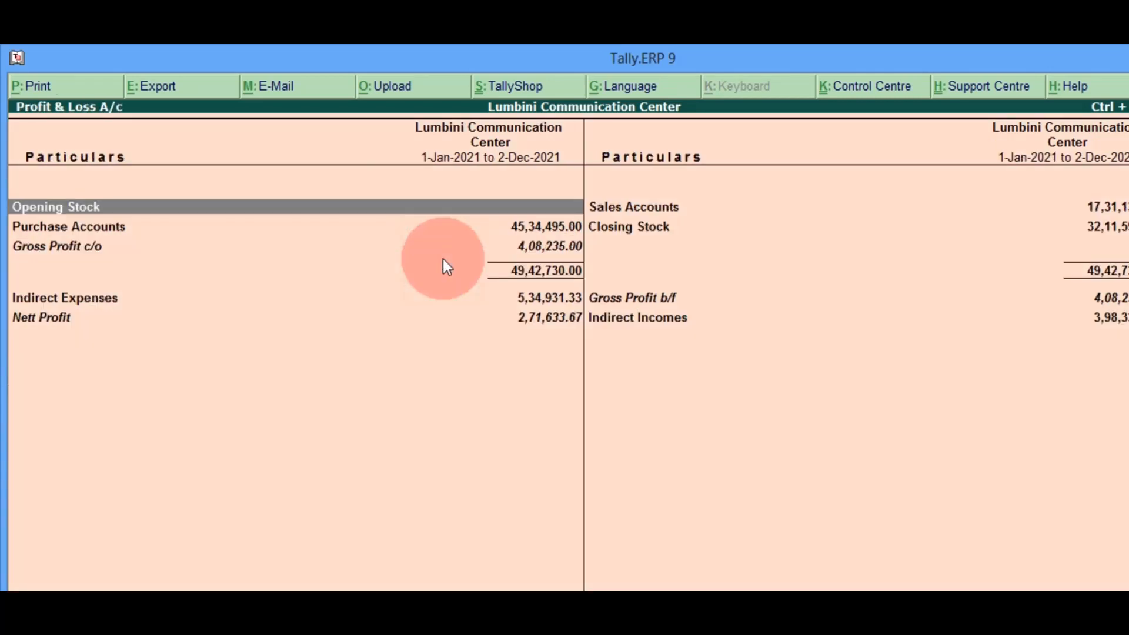
# Step: Expand the Profit & Loss to see NIC Asia Interest Paid A/c at 7,083.33, then close it
pyautogui.press('Down')
pyautogui.press('Down')
pyautogui.press('Down')
pyautogui.press('Down')
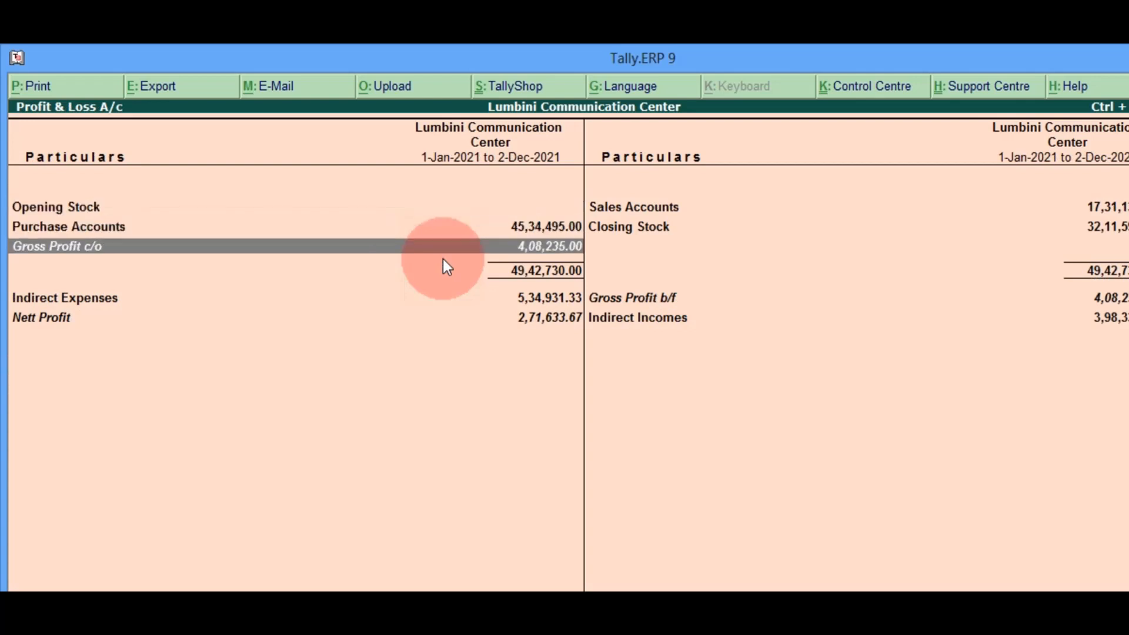
pyautogui.press('Up')
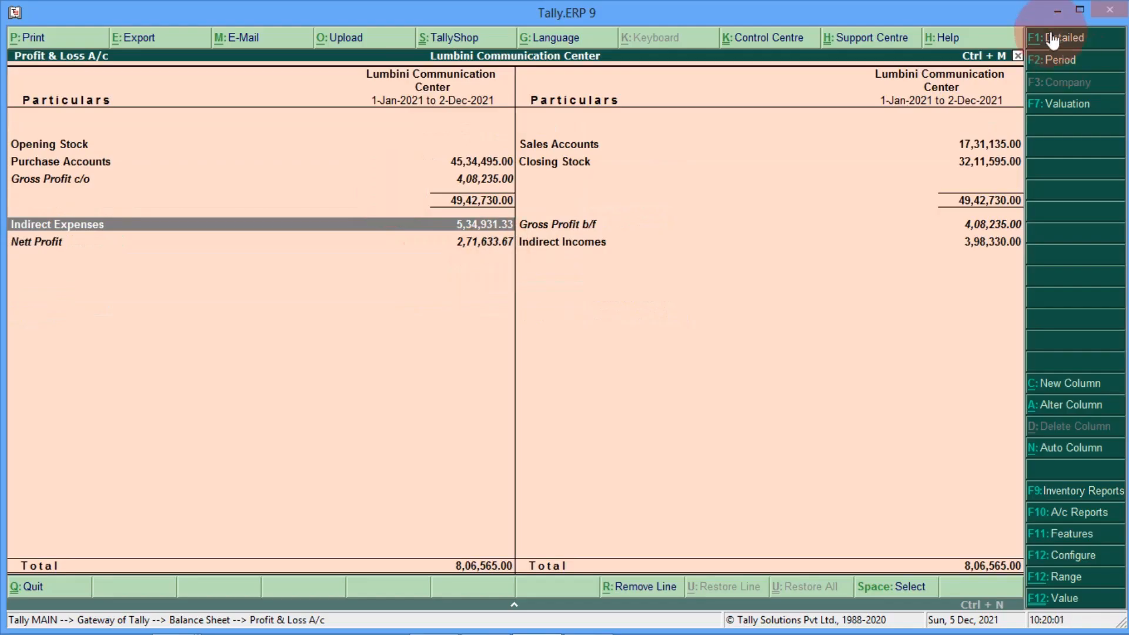
pyautogui.click(1052, 38)
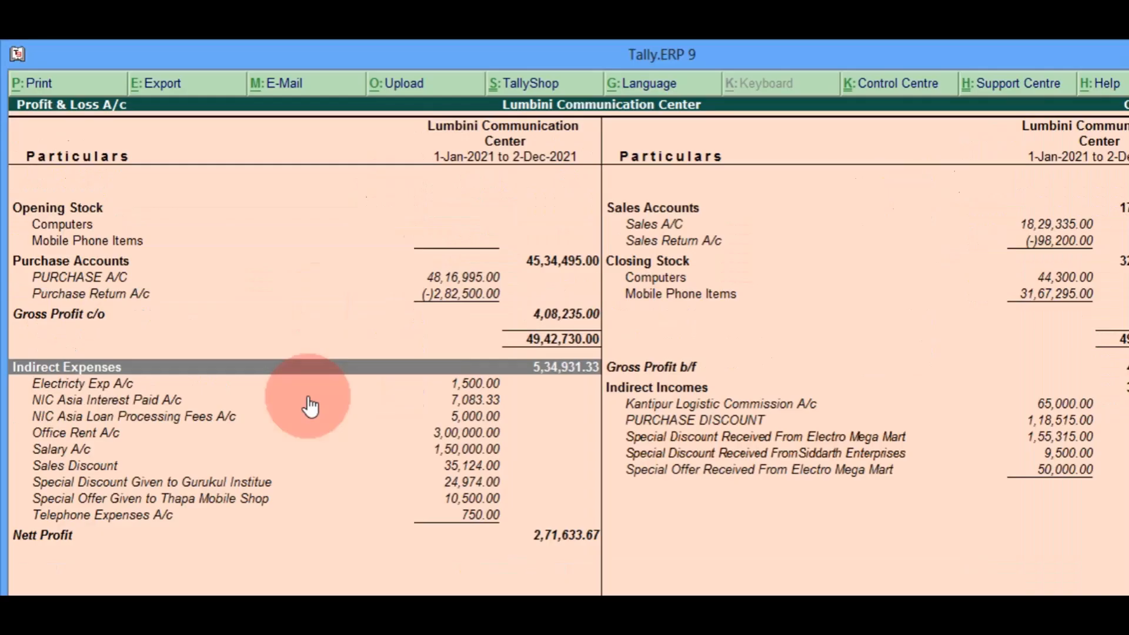
pyautogui.press('Down')
pyautogui.press('Down')
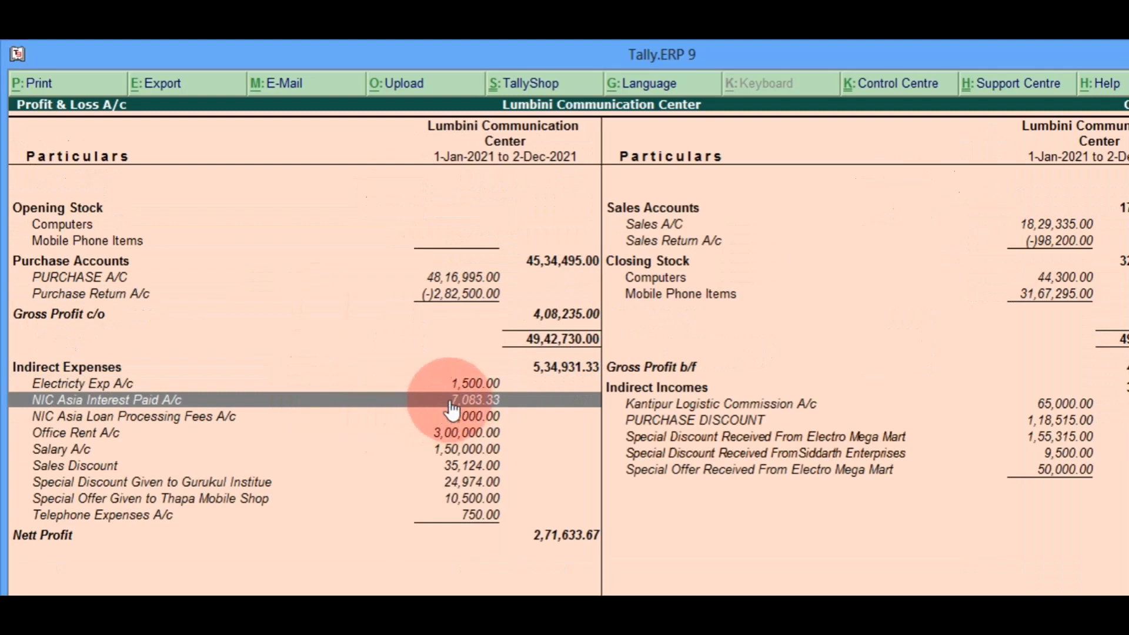
pyautogui.press('Down')
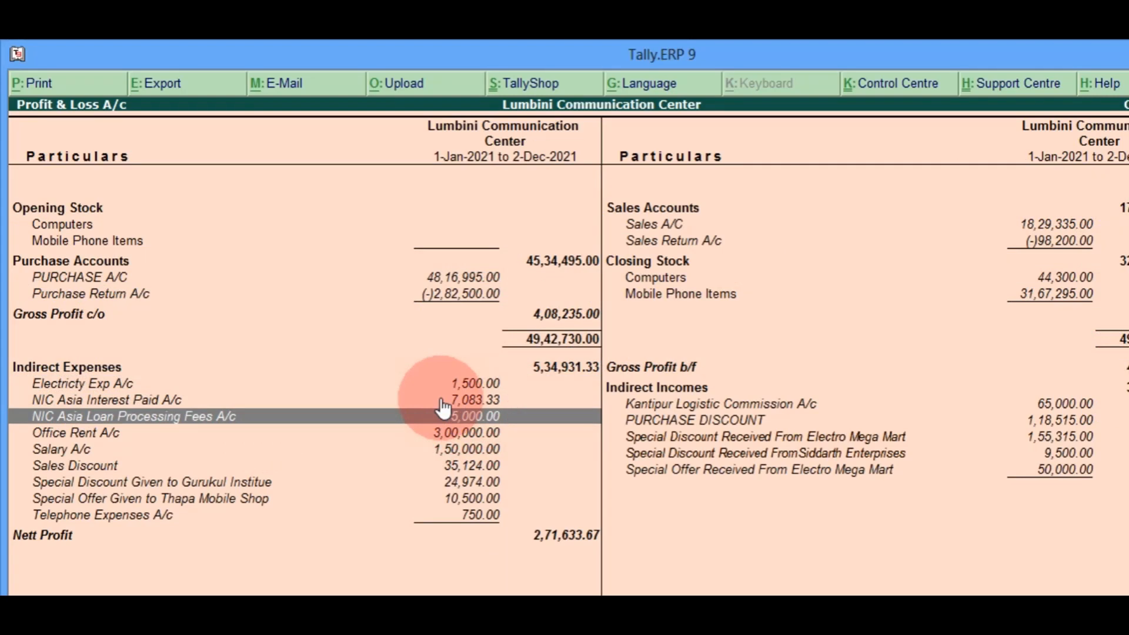
pyautogui.click(441, 401)
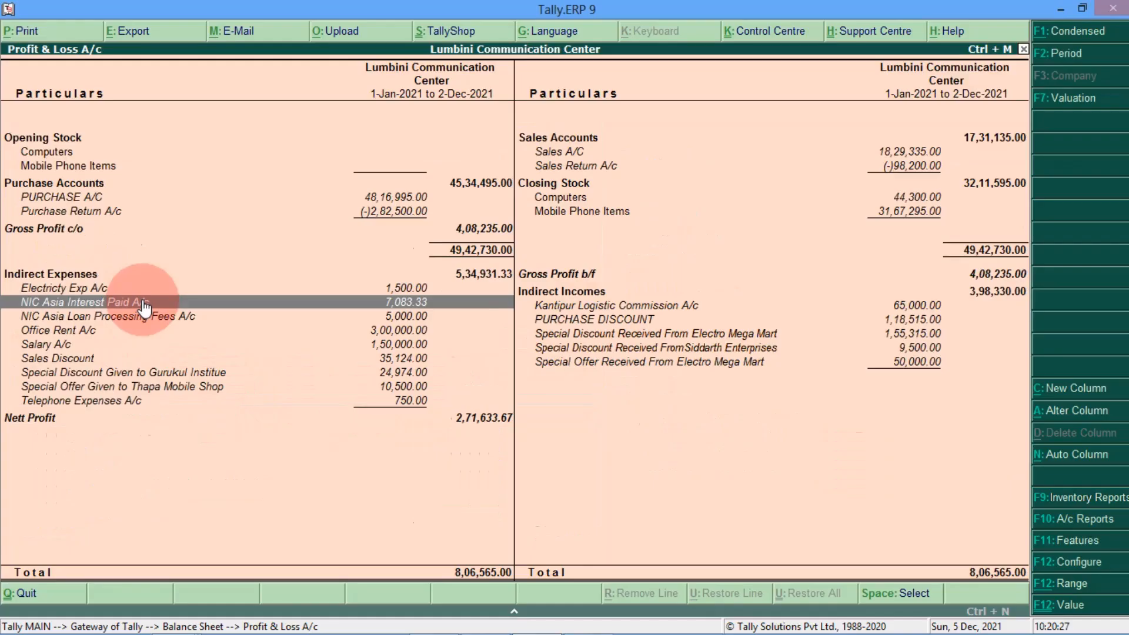
pyautogui.press('Escape')
pyautogui.press('Escape')
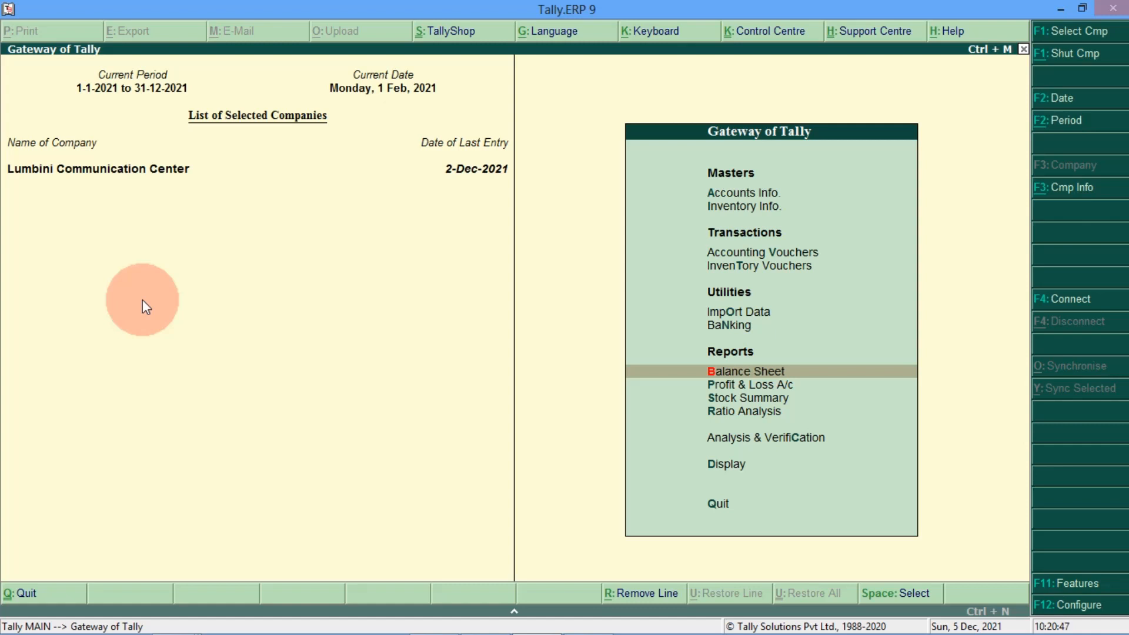
pyautogui.press('Up')
pyautogui.press('Up')
pyautogui.press('Up')
pyautogui.press('Up')
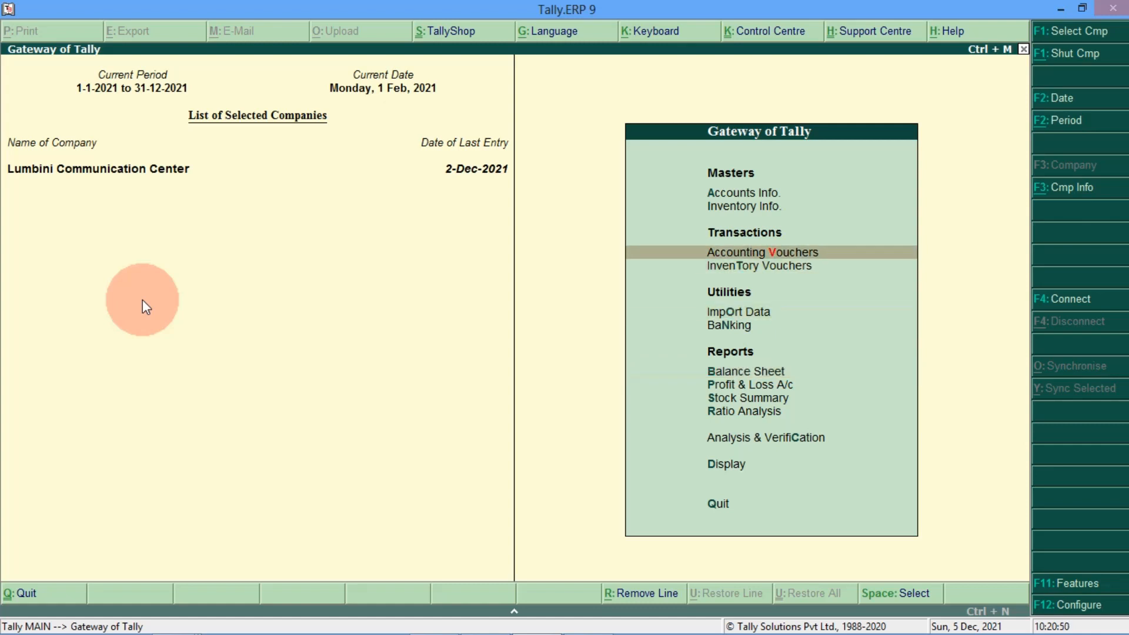
# Step: Start payment No. 3 debiting NIC Asia Loan A/c 83,333.33 against NIC Asia Bank A/c
pyautogui.press('Return')
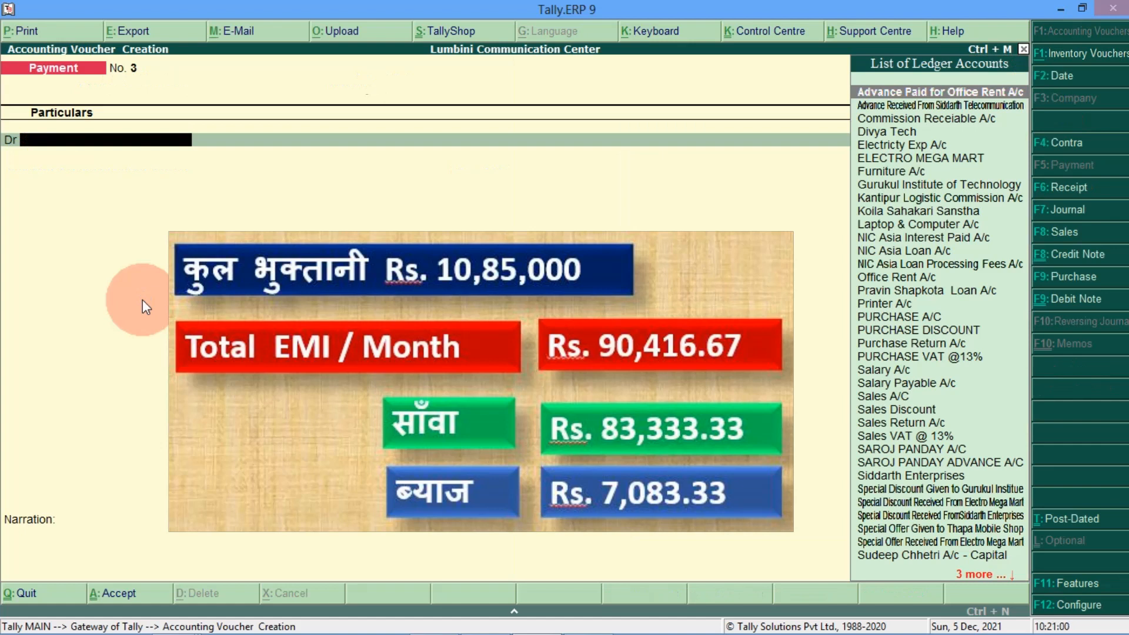
pyautogui.write('NIC')
pyautogui.press('Down')
pyautogui.press('Down')
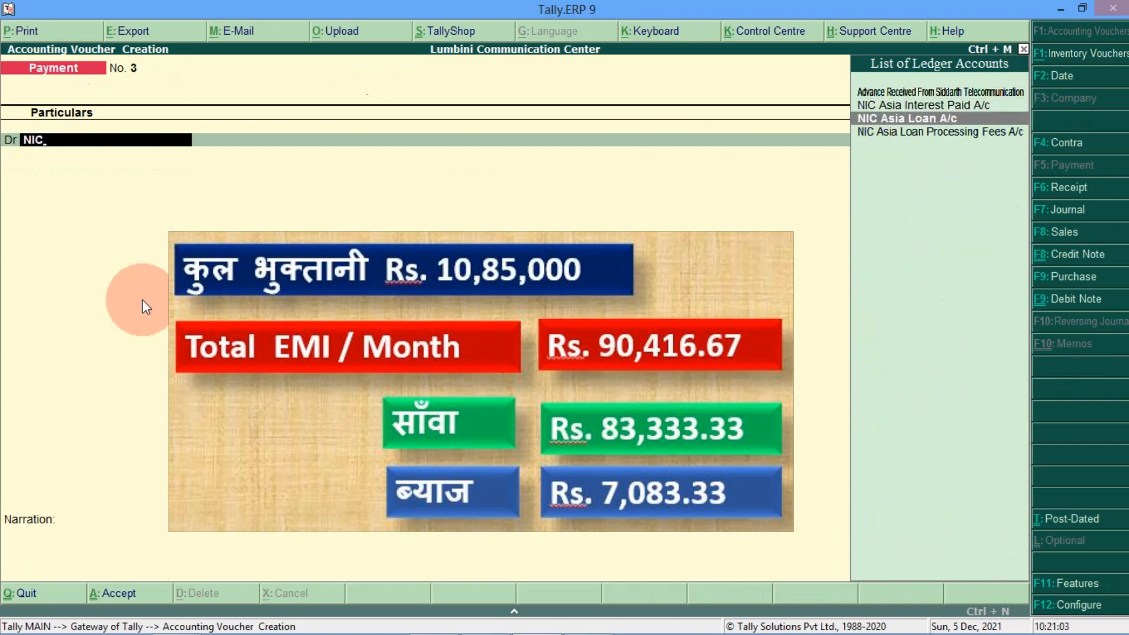
pyautogui.press('Return')
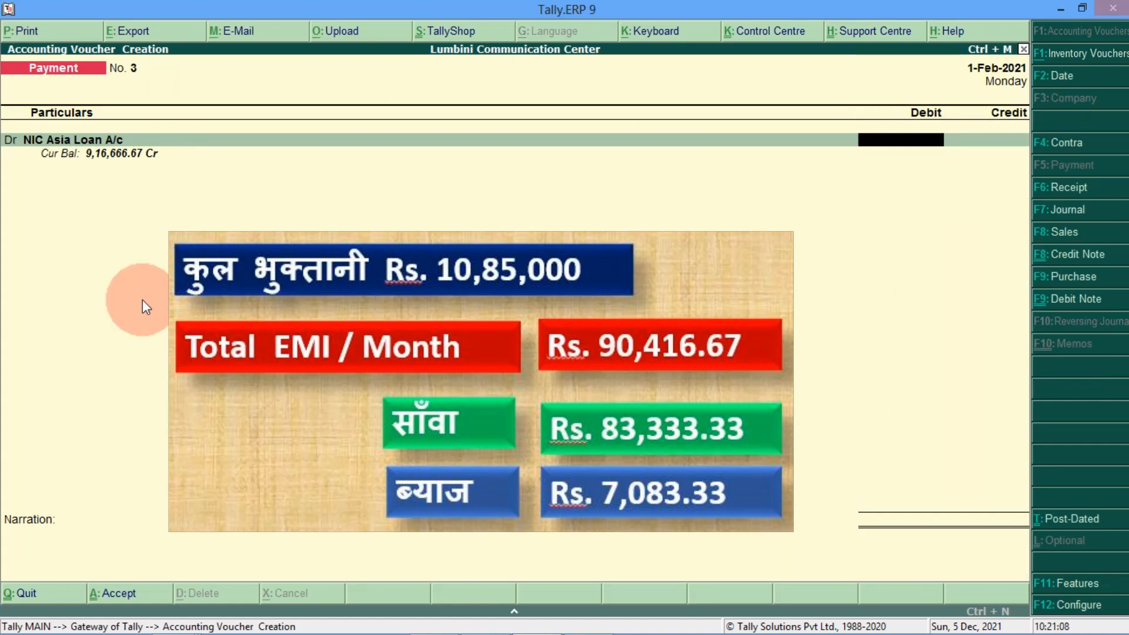
pyautogui.write('8')
pyautogui.write('3,')
pyautogui.write('333.')
pyautogui.write('33')
pyautogui.press('Return')
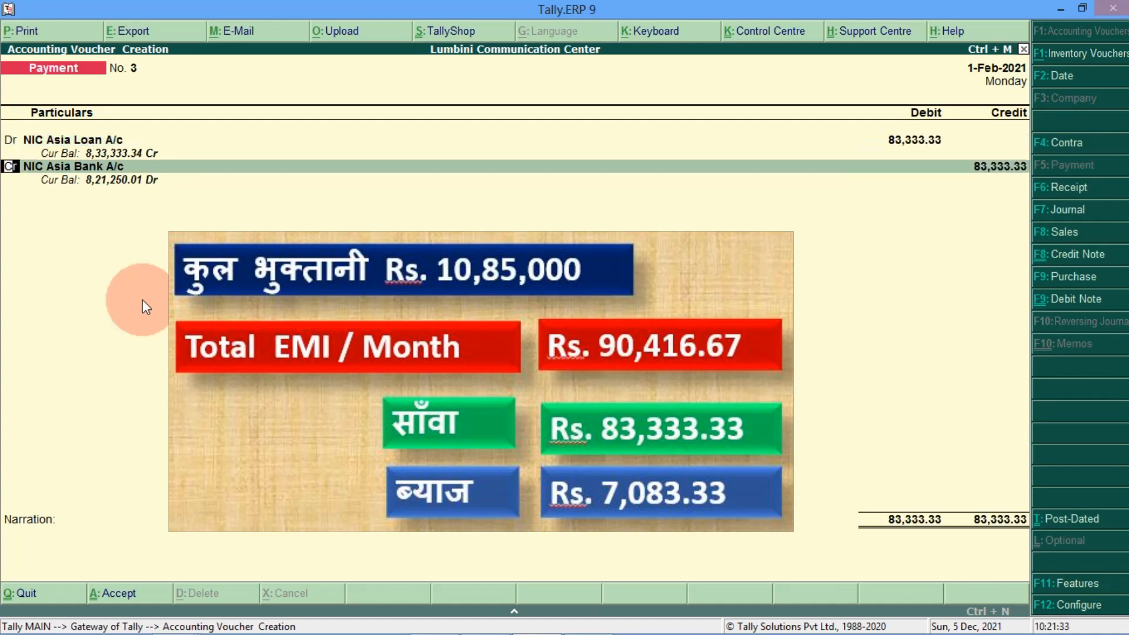
pyautogui.press('F2')
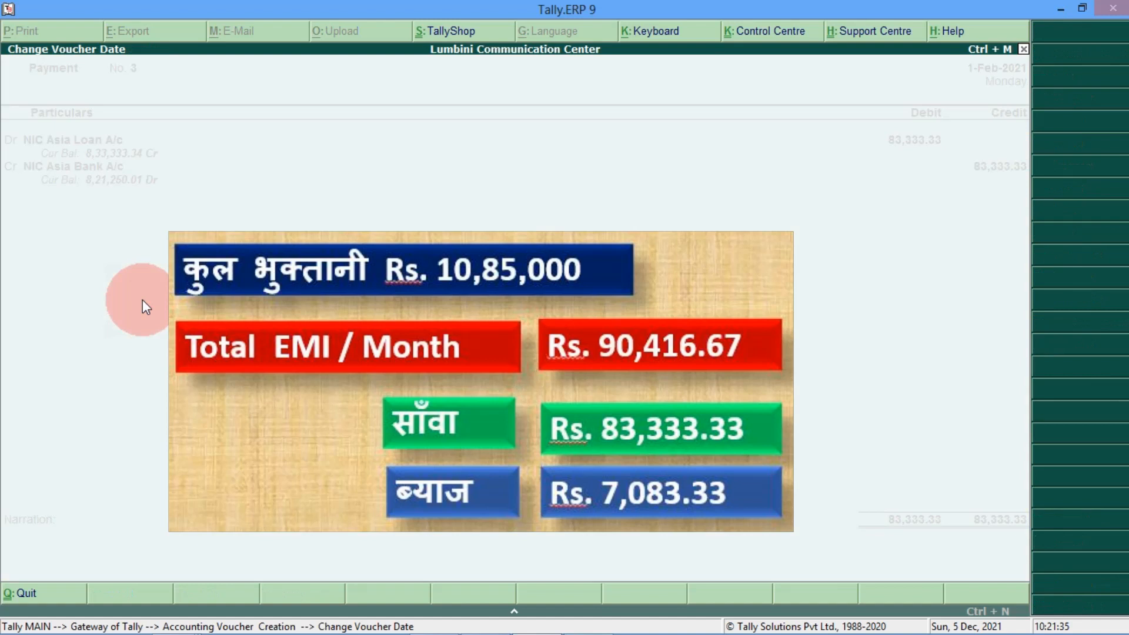
# Step: Date the payment 1-Mar-2021 and add a 7,083.33 debit to NIC Asia Interest Paid A/c
pyautogui.write('01-03-2021')
pyautogui.press('Return')
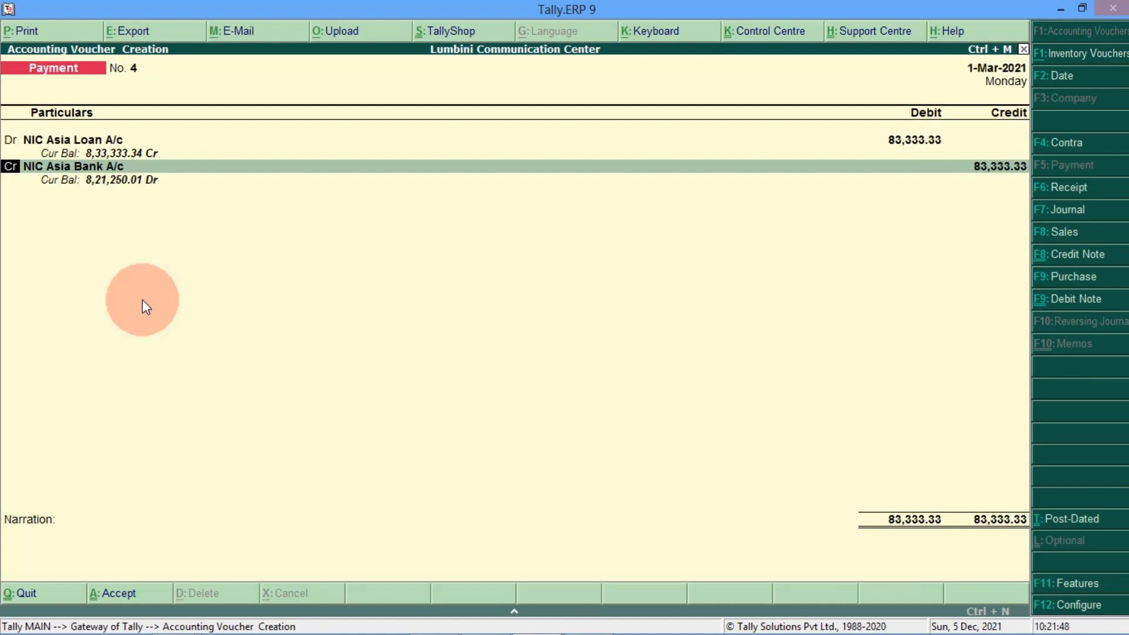
pyautogui.write('d')
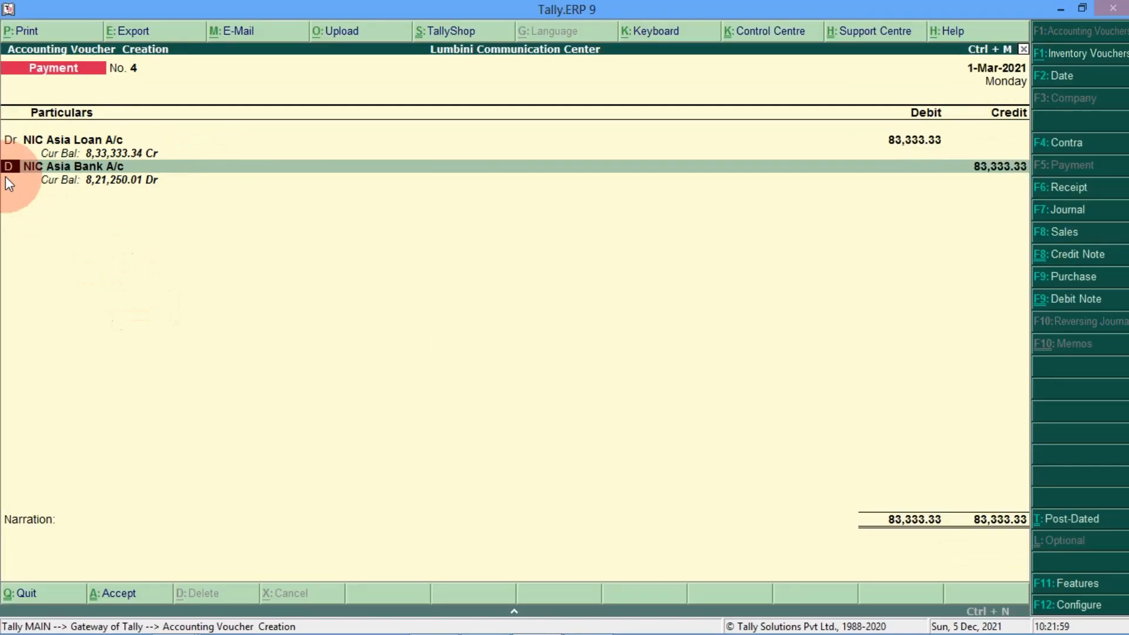
pyautogui.press('Return')
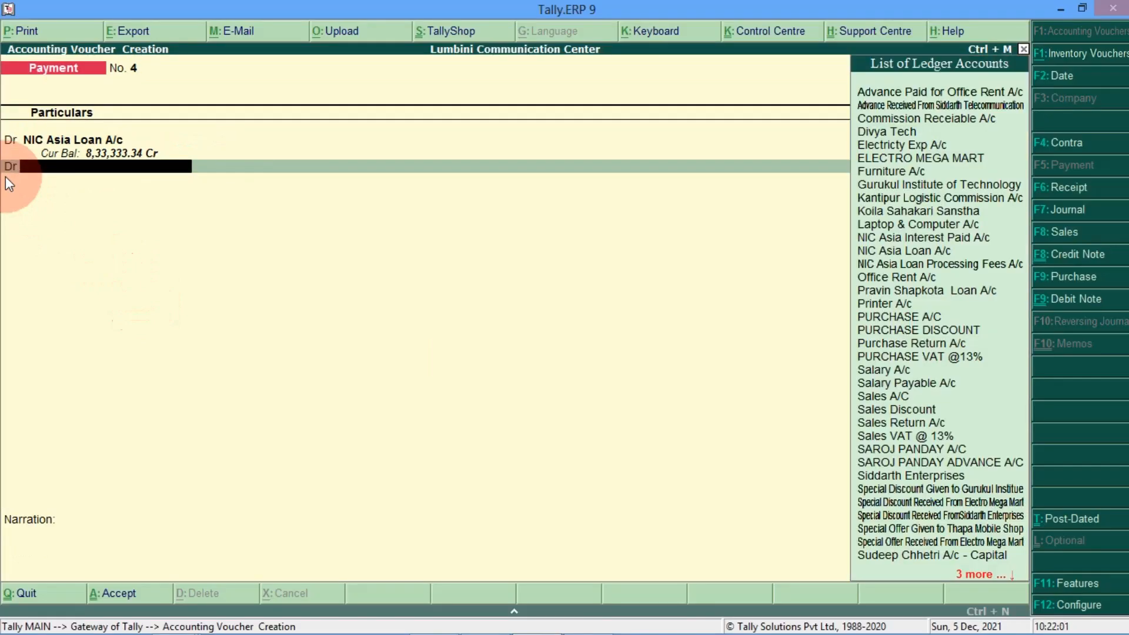
pyautogui.write('NIC')
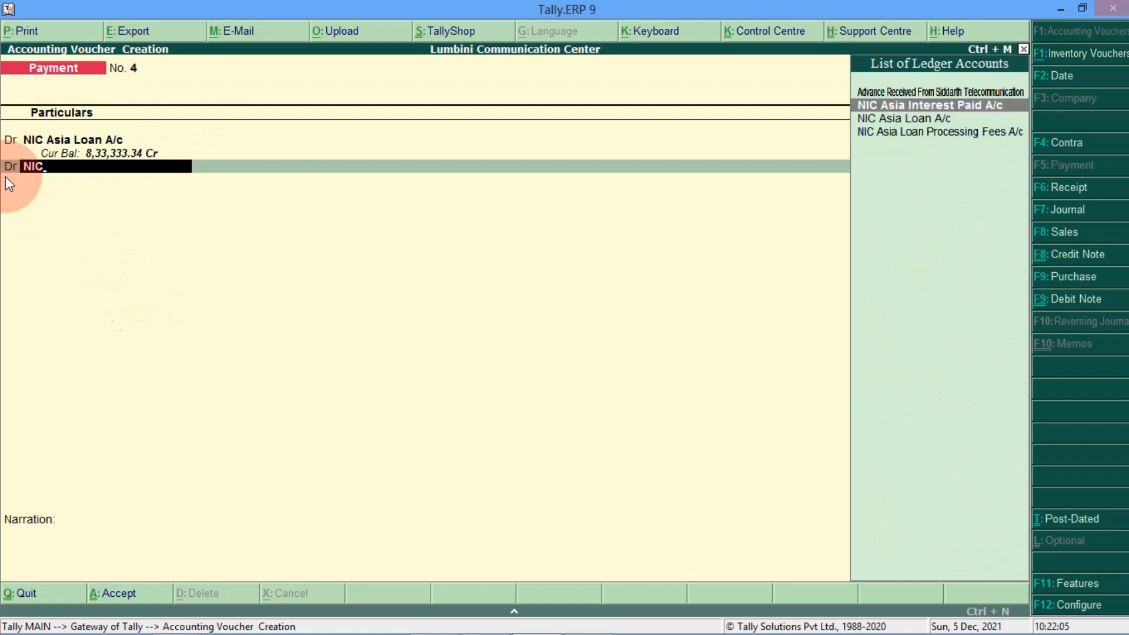
pyautogui.press('Return')
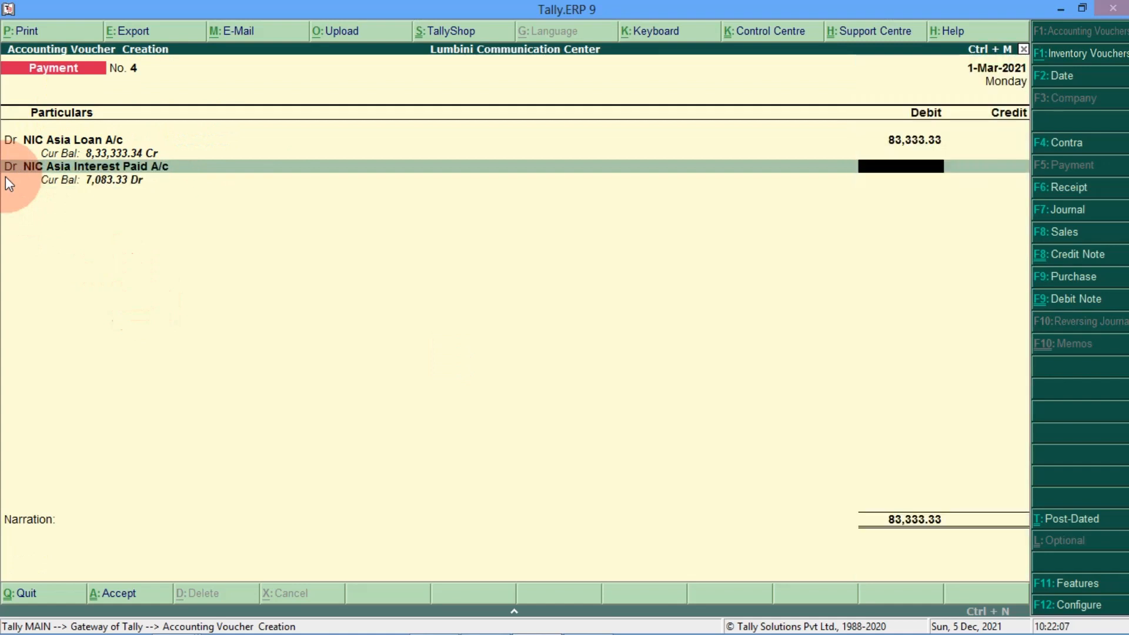
pyautogui.write('70')
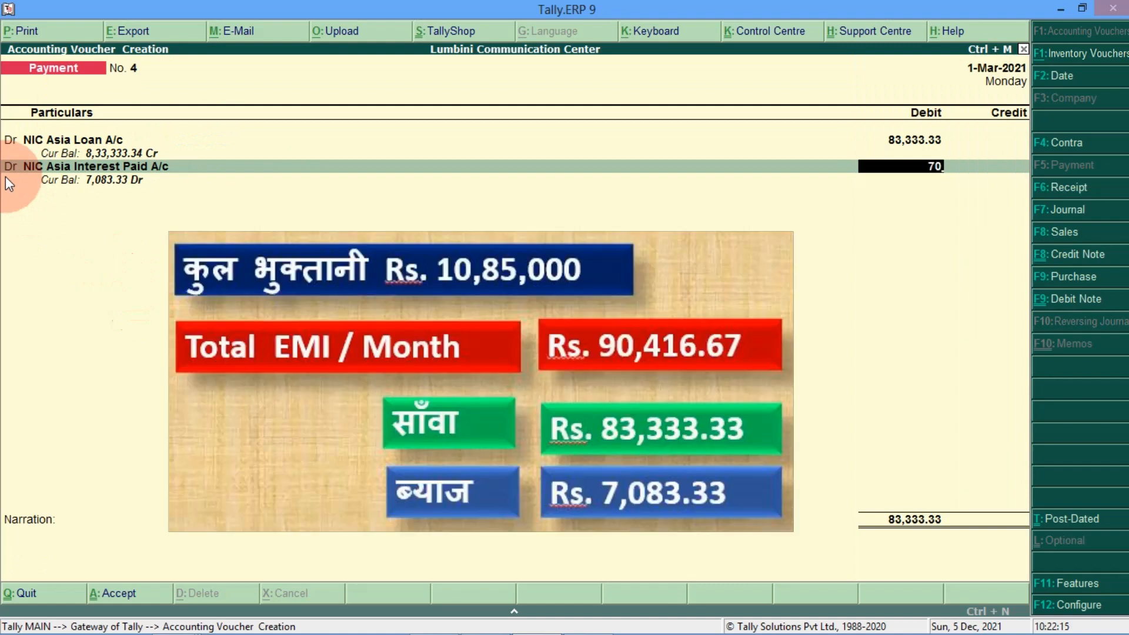
pyautogui.write('83.33')
pyautogui.press('Return')
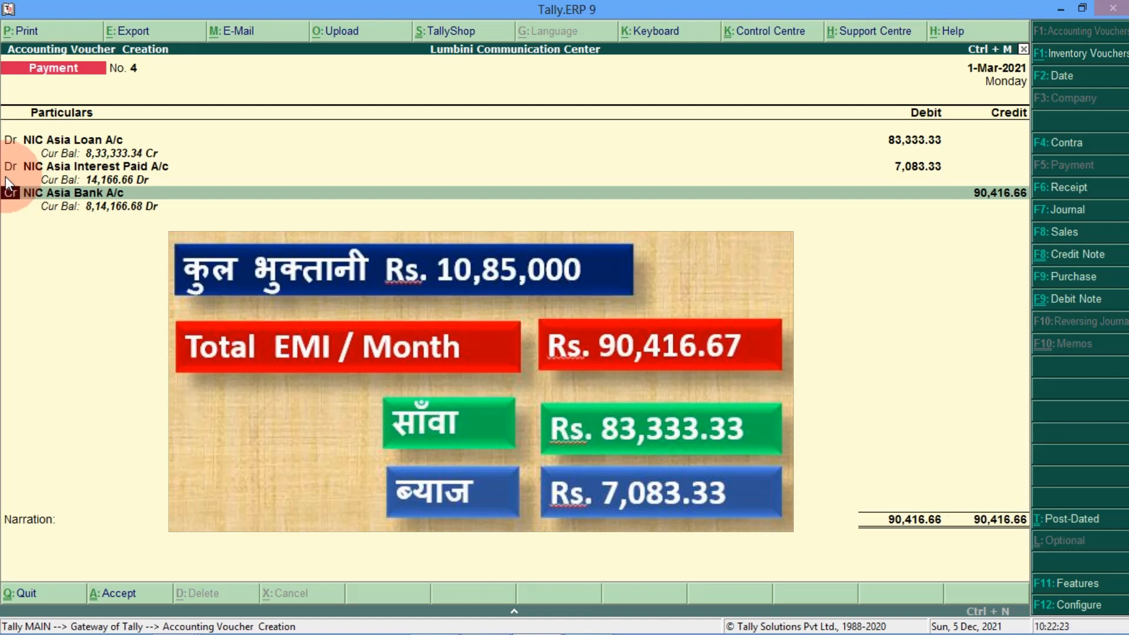
# Step: Credit NIC Asia Bank A/c 90,416.66, complete bank allocation, and save the voucher
pyautogui.press('Return')
pyautogui.press('Return')
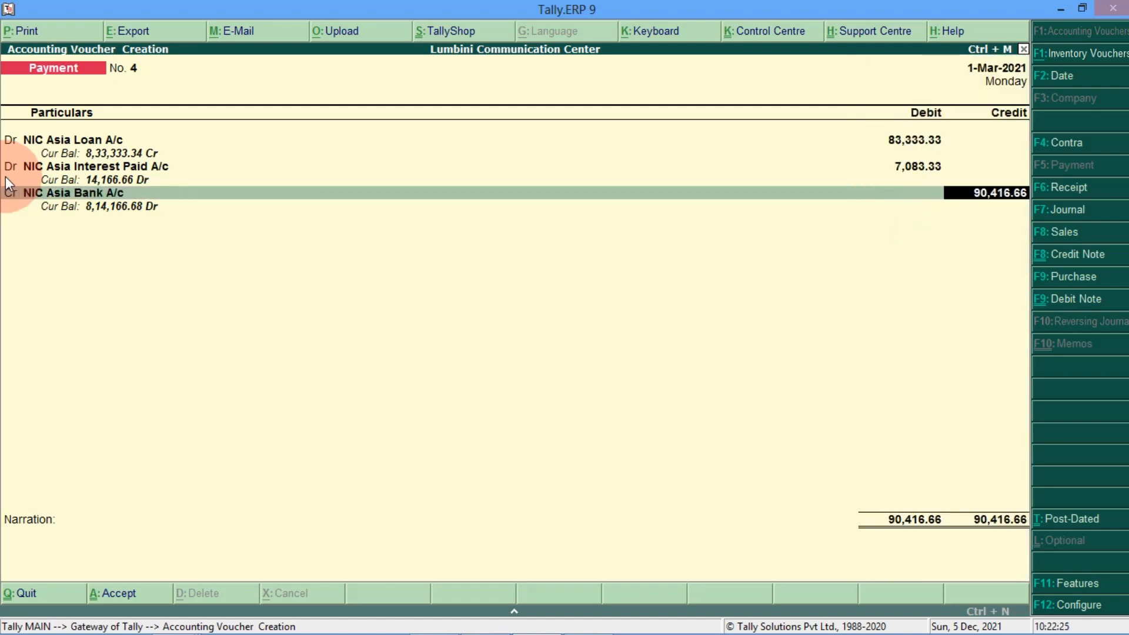
pyautogui.press('Return')
pyautogui.press('Return')
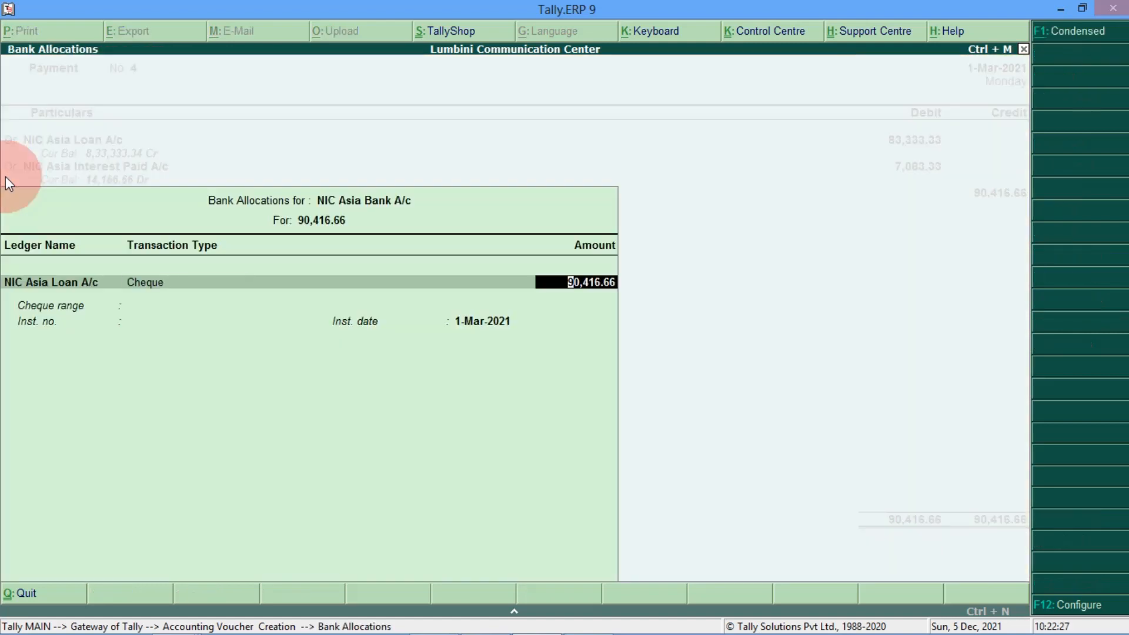
pyautogui.press('Return')
pyautogui.press('Return')
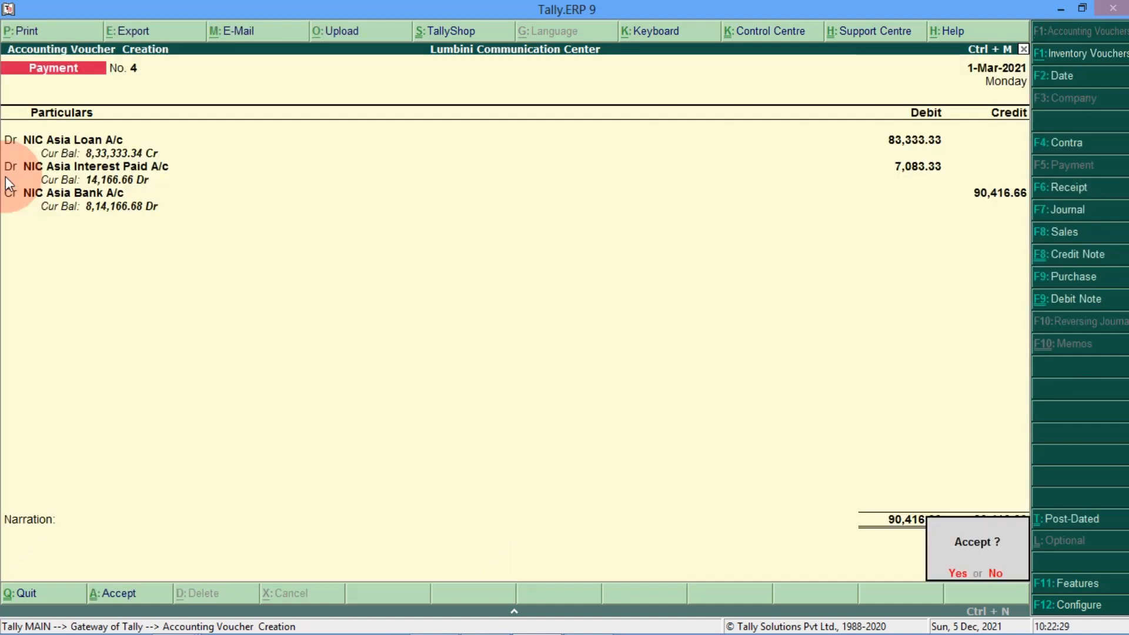
pyautogui.press('Return')
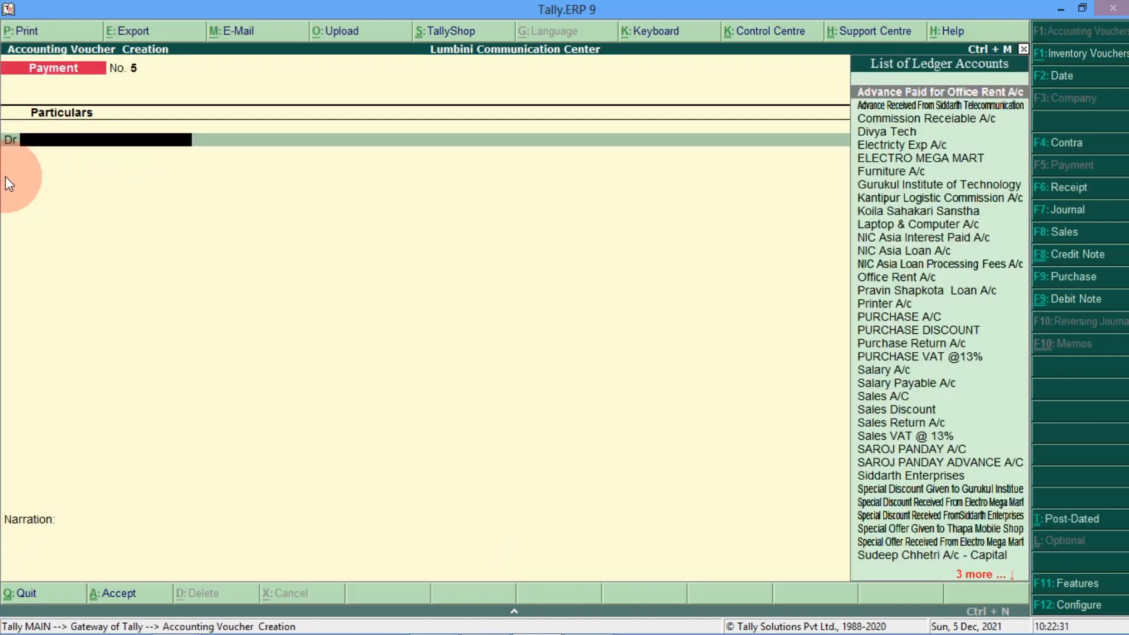
pyautogui.press('Escape')
pyautogui.press('Return')
# Step: Open the Balance Sheet in detailed view and move to Secured Loans
pyautogui.press('Down')
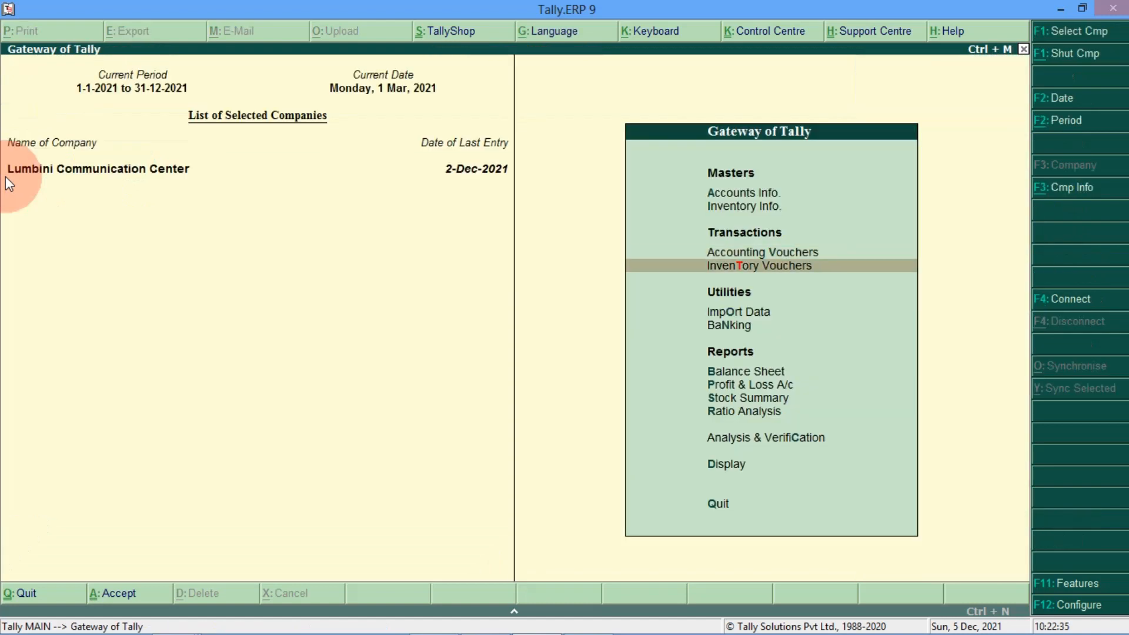
pyautogui.press('Down')
pyautogui.press('Down')
pyautogui.press('Down')
pyautogui.press('Return')
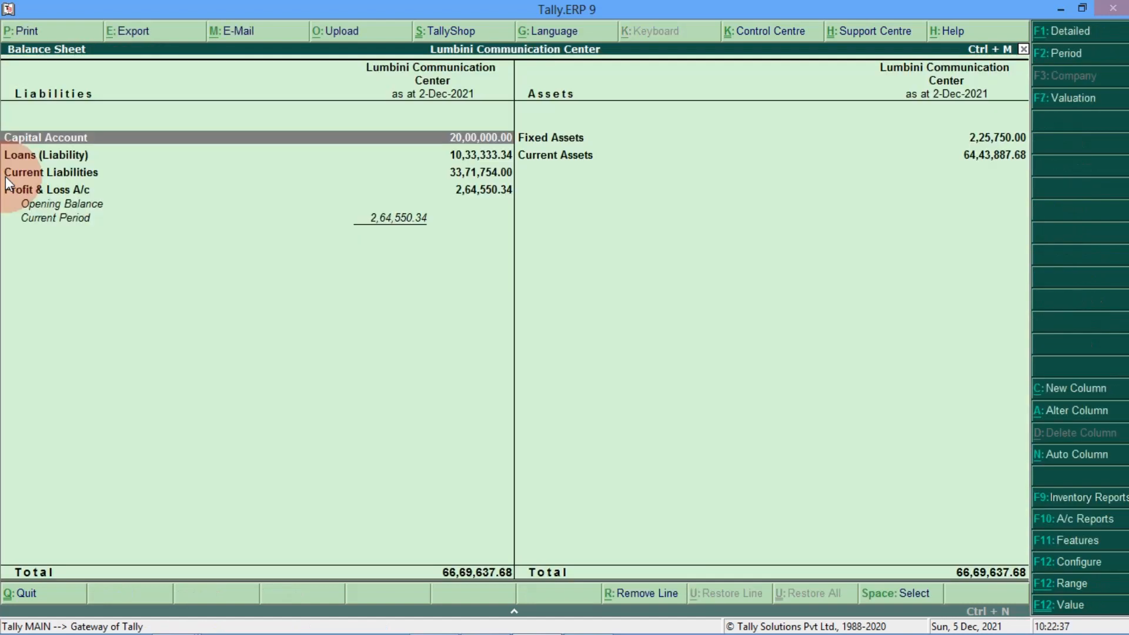
pyautogui.click(1068, 36)
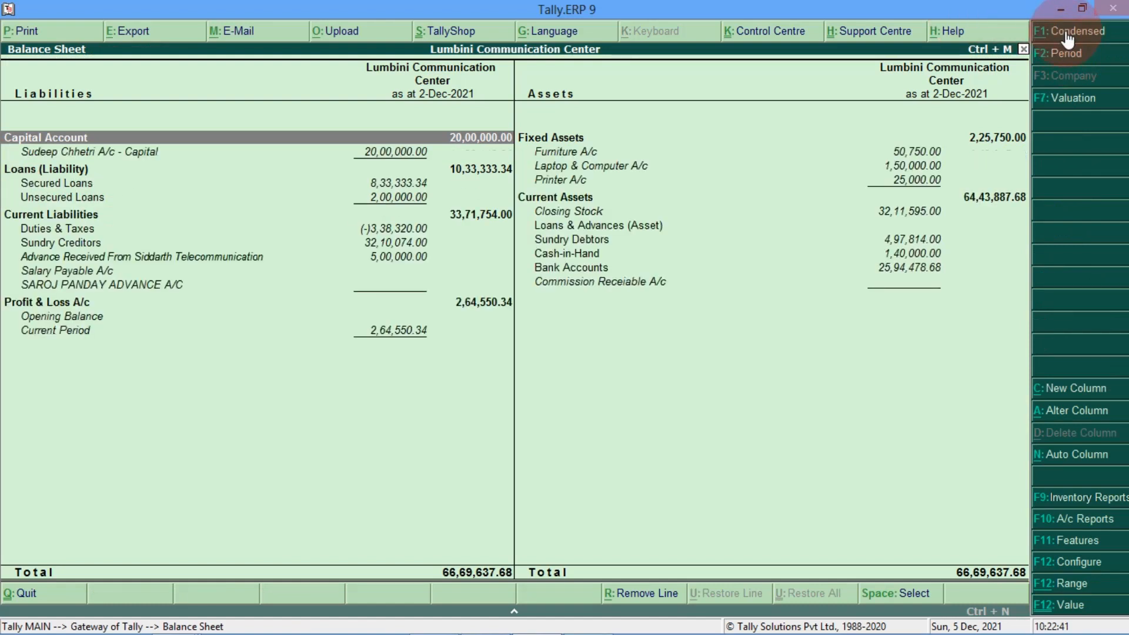
pyautogui.press('Down')
pyautogui.press('Down')
pyautogui.press('Down')
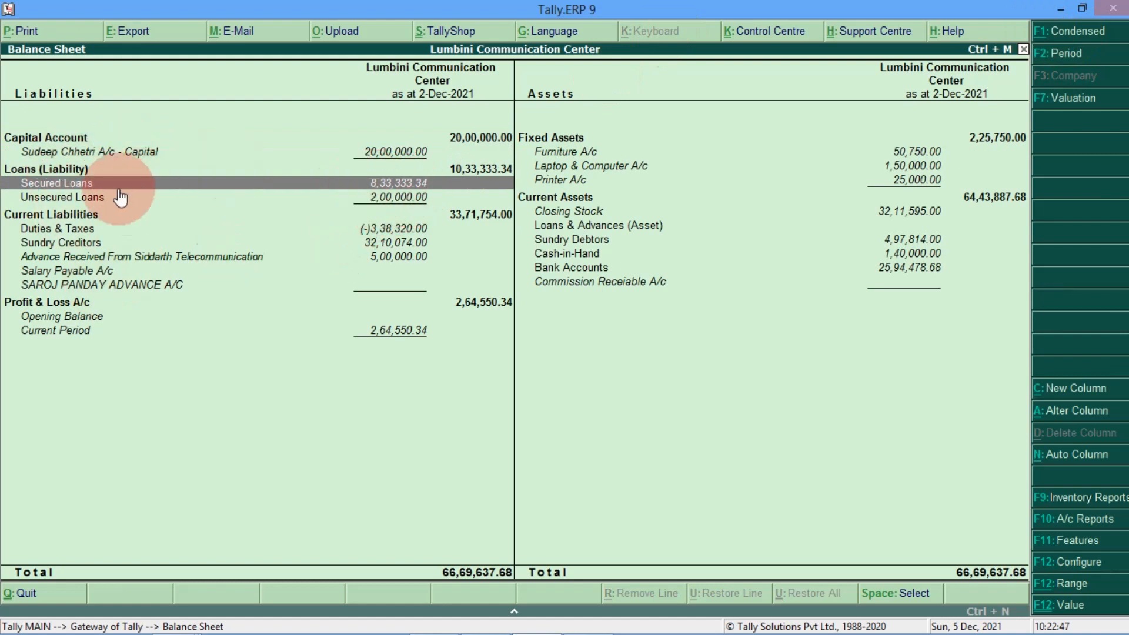
# Step: Review NIC Asia Loan A/c's monthly summary at 8,33,333.34 Cr, then open Profit & Loss A/c
pyautogui.doubleClick(427, 187)
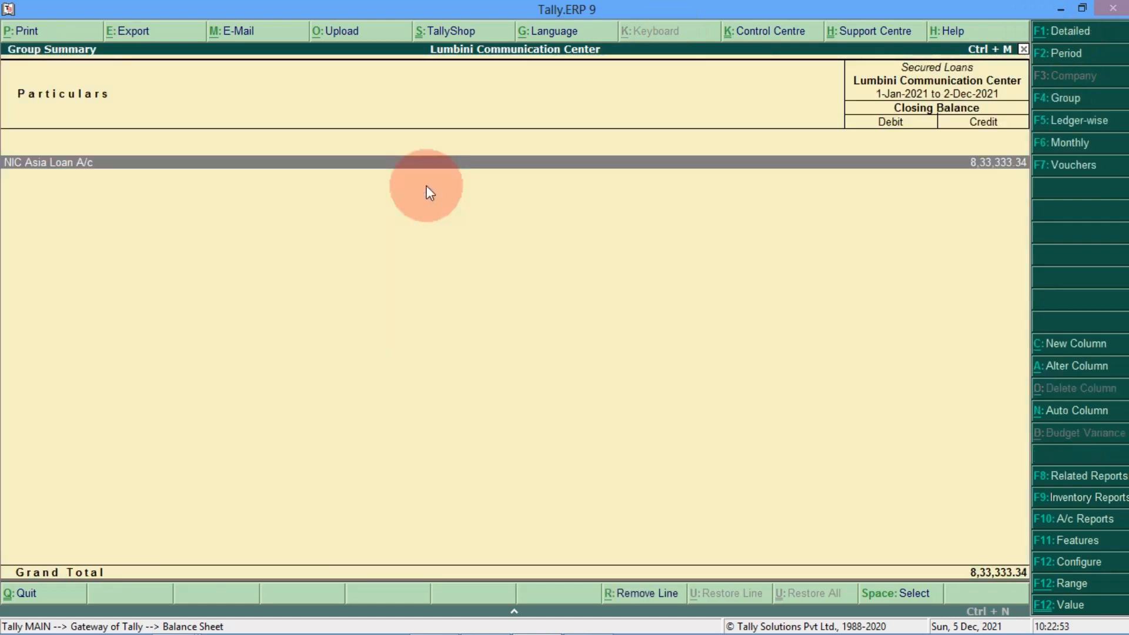
pyautogui.press('Return')
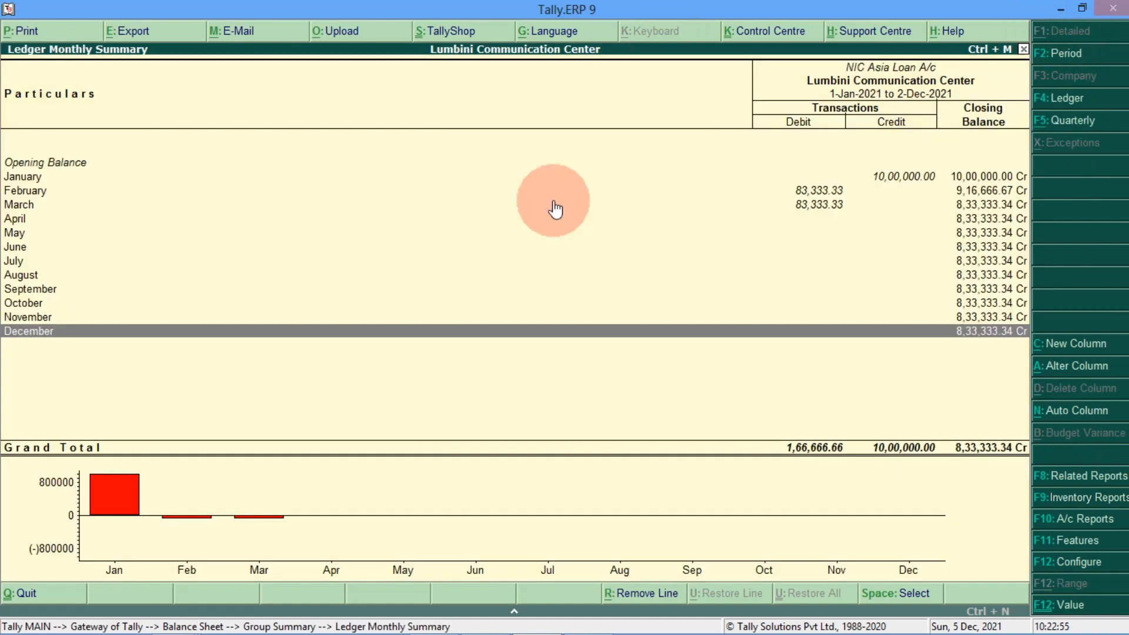
pyautogui.press('Up')
pyautogui.press('Up')
pyautogui.press('Up')
pyautogui.press('Up')
pyautogui.press('Up')
pyautogui.press('Up')
pyautogui.press('Up')
pyautogui.press('Up')
pyautogui.press('Up')
pyautogui.press('Up')
pyautogui.press('Up')
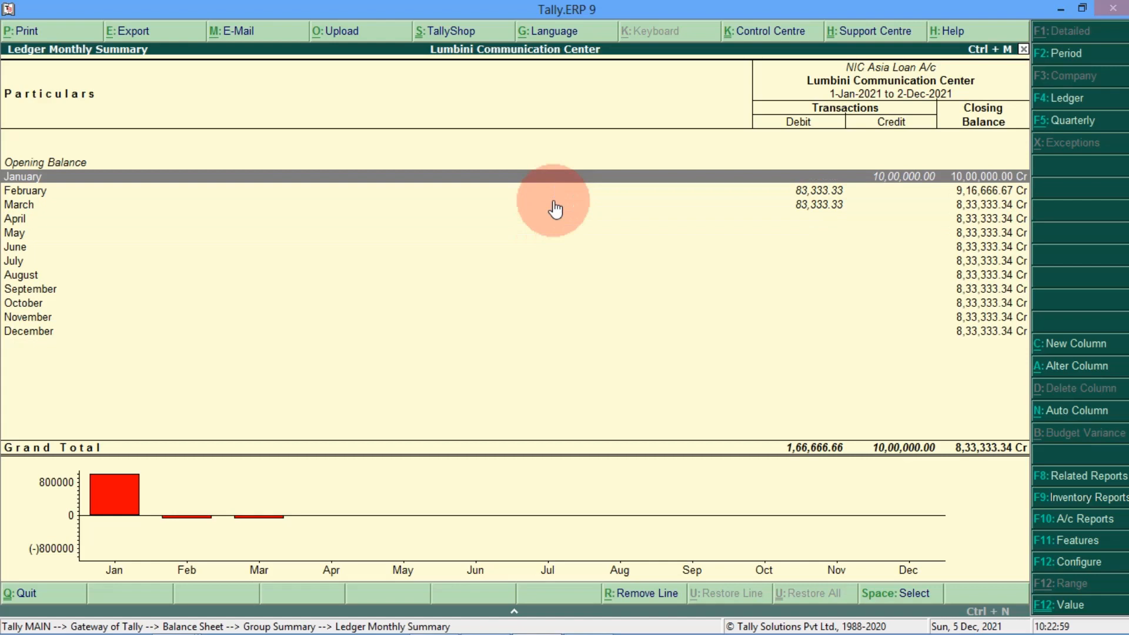
pyautogui.press('Down')
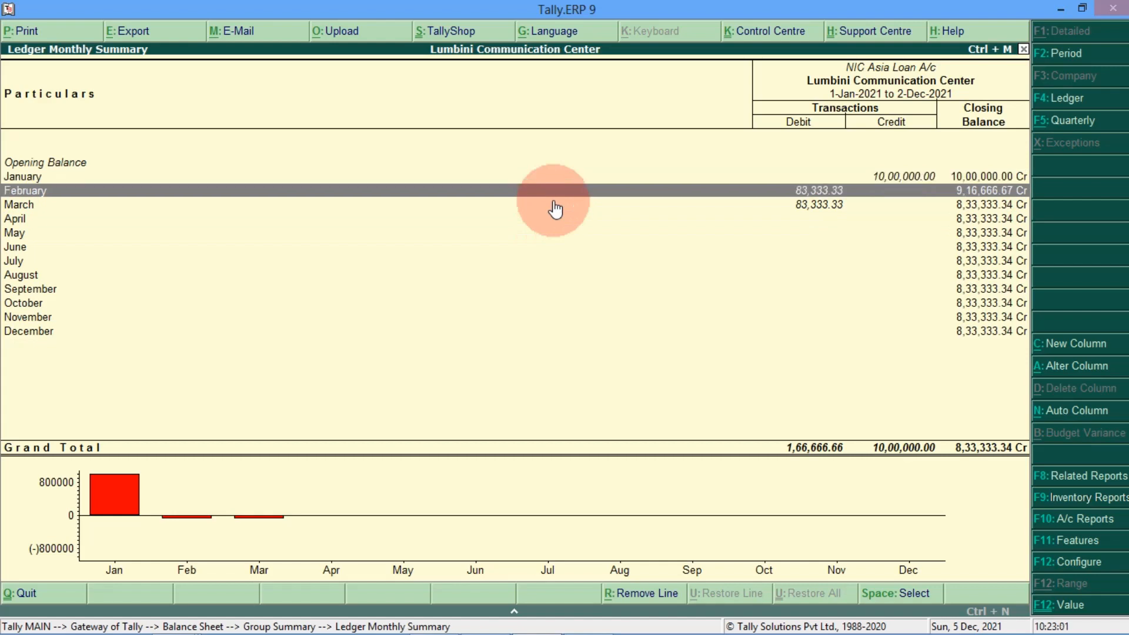
pyautogui.click(554, 206)
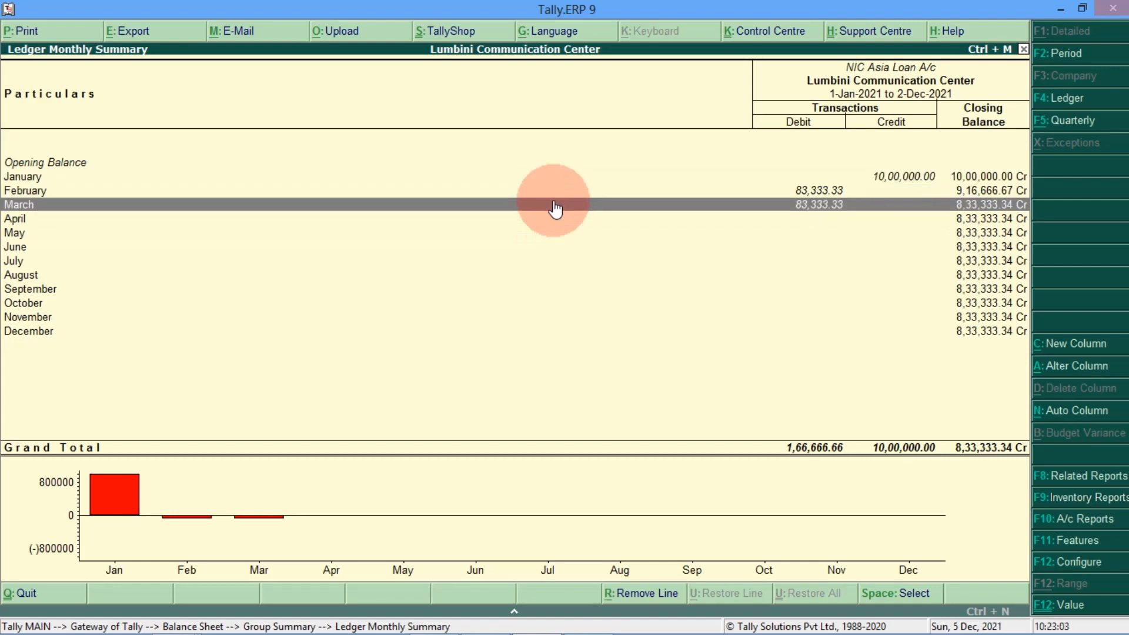
pyautogui.press('Escape')
pyautogui.press('Escape')
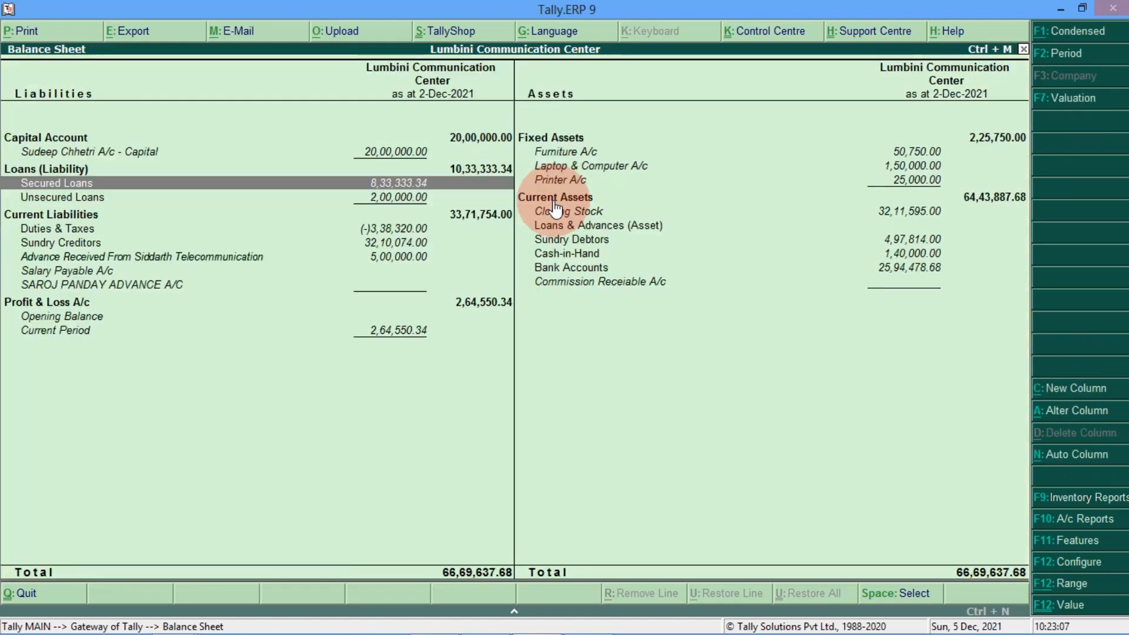
pyautogui.press('Down')
pyautogui.press('Down')
pyautogui.press('Down')
pyautogui.press('Down')
pyautogui.press('Down')
pyautogui.press('Down')
pyautogui.press('Down')
pyautogui.press('Down')
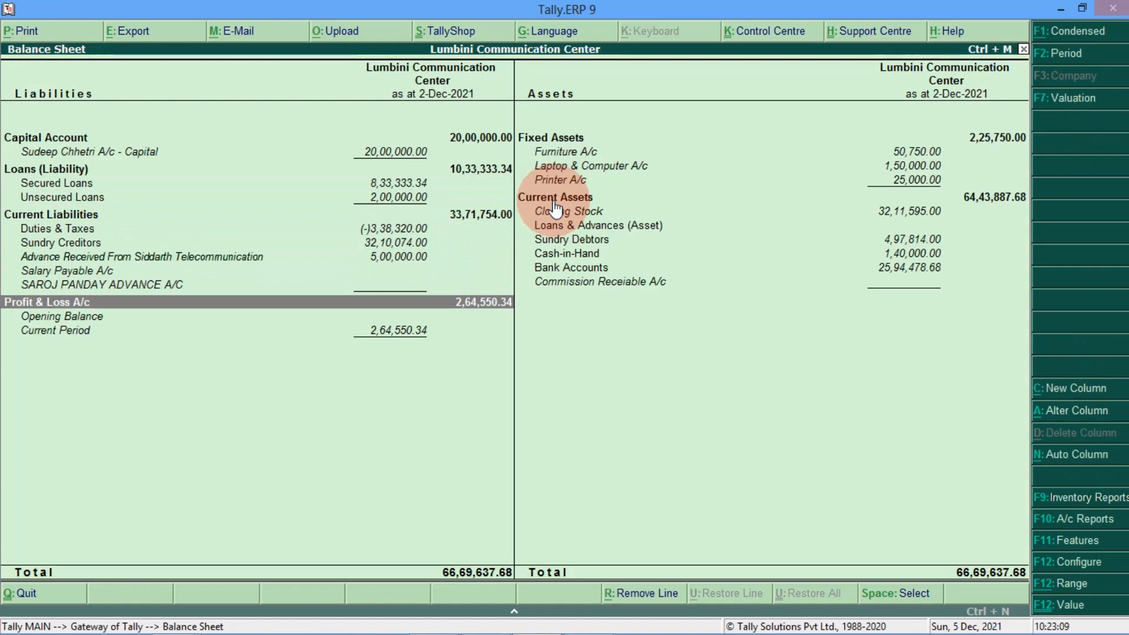
pyautogui.press('Return')
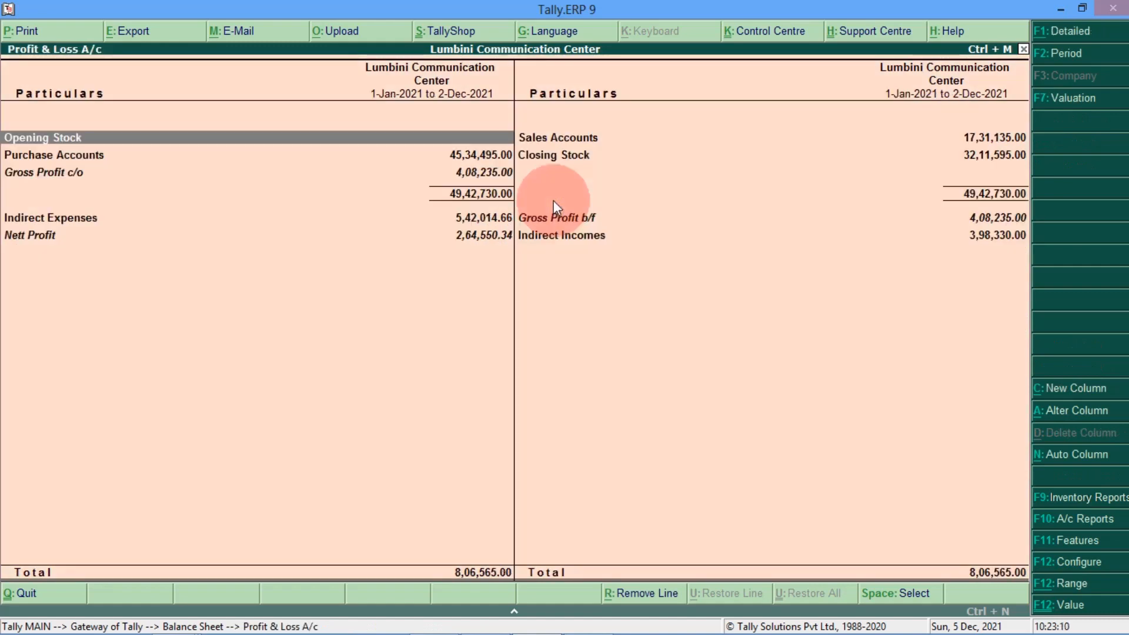
# Step: Review NIC Asia Interest Paid A/c's monthly summary reaching 14,166.66 Dr, then exit to Gateway
pyautogui.click(1079, 35)
pyautogui.press('Down')
pyautogui.press('Down')
pyautogui.press('Down')
pyautogui.press('Down')
pyautogui.press('Down')
pyautogui.press('Down')
pyautogui.press('Down')
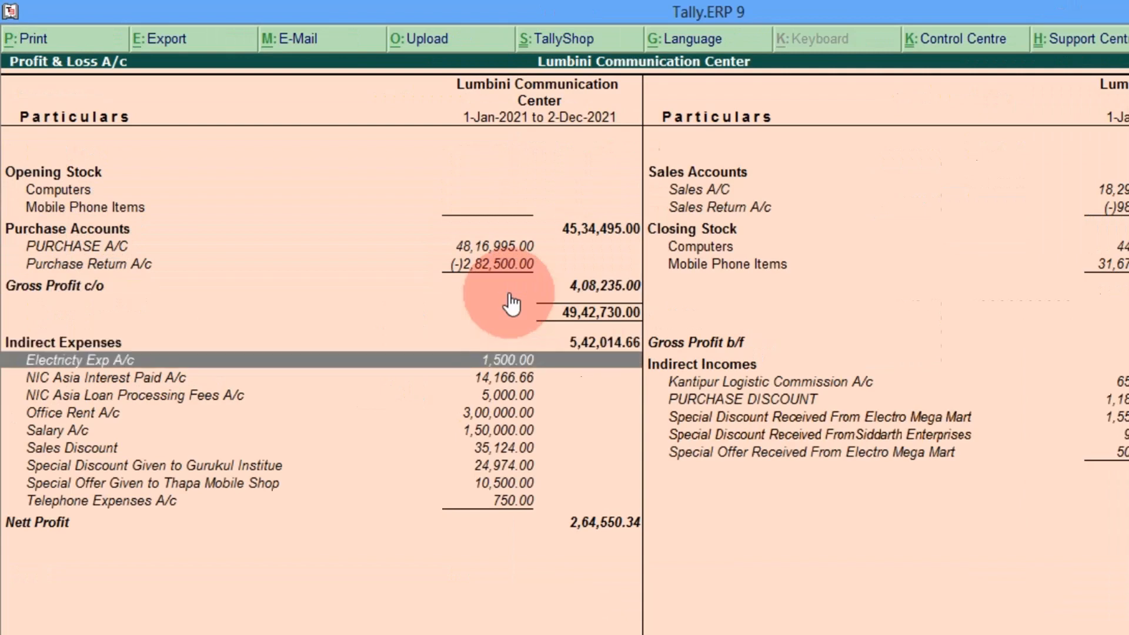
pyautogui.press('Down')
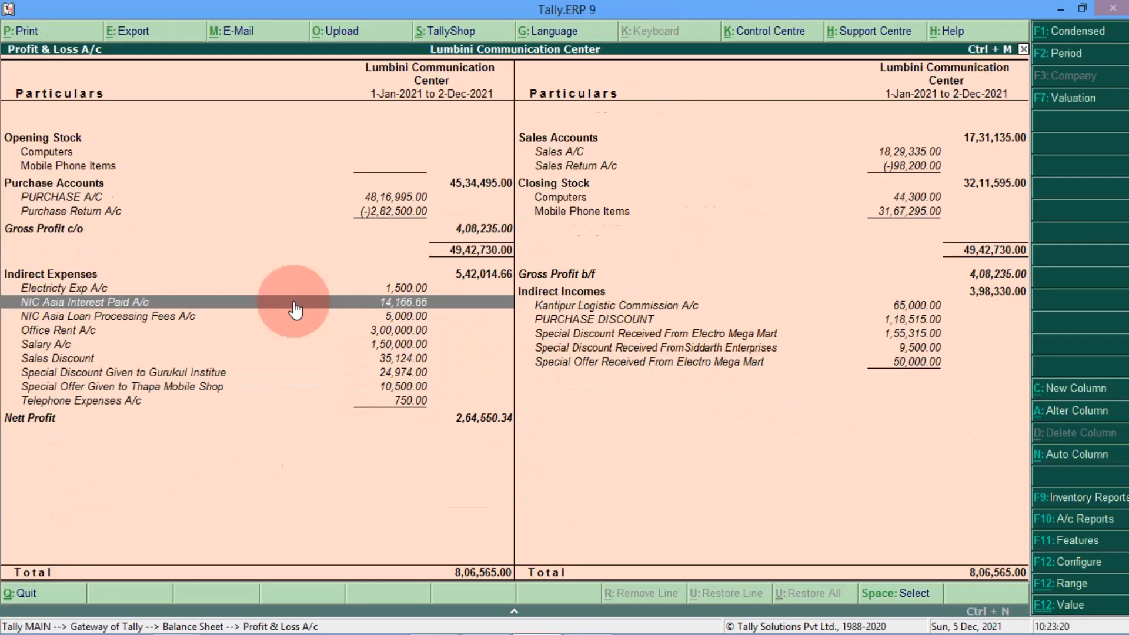
pyautogui.press('Return')
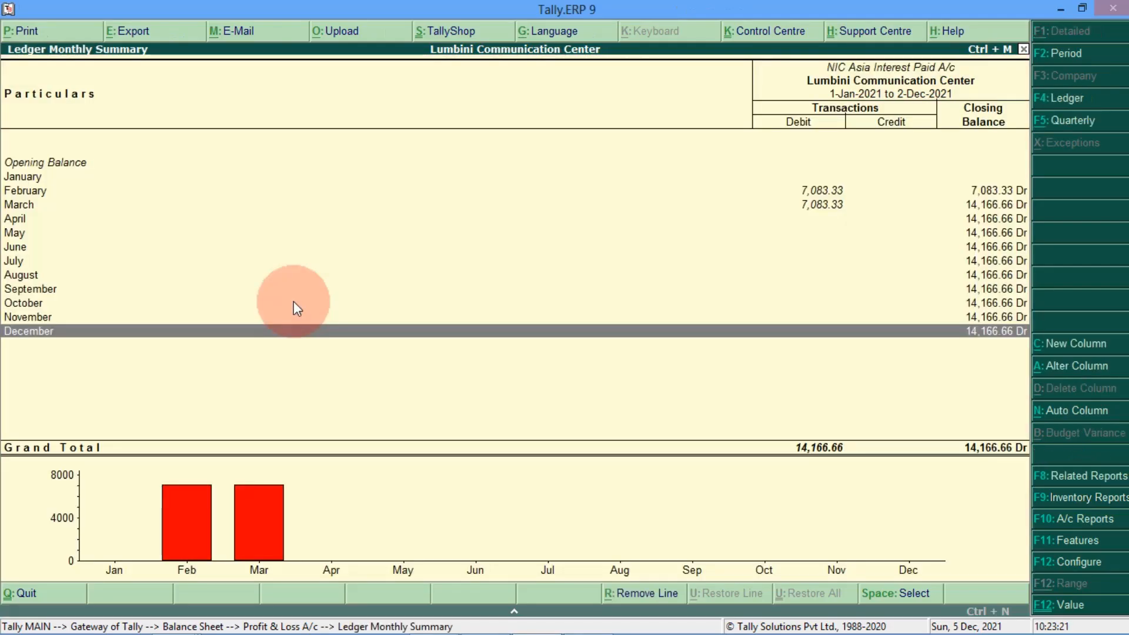
pyautogui.press('Up')
pyautogui.press('Up')
pyautogui.press('Up')
pyautogui.press('Up')
pyautogui.press('Up')
pyautogui.press('Up')
pyautogui.press('Up')
pyautogui.press('Up')
pyautogui.press('Up')
pyautogui.press('Up')
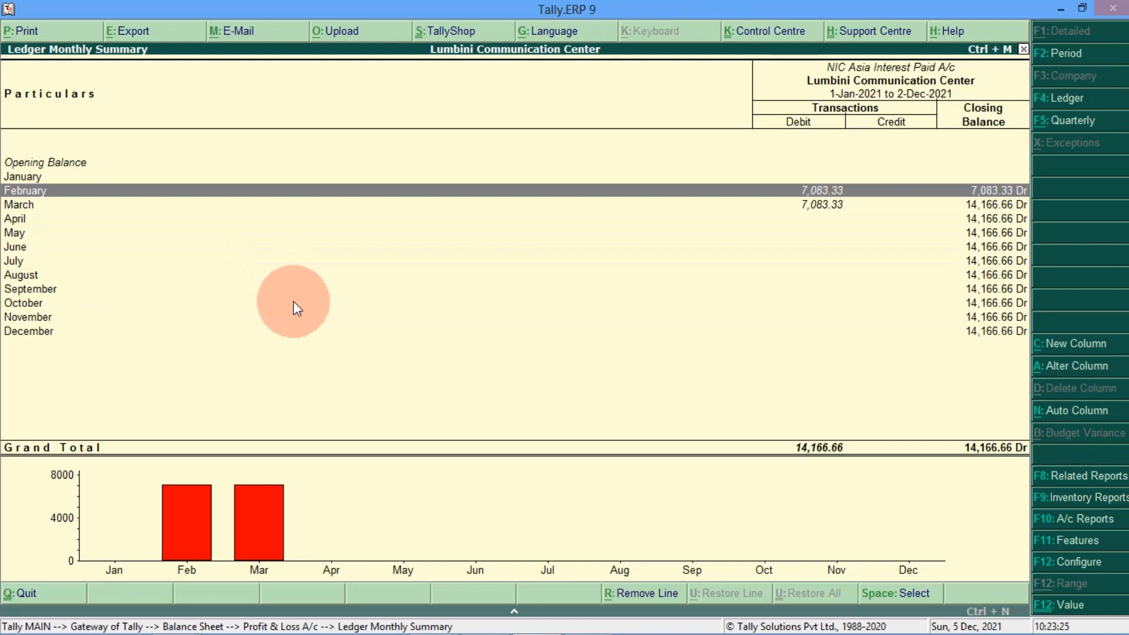
pyautogui.press('Down')
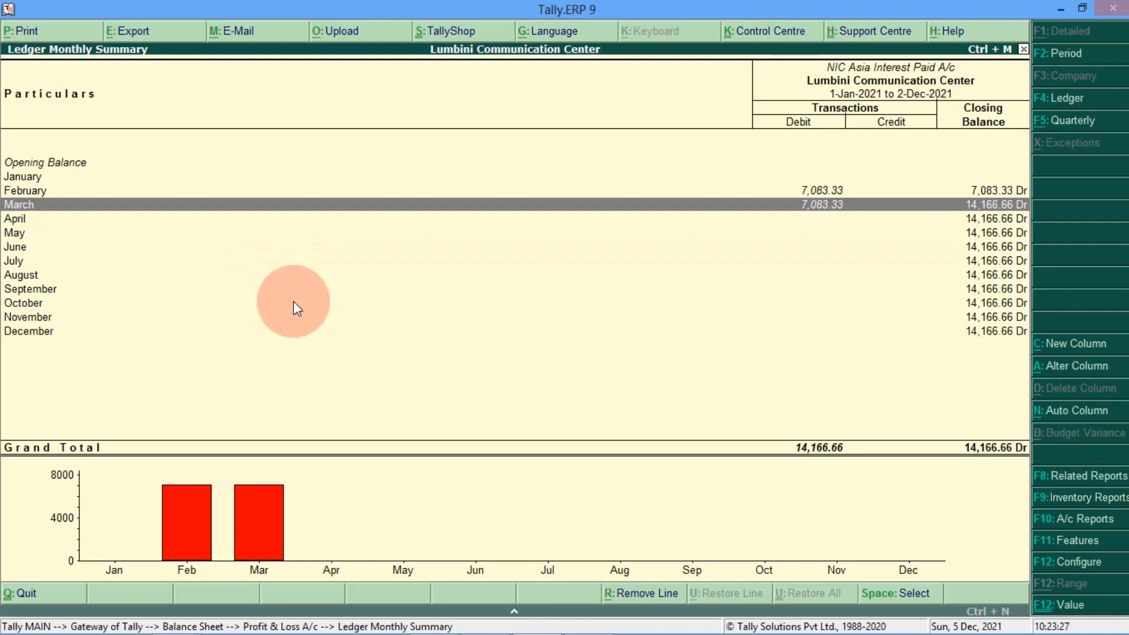
pyautogui.press('Down')
pyautogui.press('Down')
pyautogui.press('Down')
pyautogui.press('Down')
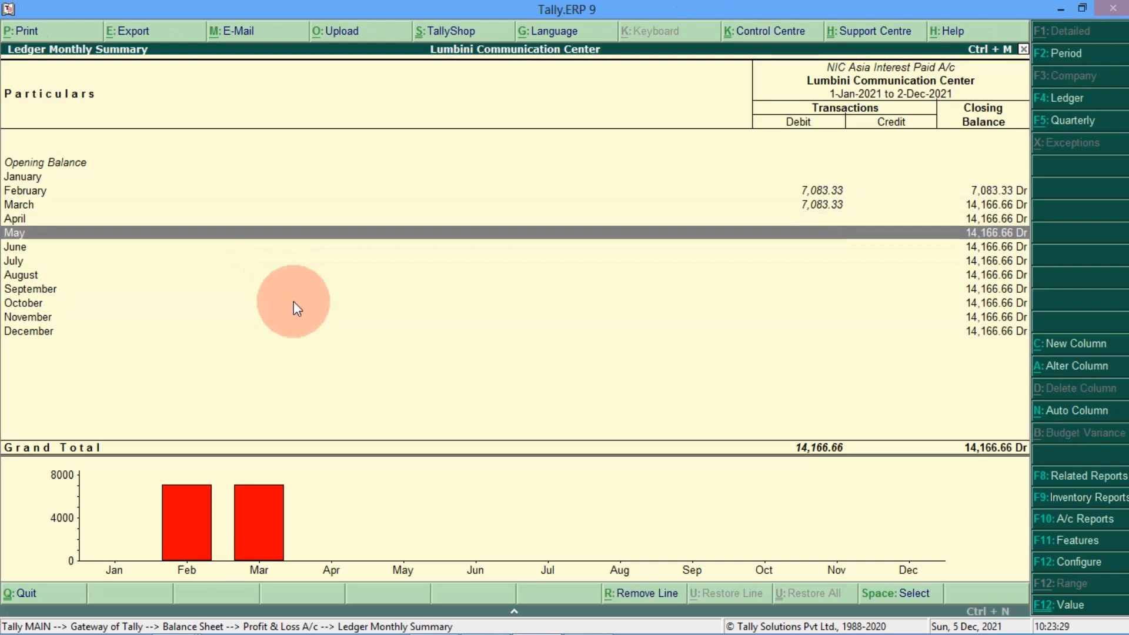
pyautogui.press('Down')
pyautogui.press('Down')
pyautogui.press('Down')
pyautogui.press('Down')
pyautogui.press('Down')
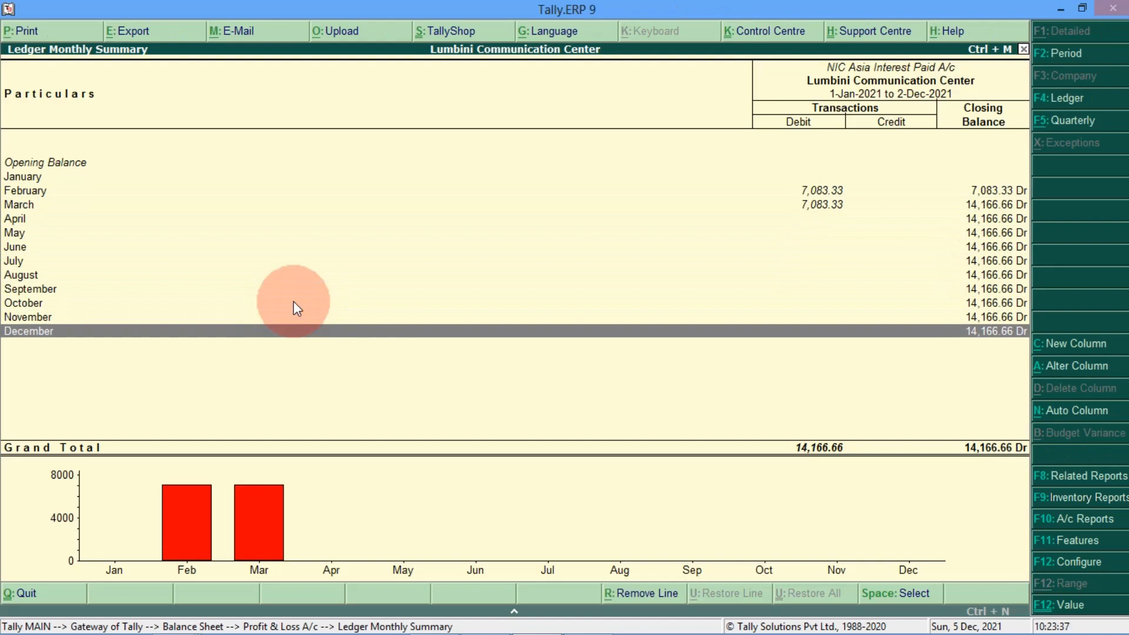
pyautogui.press('Escape')
pyautogui.press('Escape')
pyautogui.press('Escape')
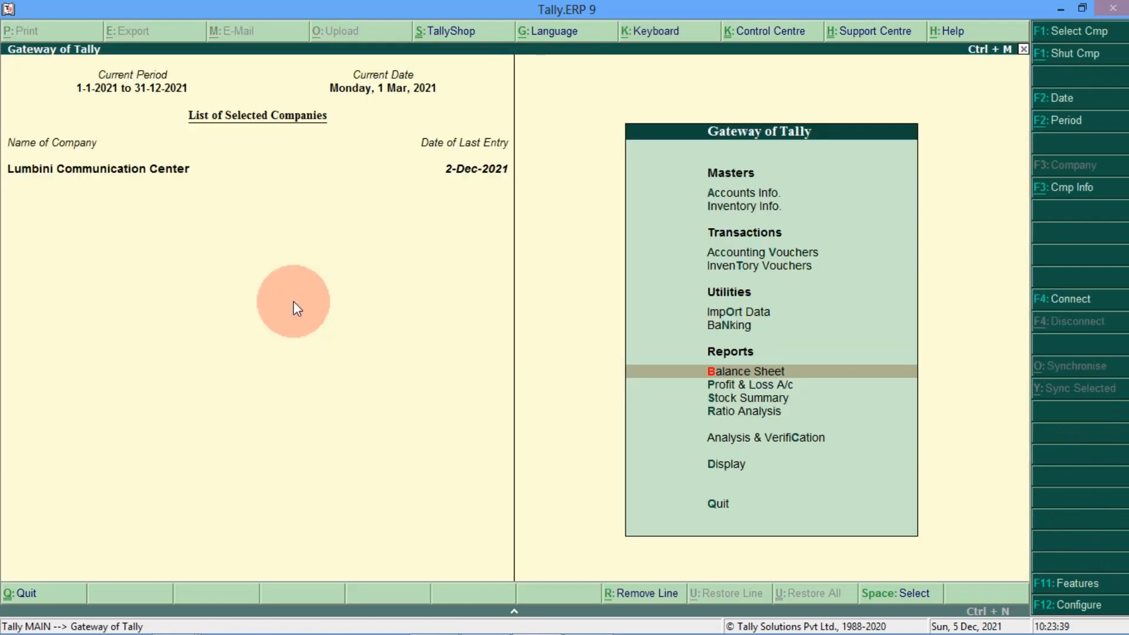
pyautogui.press('Up')
pyautogui.press('Up')
pyautogui.press('Up')
pyautogui.press('Up')
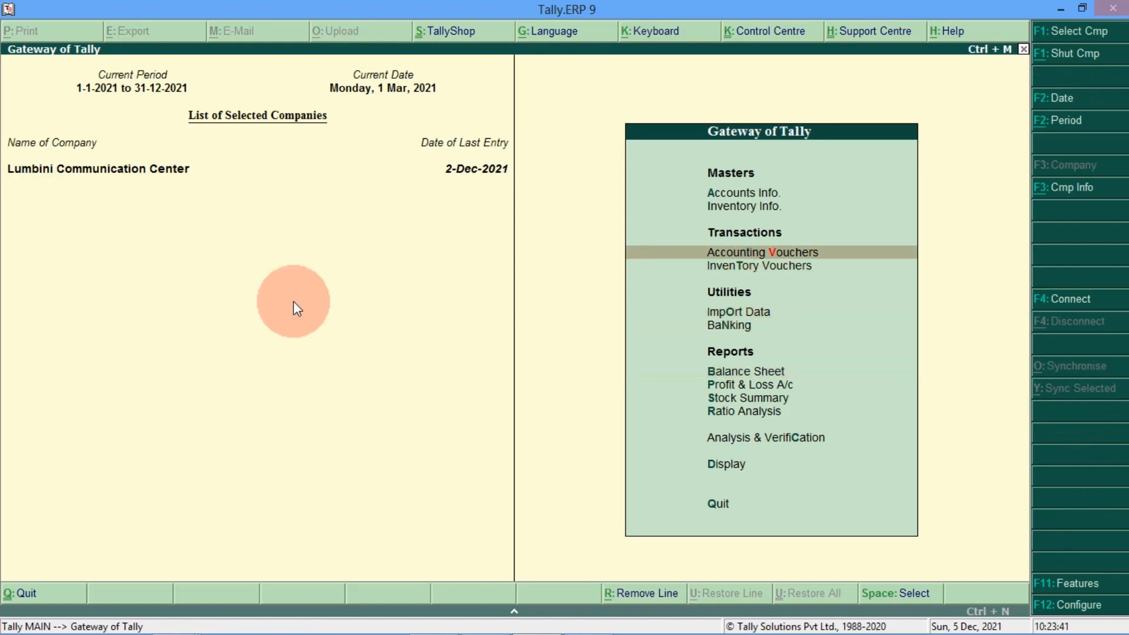
# Step: Start a payment dated 1-Apr-2021 debiting NIC Asia Loan A/c 83,333.33
pyautogui.press('Return')
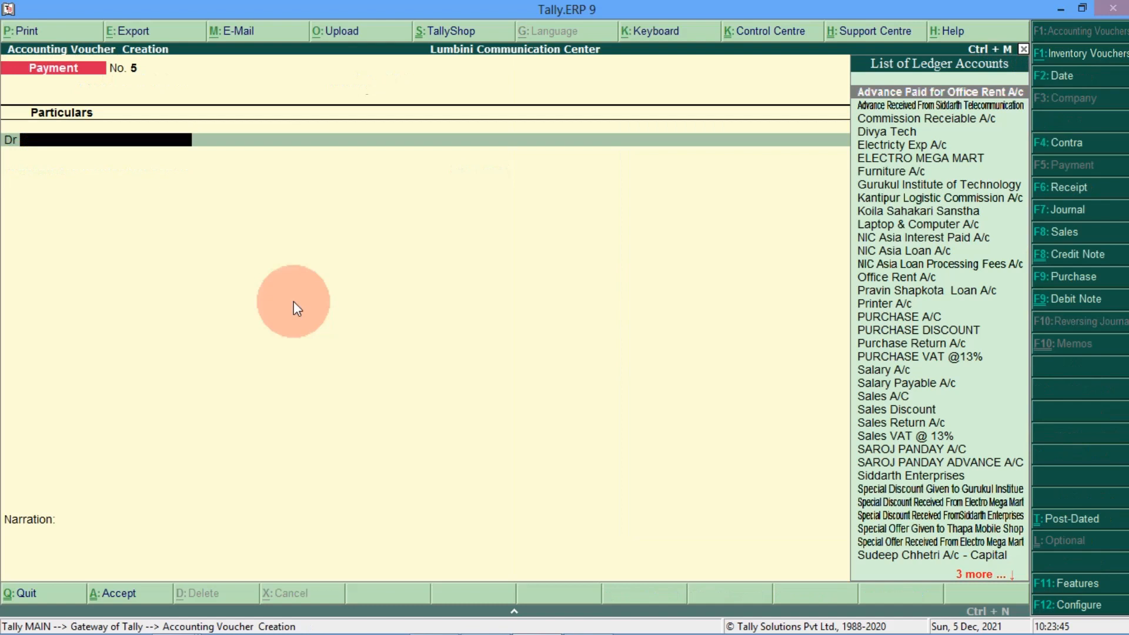
pyautogui.press('F2')
pyautogui.write('01-03-20')
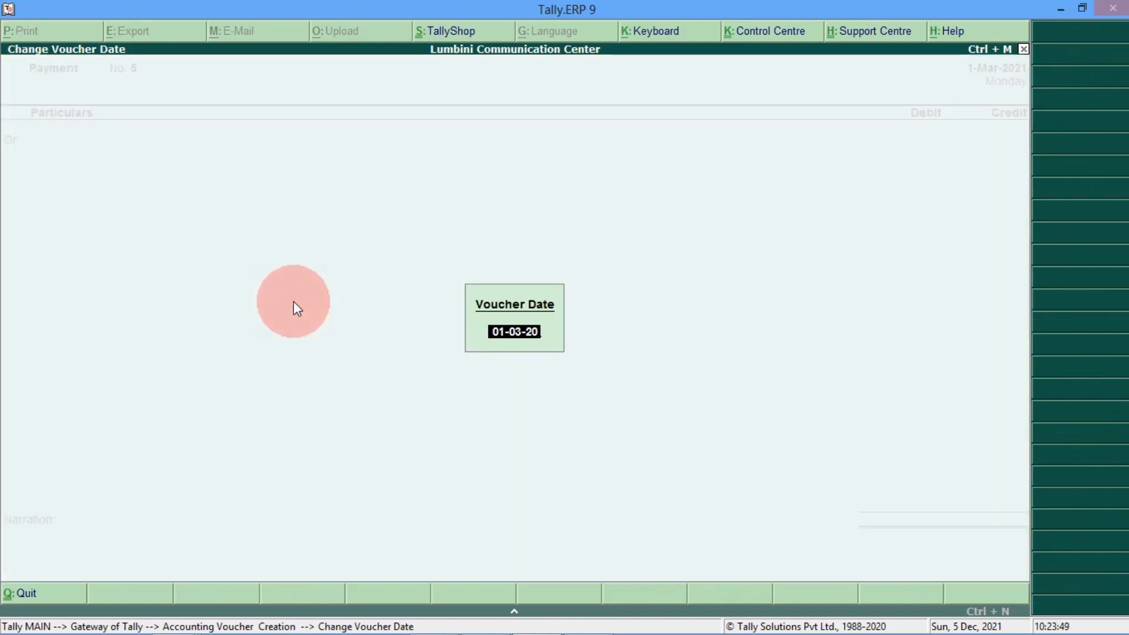
pyautogui.press('BackSpace')
pyautogui.press('BackSpace')
pyautogui.press('BackSpace')
pyautogui.press('BackSpace')
pyautogui.press('BackSpace')
pyautogui.press('BackSpace')
pyautogui.press('BackSpace')
pyautogui.press('BackSpace')
pyautogui.write('01-04-2021')
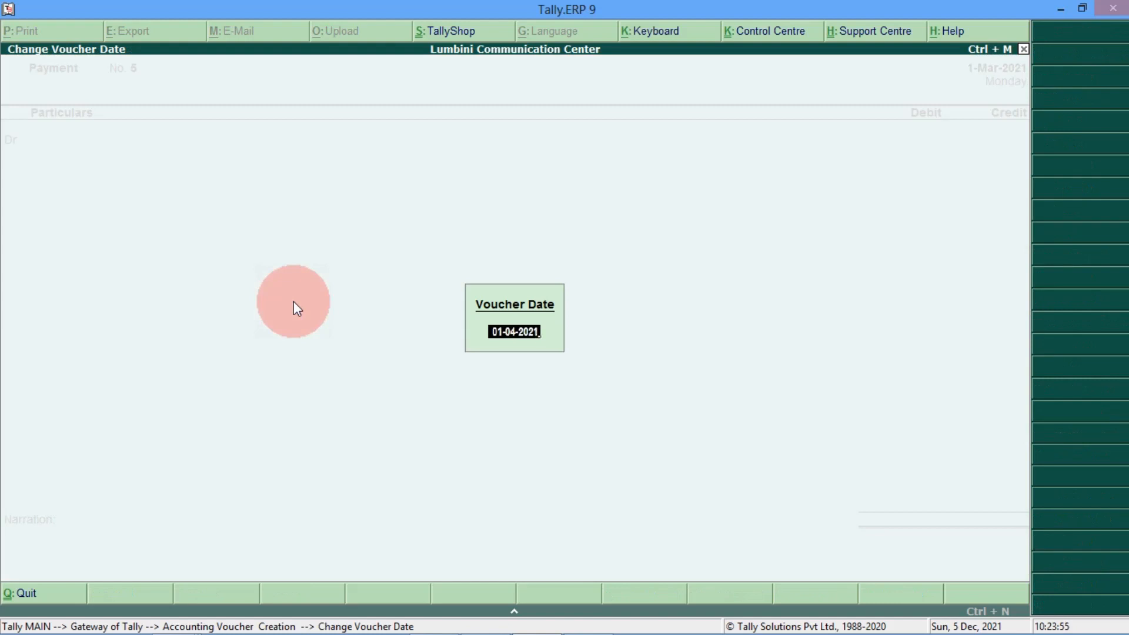
pyautogui.press('Return')
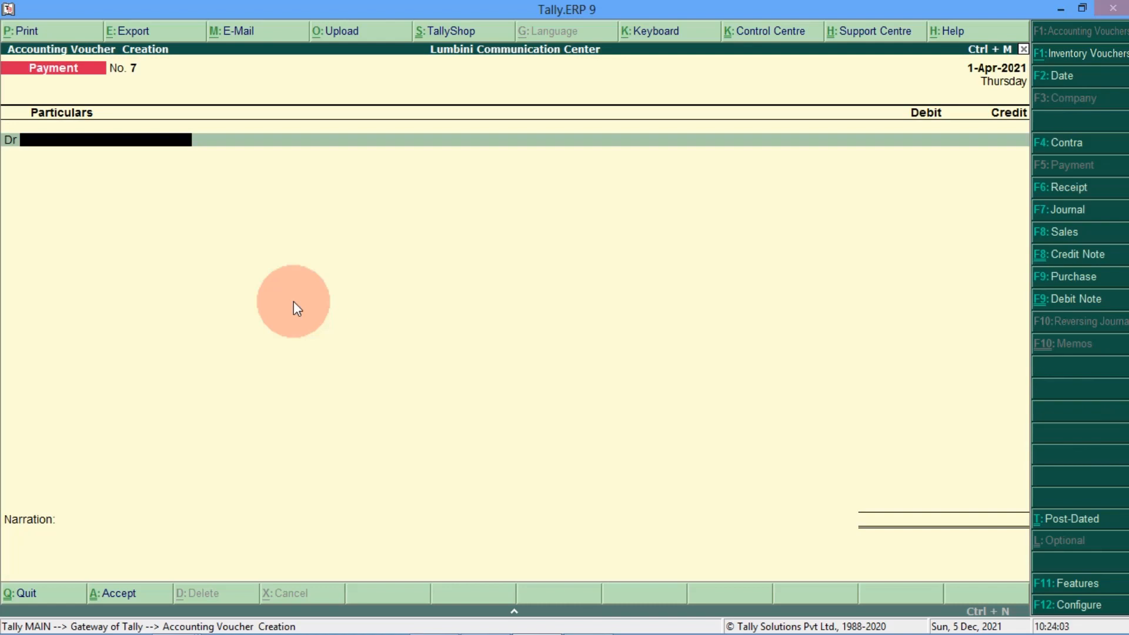
pyautogui.write('NIC')
pyautogui.press('Down')
pyautogui.press('Down')
pyautogui.press('Return')
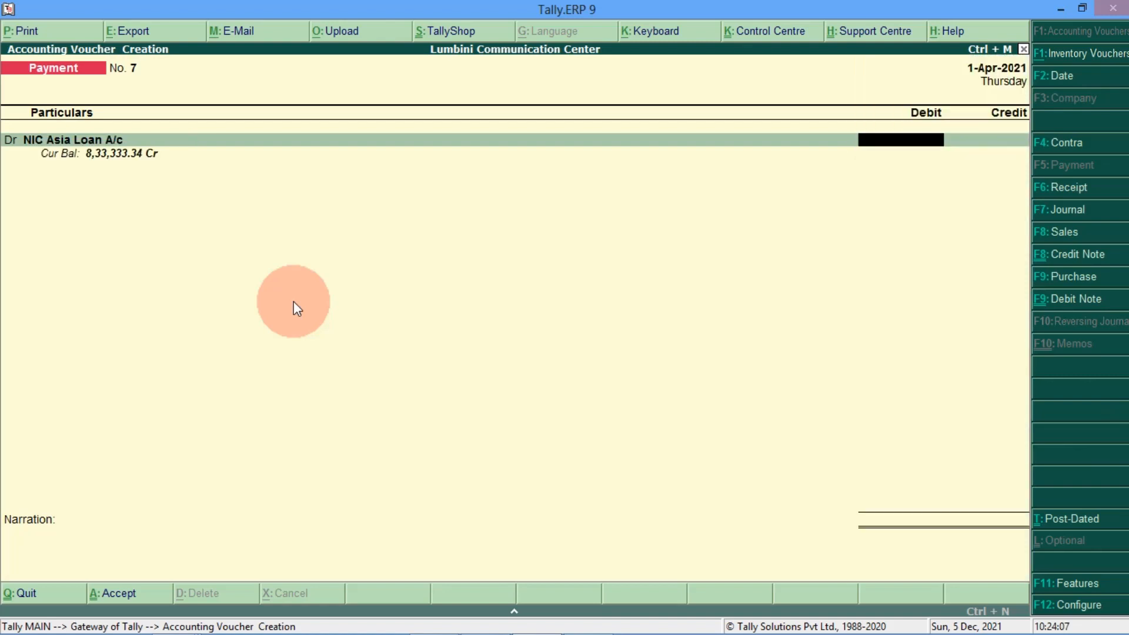
pyautogui.write('8')
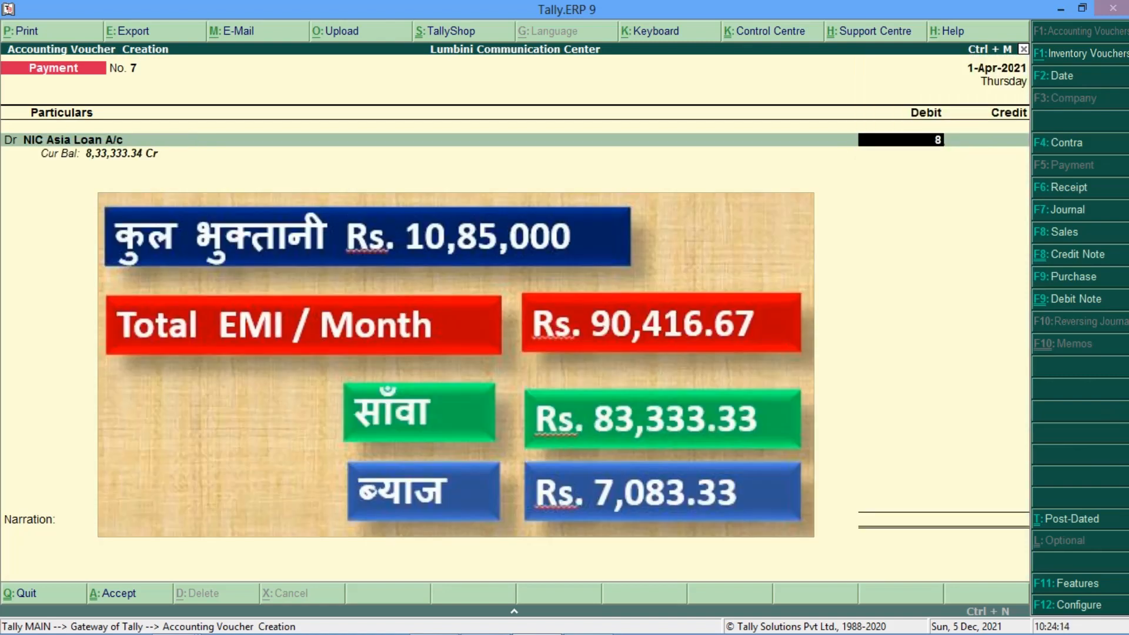
pyautogui.write('3333.33')
pyautogui.press('Return')
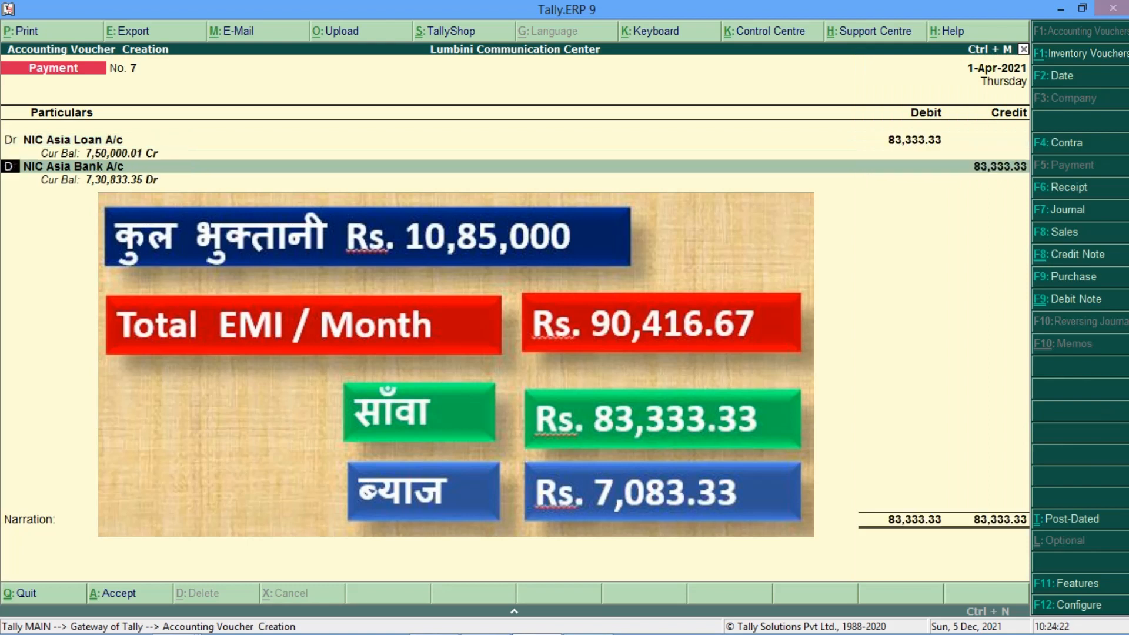
# Step: Add a 7,083.33 debit line for NIC Asia Interest Paid A/c
pyautogui.write('D')
pyautogui.press('Return')
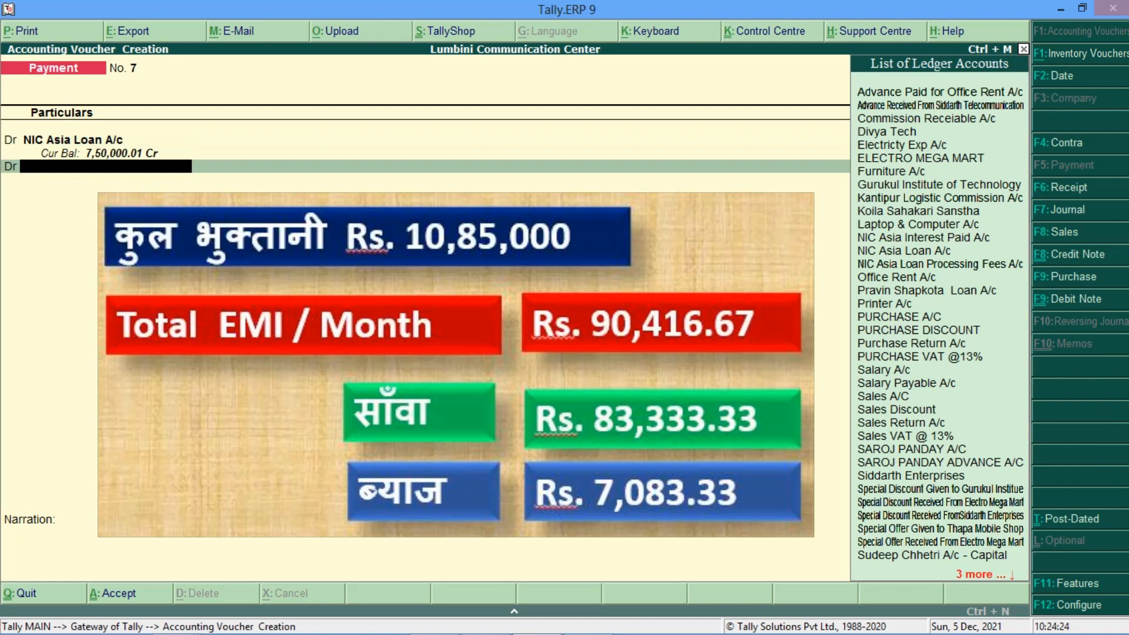
pyautogui.write('IN')
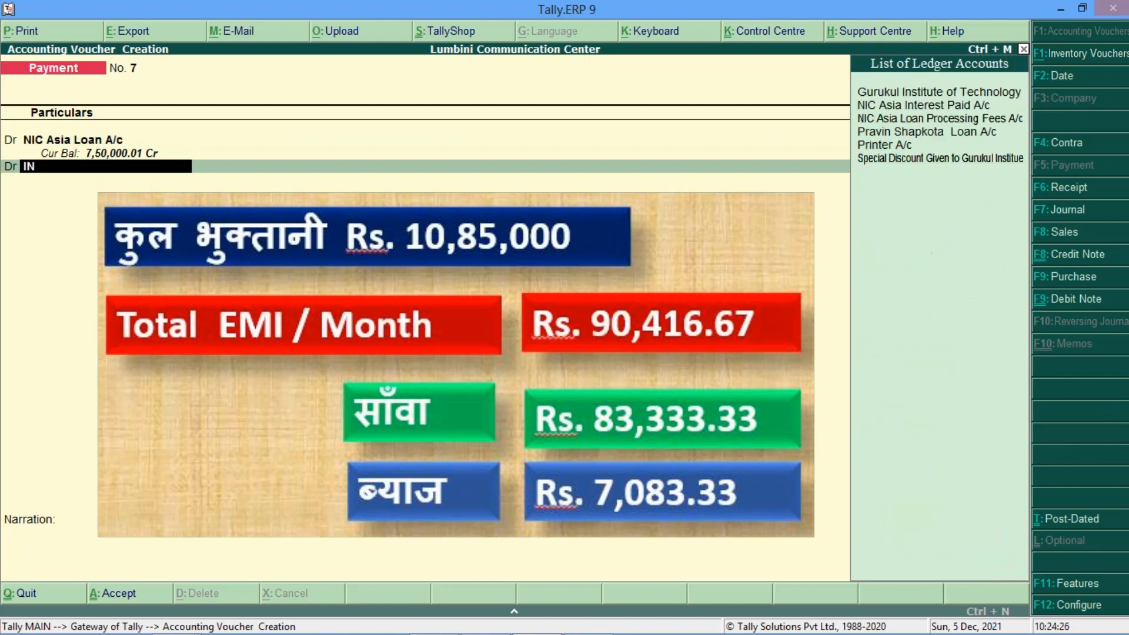
pyautogui.press('Down')
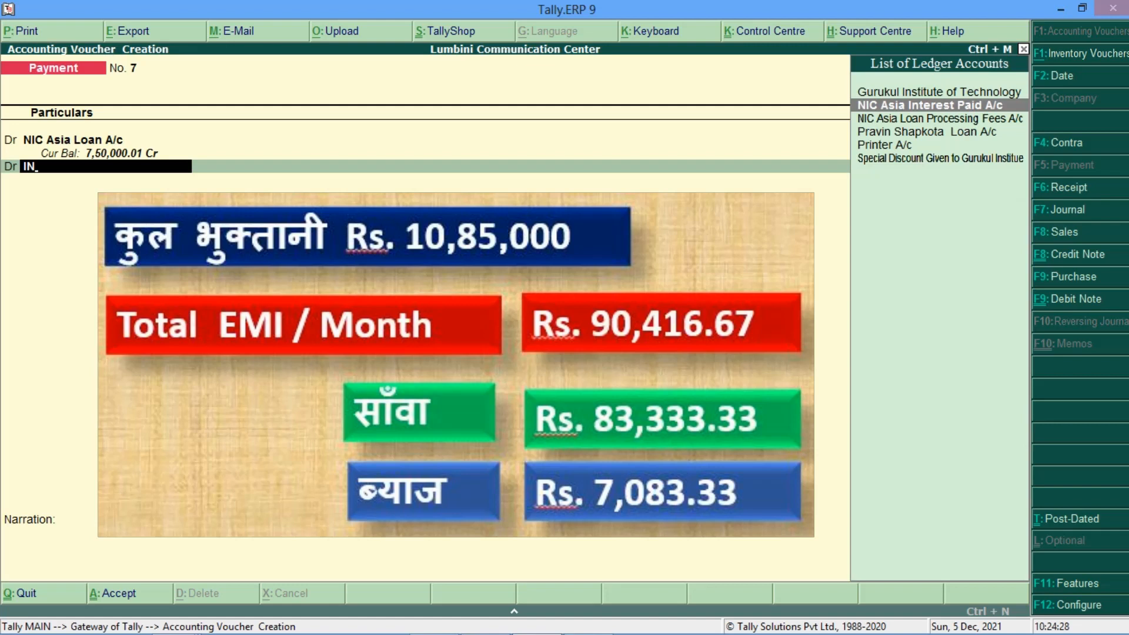
pyautogui.press('Return')
pyautogui.write('7083.33')
pyautogui.press('Return')
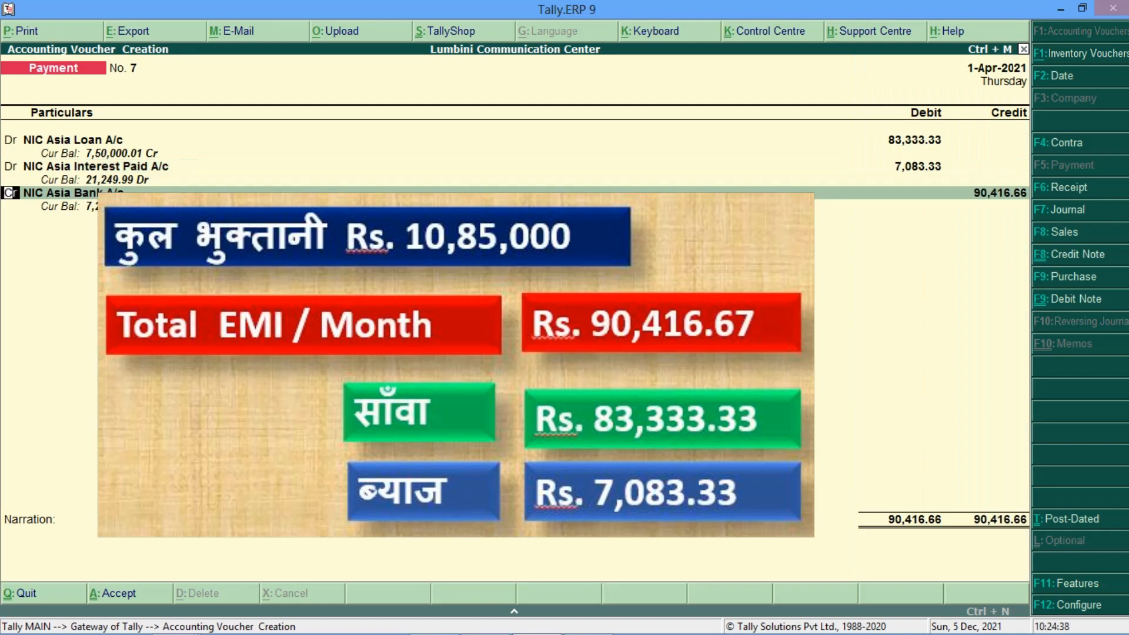
# Step: Credit Global IME Bank A/c 90,416.66 by Cheque and save the voucher
pyautogui.press('Return')
pyautogui.write('GLOB')
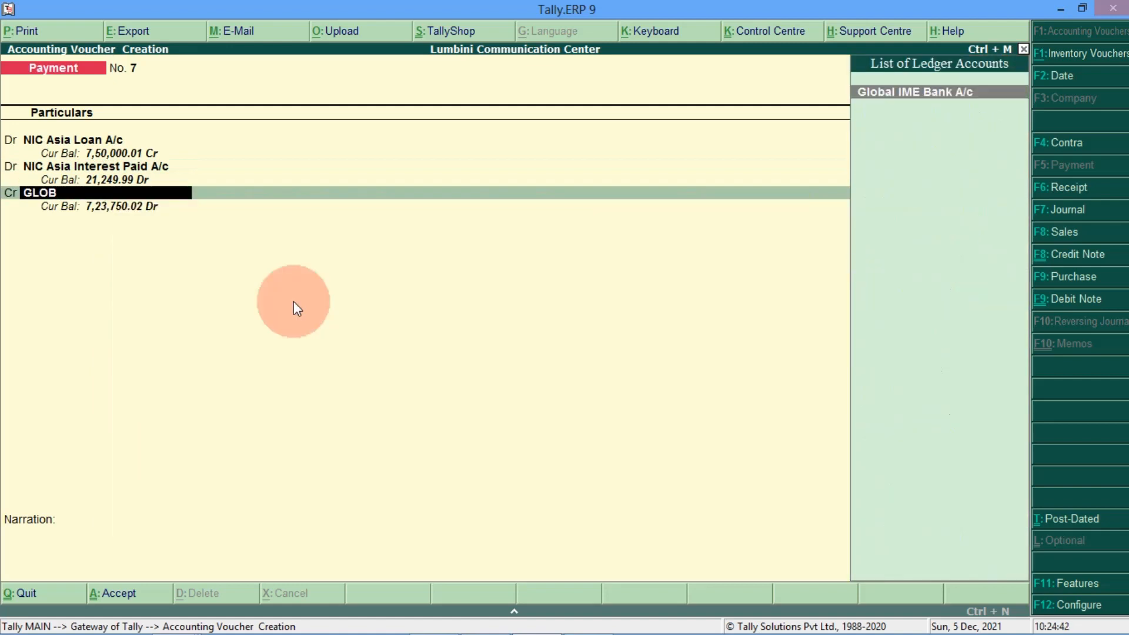
pyautogui.press('Return')
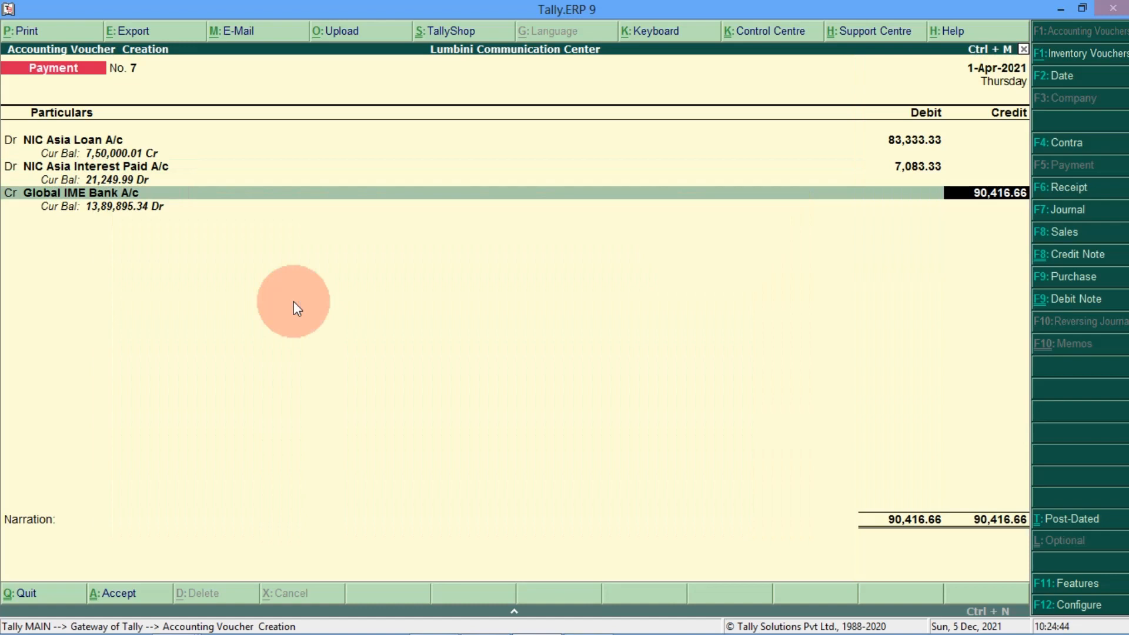
pyautogui.press('Return')
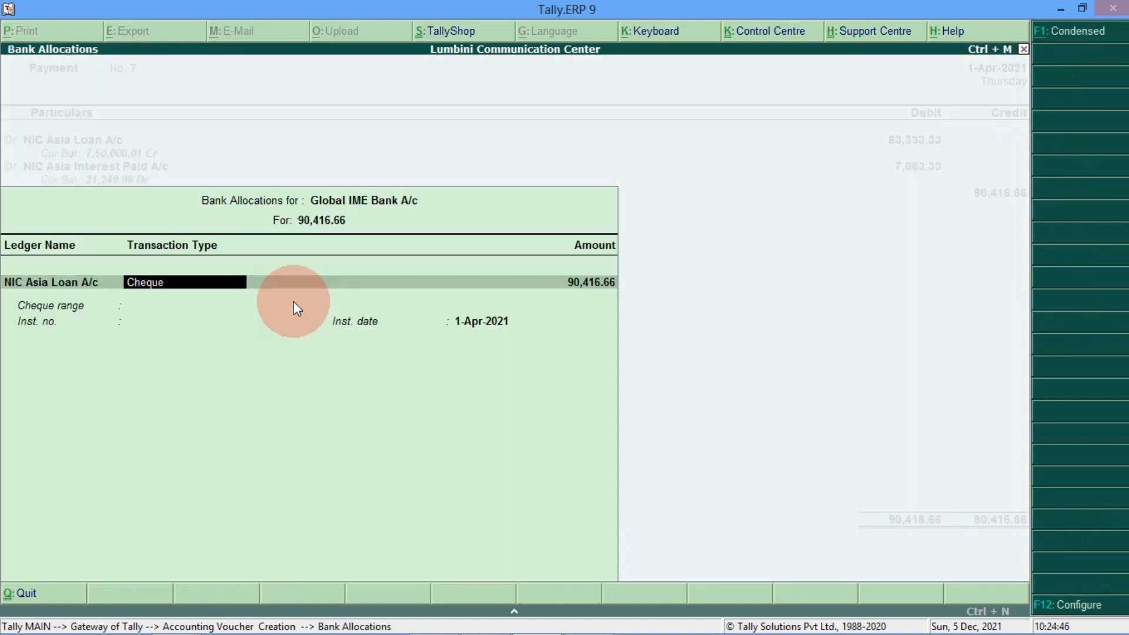
pyautogui.press('Return')
pyautogui.press('Return')
pyautogui.press('Return')
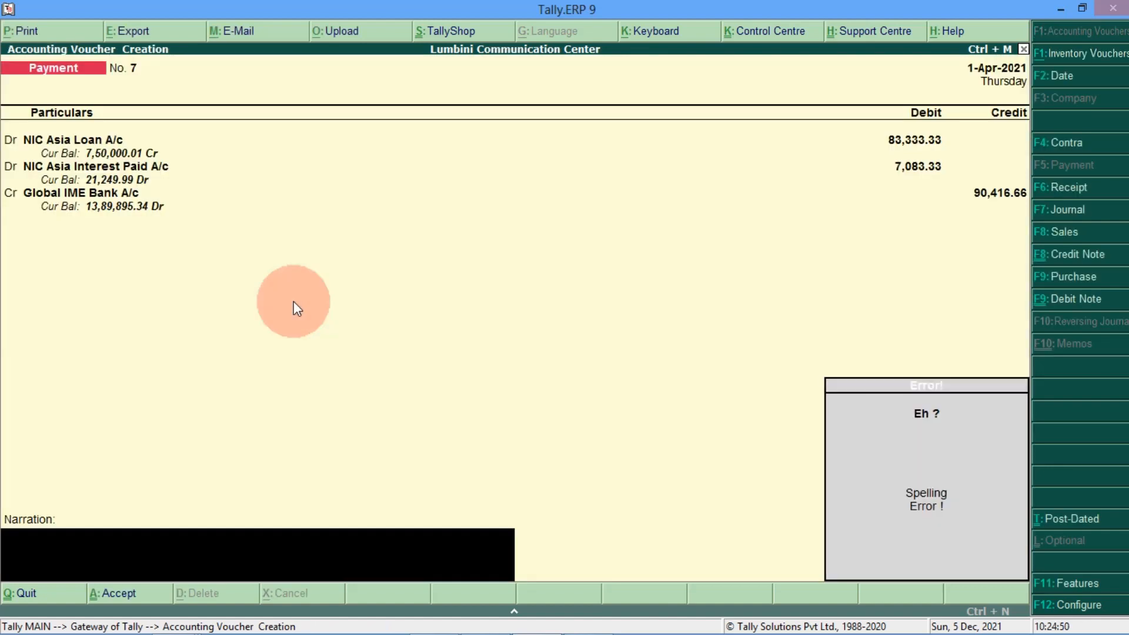
pyautogui.press('Return')
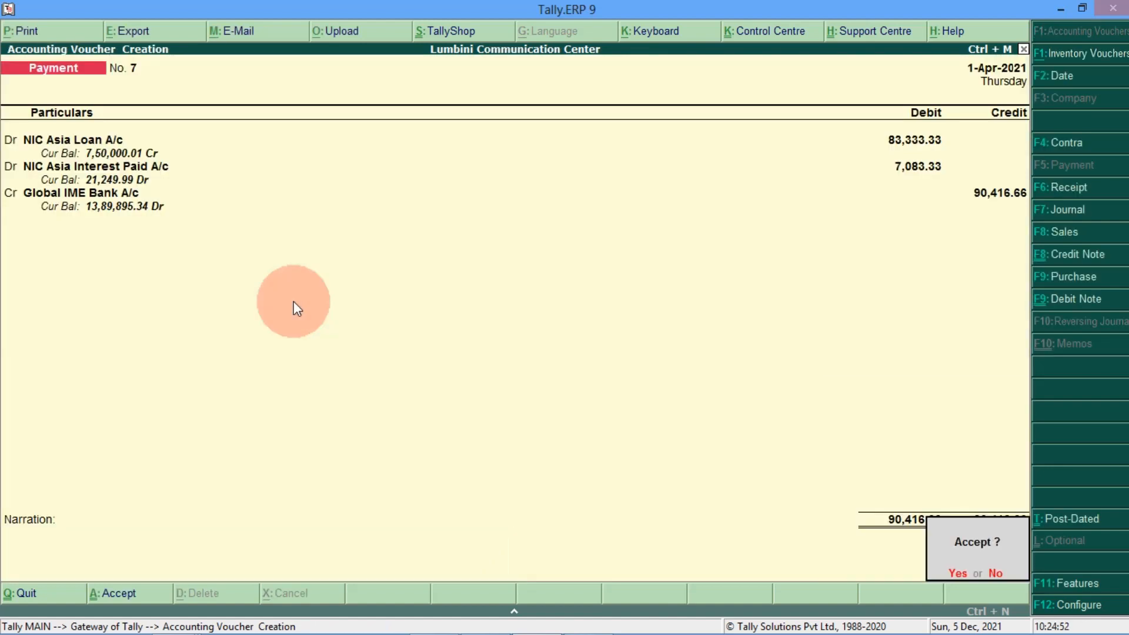
pyautogui.press('Return')
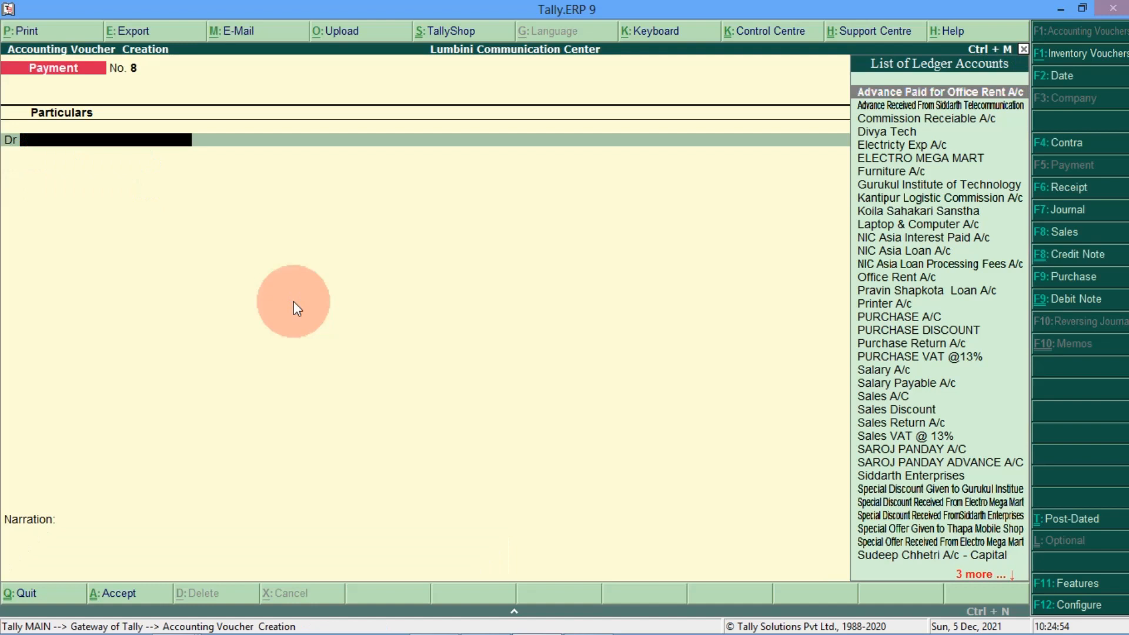
# Step: Leave voucher entry and open the detailed Balance Sheet at Secured Loans
pyautogui.press('Escape')
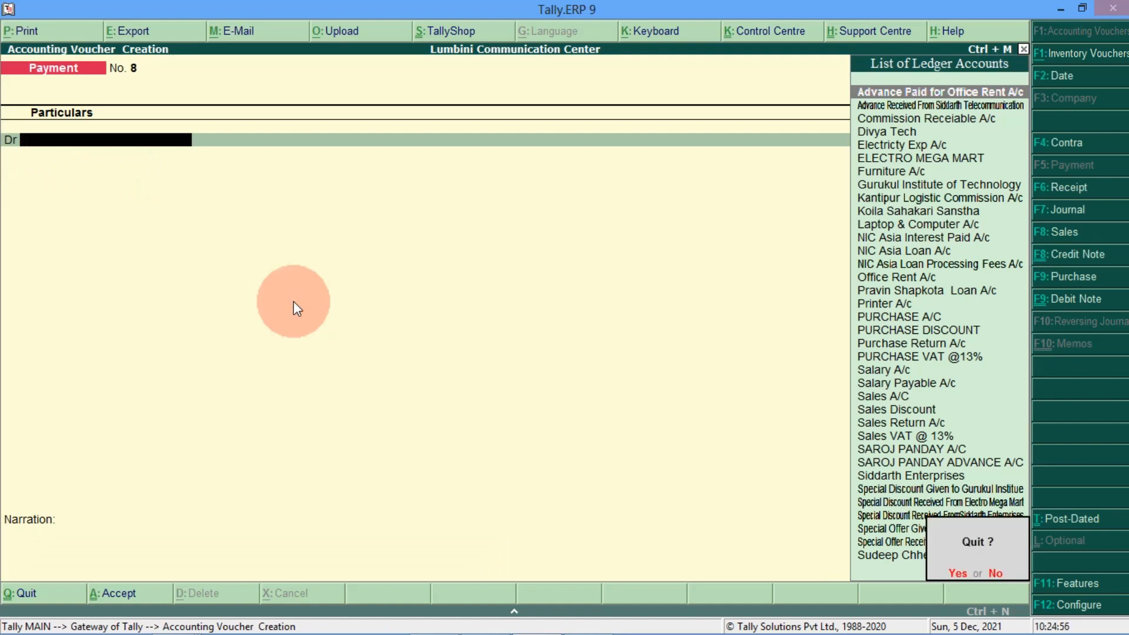
pyautogui.press('Return')
pyautogui.press('Down')
pyautogui.press('Down')
pyautogui.press('Down')
pyautogui.press('Down')
pyautogui.press('Return')
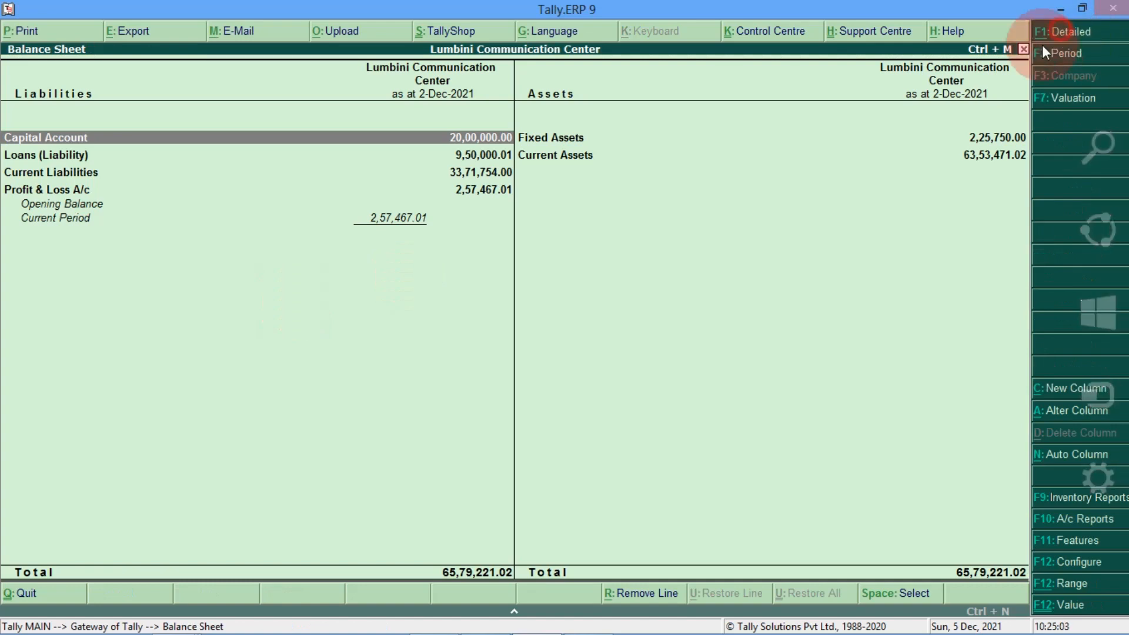
pyautogui.click(1063, 32)
pyautogui.press('Down')
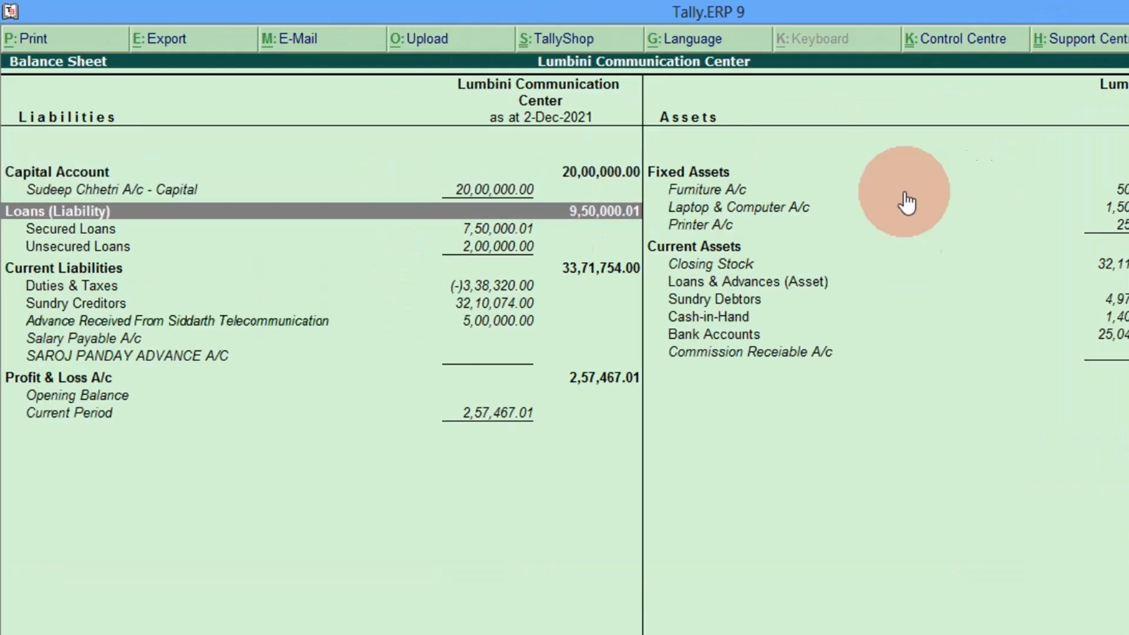
pyautogui.press('Down')
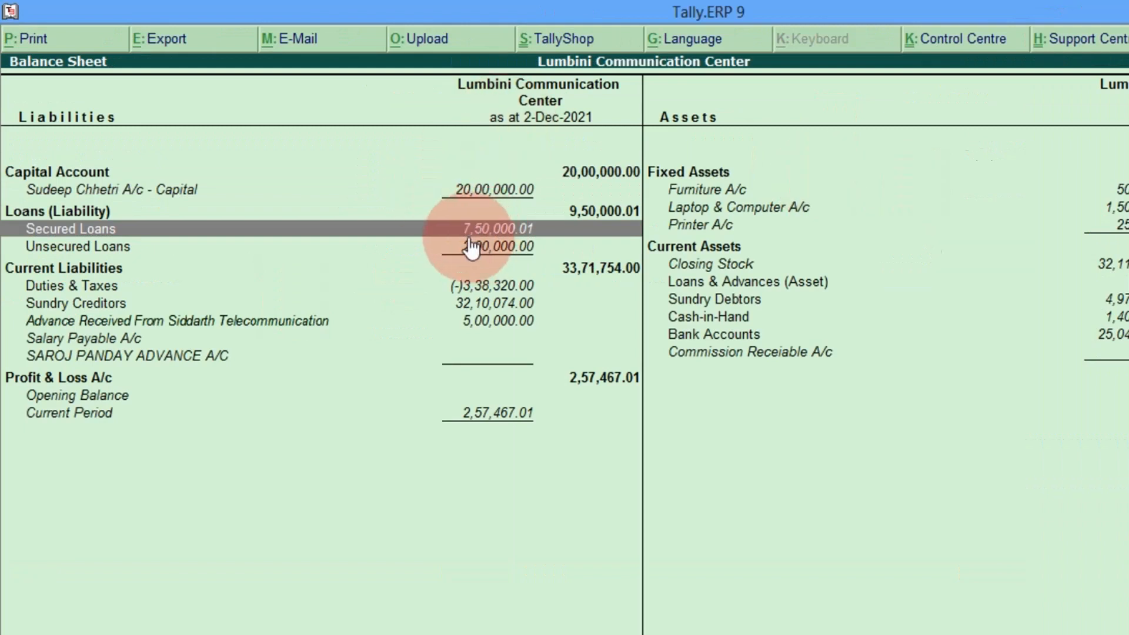
# Step: Review NIC Asia Loan A/c's monthly balances down to 7,50,000.01 Cr in April
pyautogui.press('Return')
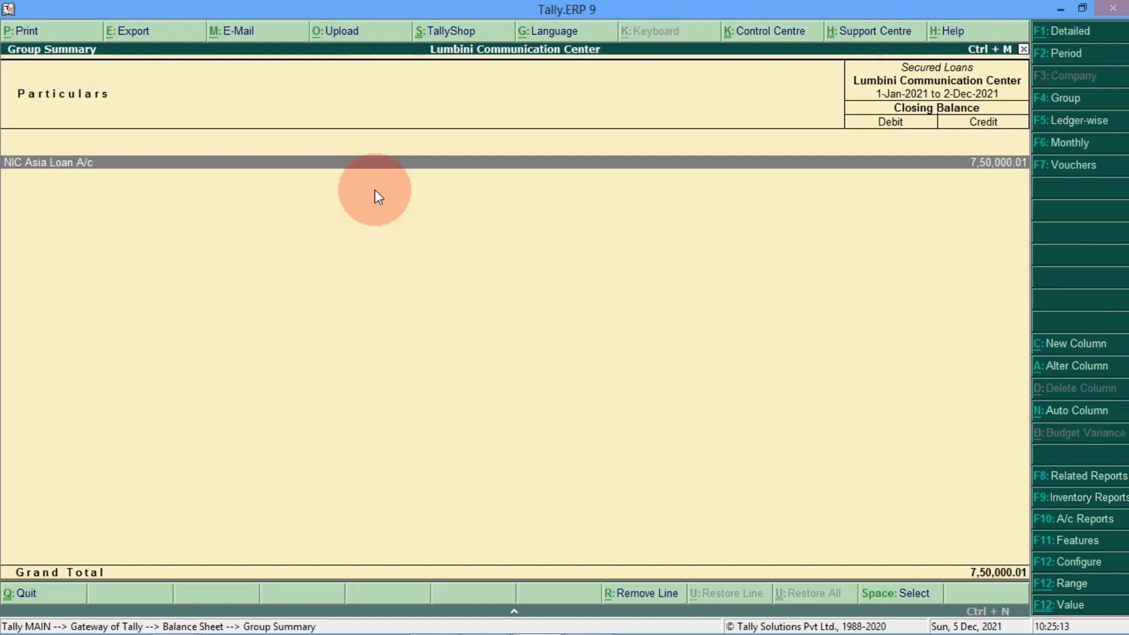
pyautogui.press('Return')
pyautogui.press('Up')
pyautogui.press('Up')
pyautogui.press('Up')
pyautogui.press('Up')
pyautogui.press('Up')
pyautogui.press('Up')
pyautogui.press('Up')
pyautogui.press('Up')
pyautogui.press('Up')
pyautogui.press('Up')
pyautogui.press('Up')
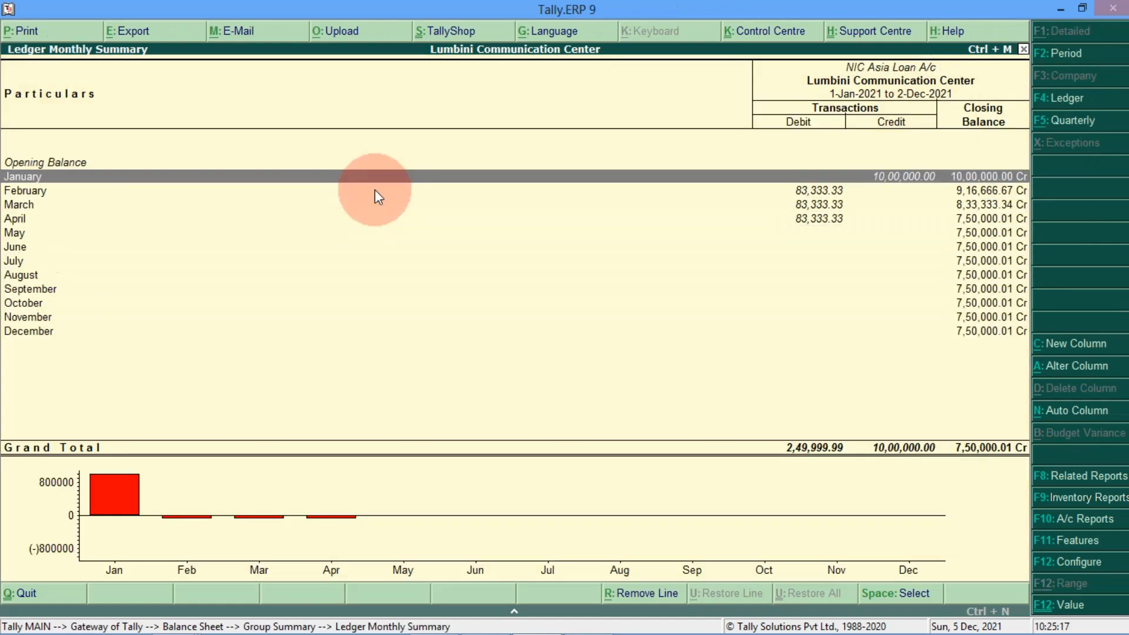
pyautogui.press('Down')
pyautogui.press('Down')
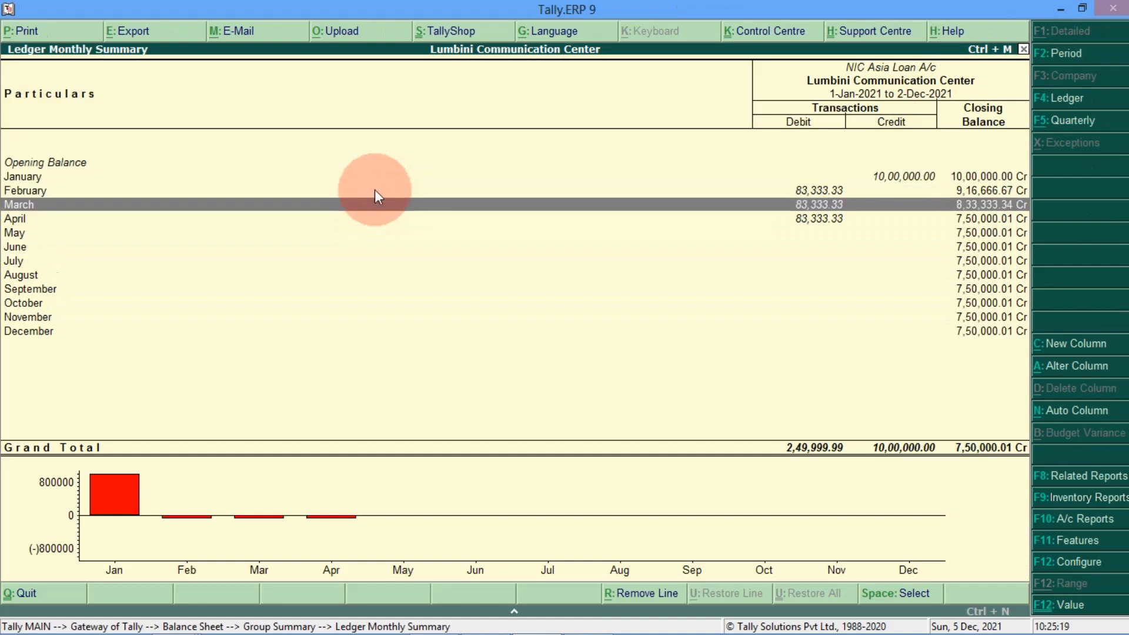
pyautogui.press('Down')
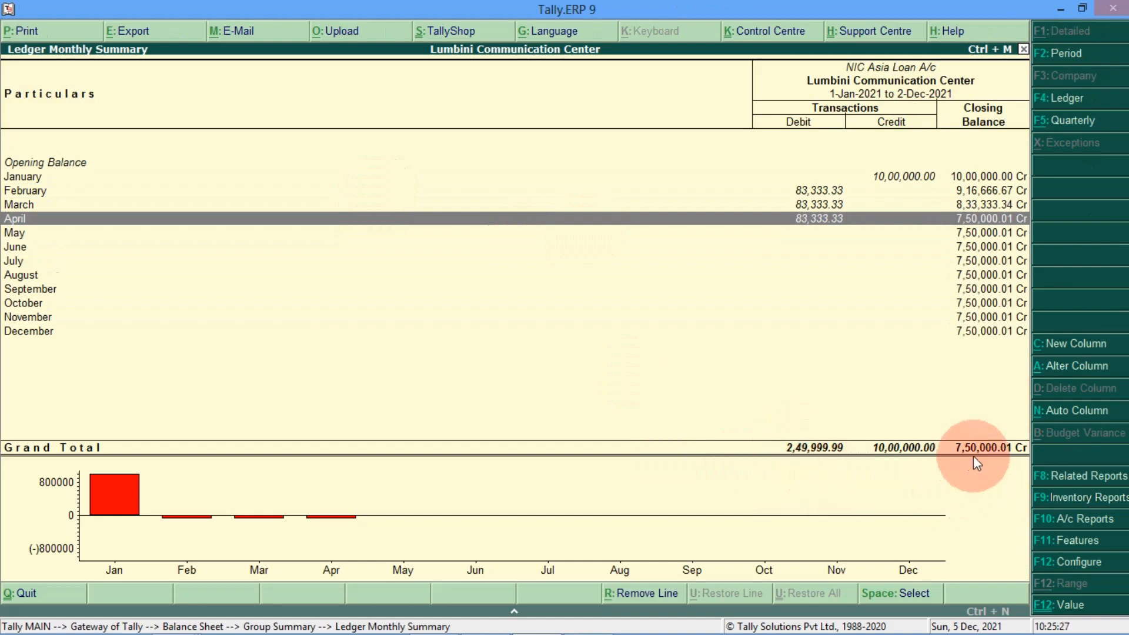
pyautogui.press('Escape')
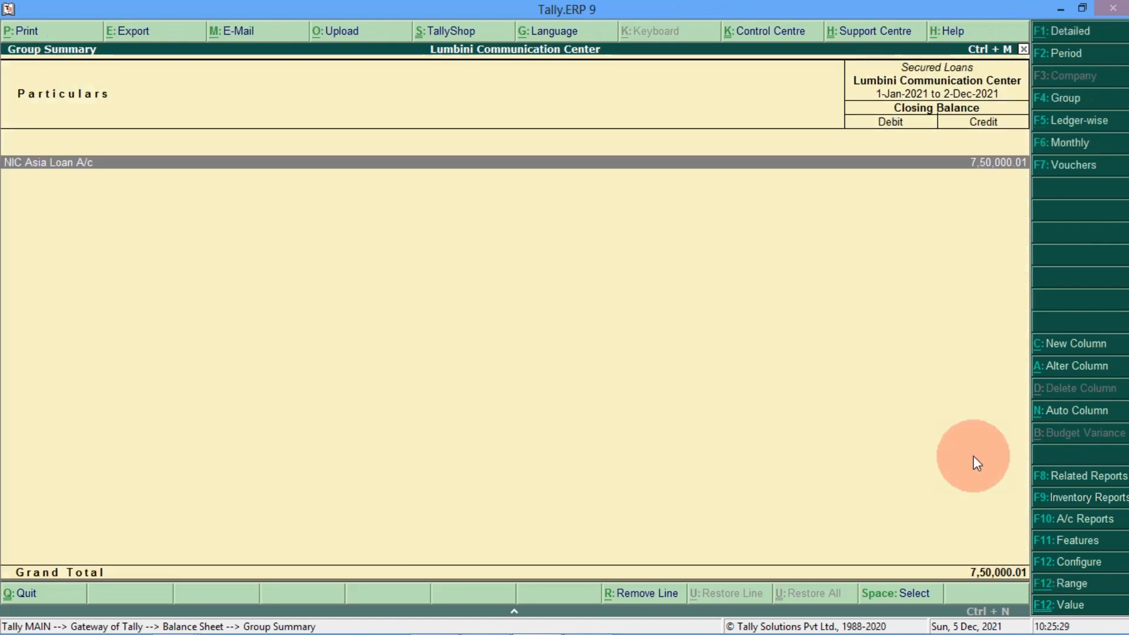
pyautogui.press('Escape')
pyautogui.press('Down')
pyautogui.press('Down')
pyautogui.press('Down')
pyautogui.press('Down')
pyautogui.press('Down')
pyautogui.press('Down')
pyautogui.press('Down')
pyautogui.press('Down')
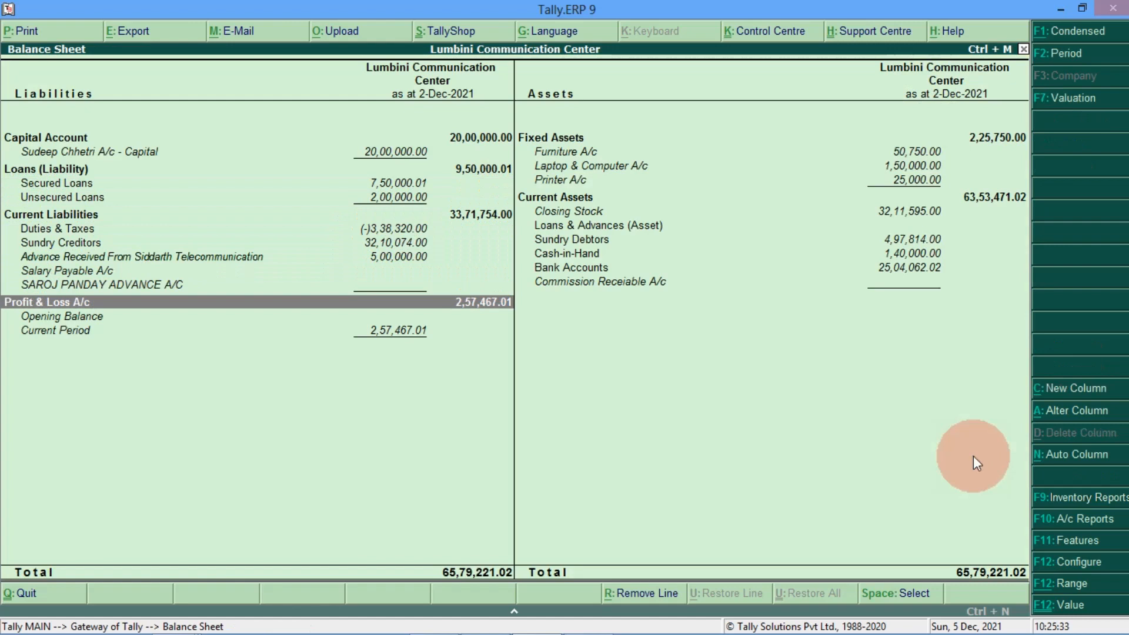
# Step: Drill from Profit & Loss through Indirect Expenses into NIC Asia Interest Paid A/c's monthly summary, showing 21,249.99 Dr
pyautogui.press('Return')
pyautogui.press('Down')
pyautogui.press('Down')
pyautogui.press('Down')
pyautogui.press('Down')
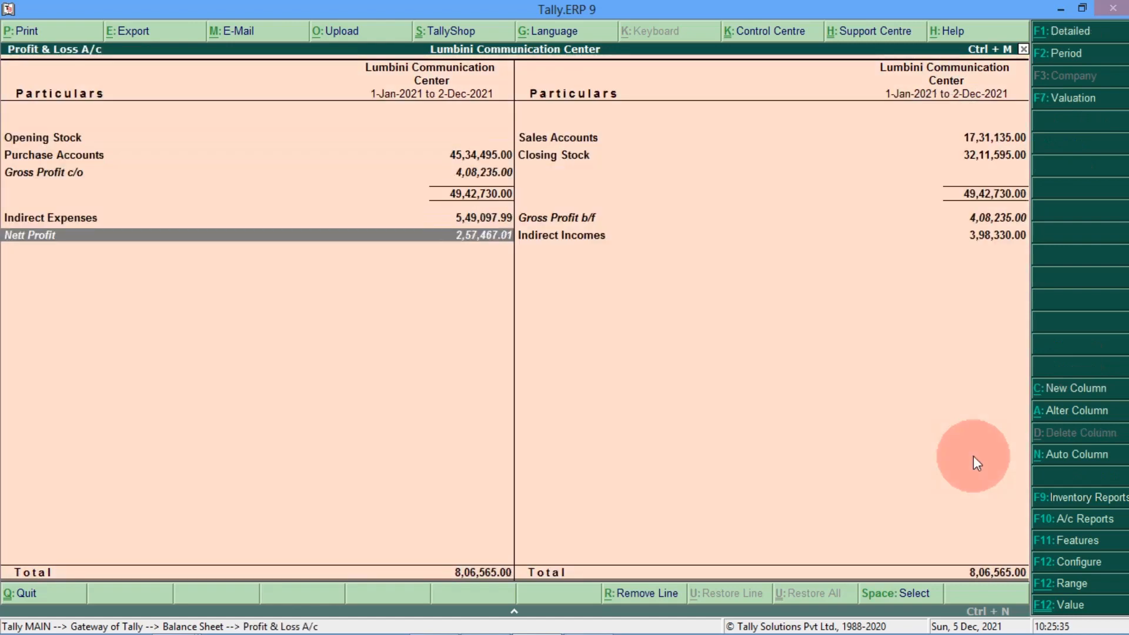
pyautogui.press('Up')
pyautogui.press('Return')
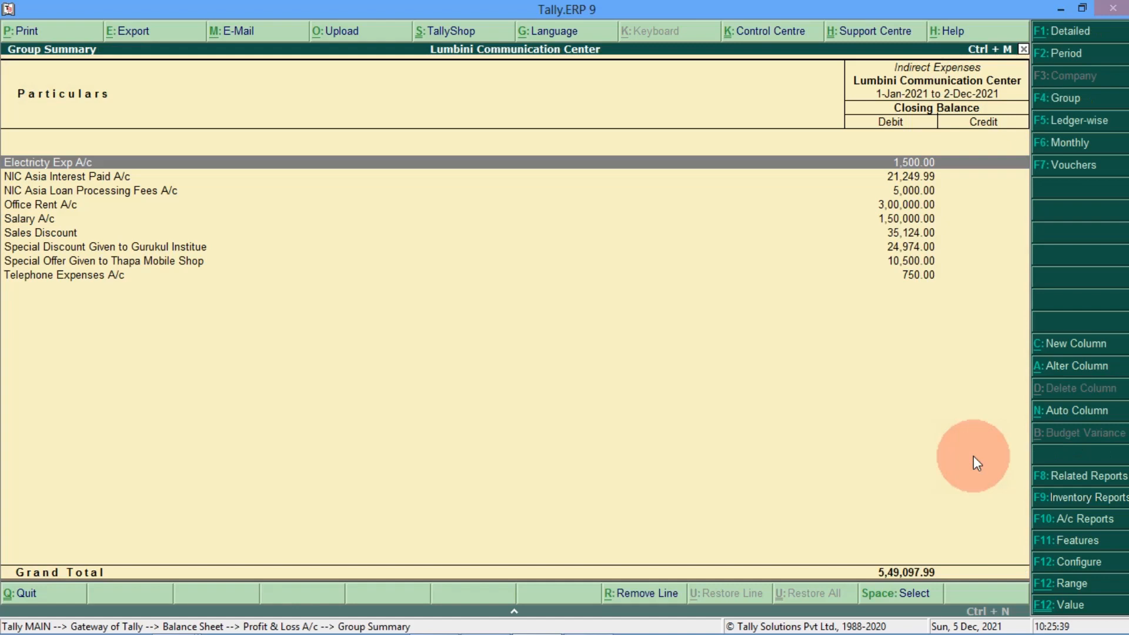
pyautogui.press('Down')
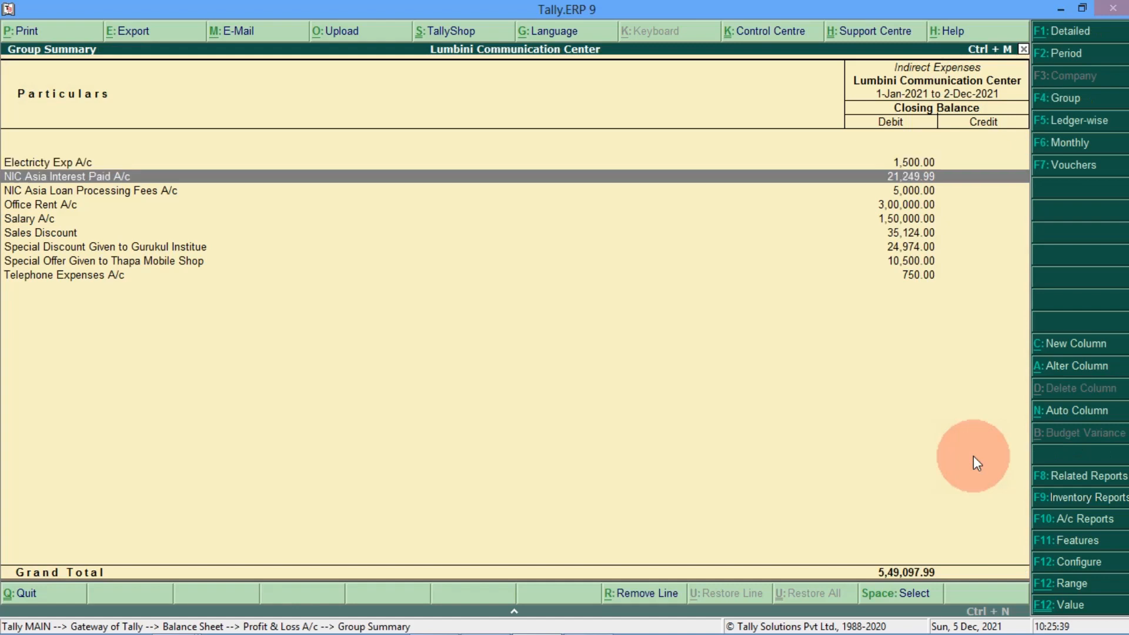
pyautogui.click(877, 176)
pyautogui.press('Up')
pyautogui.press('Up')
pyautogui.press('Up')
pyautogui.press('Up')
pyautogui.press('Up')
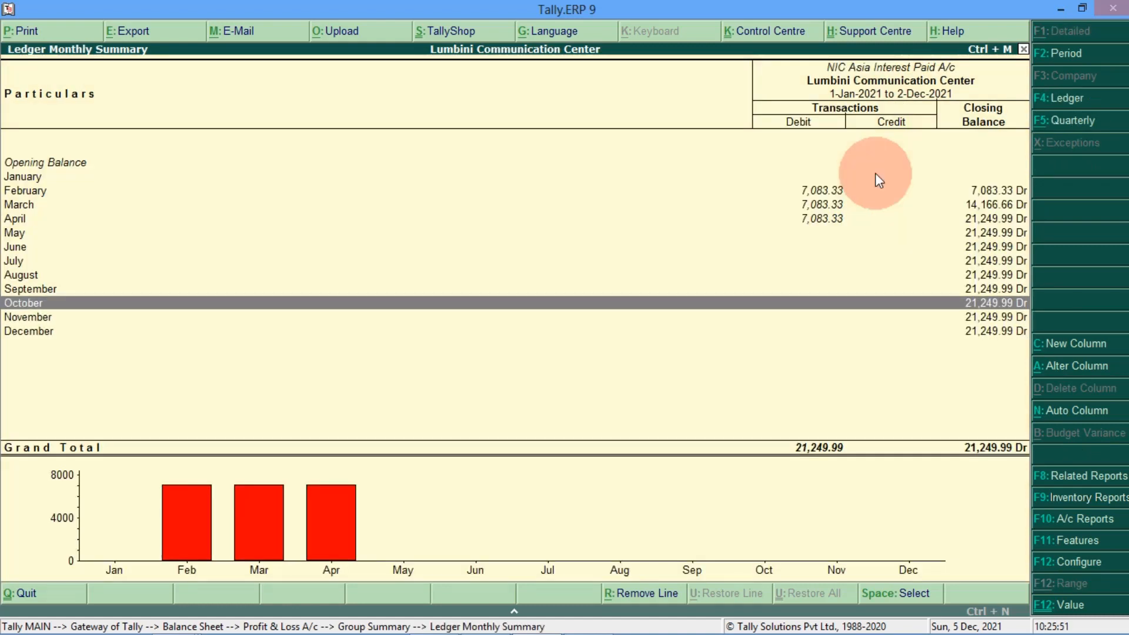
pyautogui.press('Up')
pyautogui.press('Up')
pyautogui.press('Up')
pyautogui.press('Up')
pyautogui.press('Up')
pyautogui.press('Down')
pyautogui.press('Down')
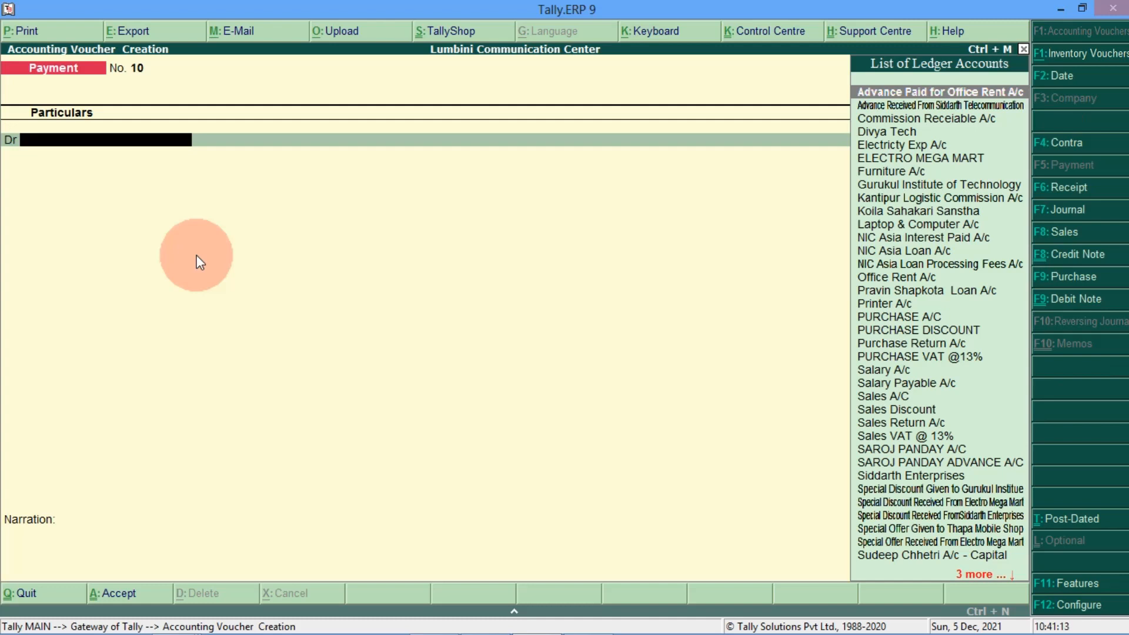
# Step: Date the Payment voucher 2-Dec-2021 and debit NIC Asia Loan A/c 83,333.33
pyautogui.press('F2')
pyautogui.write('02-12-20')
pyautogui.write('21')
pyautogui.press('Return')
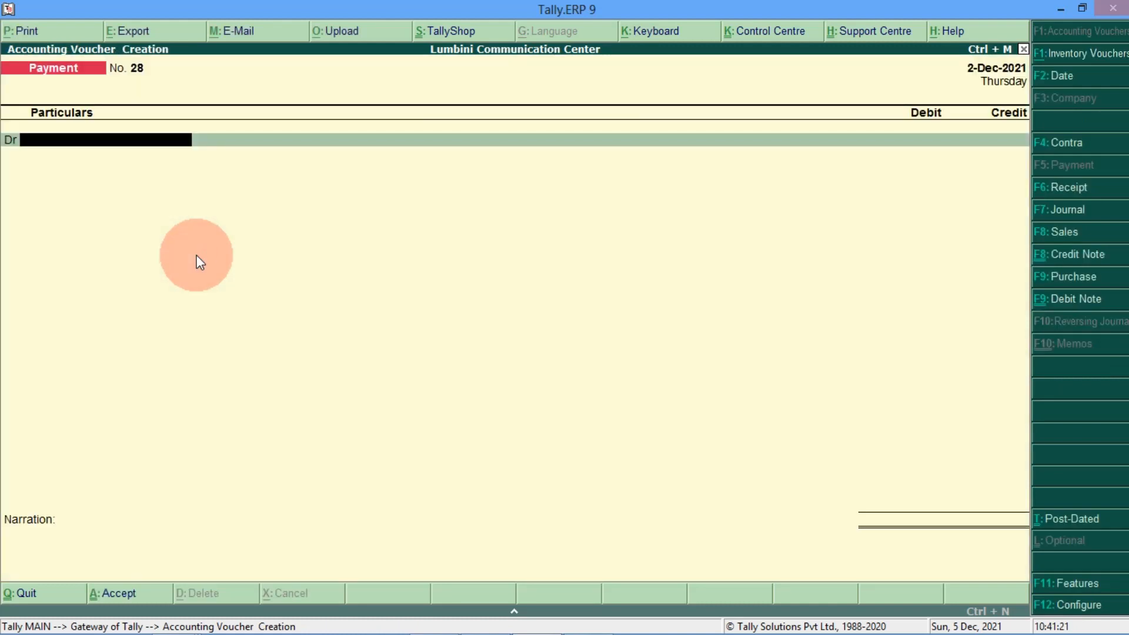
pyautogui.write('NIC AS')
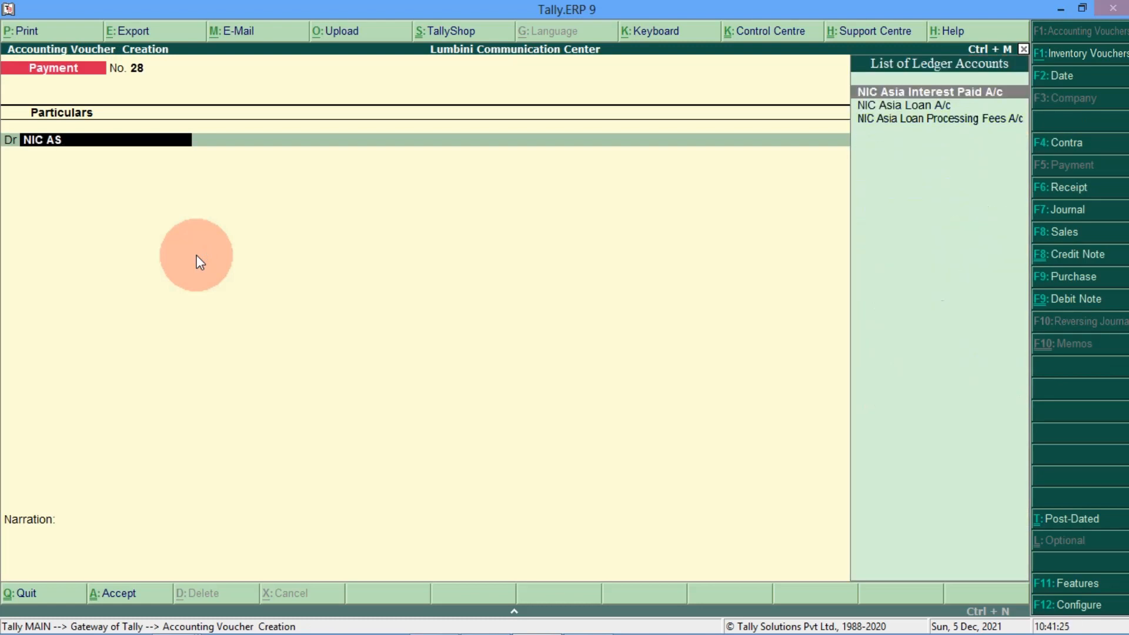
pyautogui.press('Down')
pyautogui.press('Return')
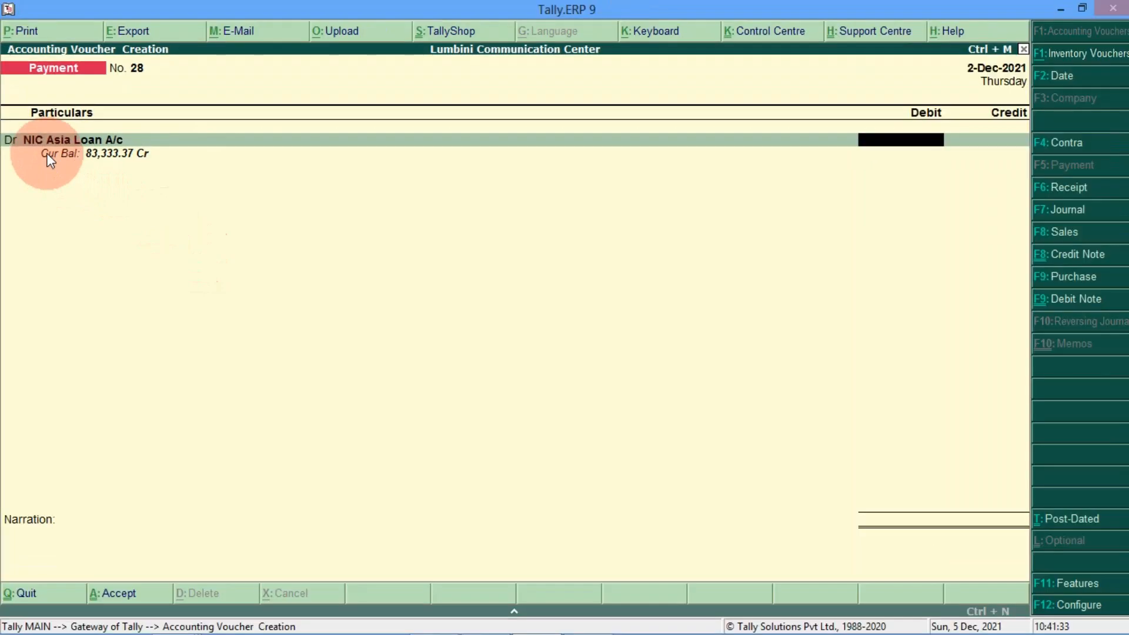
pyautogui.write('83333.33')
pyautogui.press('Return')
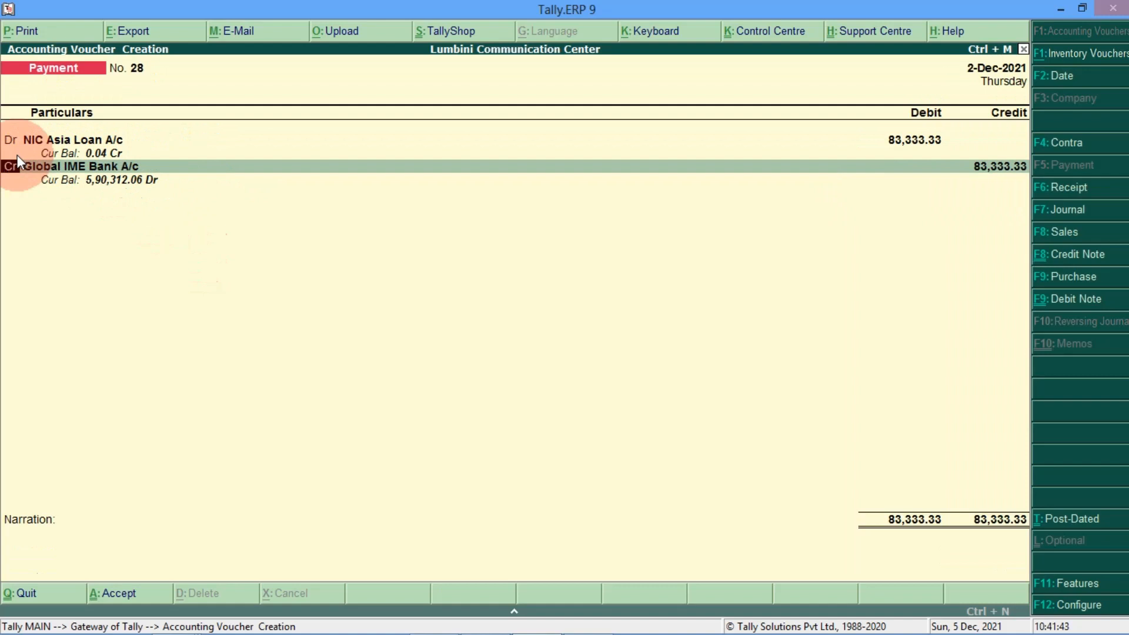
# Step: Add a second debit line to NIC Asia Interest Paid A/c for 7,083.33
pyautogui.write('DR')
pyautogui.press('Return')
pyautogui.write('NIC')
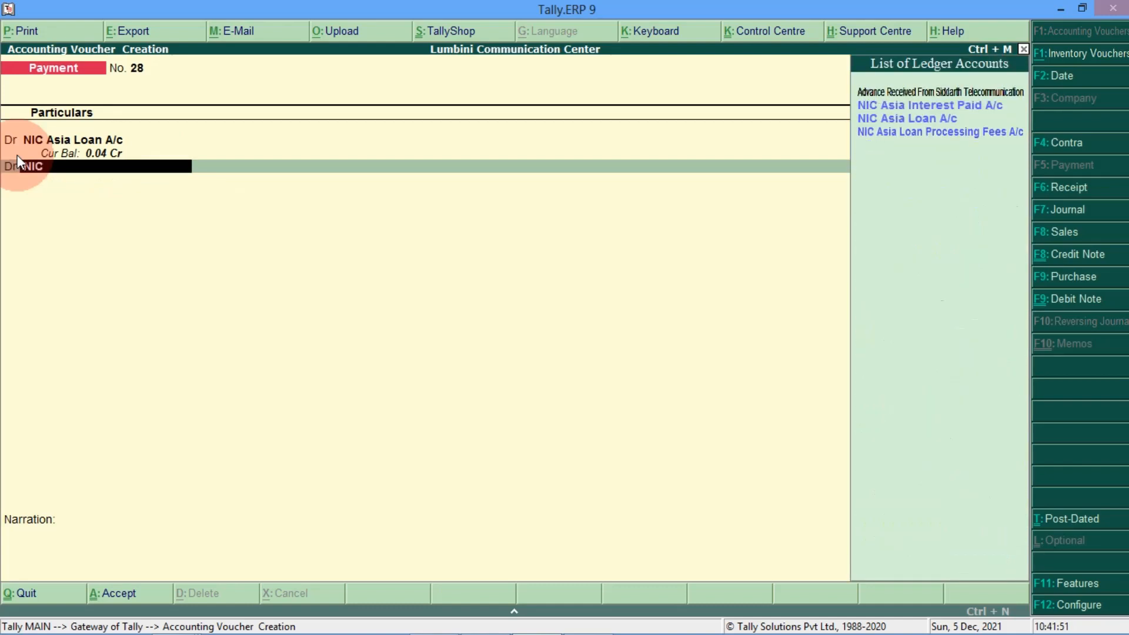
pyautogui.write(' AS')
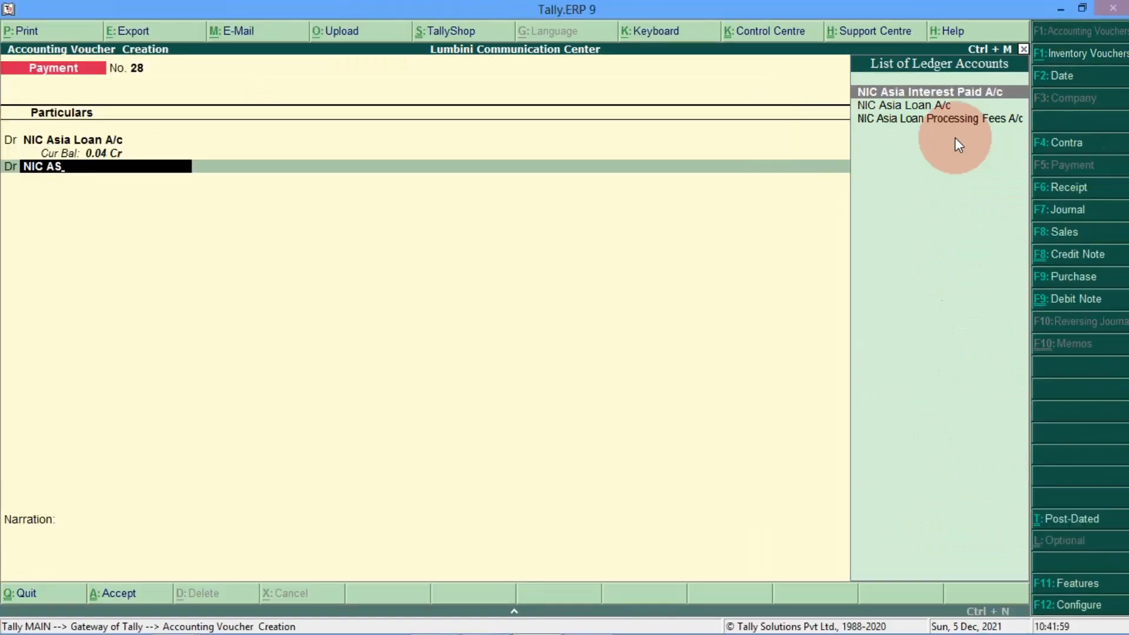
pyautogui.press('Return')
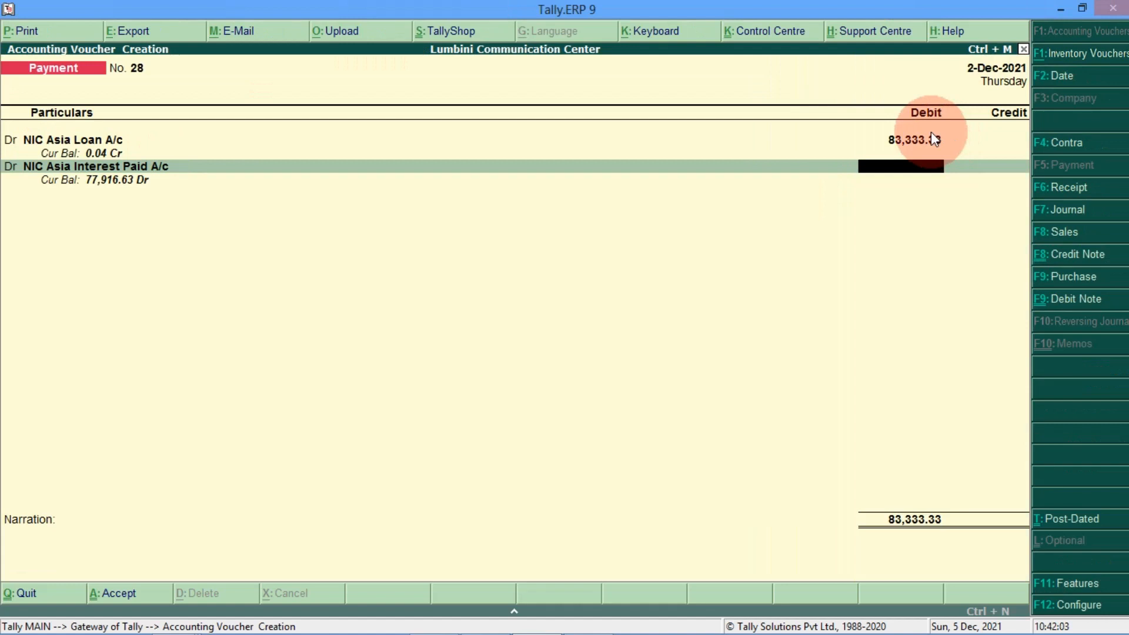
pyautogui.write('7083.33')
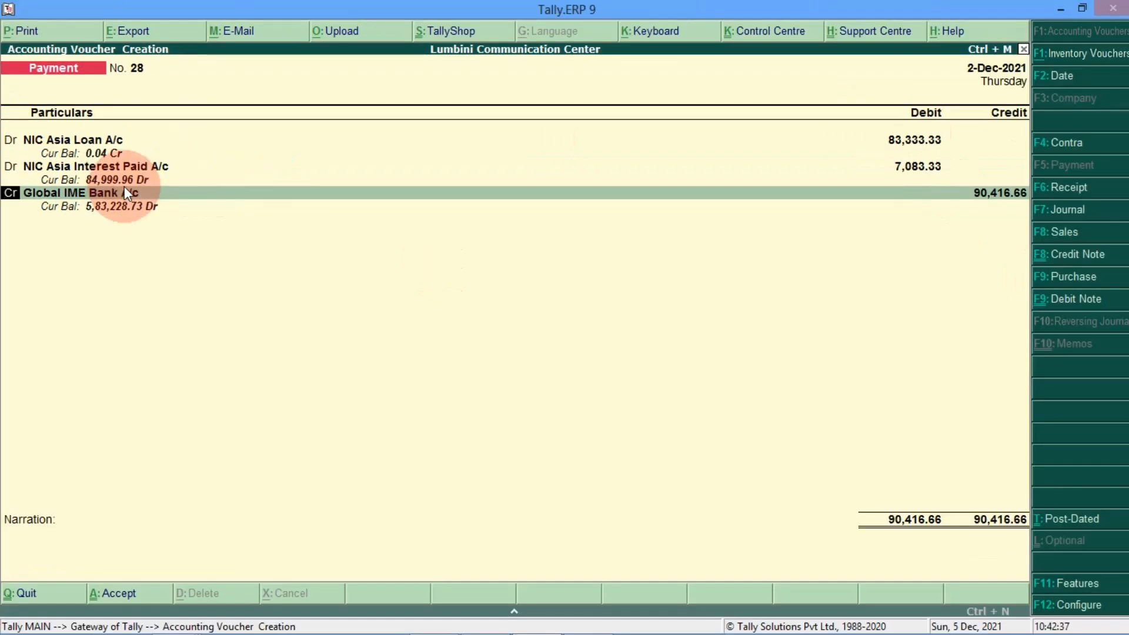
# Step: Credit NIC Asia Bank A/c instead of Global IME with a Cheque allocation, and save voucher 28
pyautogui.click(126, 192)
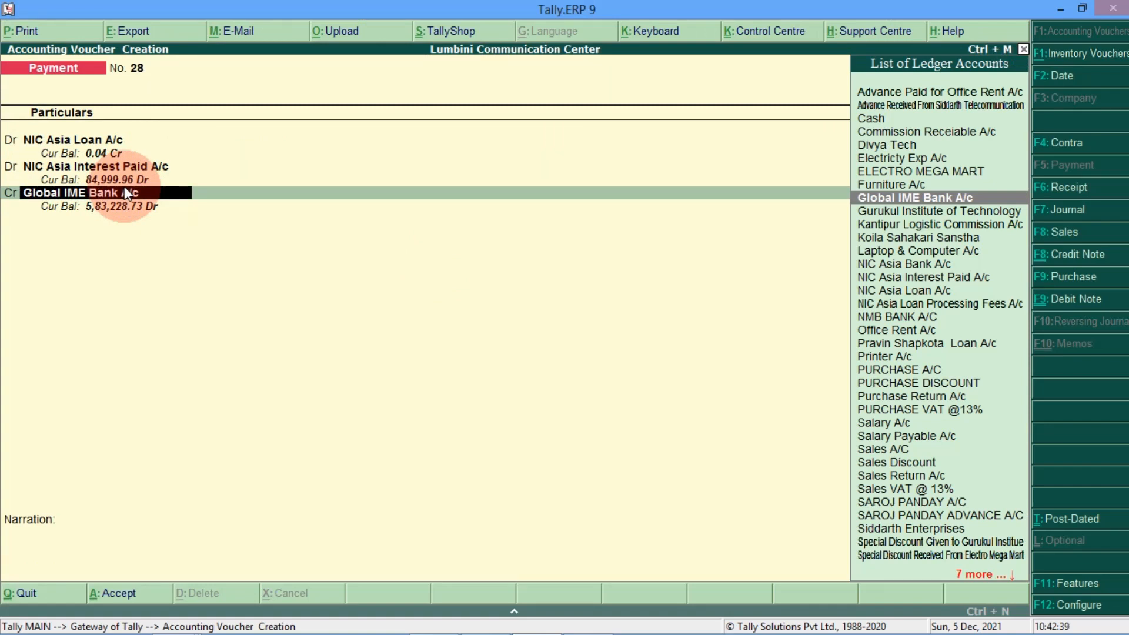
pyautogui.write('NIC')
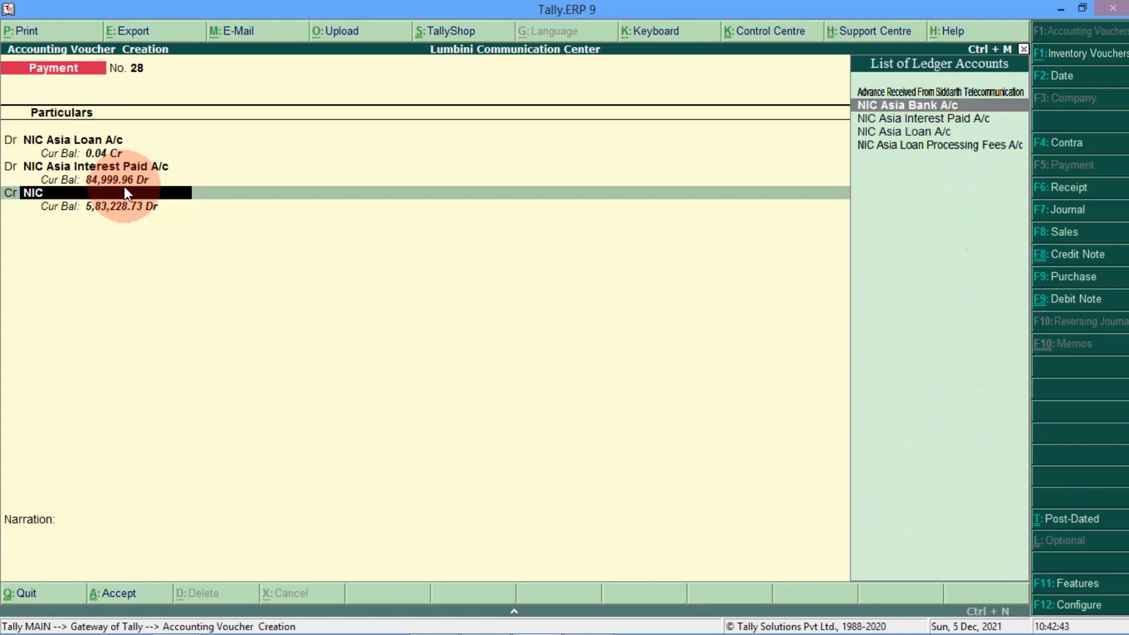
pyautogui.press('Return')
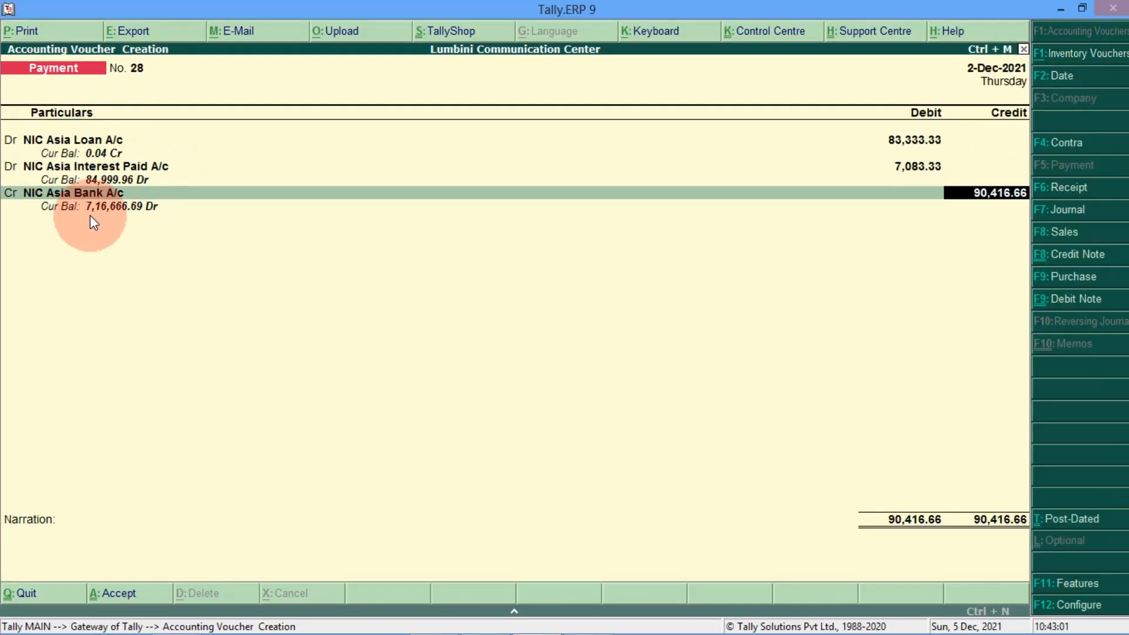
pyautogui.press('Return')
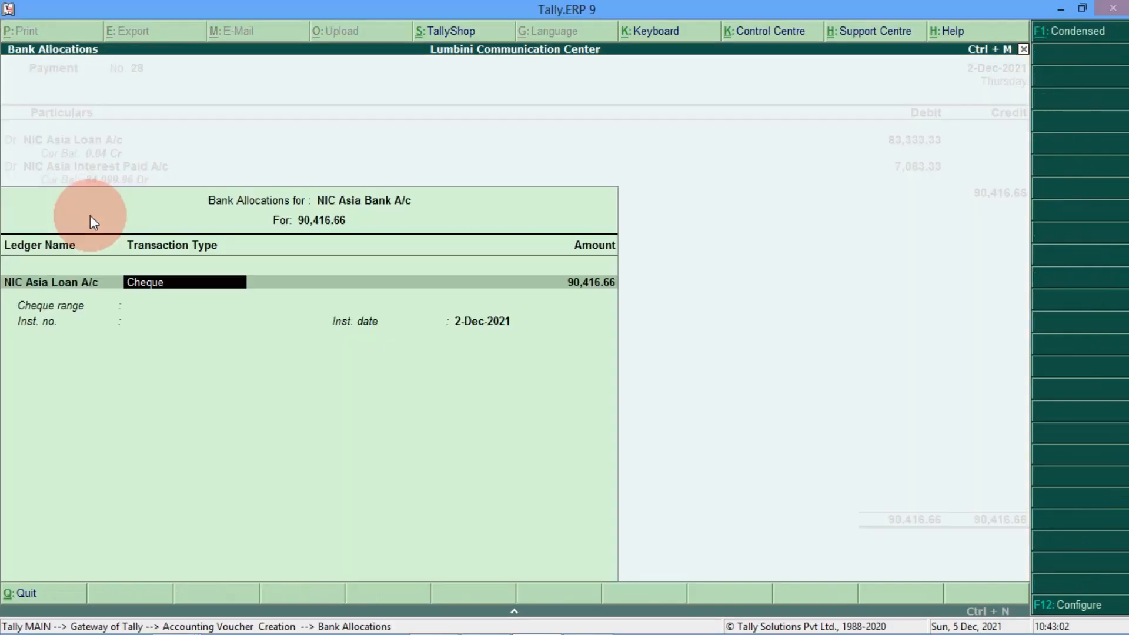
pyautogui.press('Return')
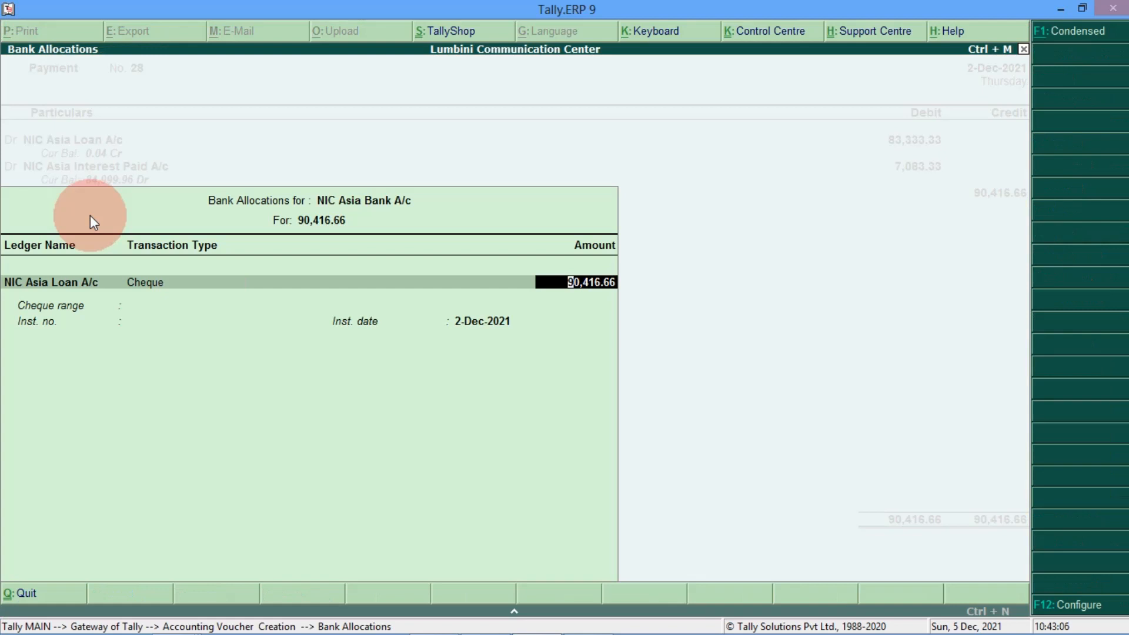
pyautogui.press('Return')
pyautogui.press('Return')
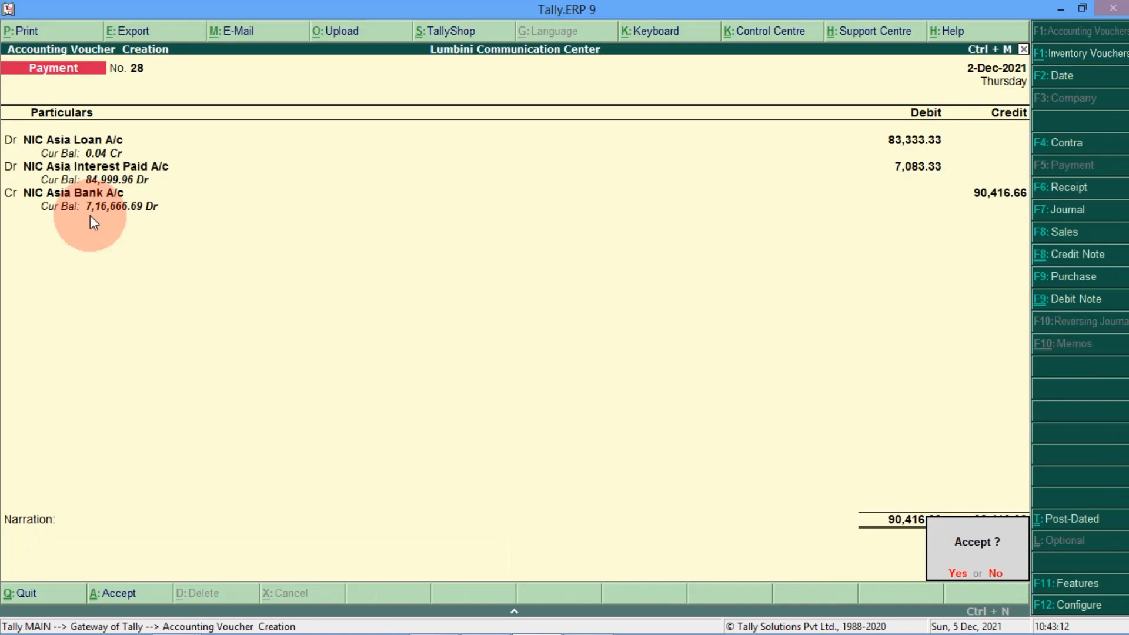
pyautogui.press('Return')
# Step: Leave voucher entry and open the Balance Sheet
pyautogui.press('Escape')
pyautogui.press('Return')
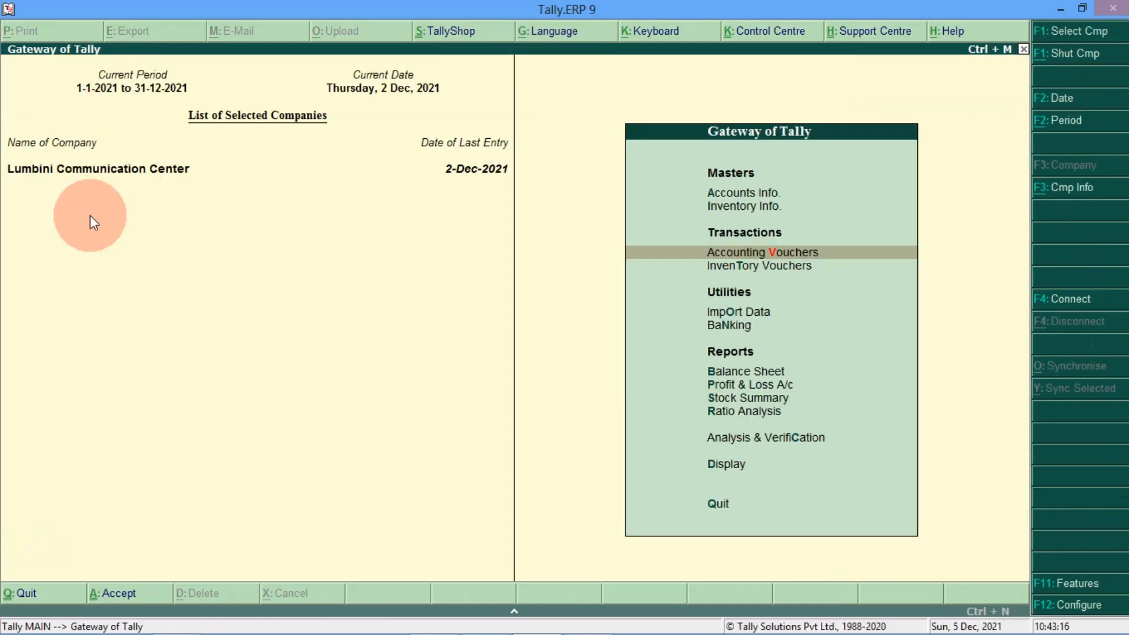
pyautogui.press('Down')
pyautogui.press('Down')
pyautogui.press('Down')
pyautogui.press('Down')
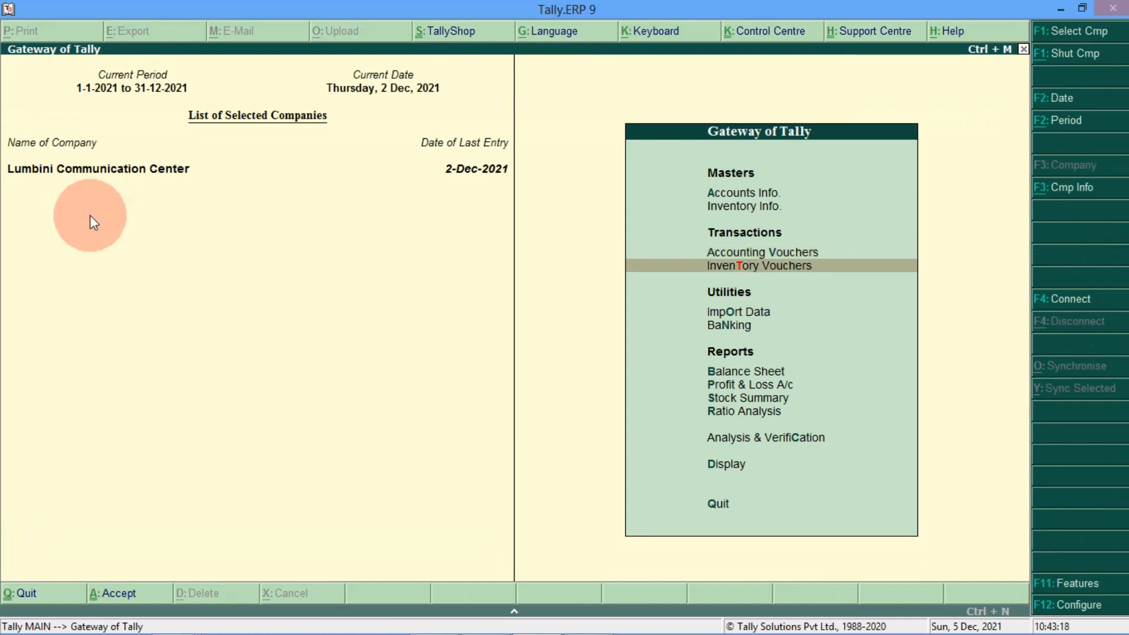
pyautogui.press('Return')
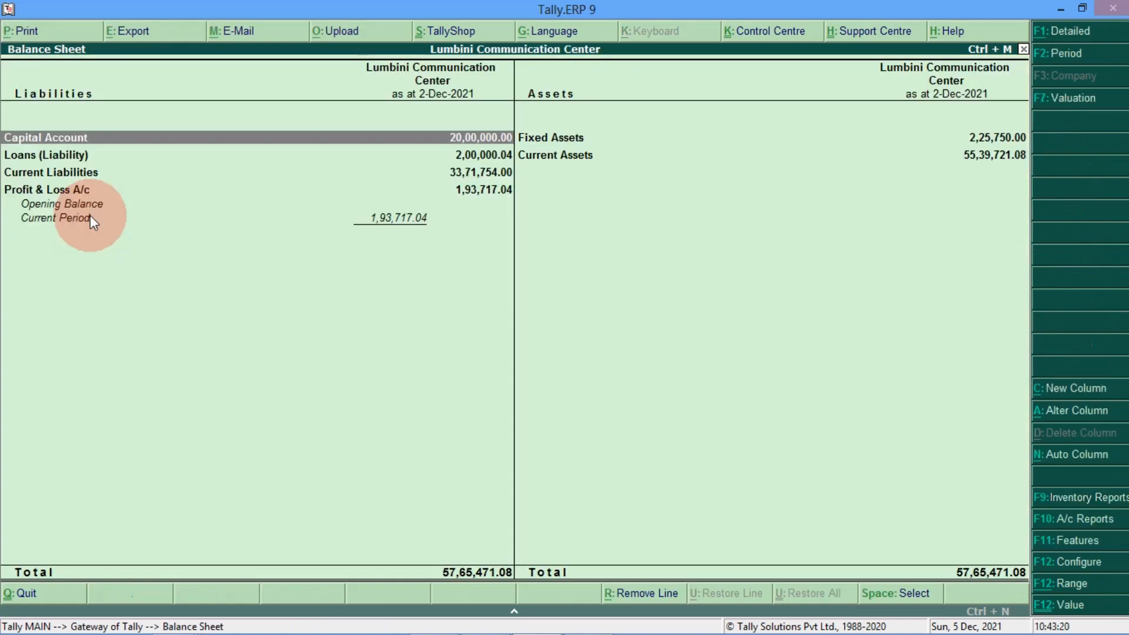
# Step: Switch the Balance Sheet to detailed view and drill into Secured Loans
pyautogui.click(1062, 33)
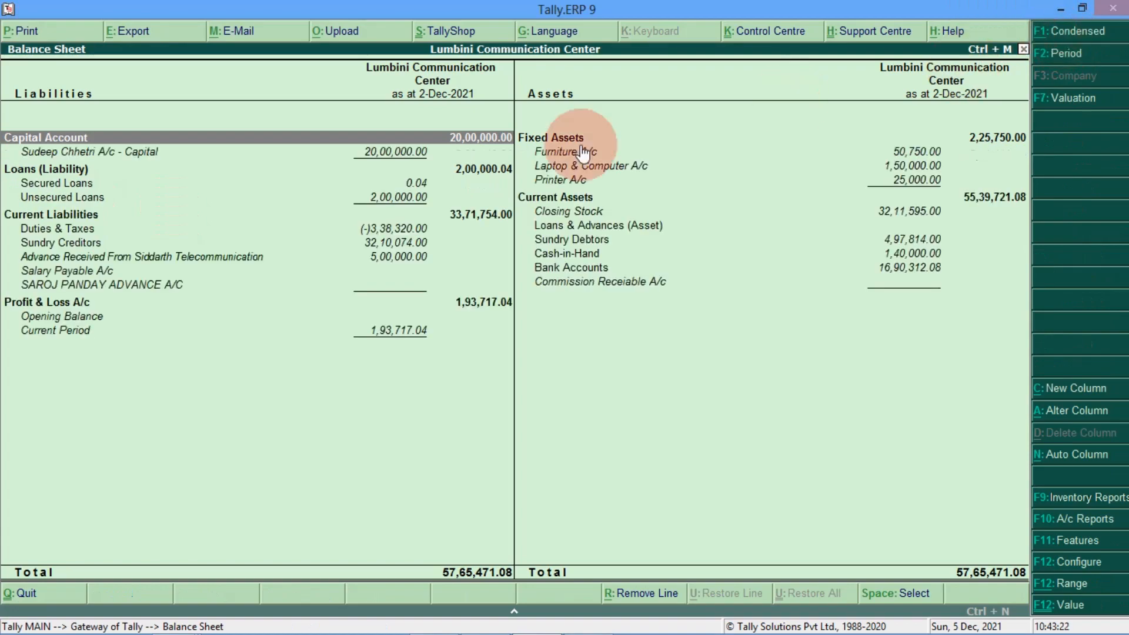
pyautogui.press('Down')
pyautogui.press('Down')
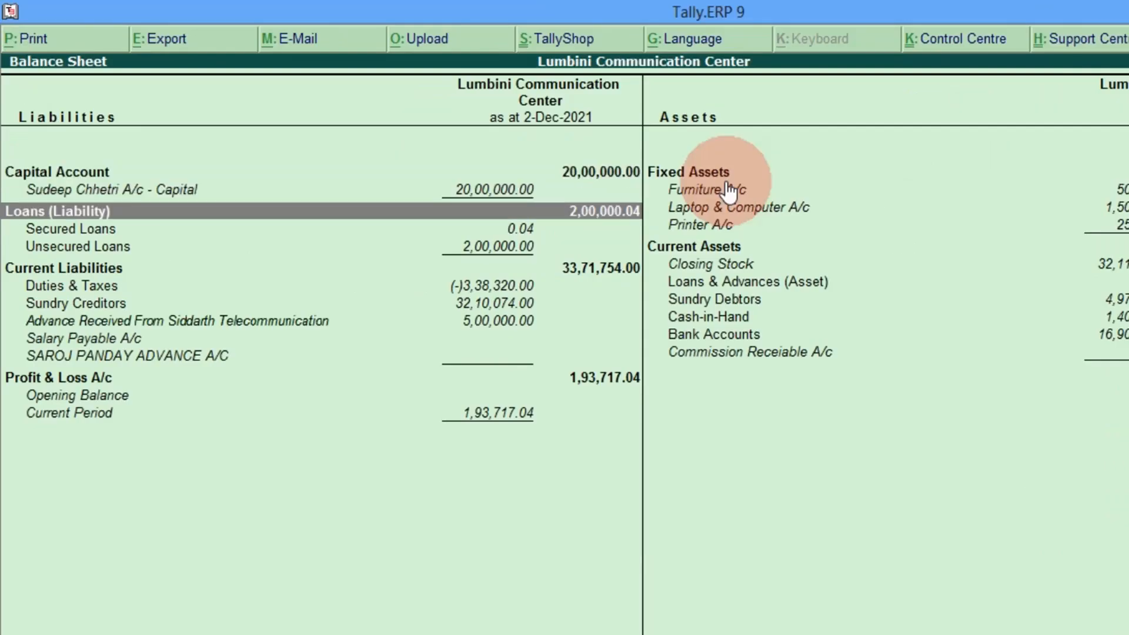
pyautogui.press('Down')
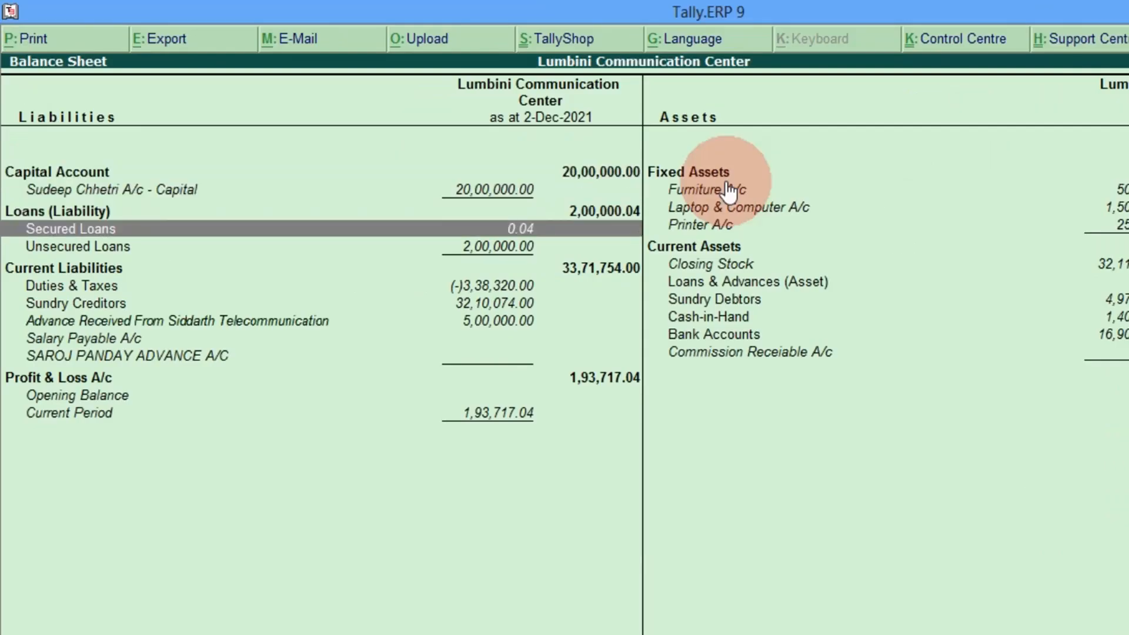
pyautogui.click(490, 234)
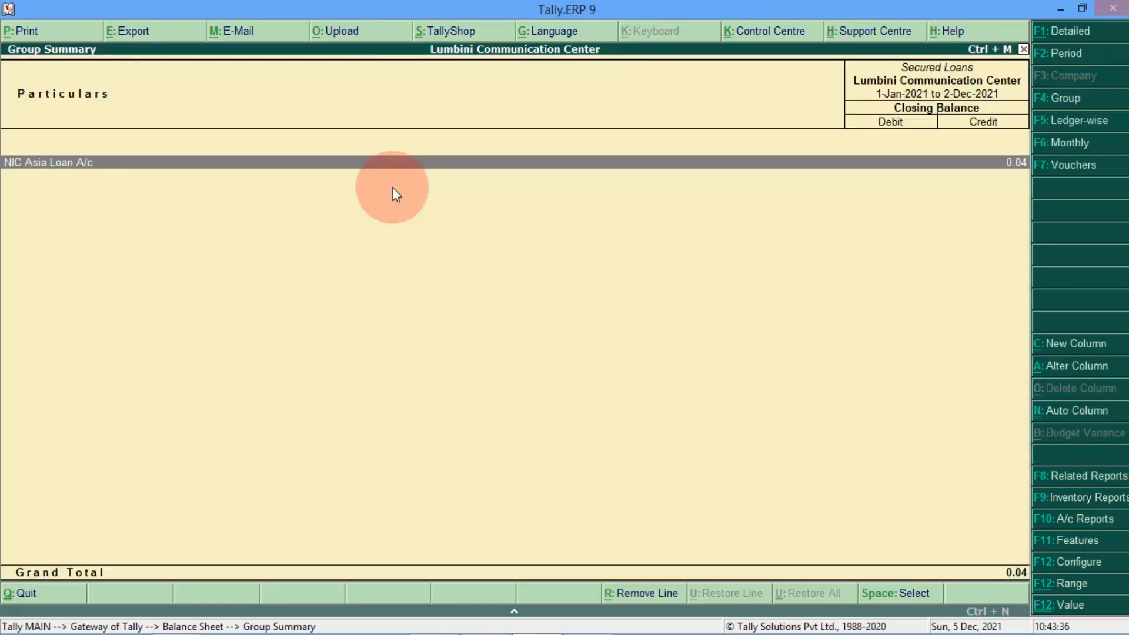
# Step: Review NIC Asia Loan A/c's monthly repayments down to 0.04 Cr, then return to the Balance Sheet
pyautogui.press('Return')
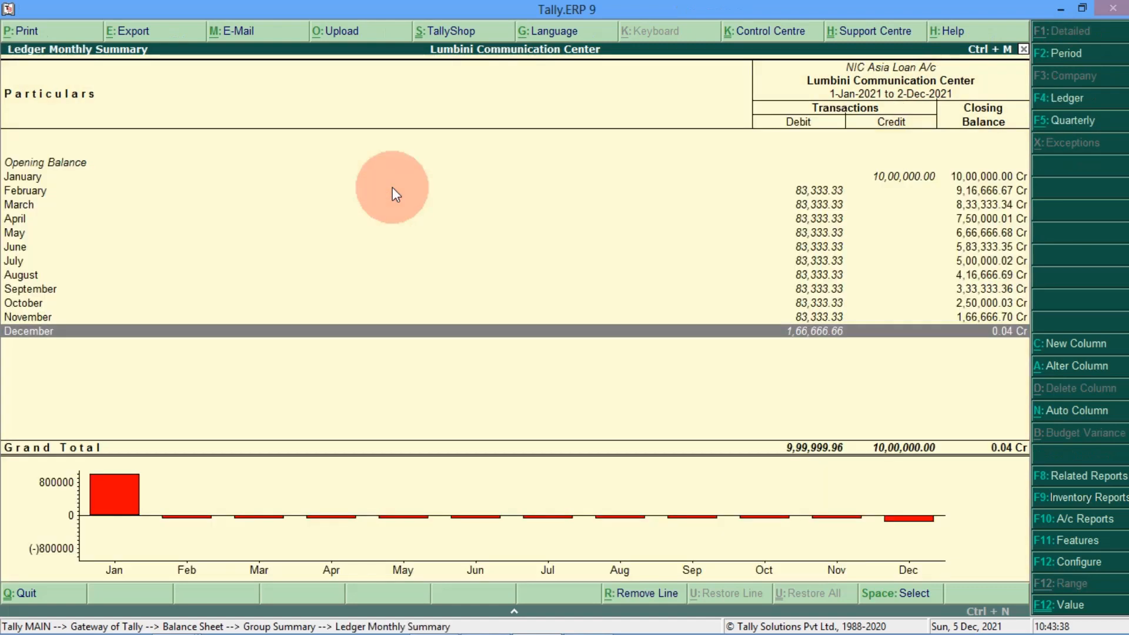
pyautogui.press('Up')
pyautogui.press('Up')
pyautogui.press('Up')
pyautogui.press('Up')
pyautogui.press('Up')
pyautogui.press('Up')
pyautogui.press('Up')
pyautogui.press('Up')
pyautogui.press('Up')
pyautogui.press('Up')
pyautogui.press('Up')
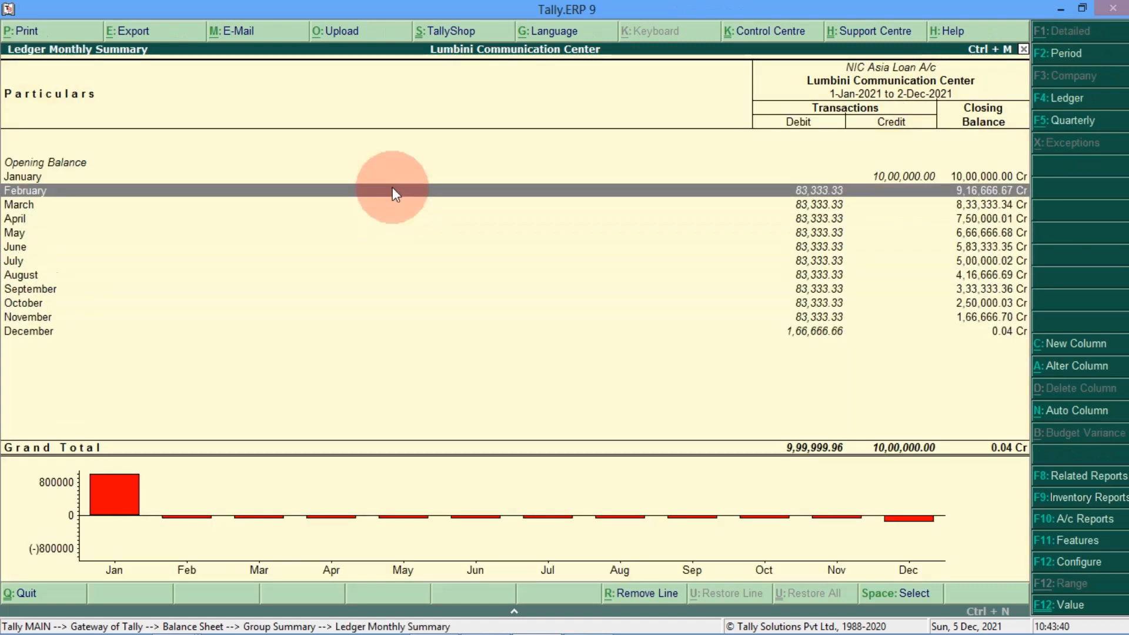
pyautogui.press('Down')
pyautogui.press('Down')
pyautogui.press('Down')
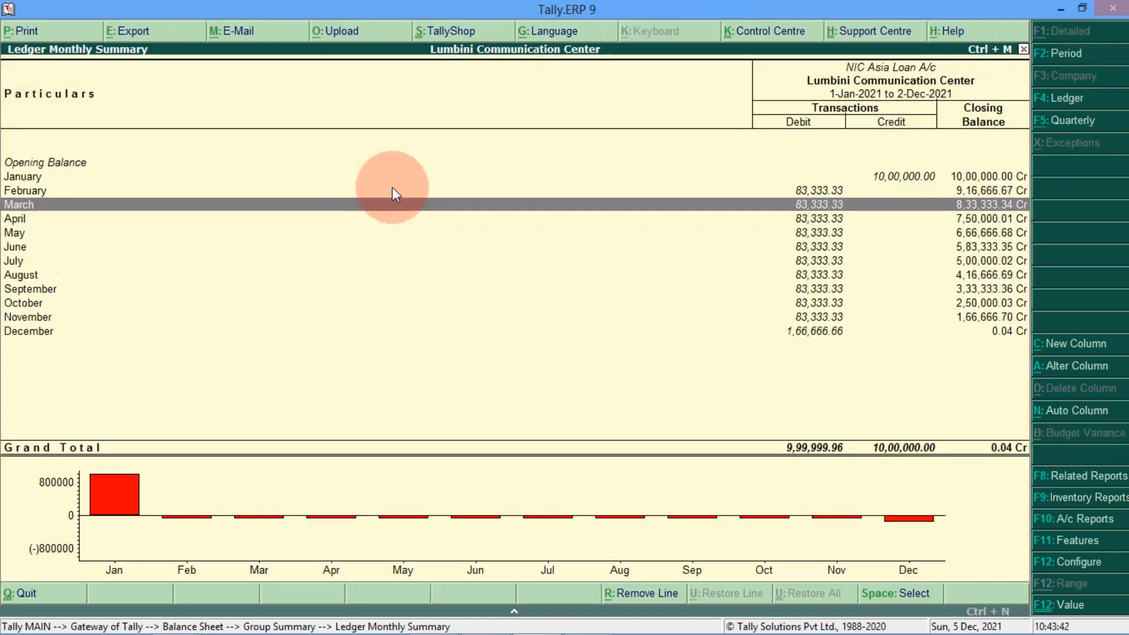
pyautogui.press('Down')
pyautogui.press('Down')
pyautogui.press('Down')
pyautogui.press('Down')
pyautogui.press('Down')
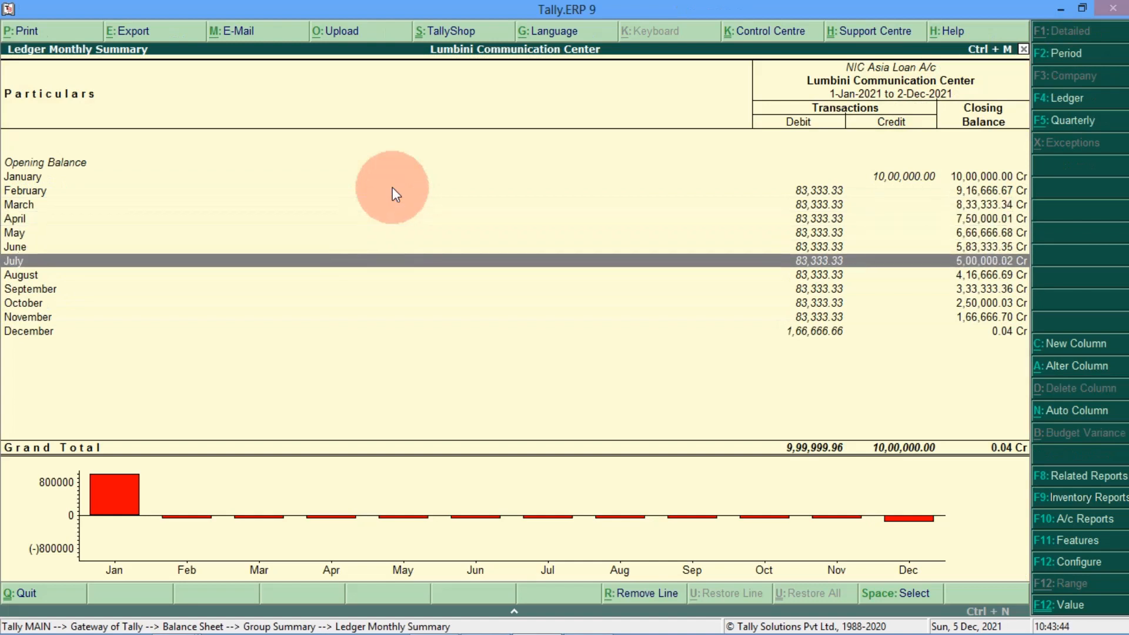
pyautogui.press('Down')
pyautogui.press('Down')
pyautogui.press('Down')
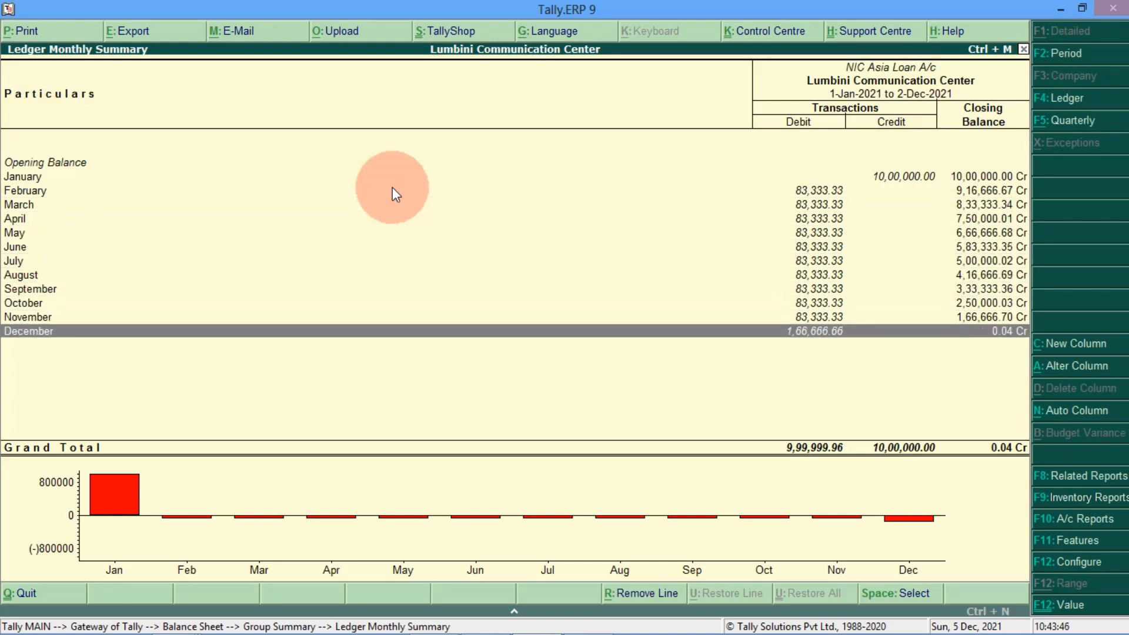
pyautogui.press('Up')
pyautogui.press('Up')
pyautogui.press('Up')
pyautogui.press('Up')
pyautogui.press('Up')
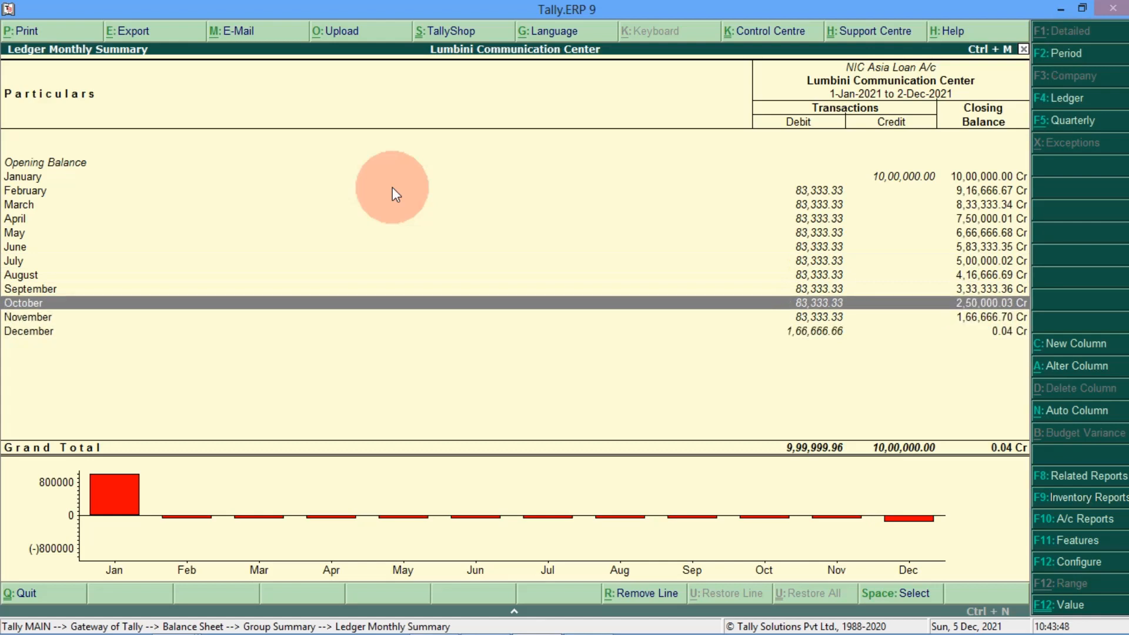
pyautogui.press('Up')
pyautogui.press('Down')
pyautogui.press('Down')
pyautogui.press('Down')
pyautogui.press('Down')
pyautogui.press('Down')
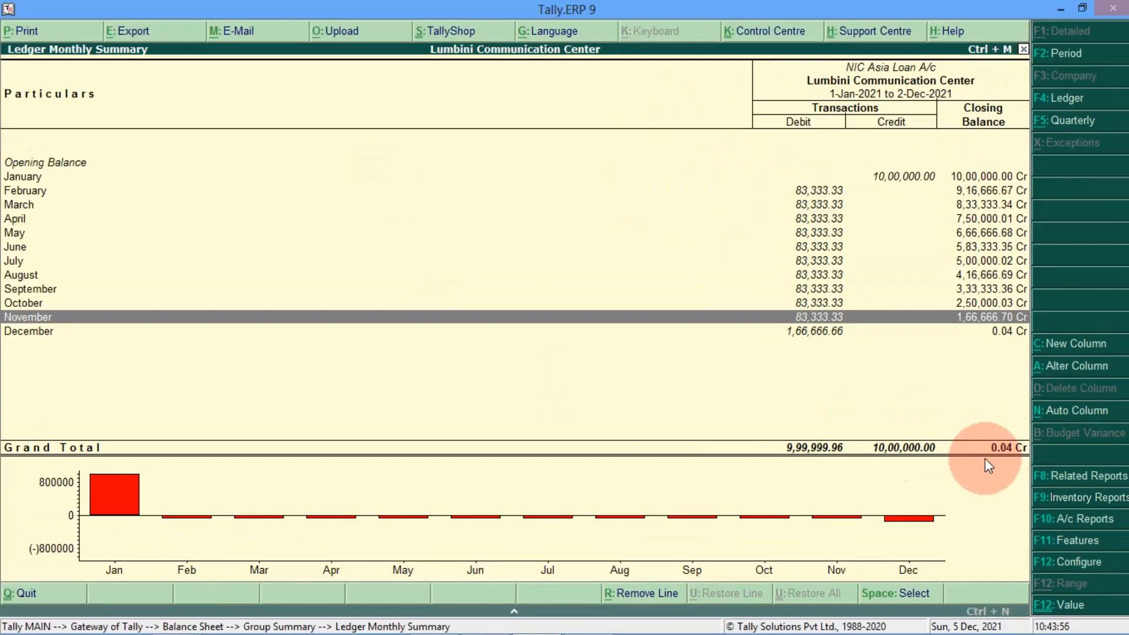
pyautogui.press('Escape')
pyautogui.press('Escape')
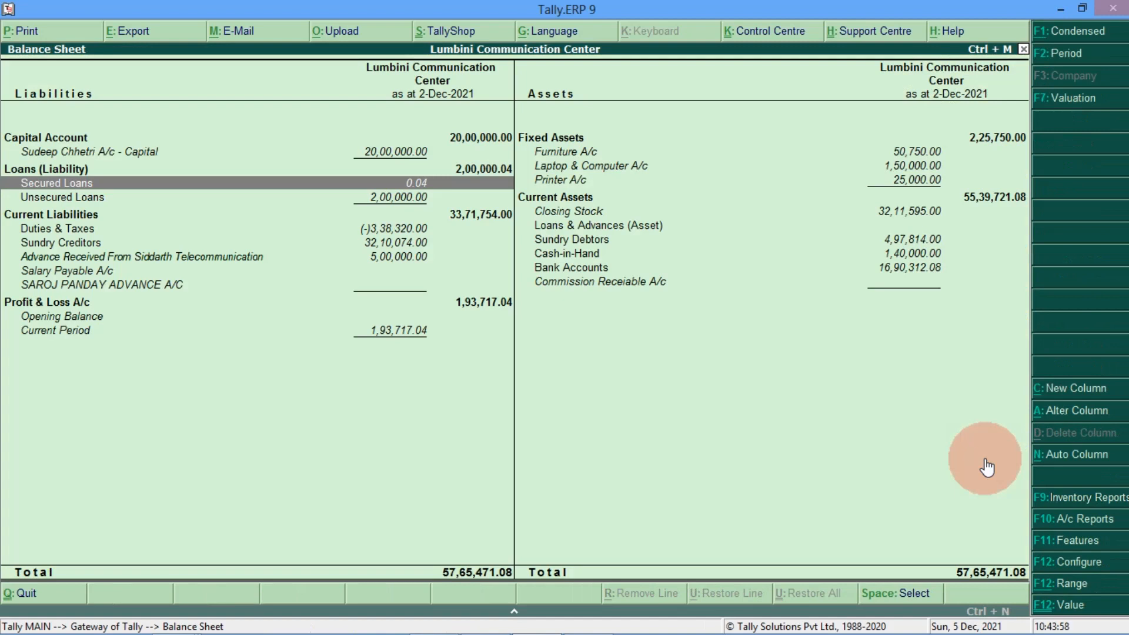
# Step: Open the Profit & Loss report from the Balance Sheet and expand it to sub-accounts
pyautogui.press('Down')
pyautogui.press('Down')
pyautogui.press('Down')
pyautogui.press('Down')
pyautogui.press('Down')
pyautogui.press('Down')
pyautogui.press('Down')
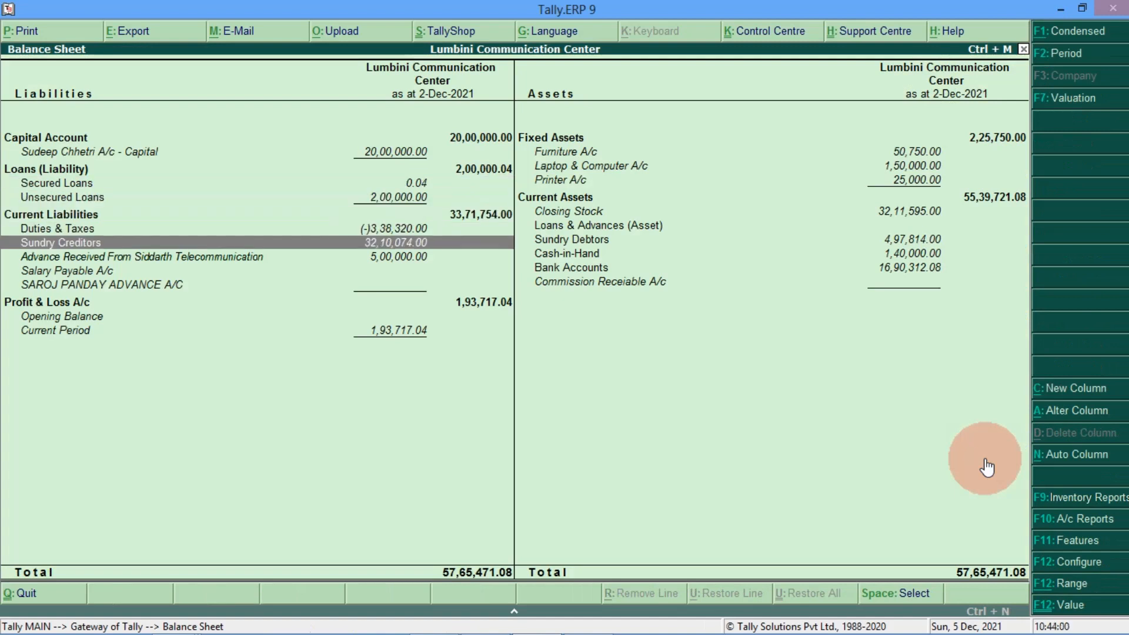
pyautogui.press('Down')
pyautogui.press('Return')
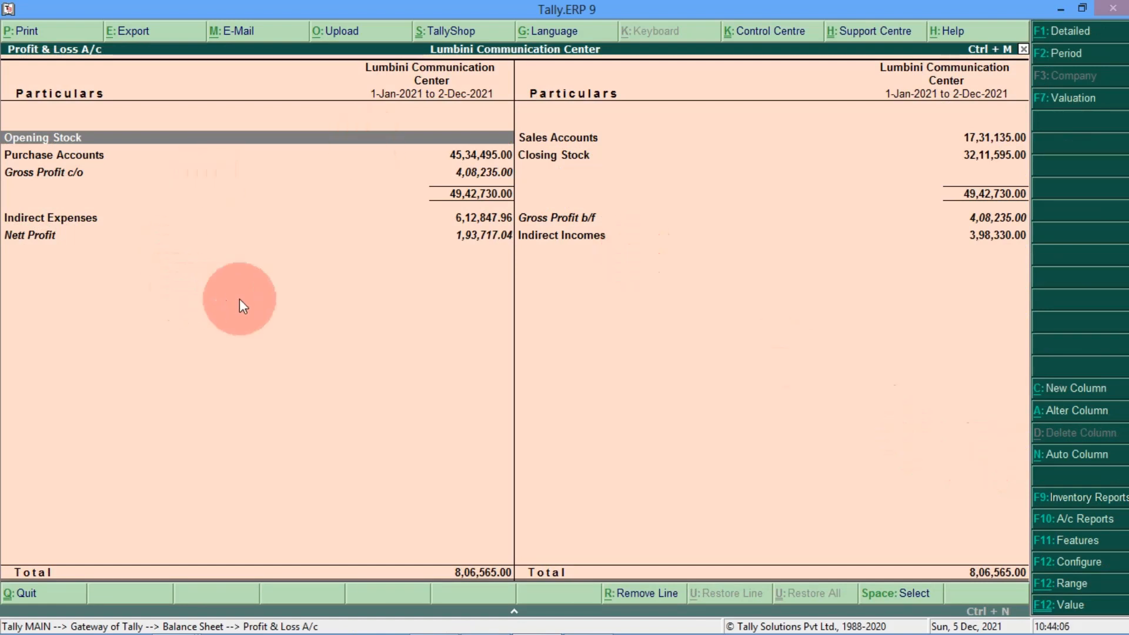
pyautogui.click(1069, 30)
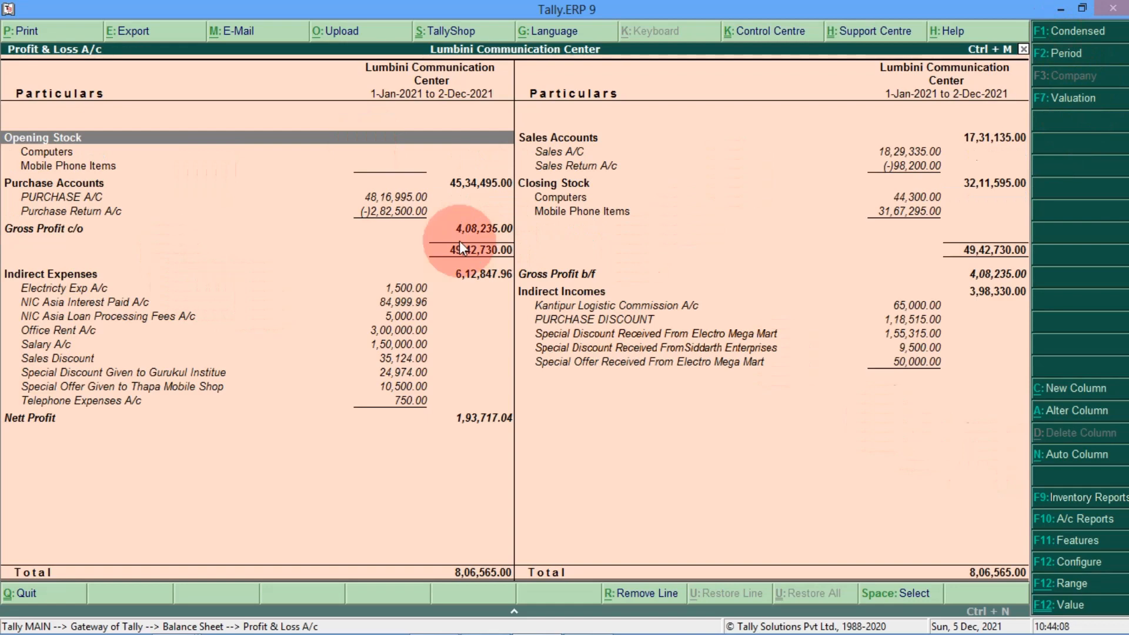
pyautogui.press('Down')
pyautogui.press('Down')
pyautogui.press('Down')
pyautogui.press('Down')
pyautogui.press('Down')
pyautogui.press('Down')
pyautogui.press('Down')
pyautogui.press('Down')
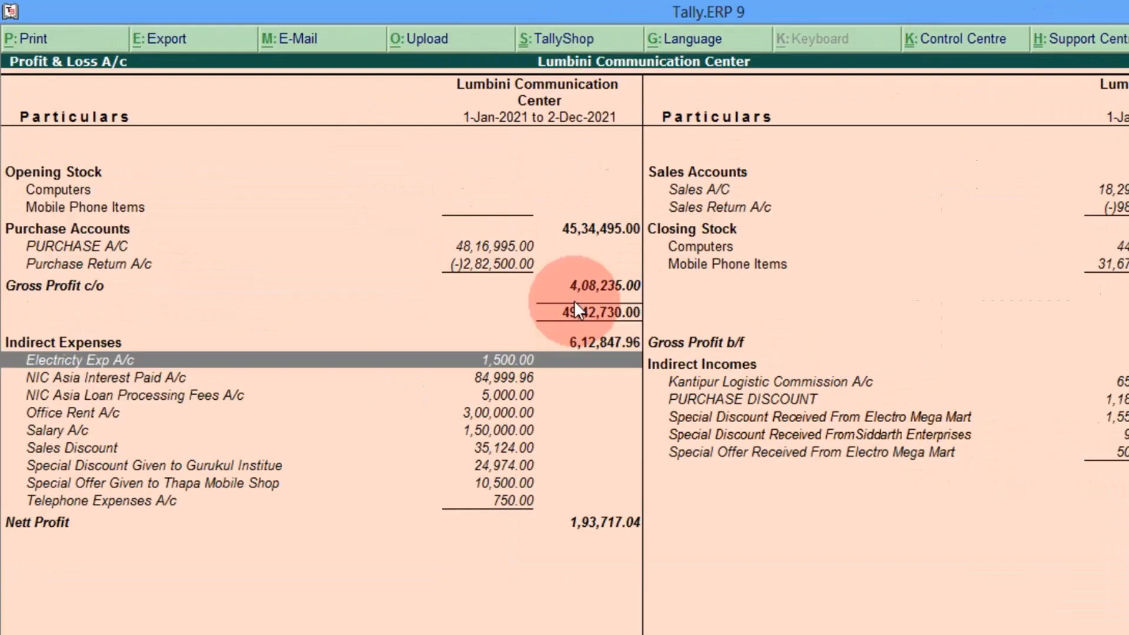
pyautogui.press('Down')
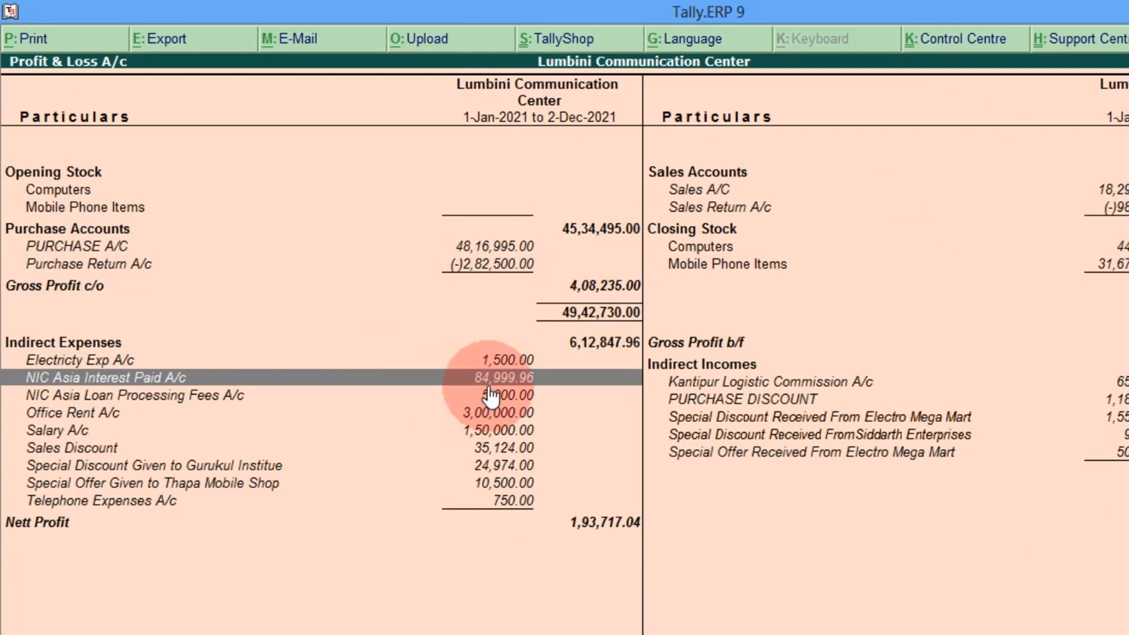
# Step: Review NIC Asia Interest Paid A/c's monthly totals, 84,999.96 overall, then go back to the Balance Sheet
pyautogui.press('Return')
pyautogui.press('Up')
pyautogui.press('Up')
pyautogui.press('Up')
pyautogui.press('Up')
pyautogui.press('Up')
pyautogui.press('Up')
pyautogui.press('Up')
pyautogui.press('Up')
pyautogui.press('Up')
pyautogui.press('Up')
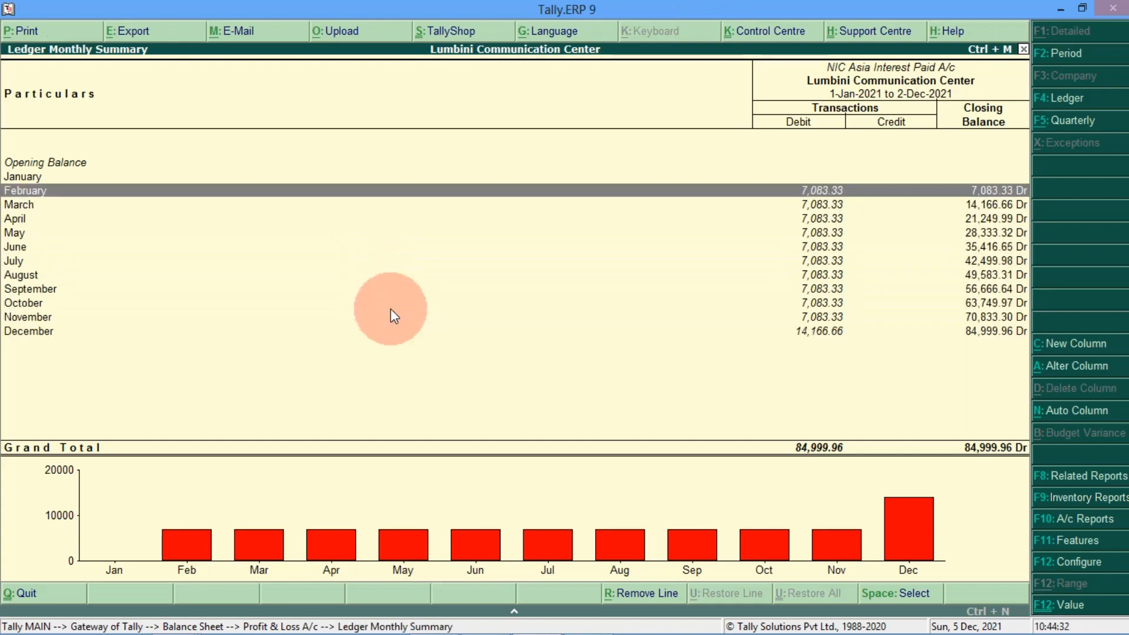
pyautogui.press('Down')
pyautogui.press('Down')
pyautogui.press('Down')
pyautogui.press('Down')
pyautogui.press('Down')
pyautogui.press('Down')
pyautogui.press('Down')
pyautogui.press('Down')
pyautogui.press('Down')
pyautogui.press('Down')
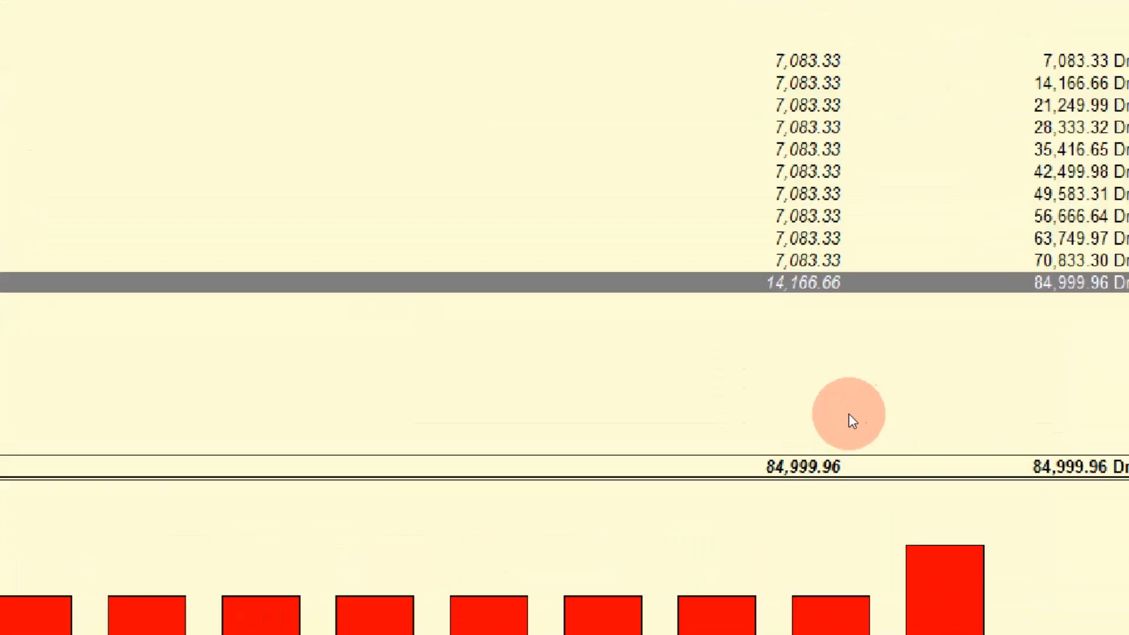
pyautogui.press('Escape')
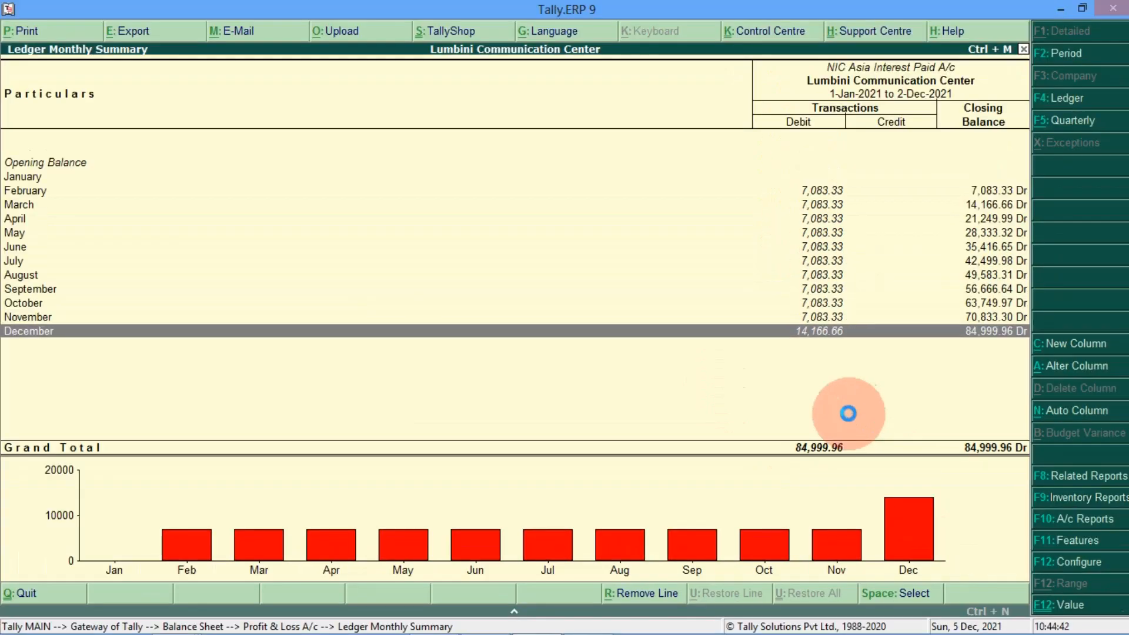
pyautogui.press('Escape')
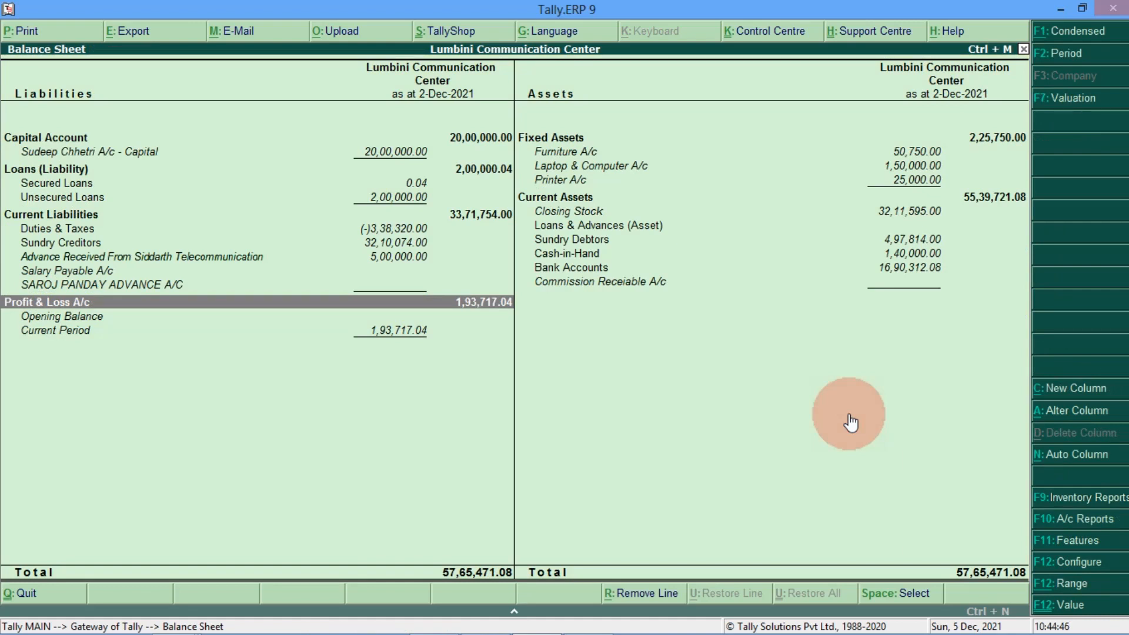
# Step: Open the NIC Asia Interest Paid A/c ledger vouchers via Display > Account Books > Ledger
pyautogui.press('Escape')
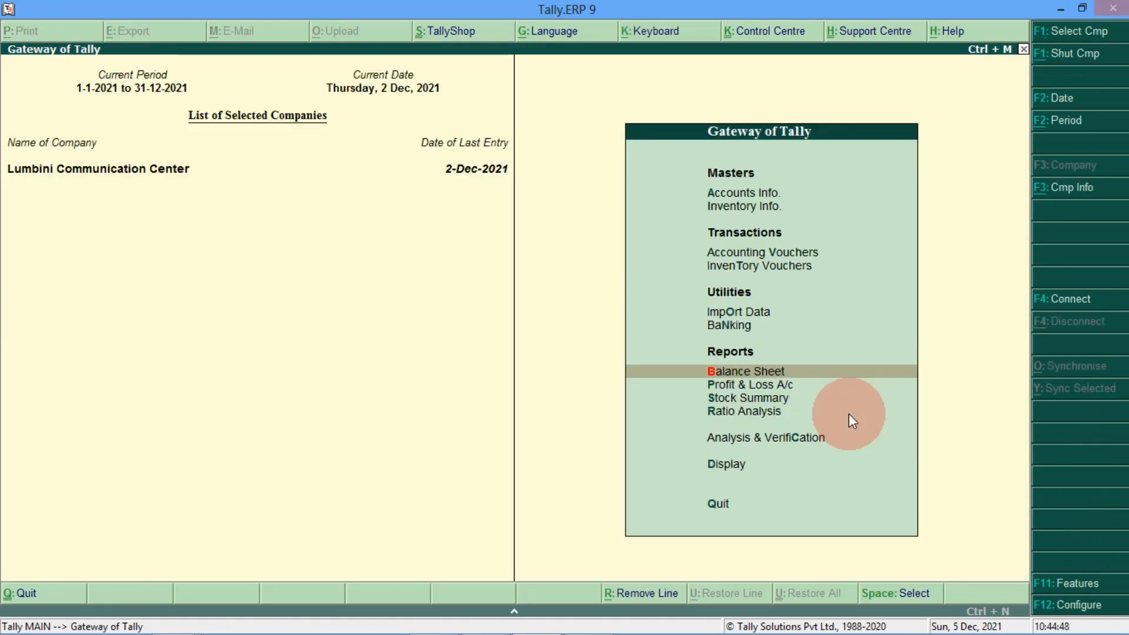
pyautogui.press('Down')
pyautogui.press('Down')
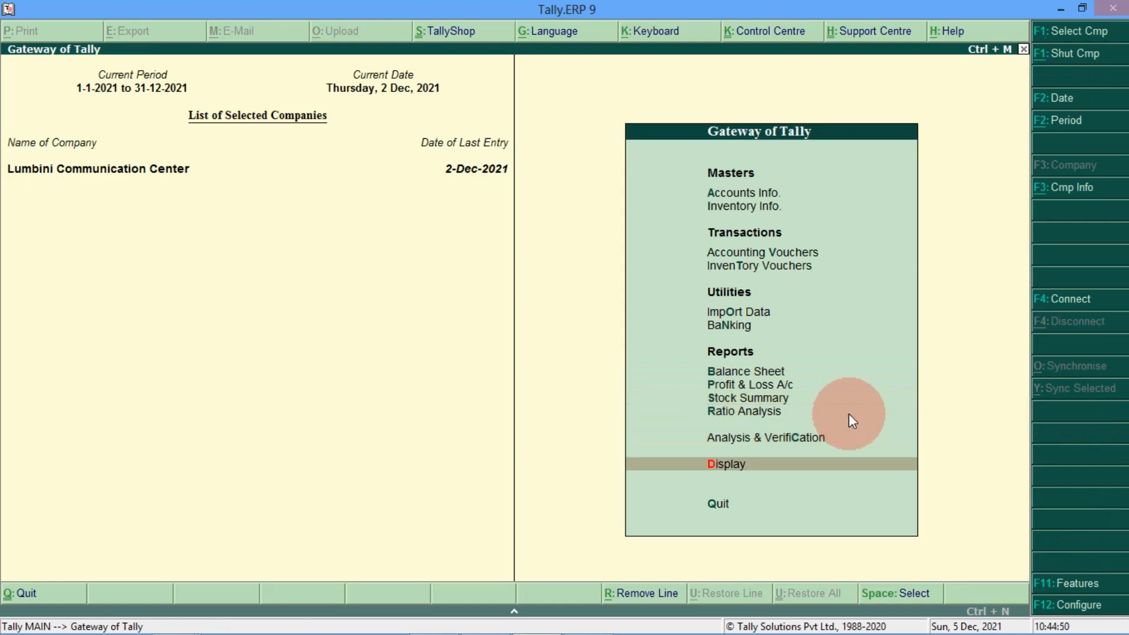
pyautogui.press('Return')
pyautogui.press('Down')
pyautogui.press('Down')
pyautogui.press('Down')
pyautogui.press('Up')
pyautogui.press('Return')
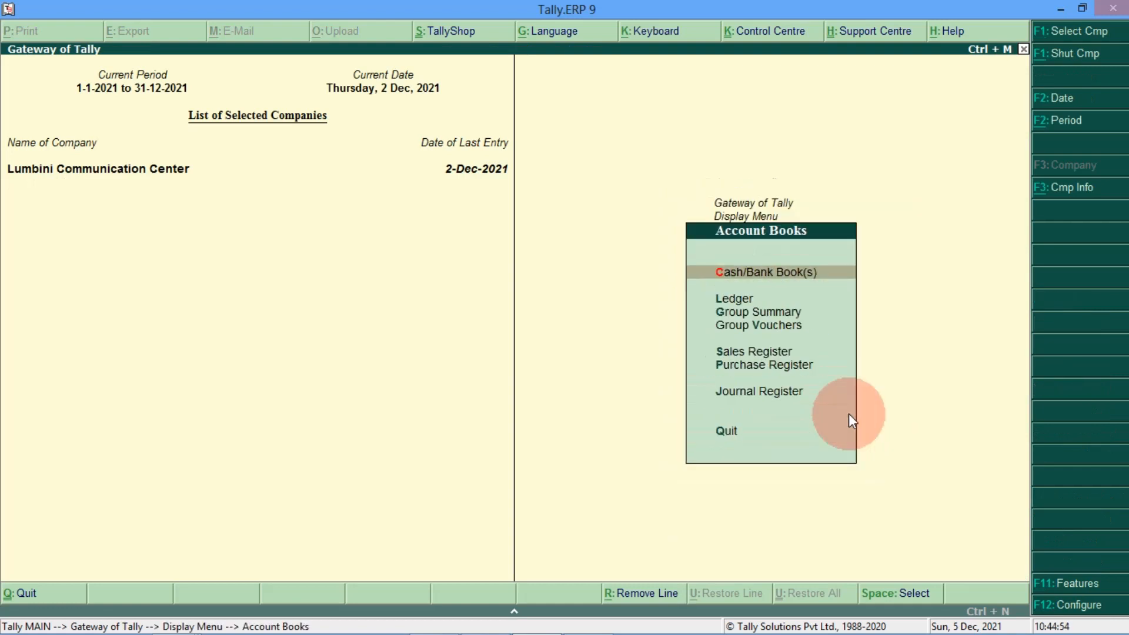
pyautogui.press('Down')
pyautogui.press('Return')
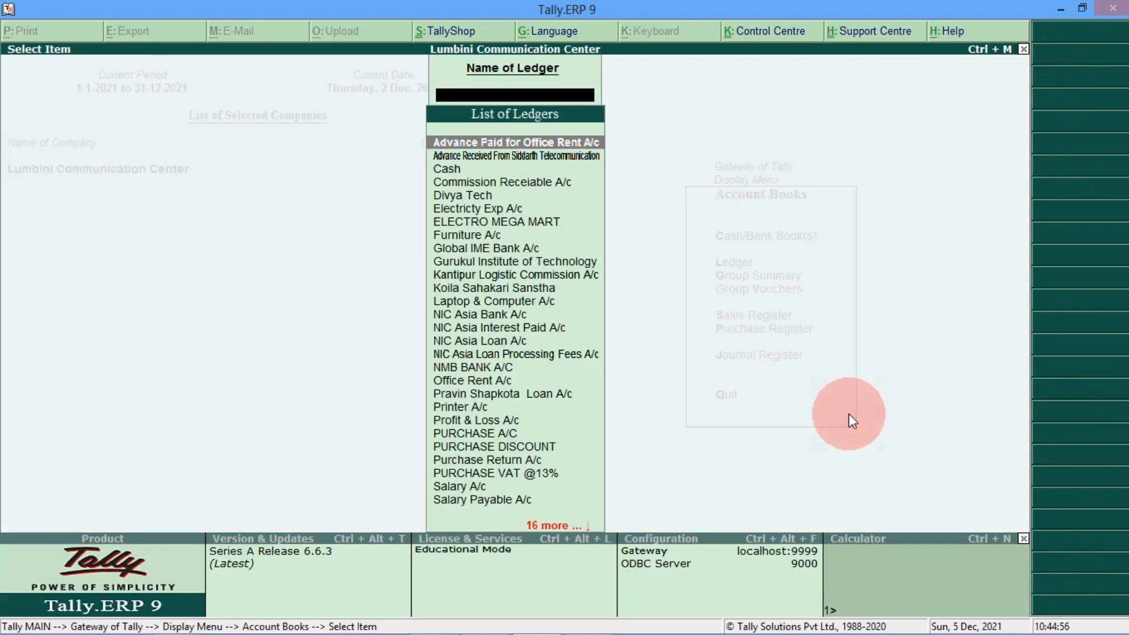
pyautogui.write('NIC')
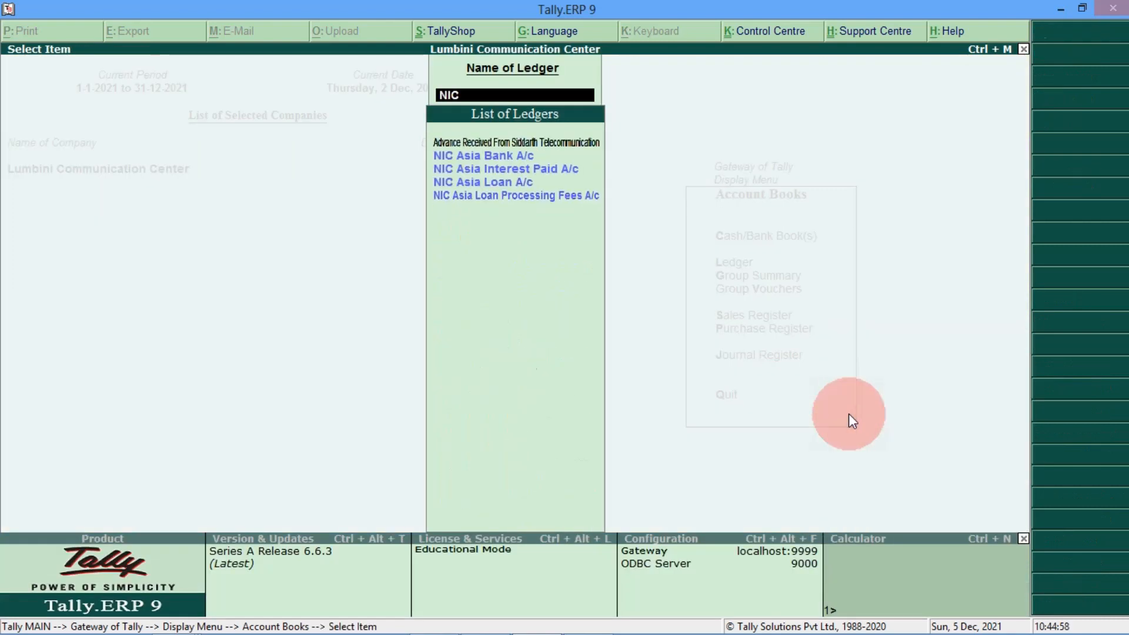
pyautogui.press('Down')
pyautogui.press('Down')
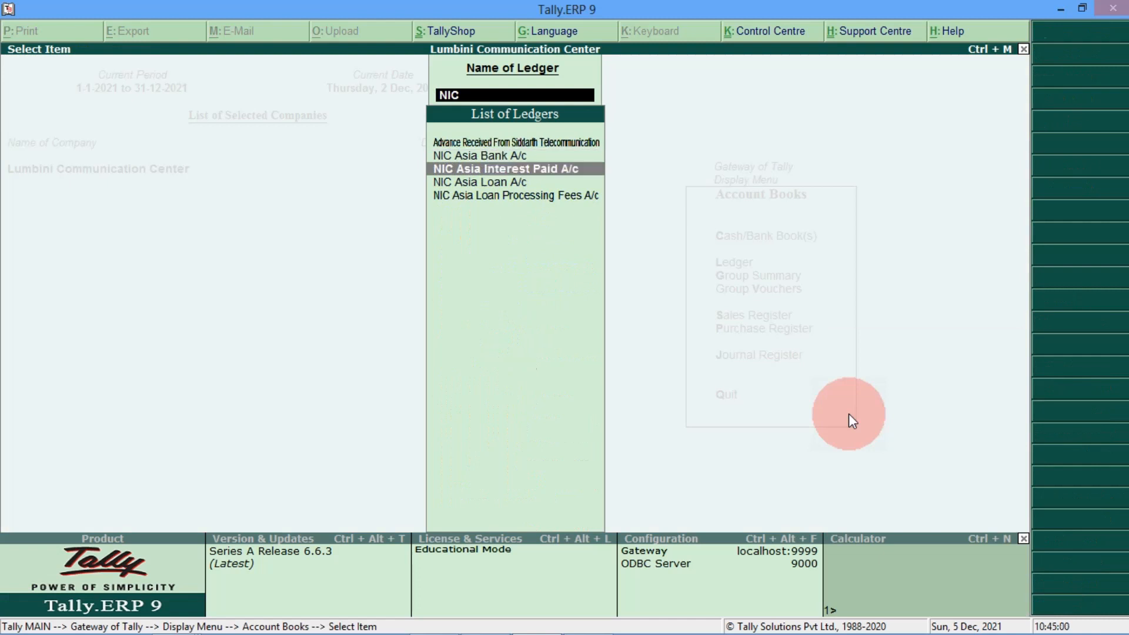
pyautogui.press('Return')
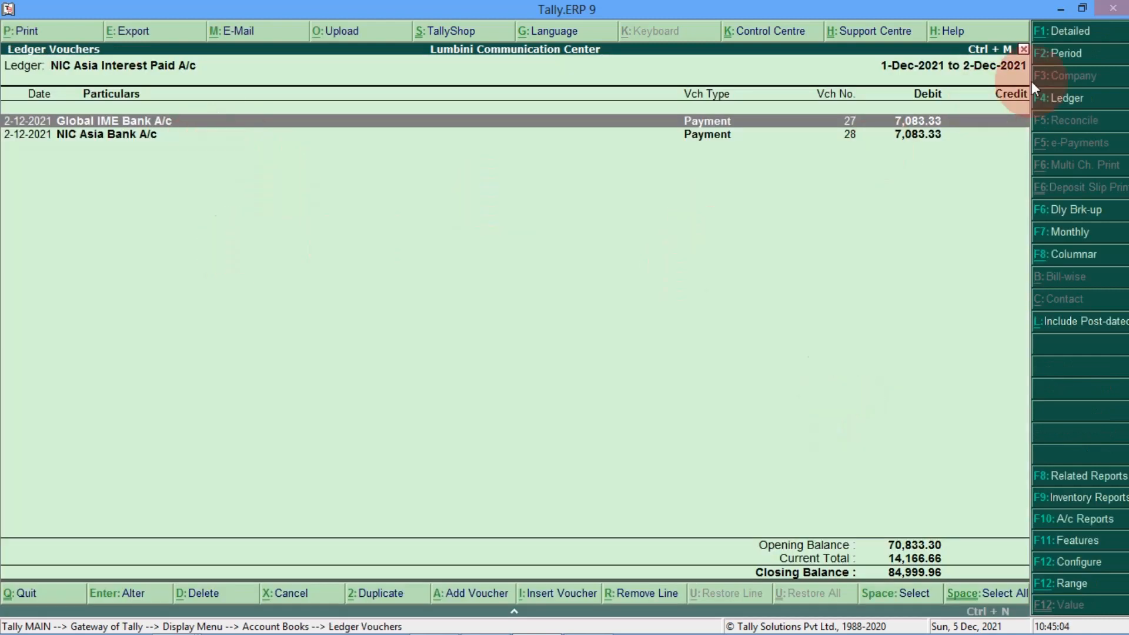
# Step: Set the period from 1-1-2021 and review the twelve 7,083.33 interest payments closing at 84,999.96
pyautogui.click(1058, 53)
pyautogui.write('01-0')
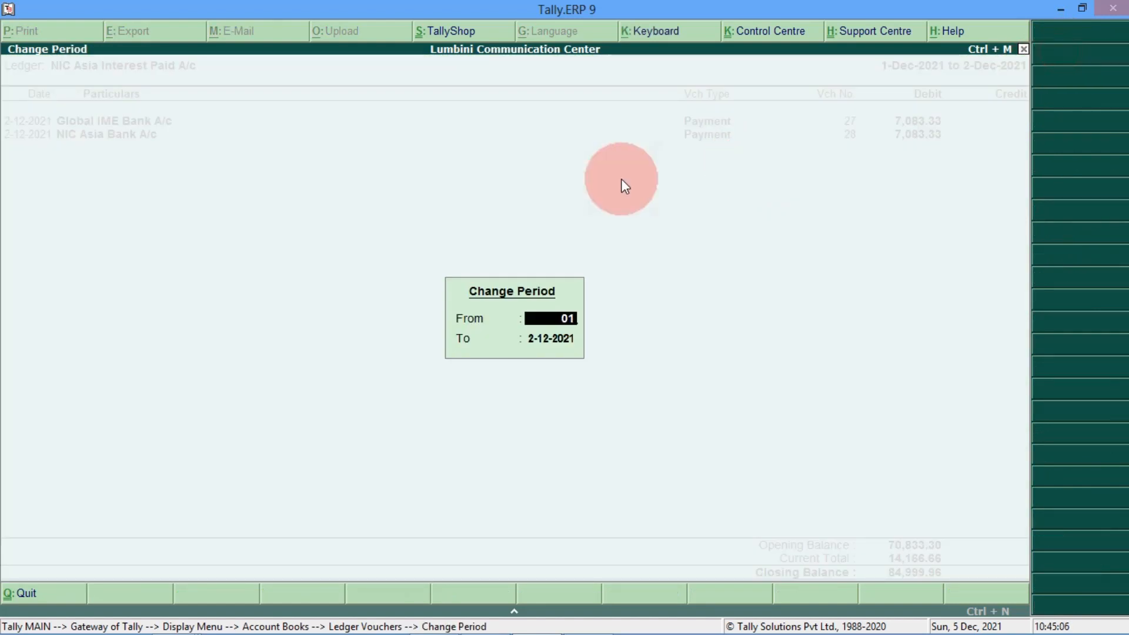
pyautogui.write('1-2021')
pyautogui.press('Return')
pyautogui.press('Return')
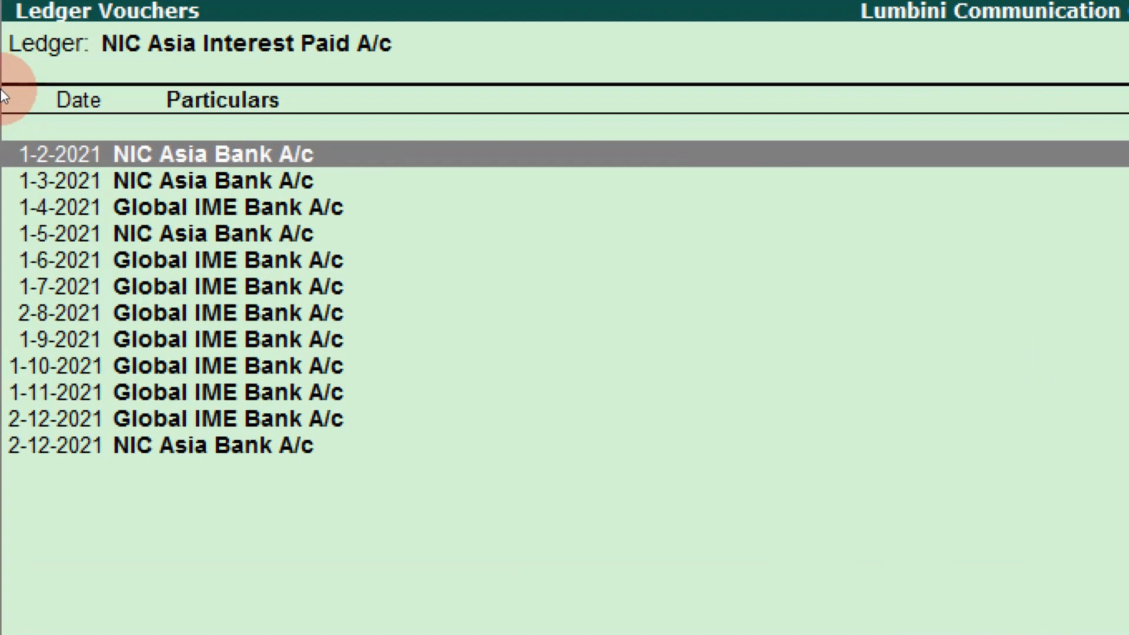
pyautogui.press('Down')
pyautogui.press('Down')
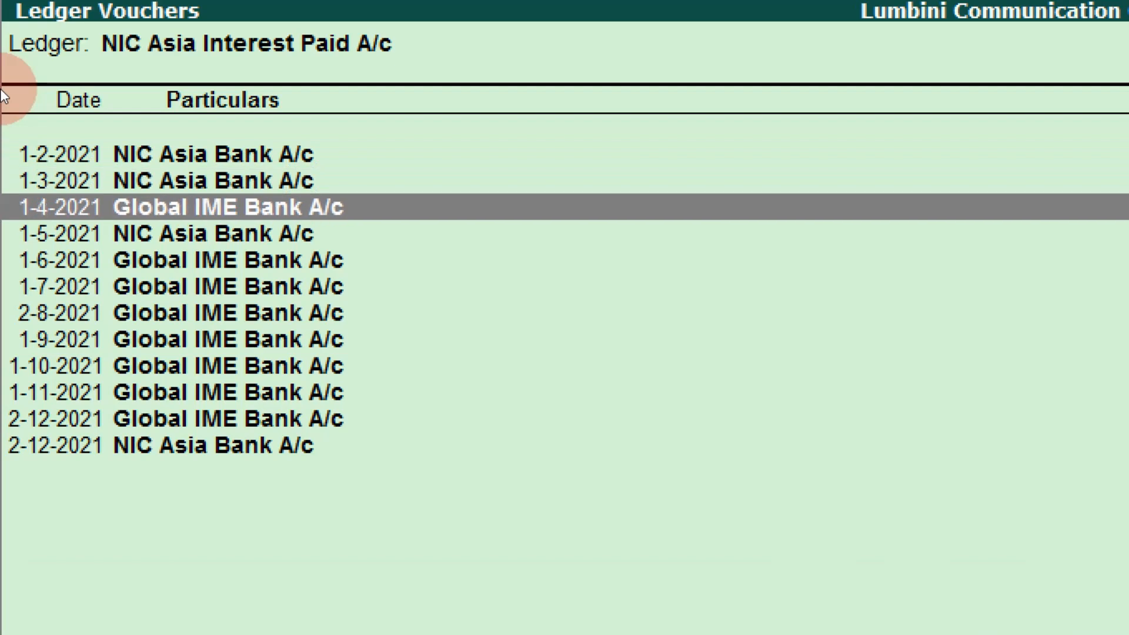
pyautogui.press('Down')
pyautogui.press('Down')
pyautogui.press('Down')
pyautogui.press('Down')
pyautogui.press('Down')
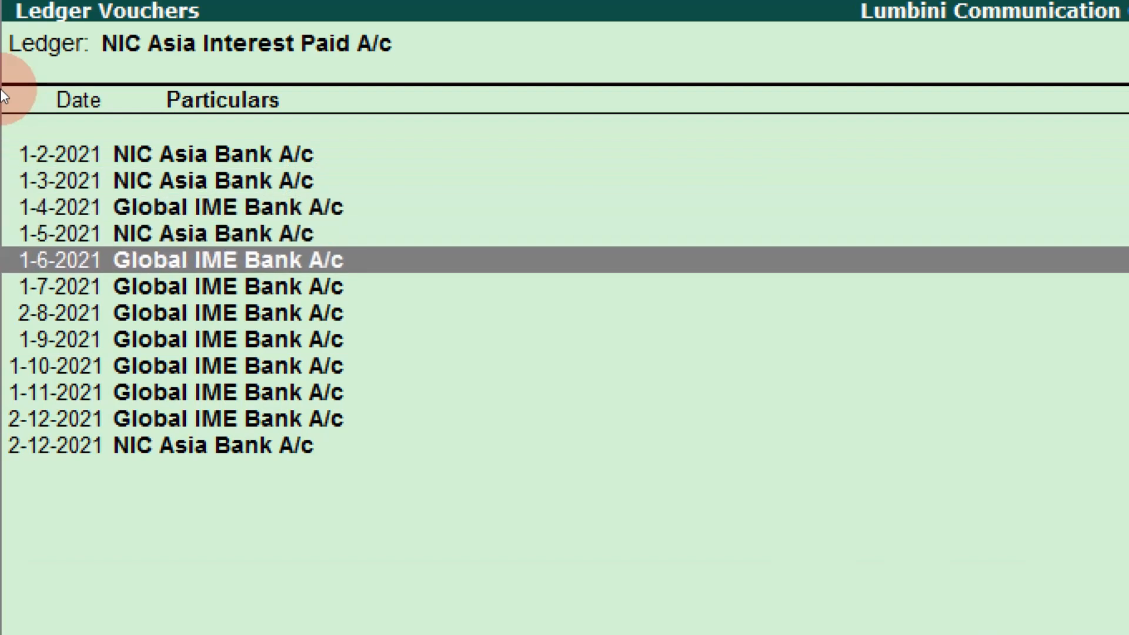
pyautogui.press('Down')
pyautogui.press('Down')
pyautogui.press('Down')
pyautogui.press('Down')
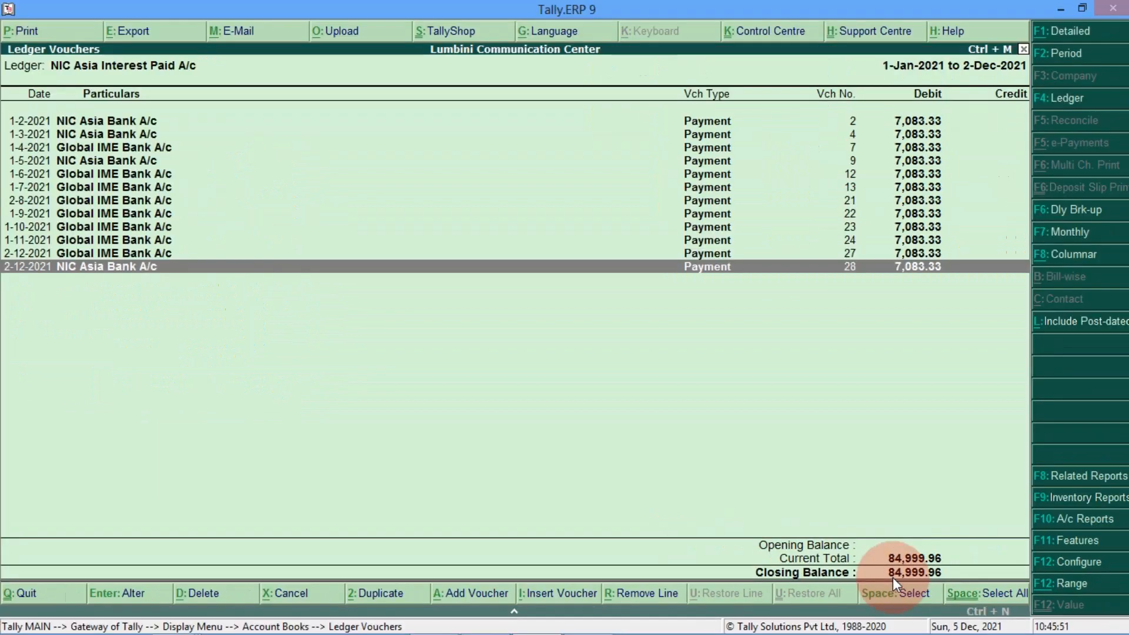
# Step: Open NIC Asia Loan A/c's ledger vouchers for the period from 1-1-2021
pyautogui.press('Escape')
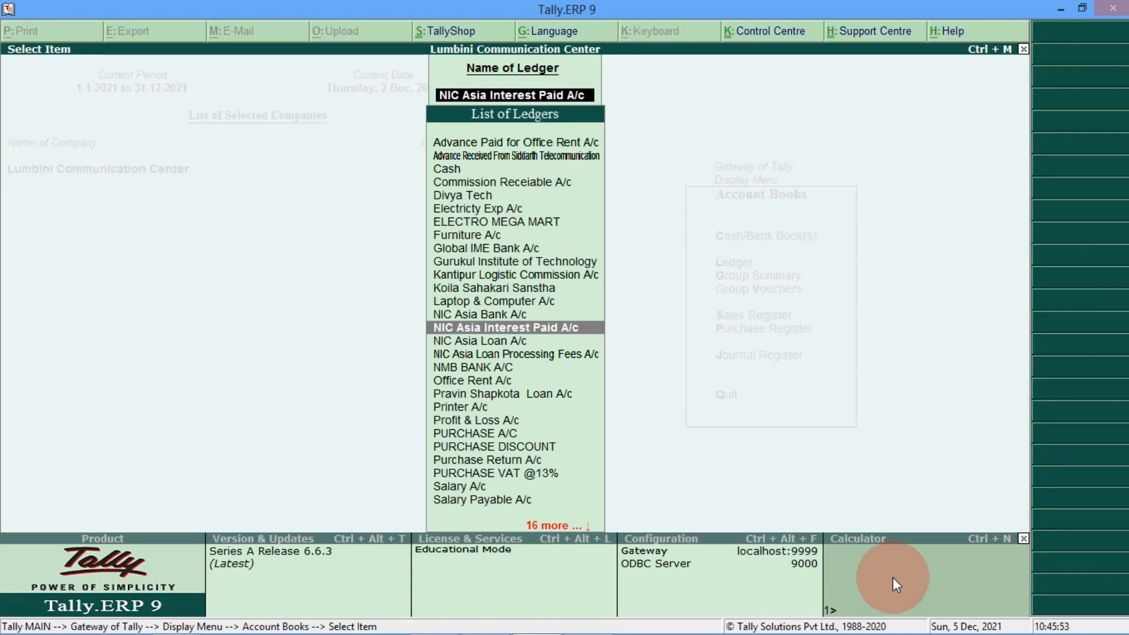
pyautogui.write('NIC')
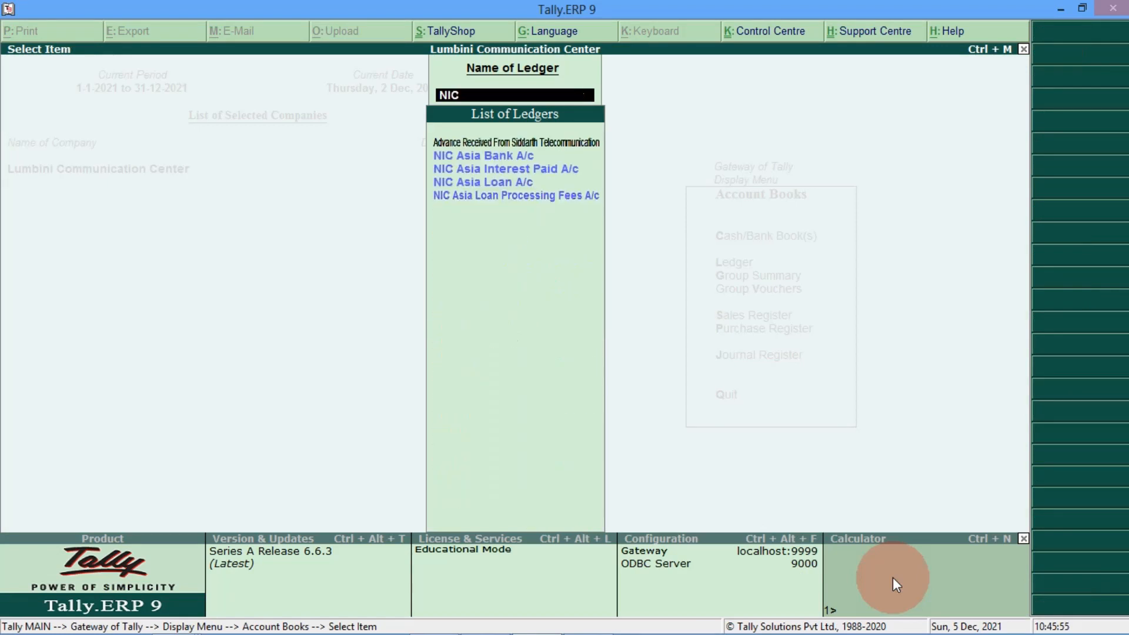
pyautogui.press('Down')
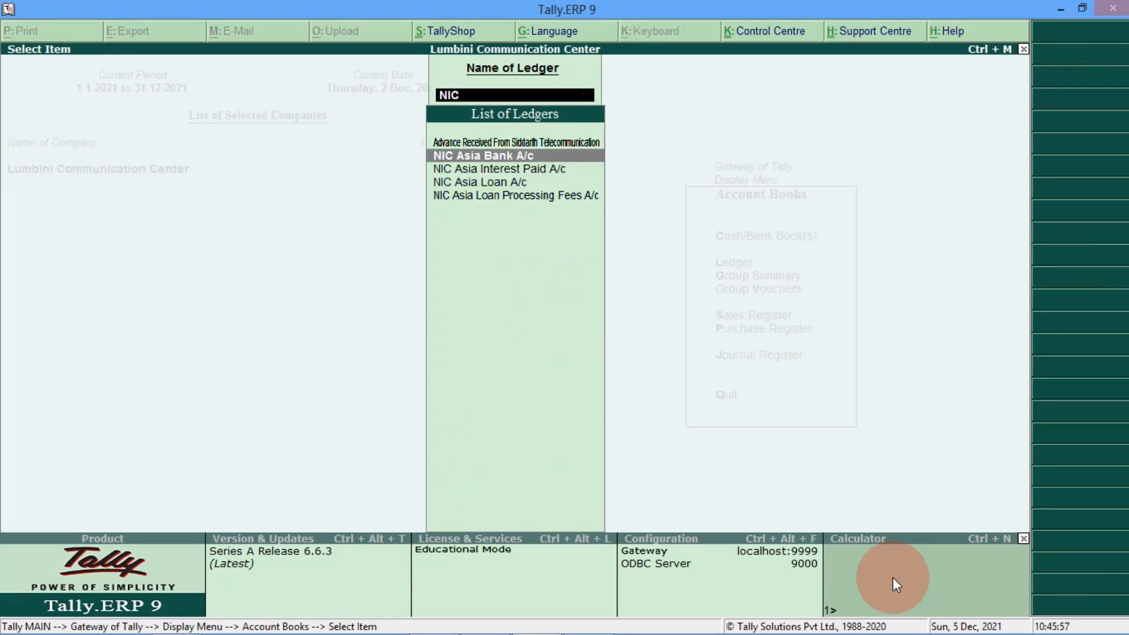
pyautogui.press('Down')
pyautogui.press('Down')
pyautogui.press('Return')
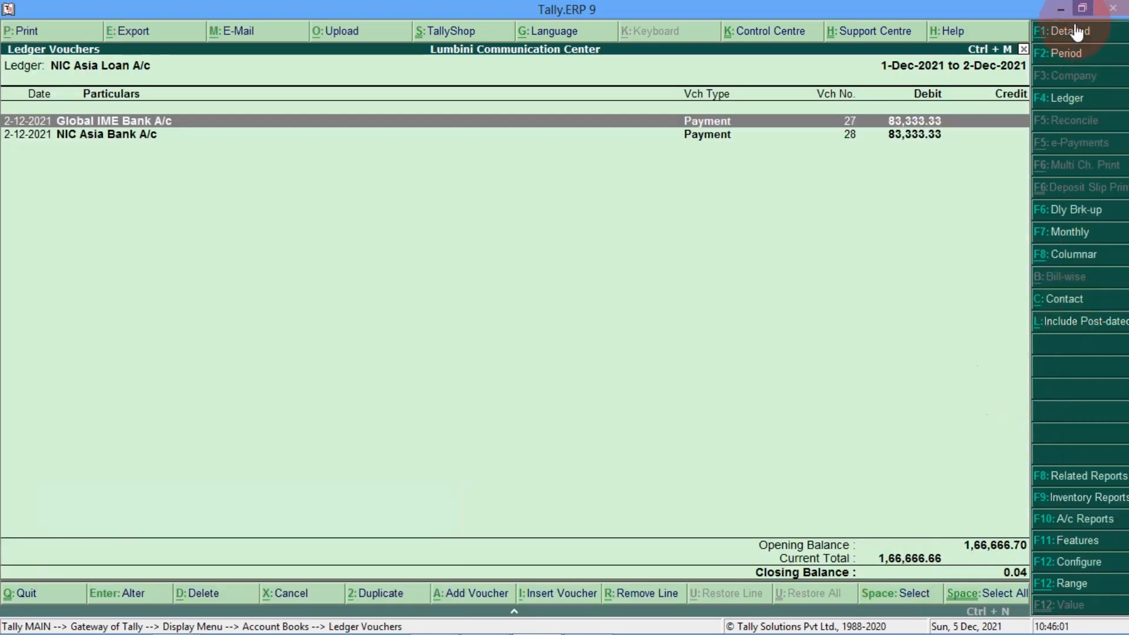
pyautogui.click(1058, 52)
pyautogui.write('01-01-2021')
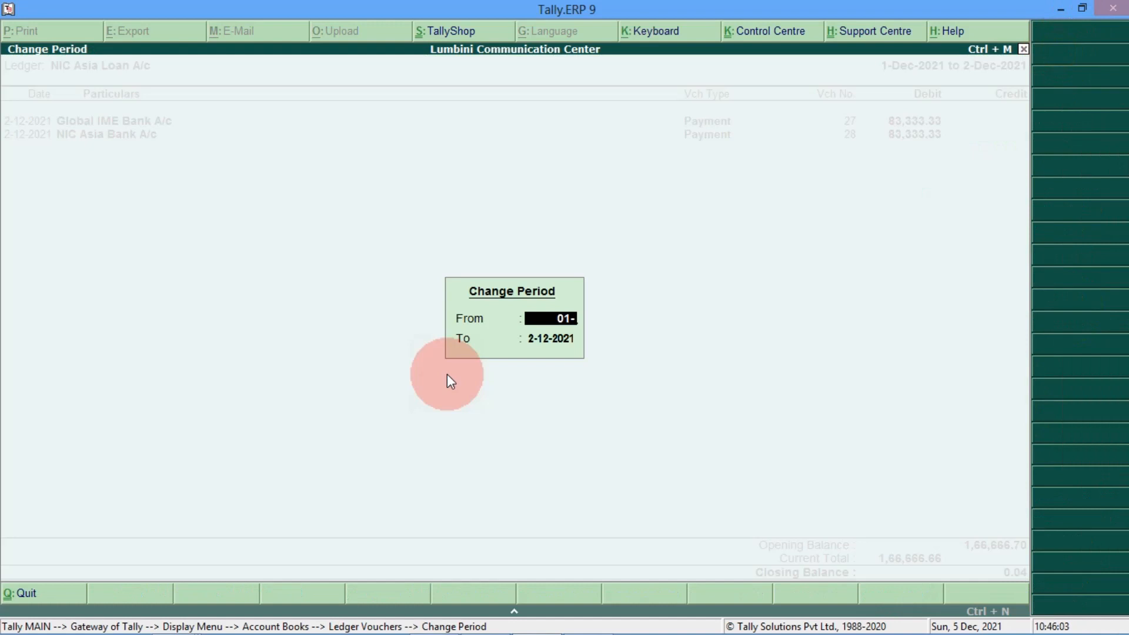
pyautogui.press('Return')
pyautogui.press('Return')
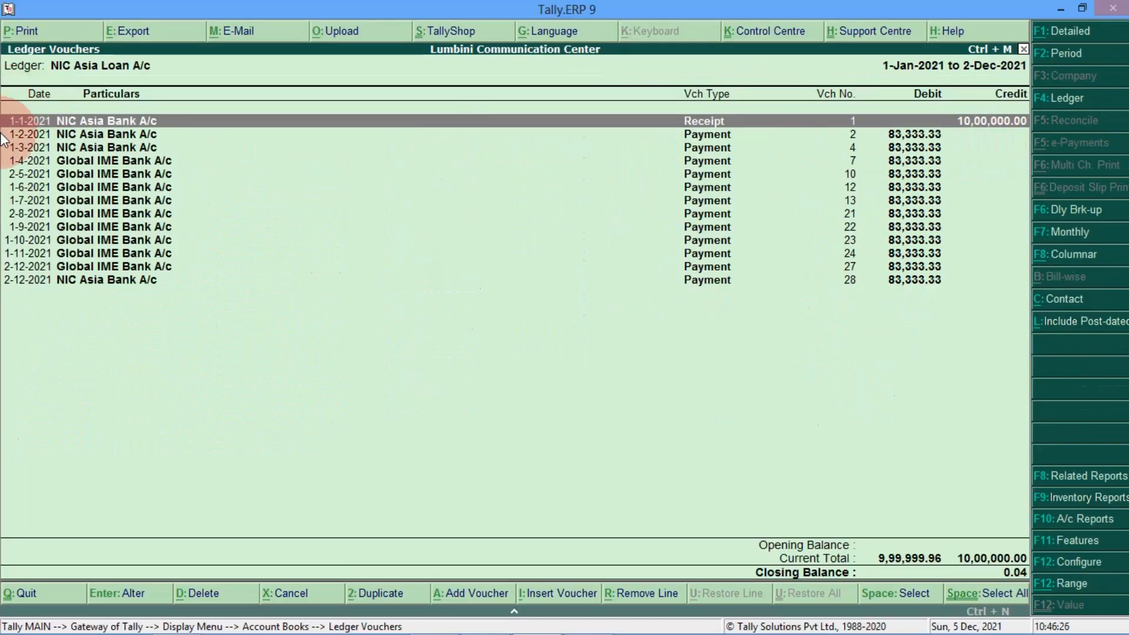
# Step: Review the 10,00,000 receipt and 83,333.33 instalments down to the 0.04 closing balance
pyautogui.click(2, 136)
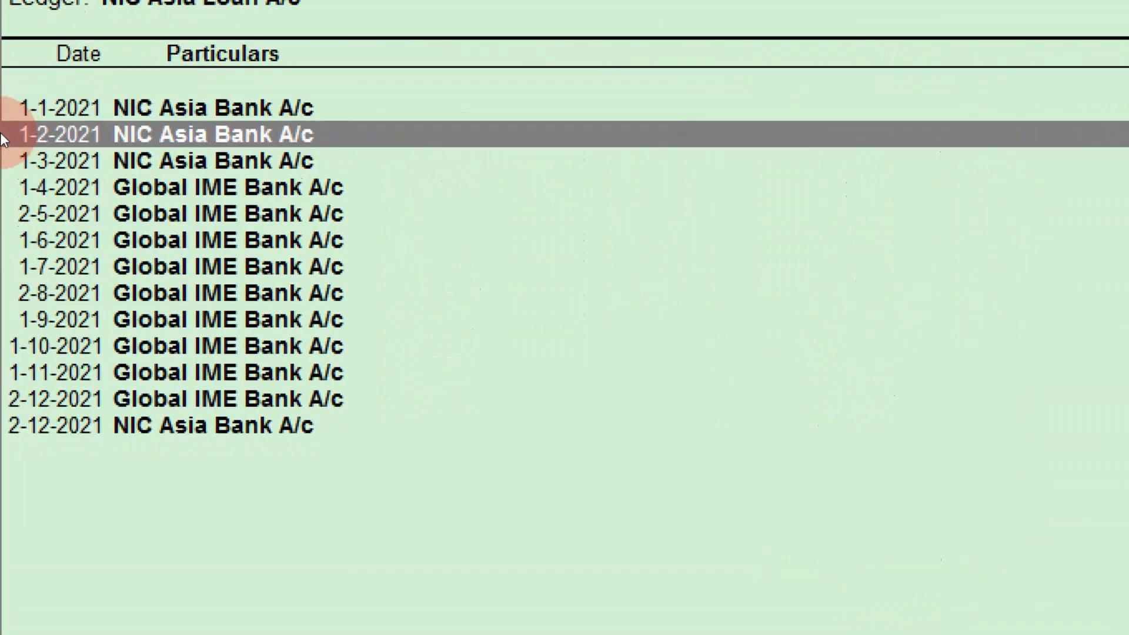
pyautogui.press('Down')
pyautogui.press('Down')
pyautogui.press('Down')
pyautogui.press('Down')
pyautogui.press('Down')
pyautogui.press('Down')
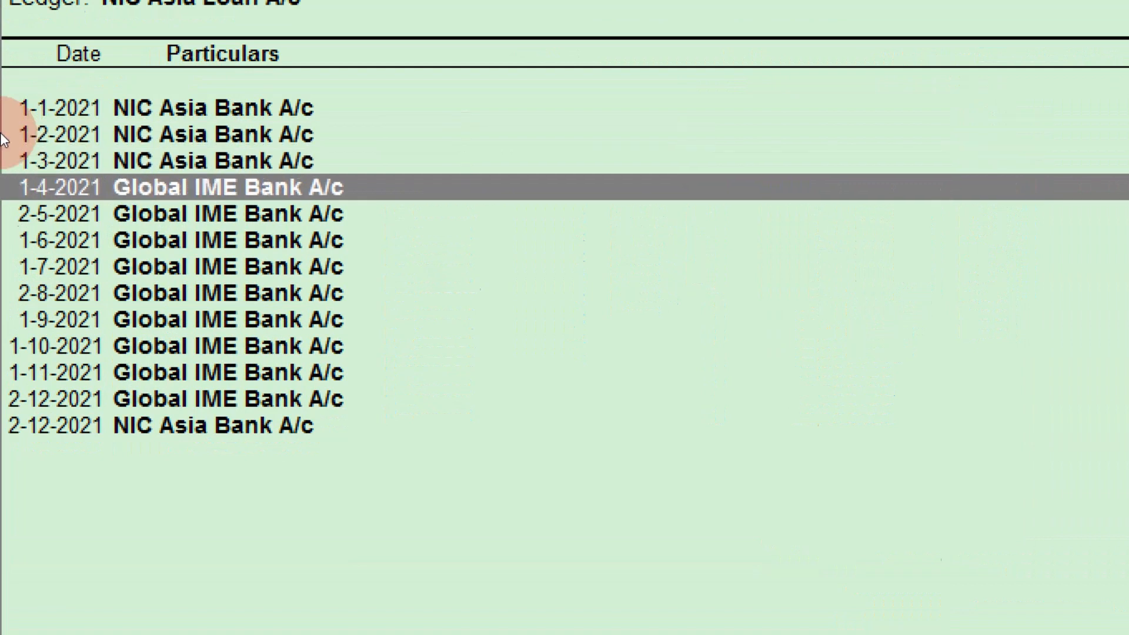
pyautogui.press('Down')
pyautogui.press('Down')
pyautogui.press('Down')
pyautogui.press('Down')
pyautogui.press('Down')
pyautogui.press('Up')
pyautogui.press('Up')
pyautogui.press('Down')
pyautogui.press('Down')
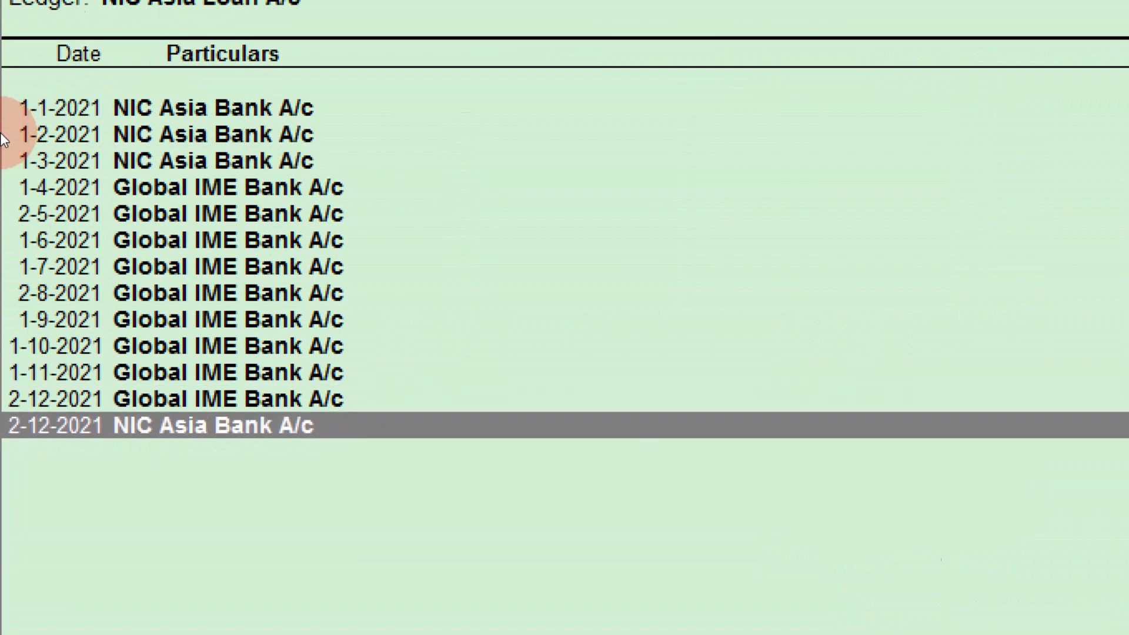
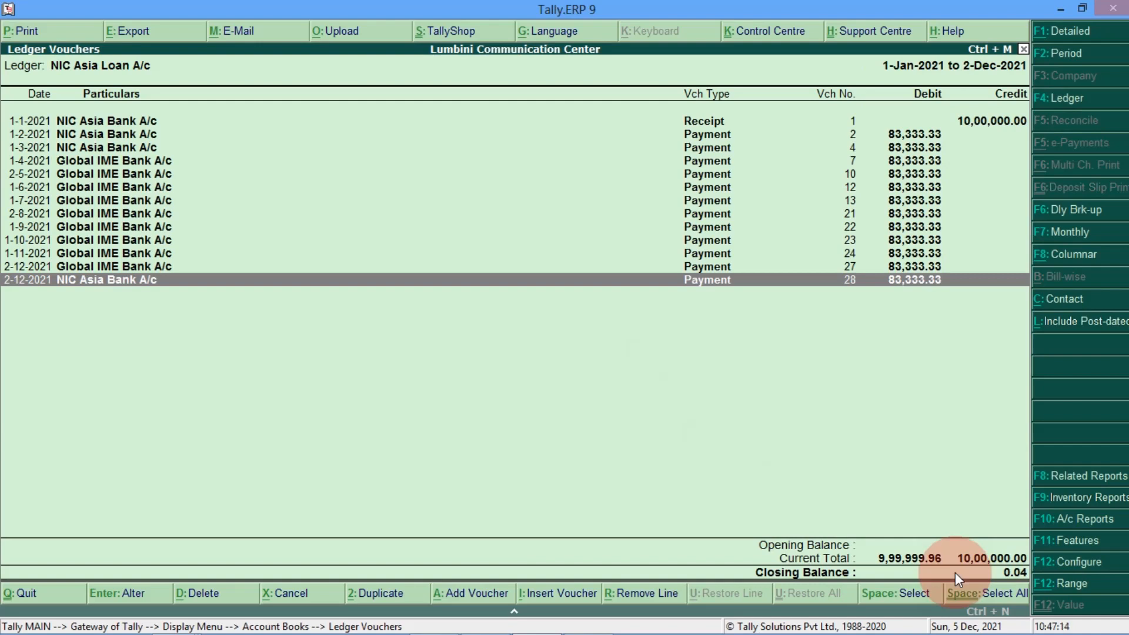
# Step: Close the NIC Asia Loan A/c ledger vouchers and return to Gateway of Tally
pyautogui.press('Escape')
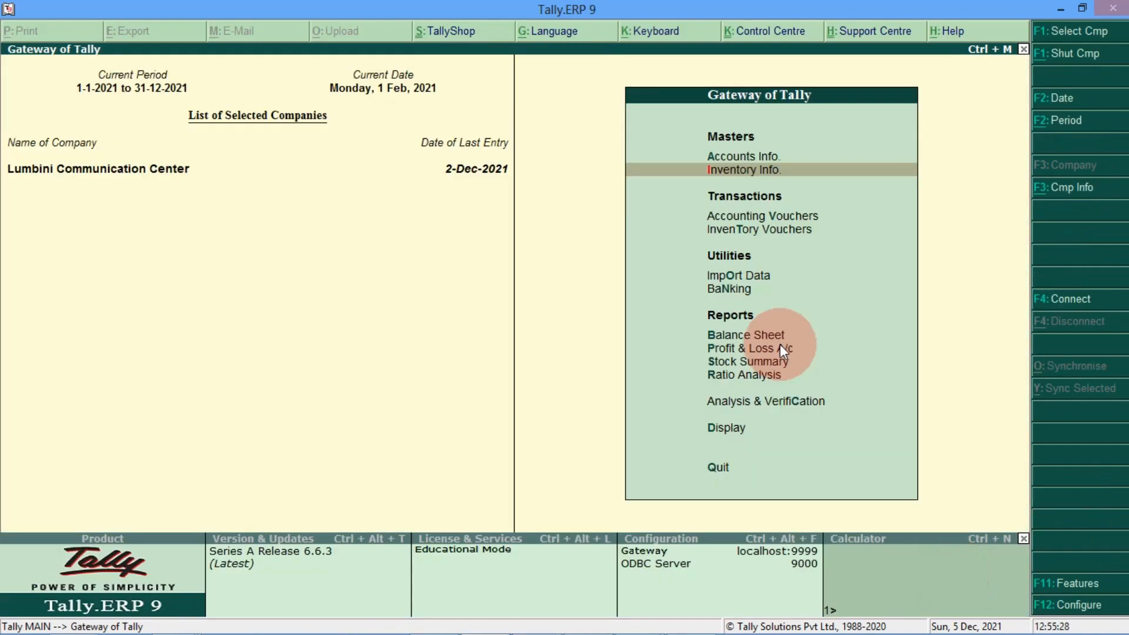
# Step: Start Receipt voucher No. 2 and begin a new loan ledger, typing 'LOAN AC/' in its name
pyautogui.press('Down')
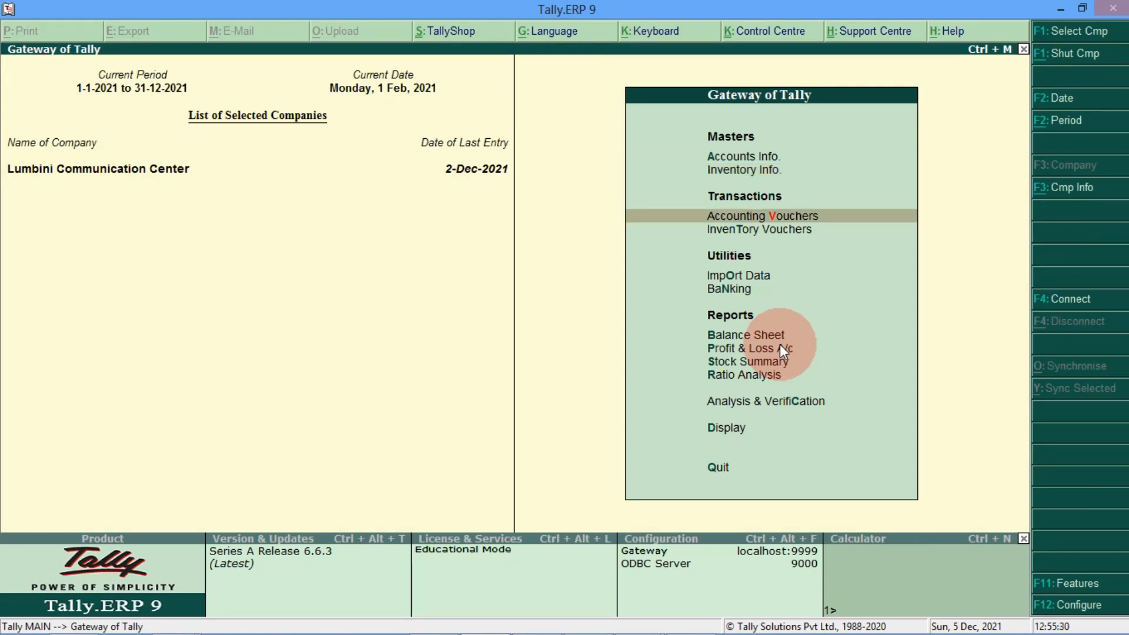
pyautogui.press('Return')
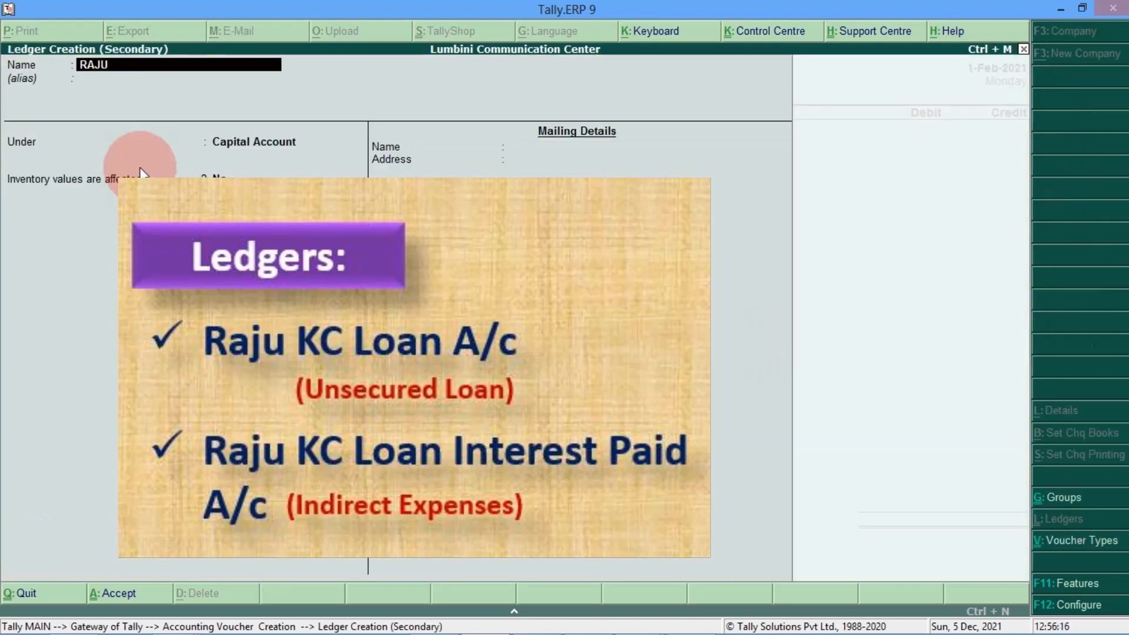
pyautogui.write('LOAN AC/')
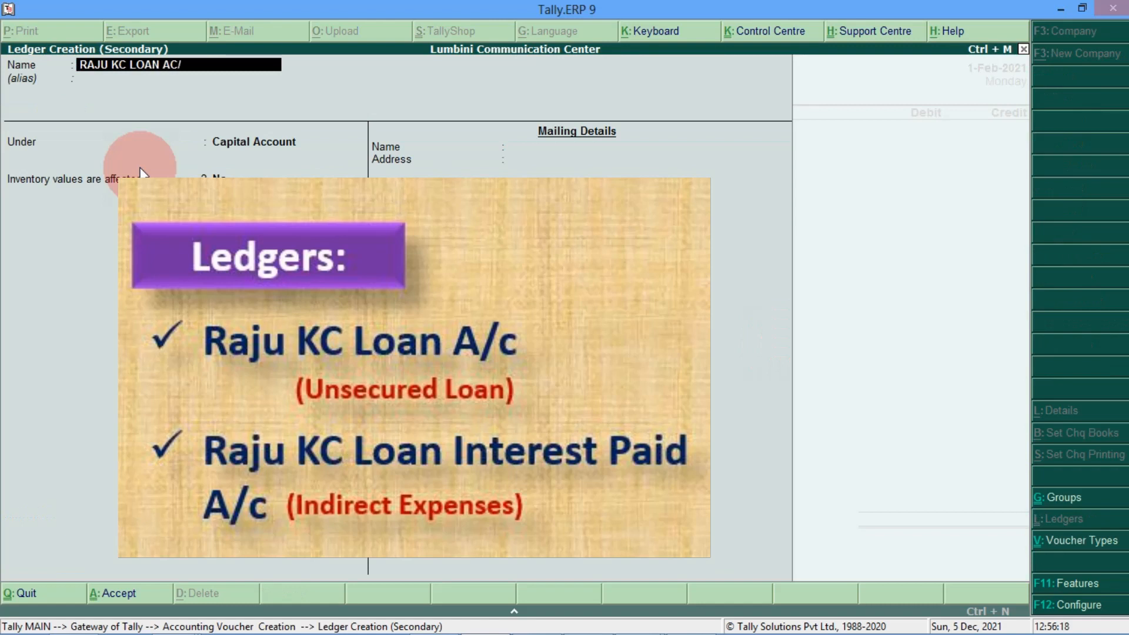
# Step: Correct the ledger name to end in 'A/C' and place it under Unsecured Loans
pyautogui.press('BackSpace')
pyautogui.press('BackSpace')
pyautogui.write('/C')
pyautogui.press('Return')
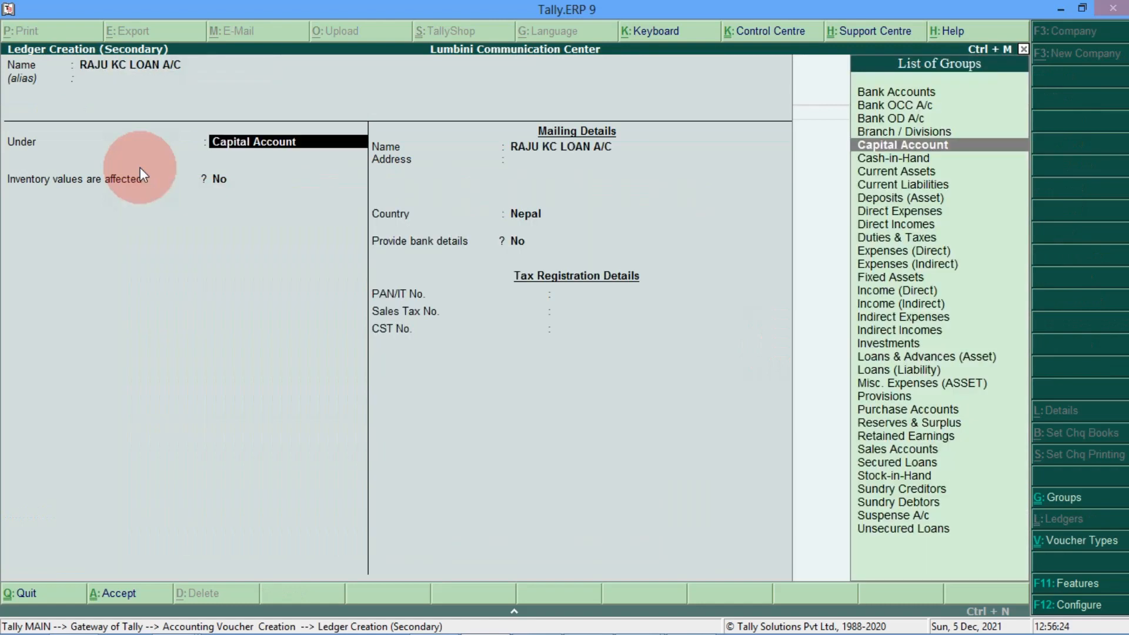
pyautogui.write('UN')
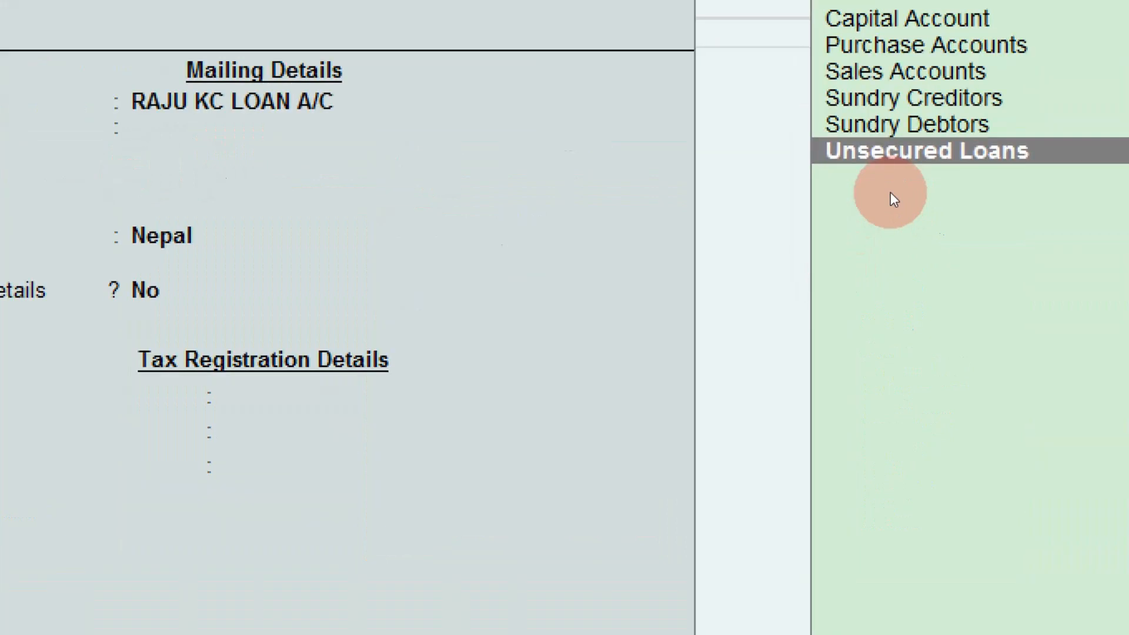
pyautogui.press('Return')
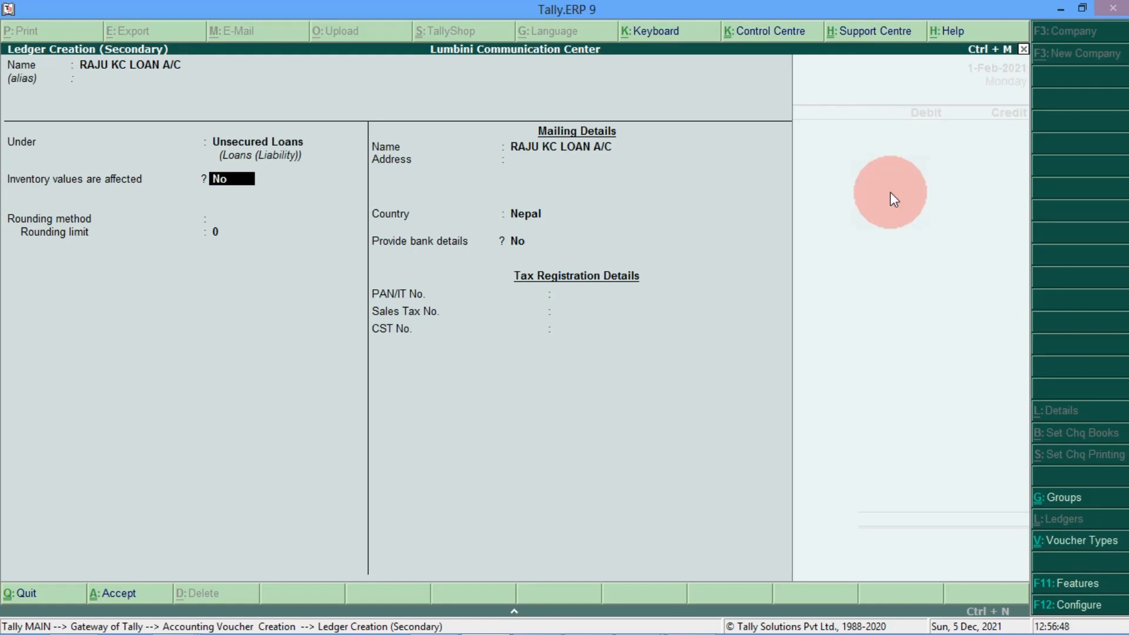
# Step: Leave inventory unaffected, set rounding to Not Applicable with limit 0, and complete the ledger form
pyautogui.press('Return')
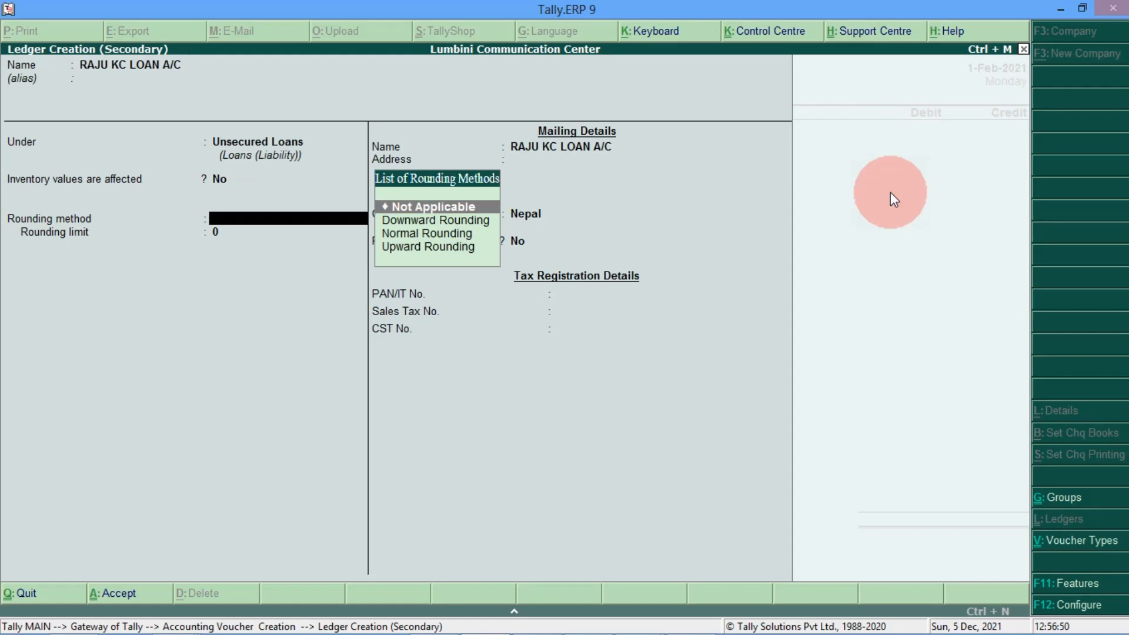
pyautogui.press('Return')
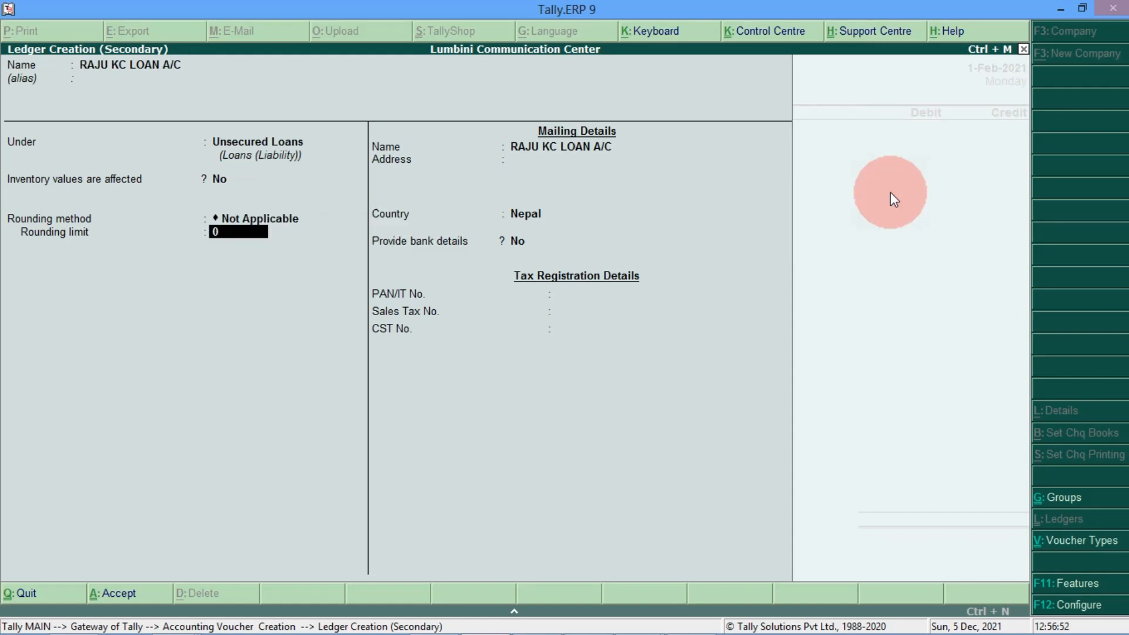
pyautogui.press('Return')
pyautogui.press('Return')
pyautogui.press('Return')
pyautogui.press('Return')
pyautogui.press('Return')
pyautogui.press('Return')
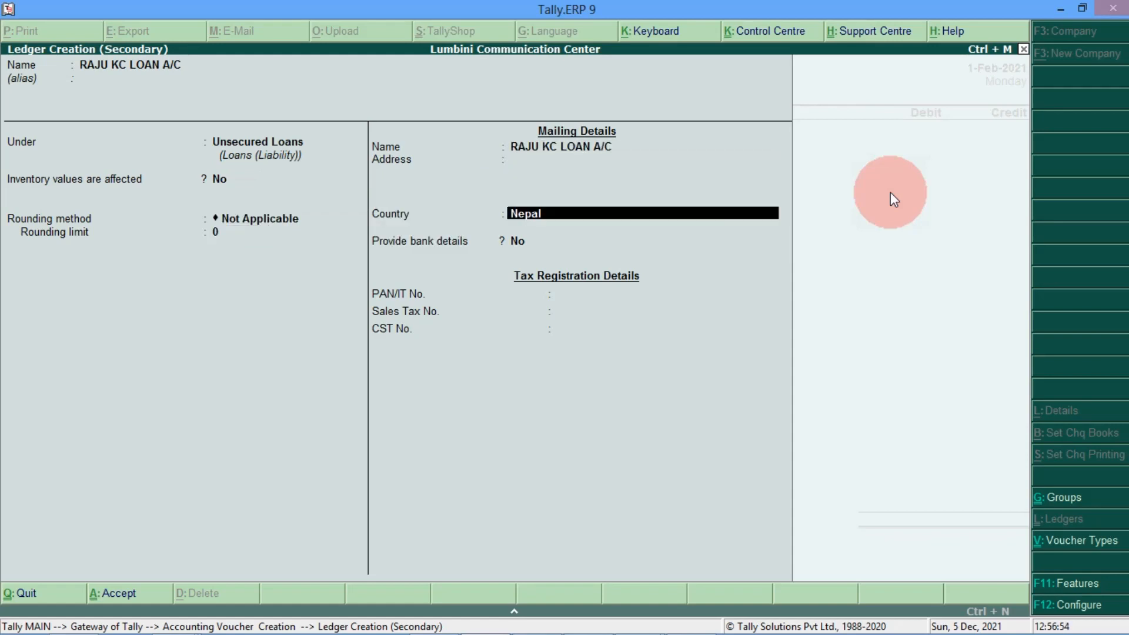
pyautogui.press('Return')
pyautogui.press('Return')
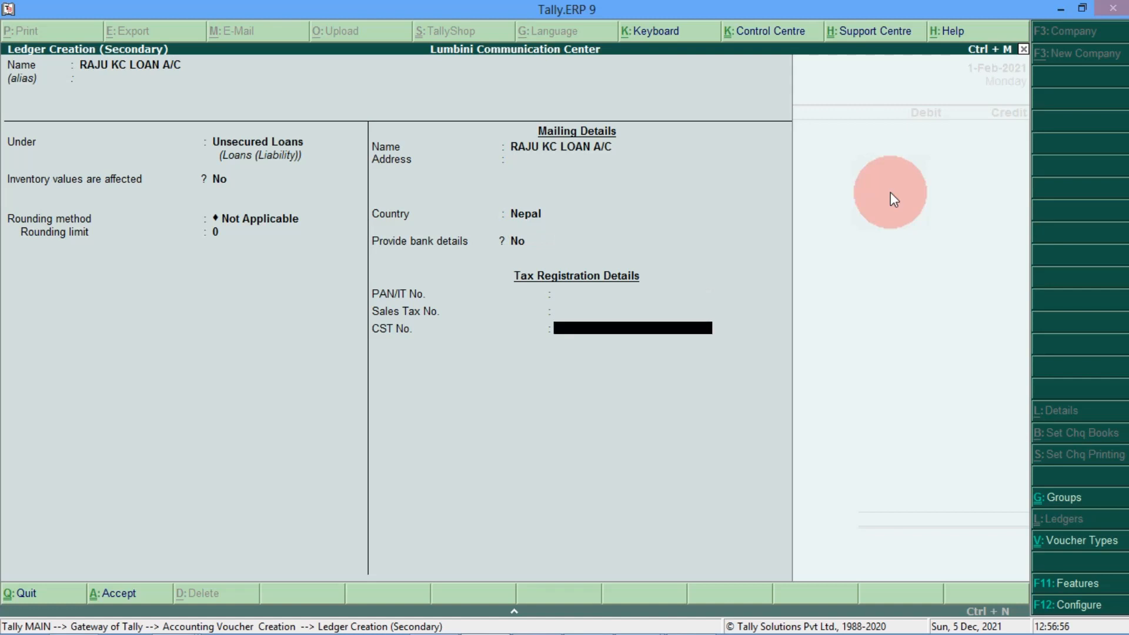
pyautogui.press('Return')
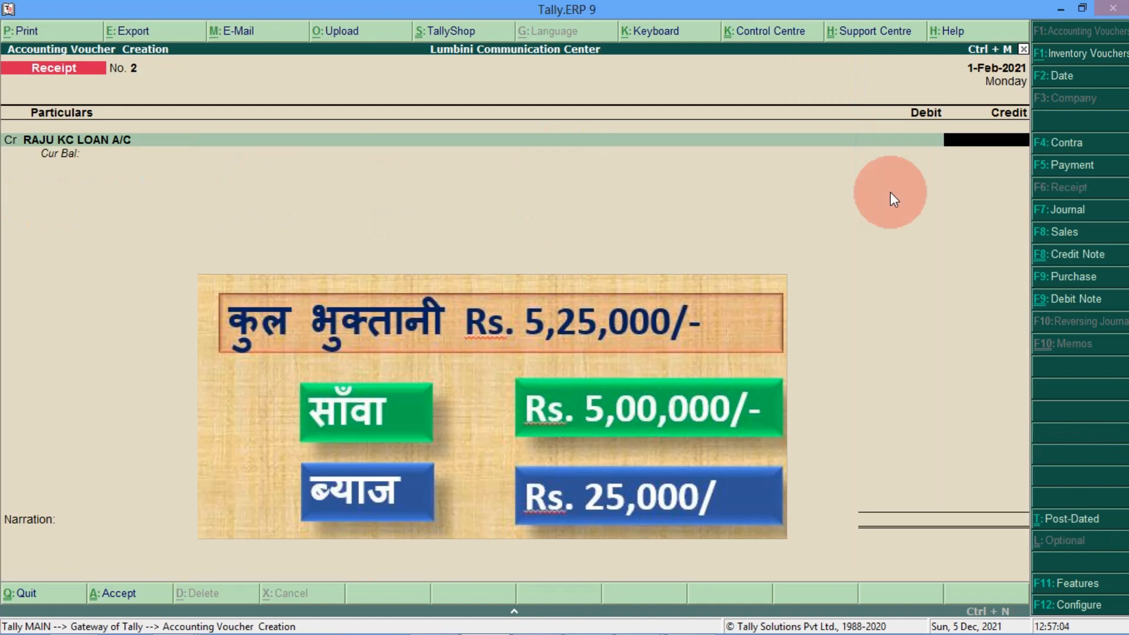
# Step: Credit 5,00,000 to the loan ledger, date the receipt 2-Feb-2021, and debit Global IME Bank A/c
pyautogui.write('500000')
pyautogui.press('Return')
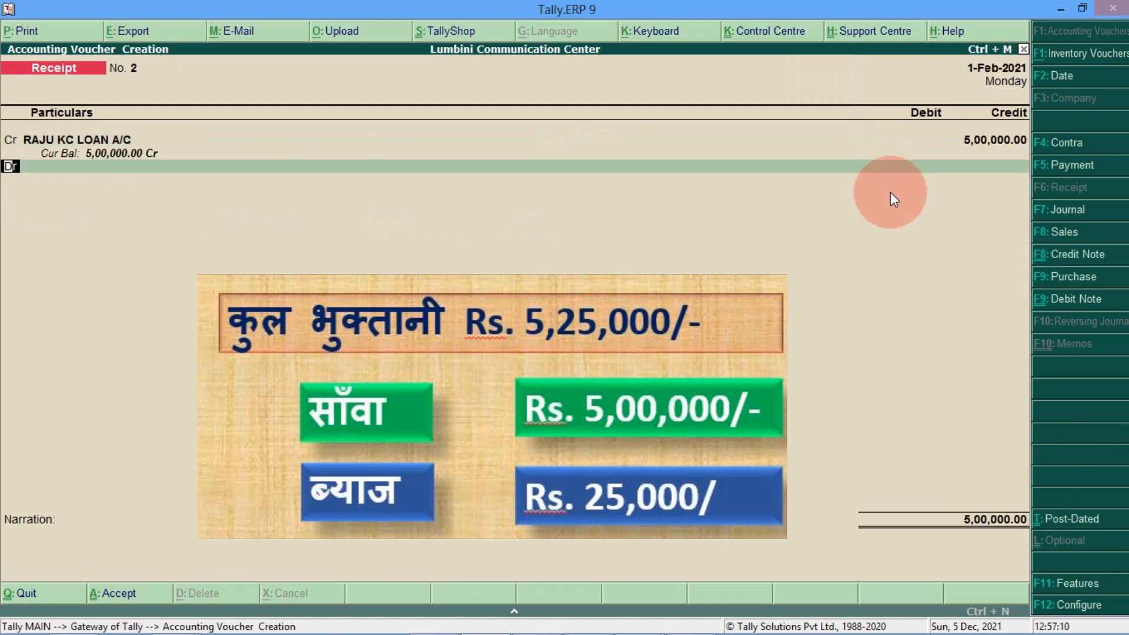
pyautogui.press('F2')
pyautogui.press('Return')
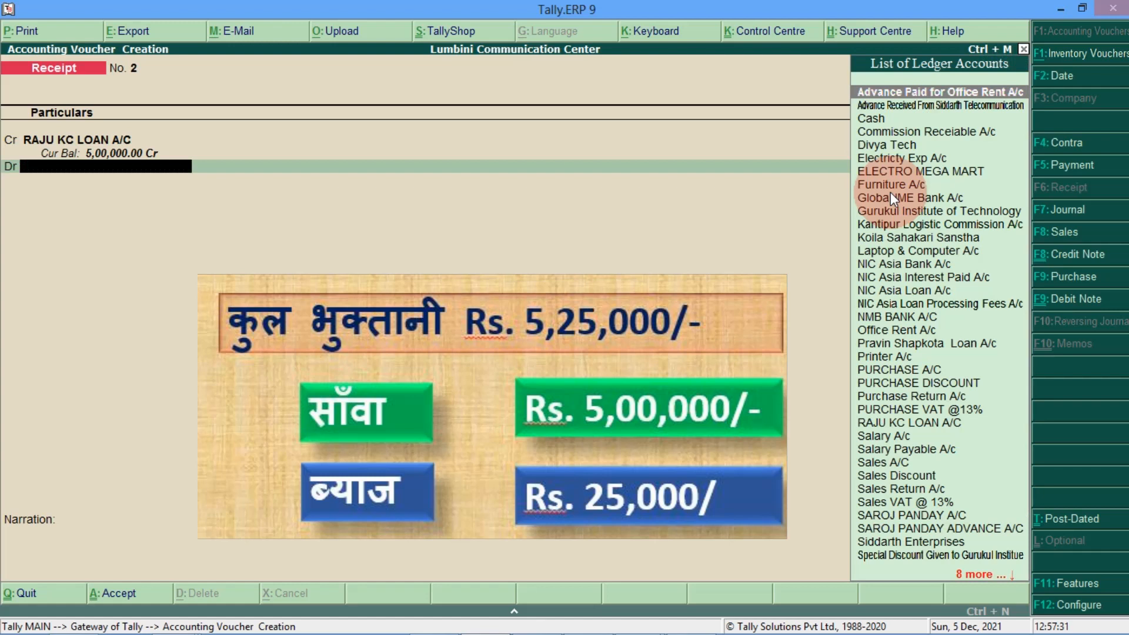
pyautogui.write('GLO')
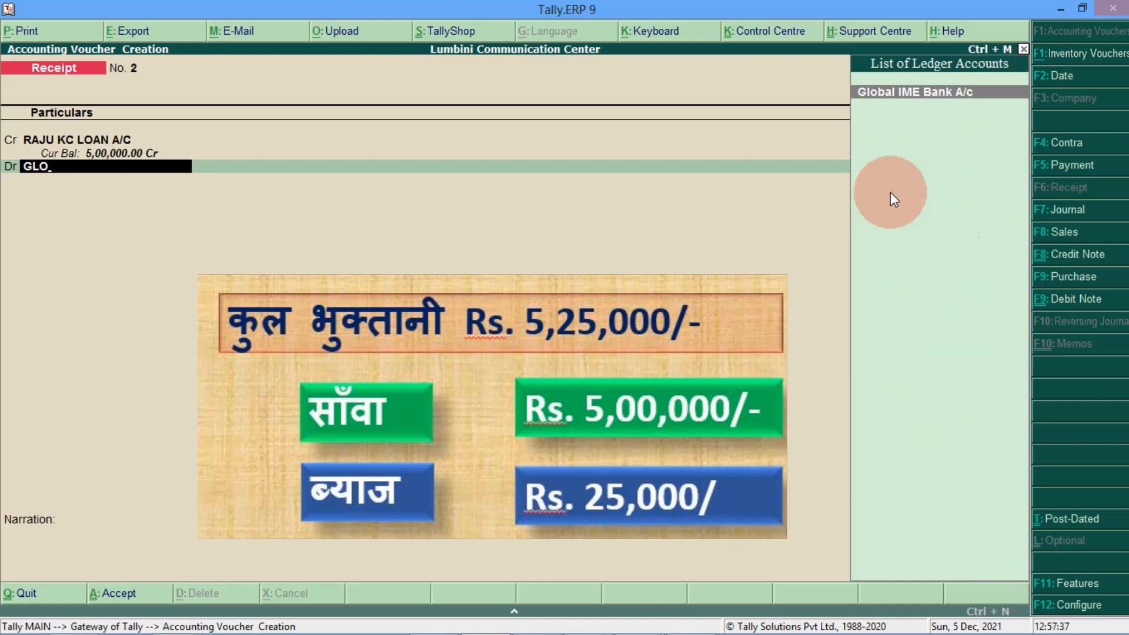
pyautogui.press('Return')
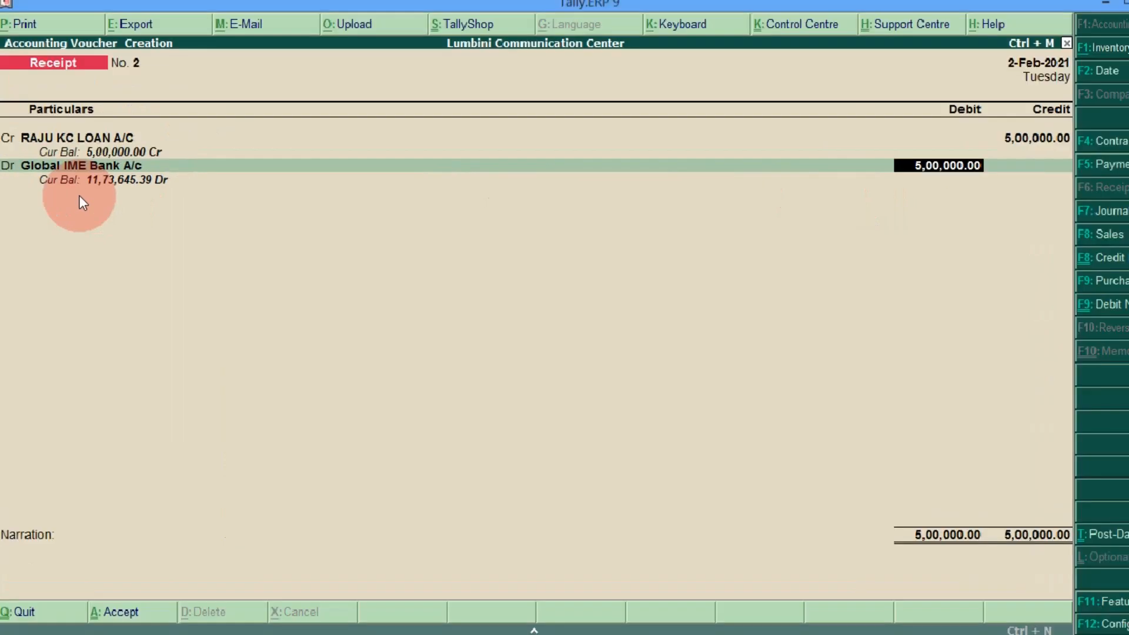
# Step: Complete the Cheque/DD bank allocation and save Receipt No. 2 without narration
pyautogui.press('Return')
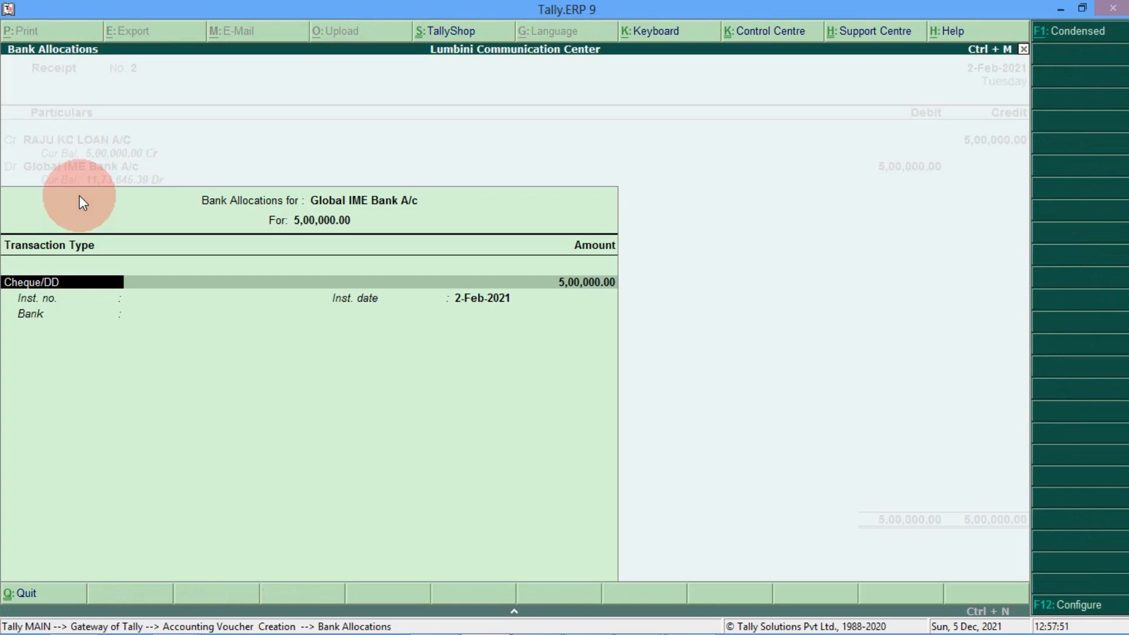
pyautogui.press('Return')
pyautogui.press('Return')
pyautogui.press('Return')
pyautogui.press('Return')
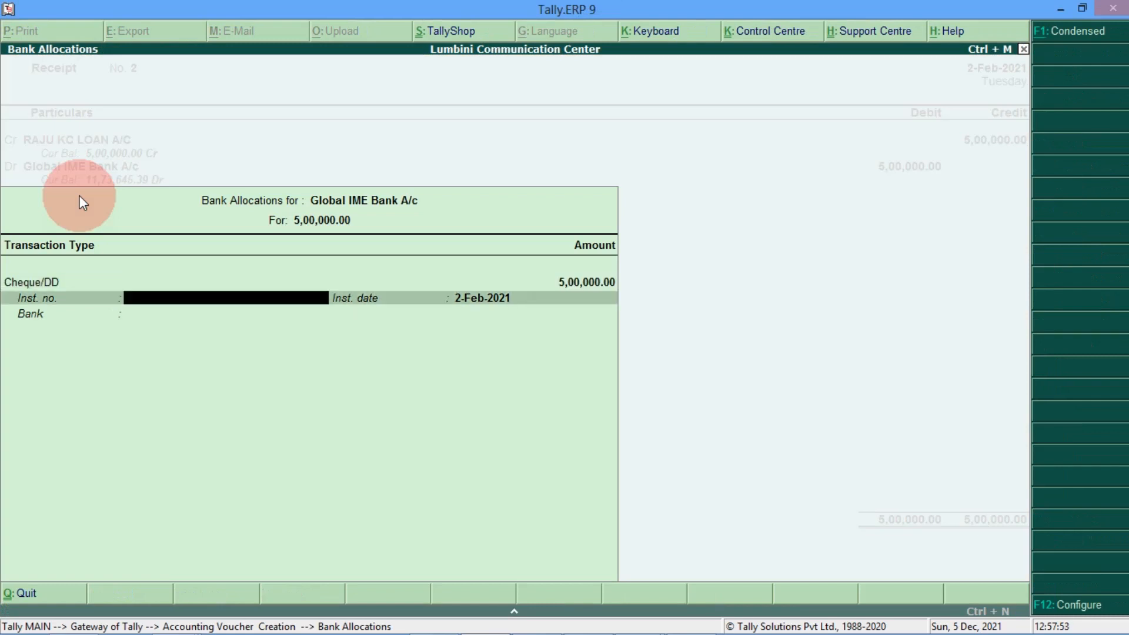
pyautogui.press('Return')
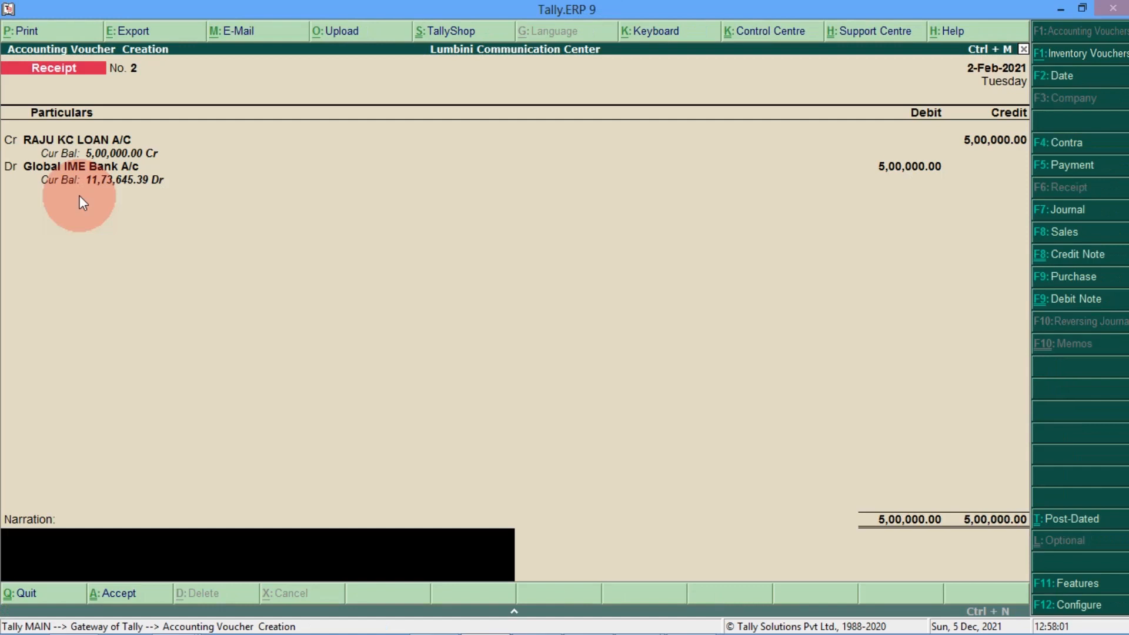
pyautogui.press('Return')
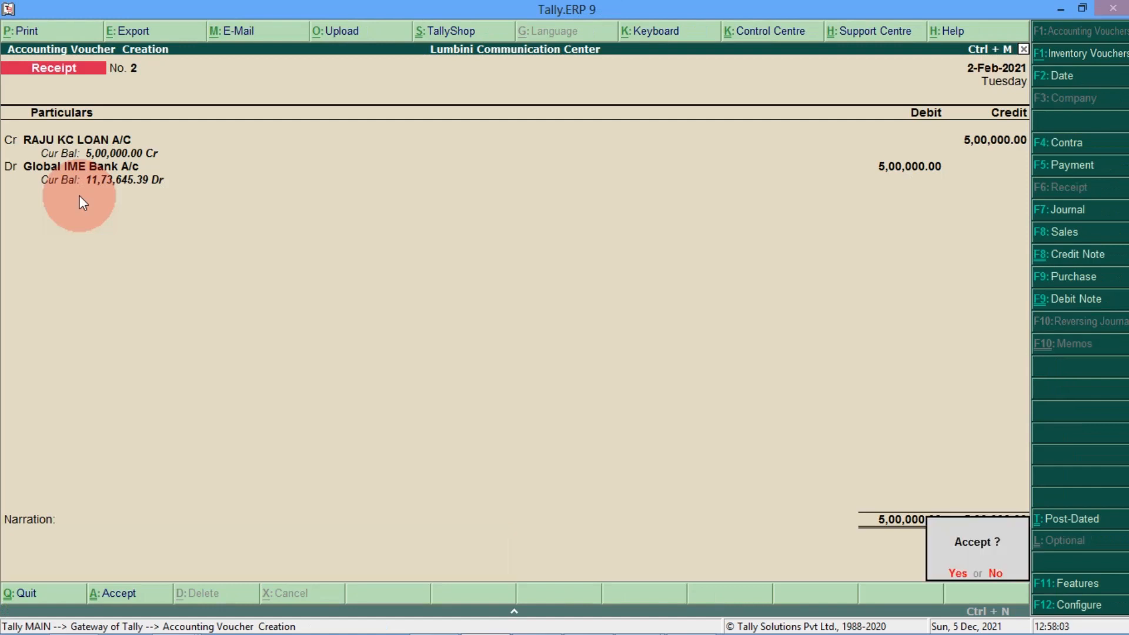
pyautogui.press('Return')
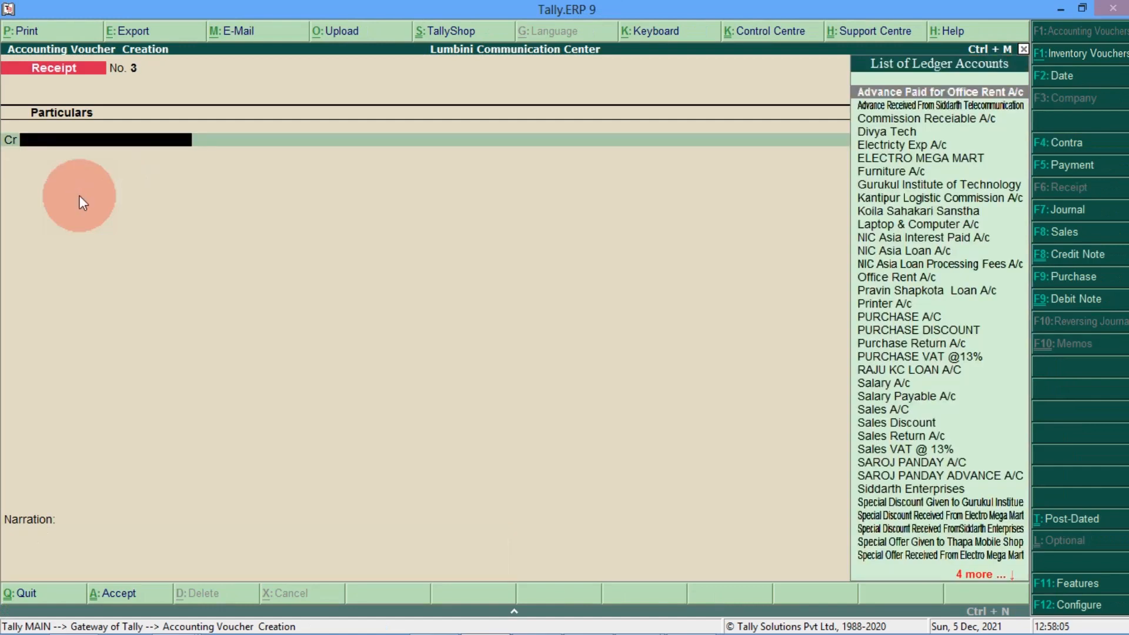
# Step: Open the detailed Balance Sheet and move to the Unsecured Loans row
pyautogui.press('Escape')
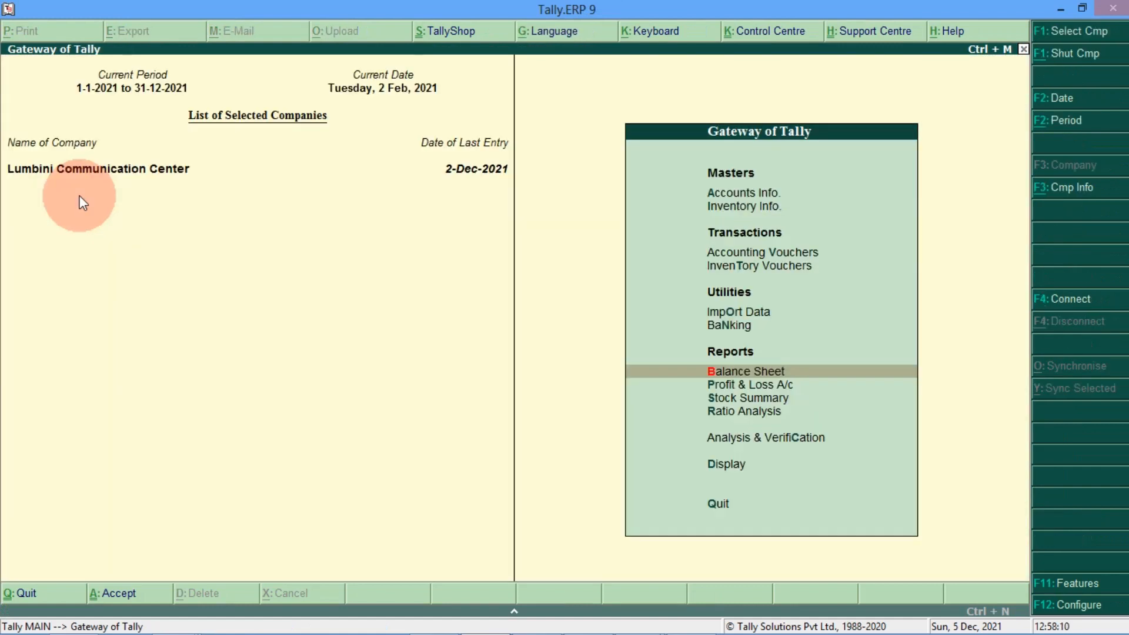
pyautogui.press('Return')
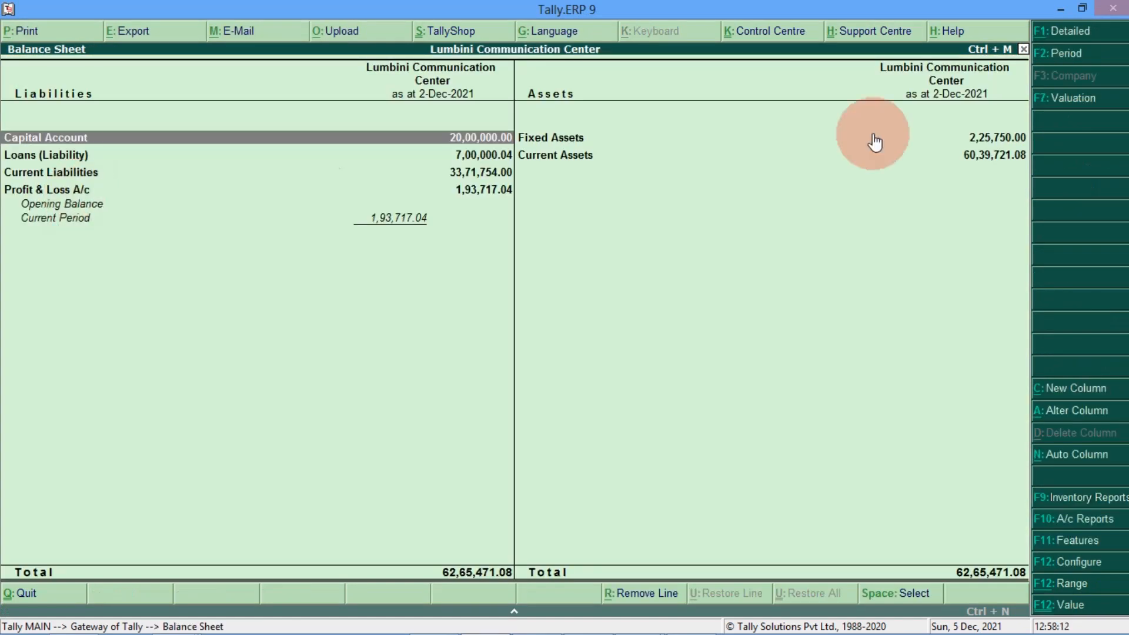
pyautogui.click(1067, 31)
pyautogui.press('Up')
pyautogui.press('Up')
pyautogui.press('Up')
pyautogui.press('Up')
pyautogui.press('Up')
pyautogui.press('Up')
pyautogui.press('Up')
pyautogui.press('Up')
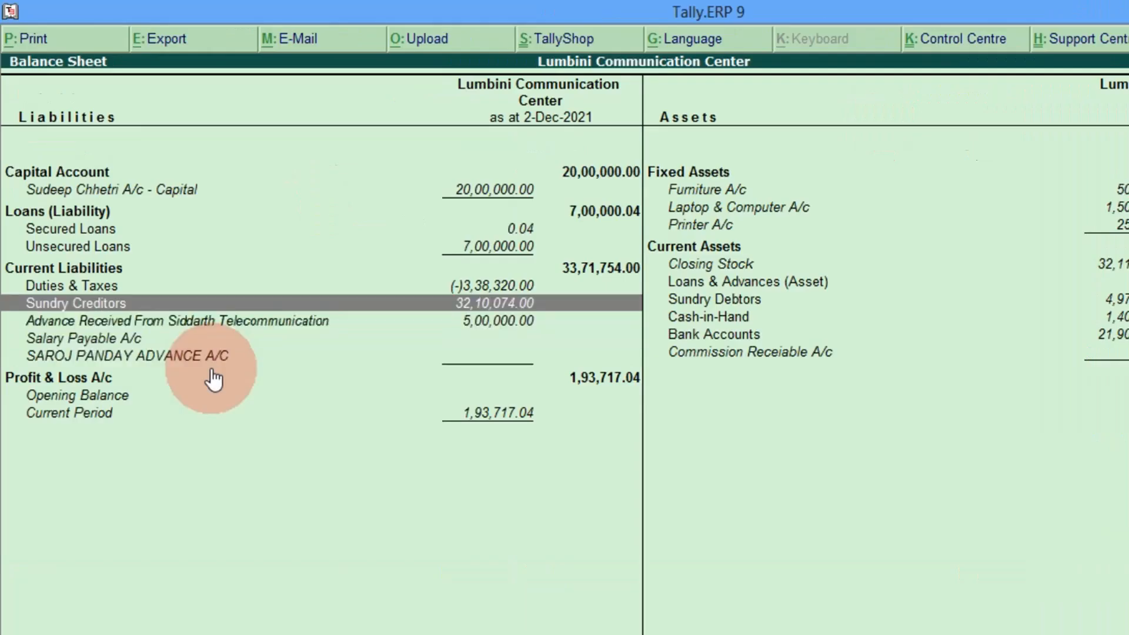
pyautogui.press('Down')
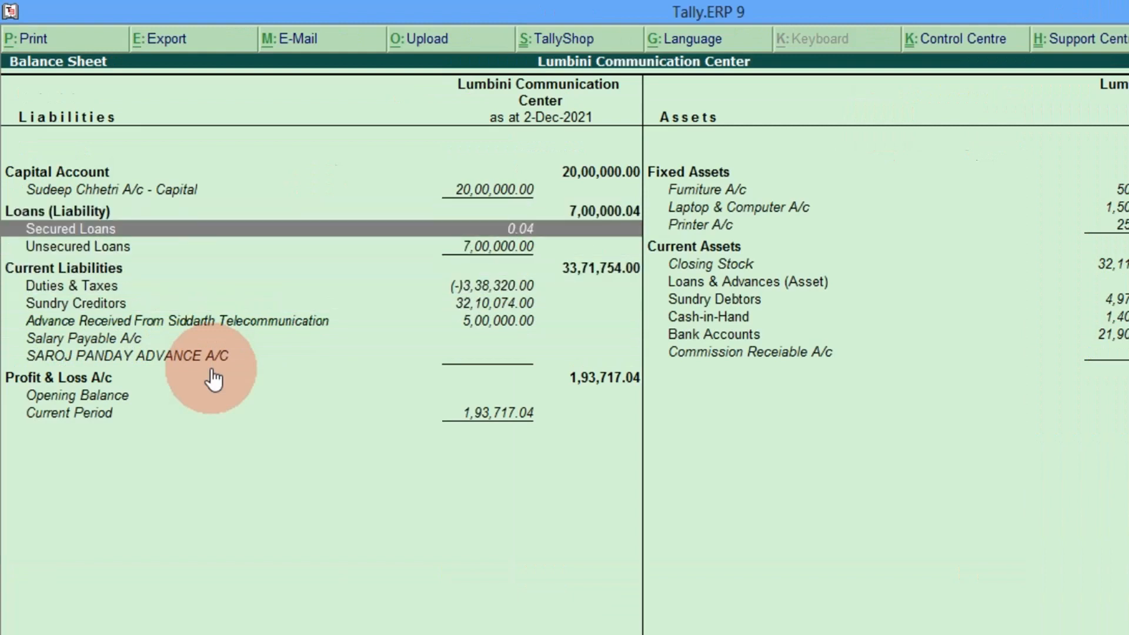
pyautogui.press('Down')
pyautogui.press('Up')
pyautogui.press('Down')
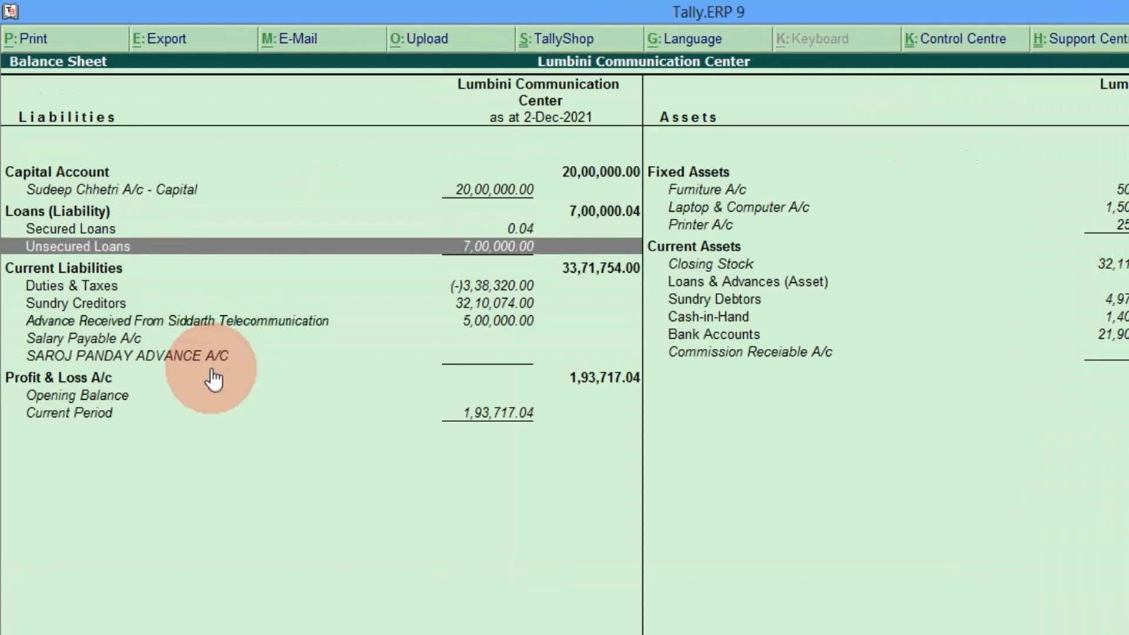
# Step: Review the Unsecured Loans ledgers, Koila Sahakari Sanstha and the new 5,00,000.00 loan, then return to Gateway
pyautogui.press('Return')
pyautogui.press('Down')
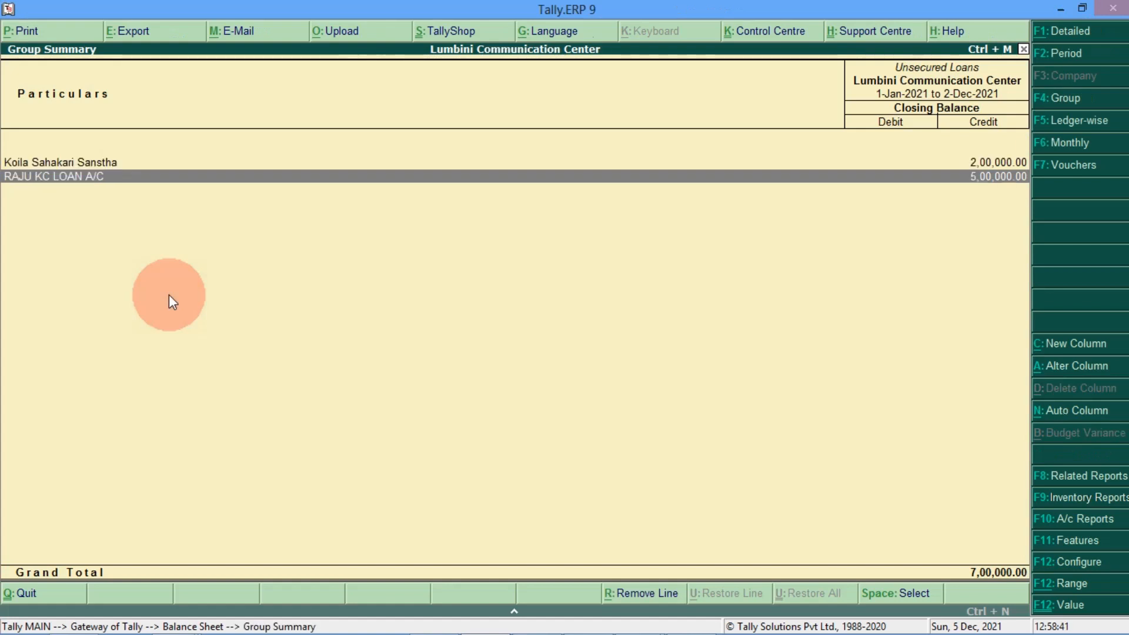
pyautogui.press('Up')
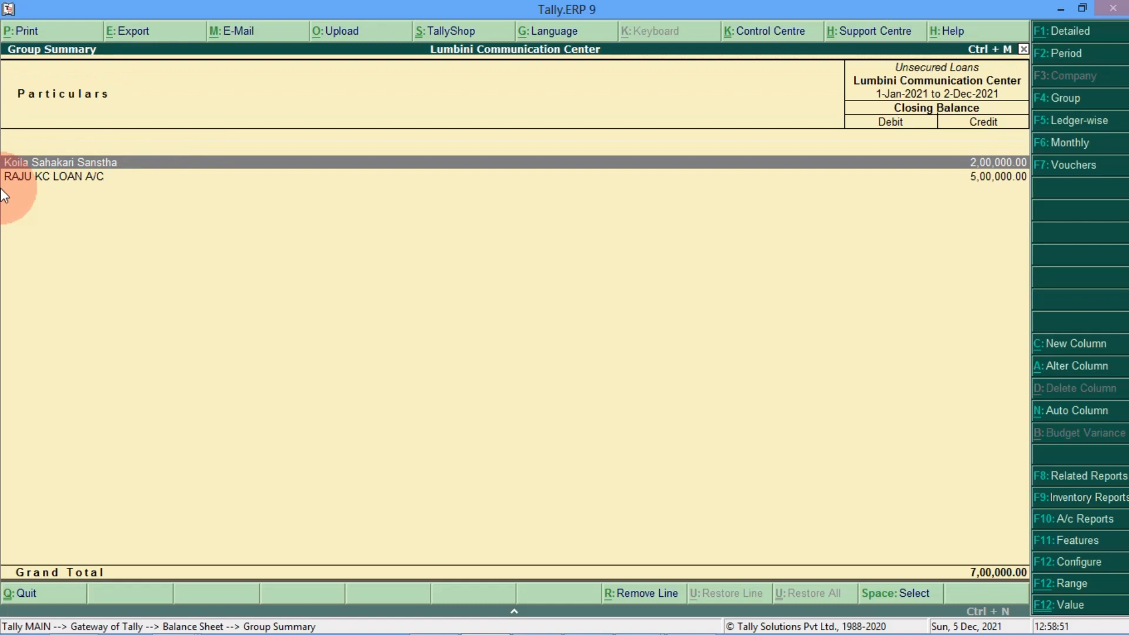
pyautogui.press('Escape')
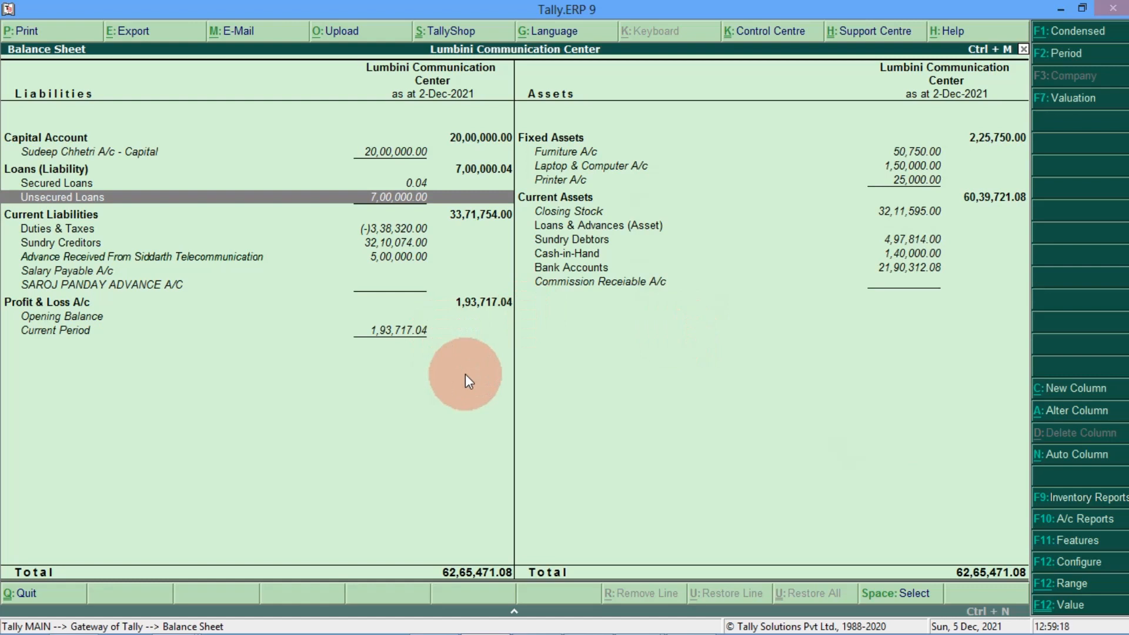
pyautogui.press('Escape')
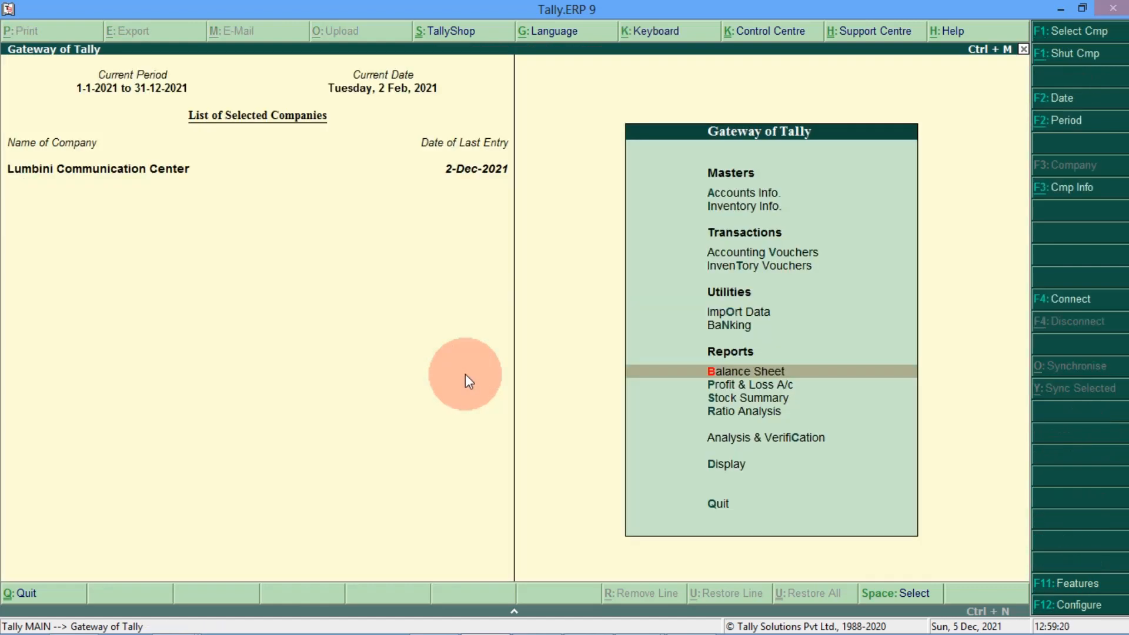
# Step: Open a new Payment voucher dated 01-12-2021
pyautogui.press('Up')
pyautogui.press('Up')
pyautogui.press('Up')
pyautogui.press('Up')
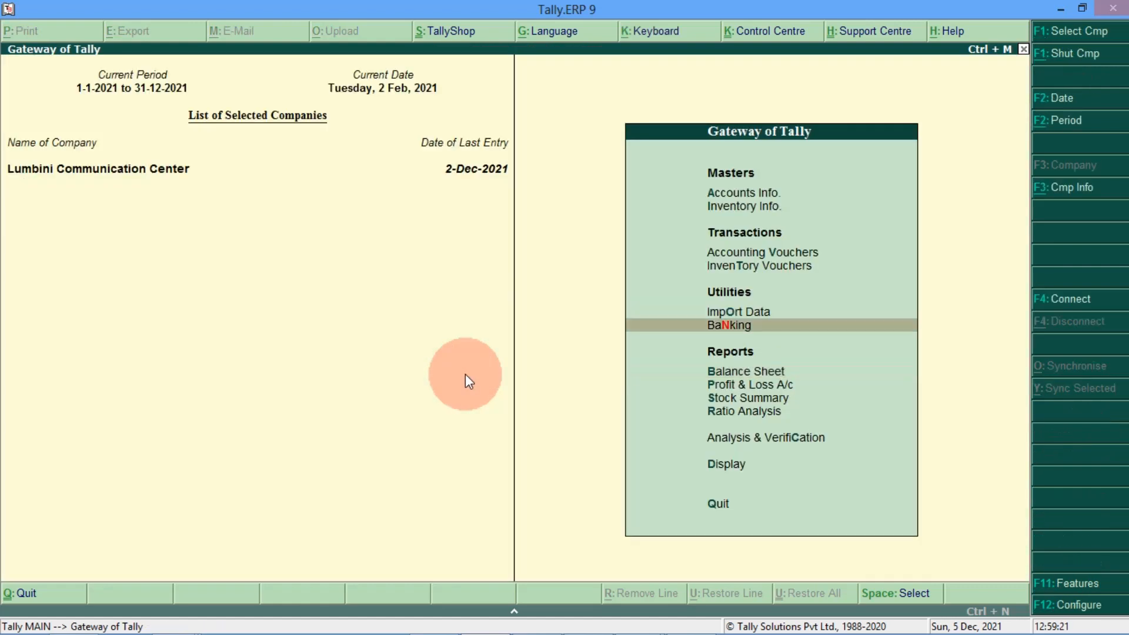
pyautogui.press('Return')
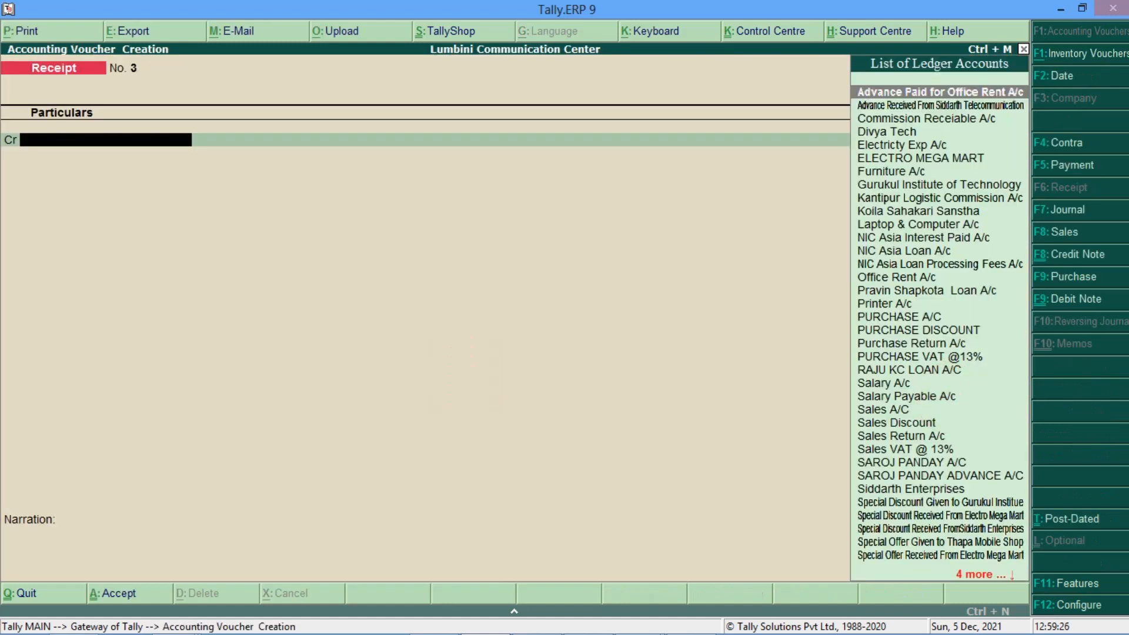
pyautogui.press('F5')
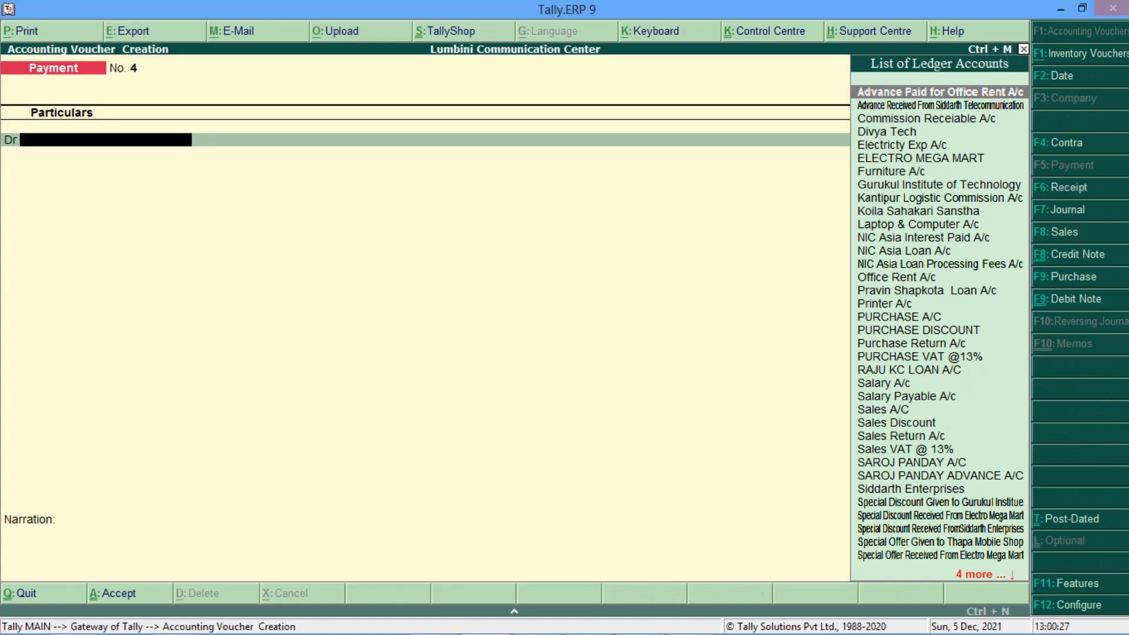
pyautogui.press('F2')
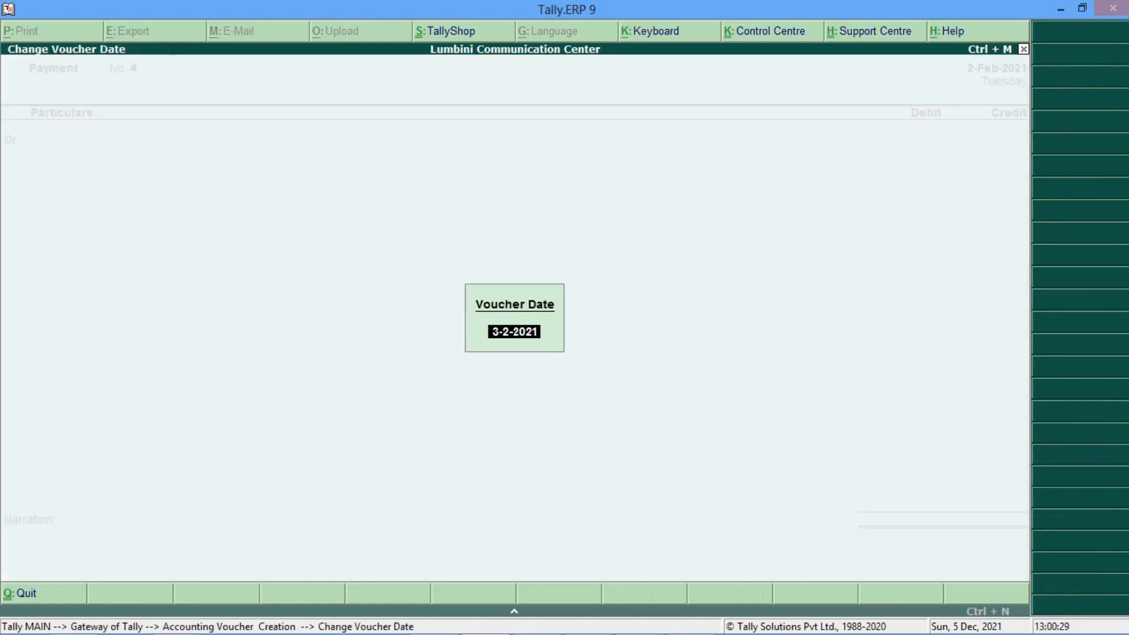
pyautogui.write('01-12-2021')
pyautogui.press('Return')
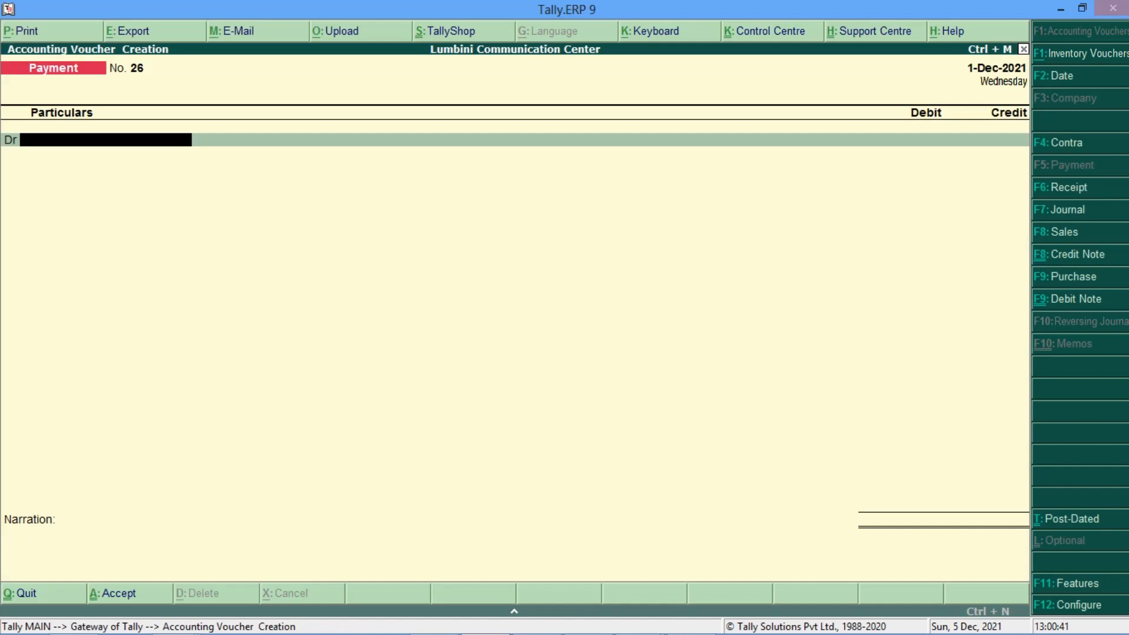
# Step: Debit the lender's loan ledger with 5,00,000.00
pyautogui.write('RAJ')
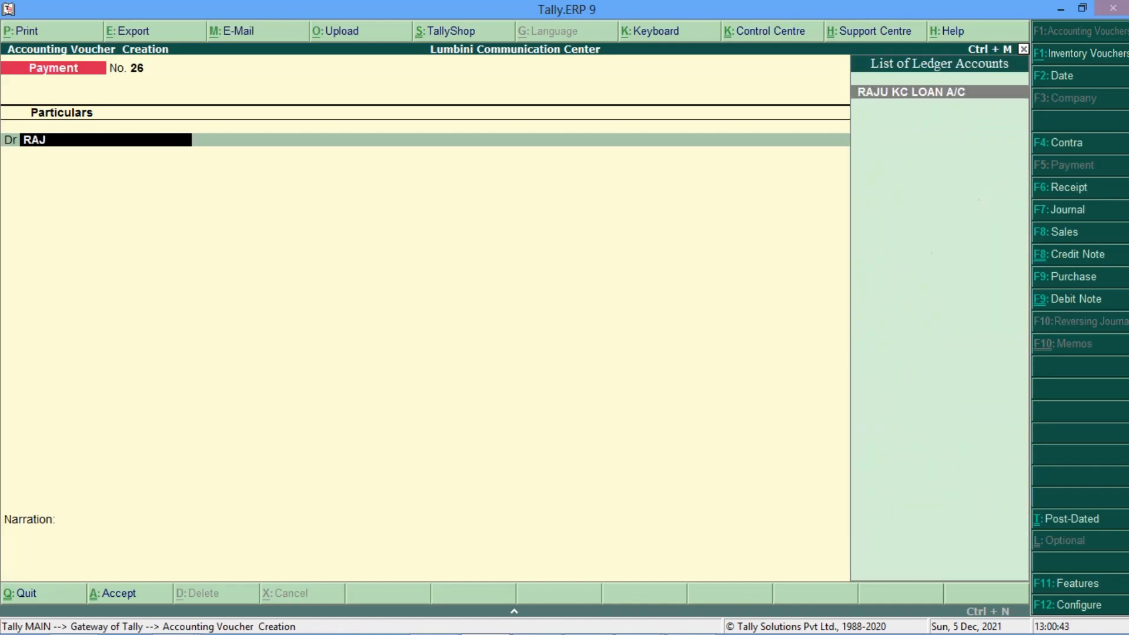
pyautogui.press('Return')
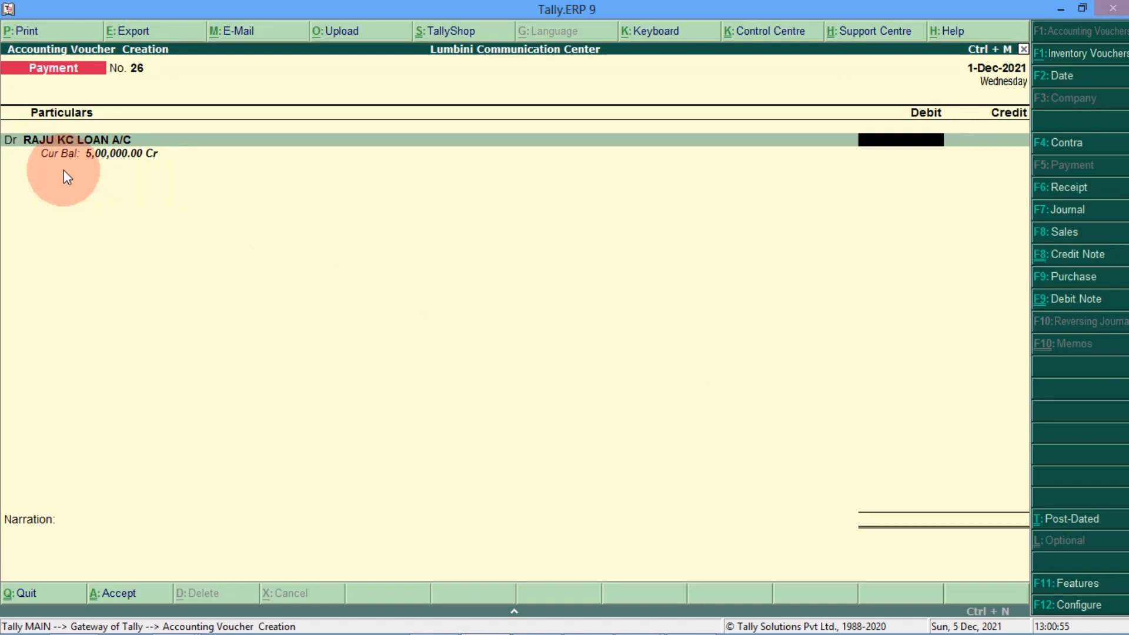
pyautogui.write('500000')
pyautogui.press('Return')
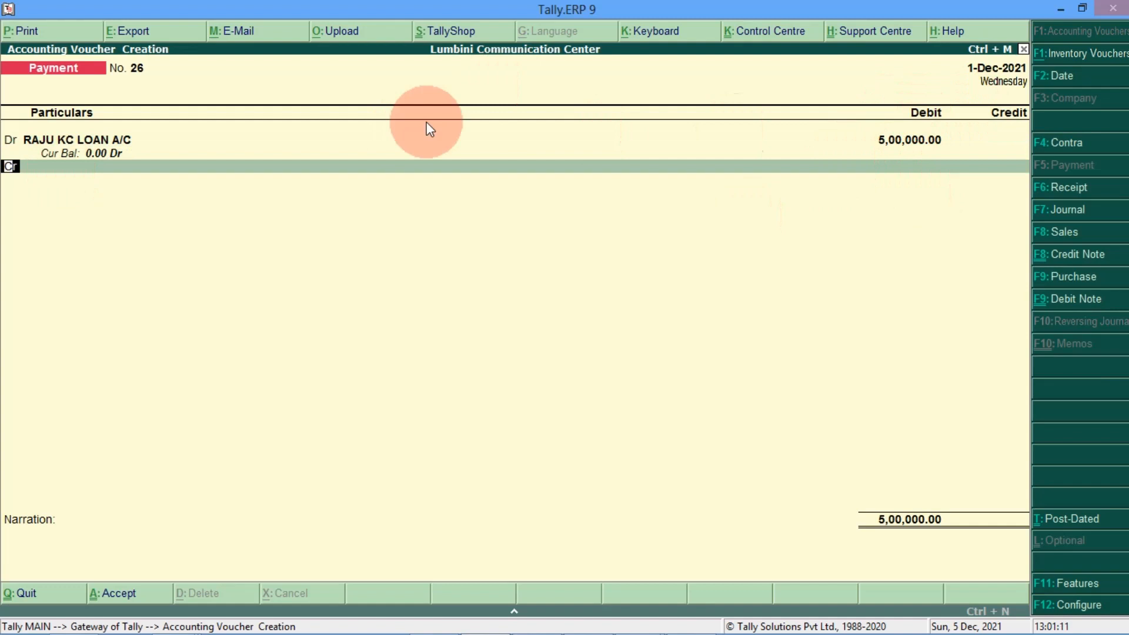
# Step: Add a second Dr line and start creating a new loan interest paid ledger for it
pyautogui.write('dr')
pyautogui.press('Return')
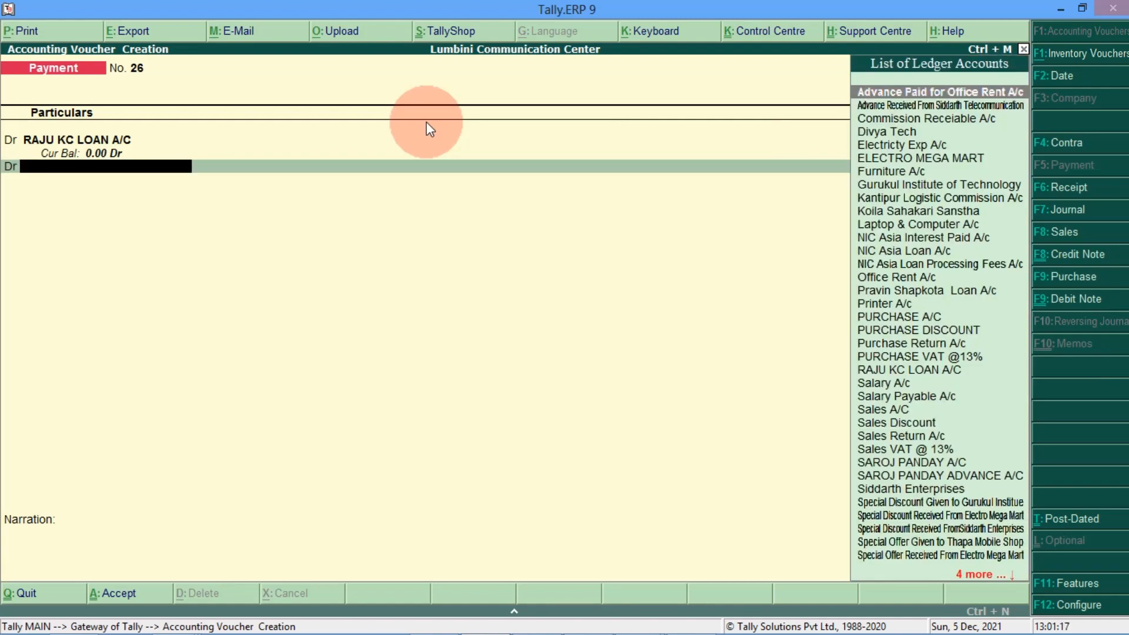
pyautogui.write('RAJ')
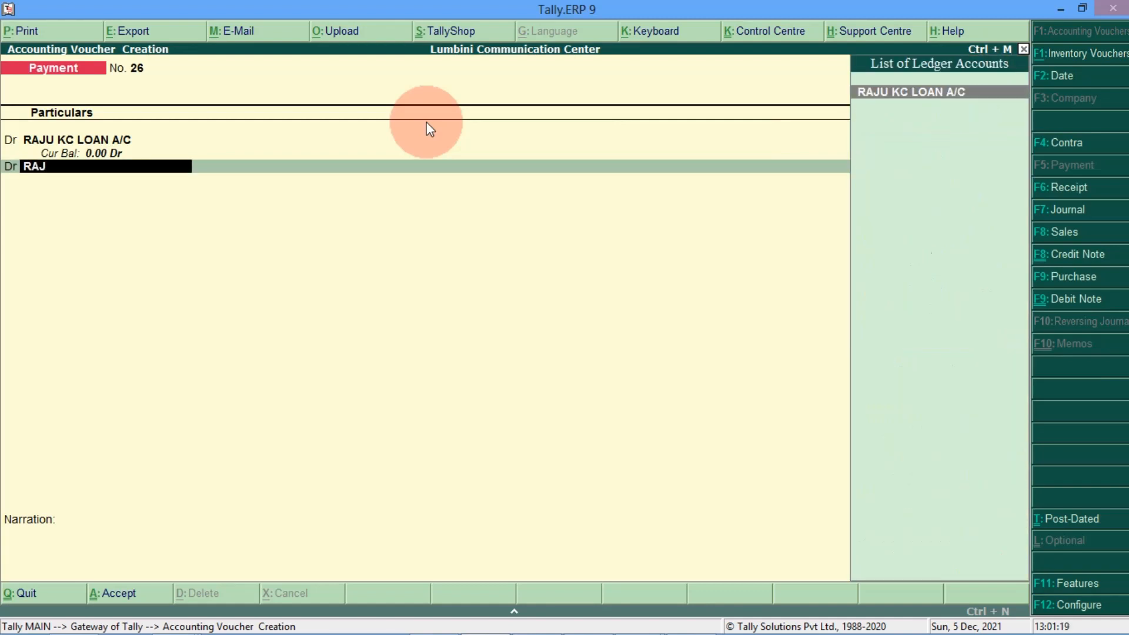
pyautogui.press('BackSpace')
pyautogui.press('BackSpace')
pyautogui.press('BackSpace')
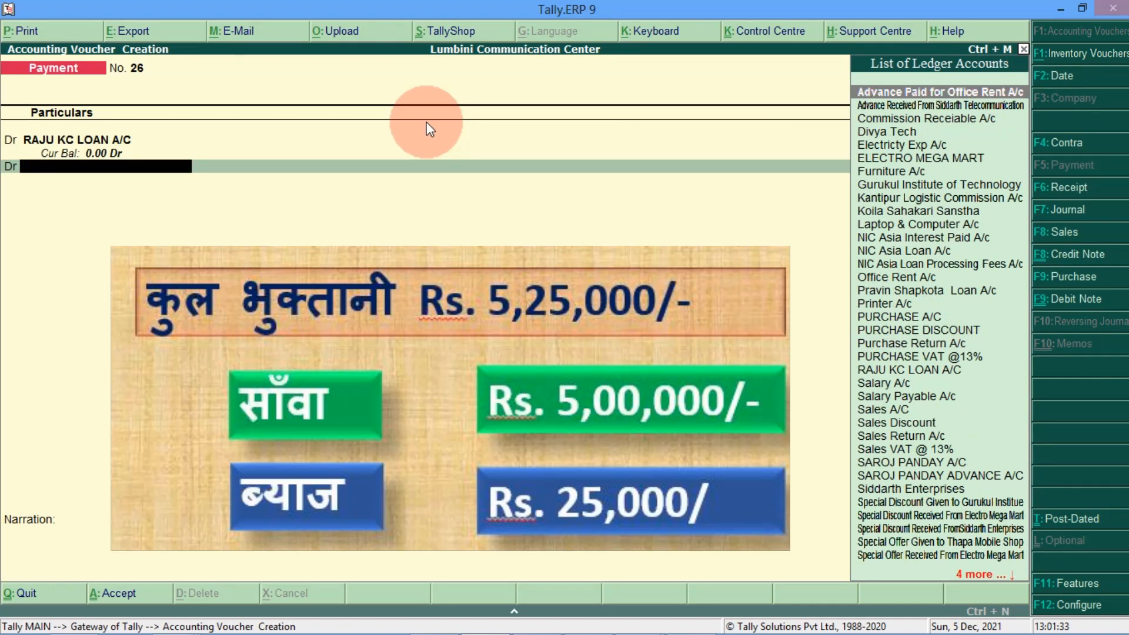
pyautogui.hotkey('alt', 'c')
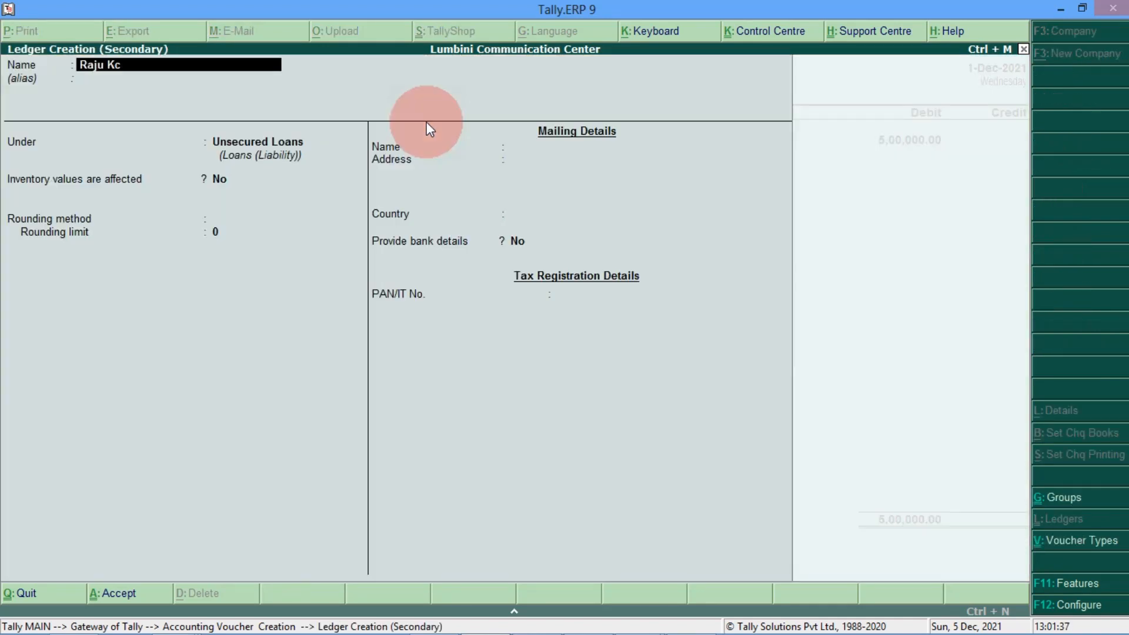
pyautogui.write(' Loan Interest Paid')
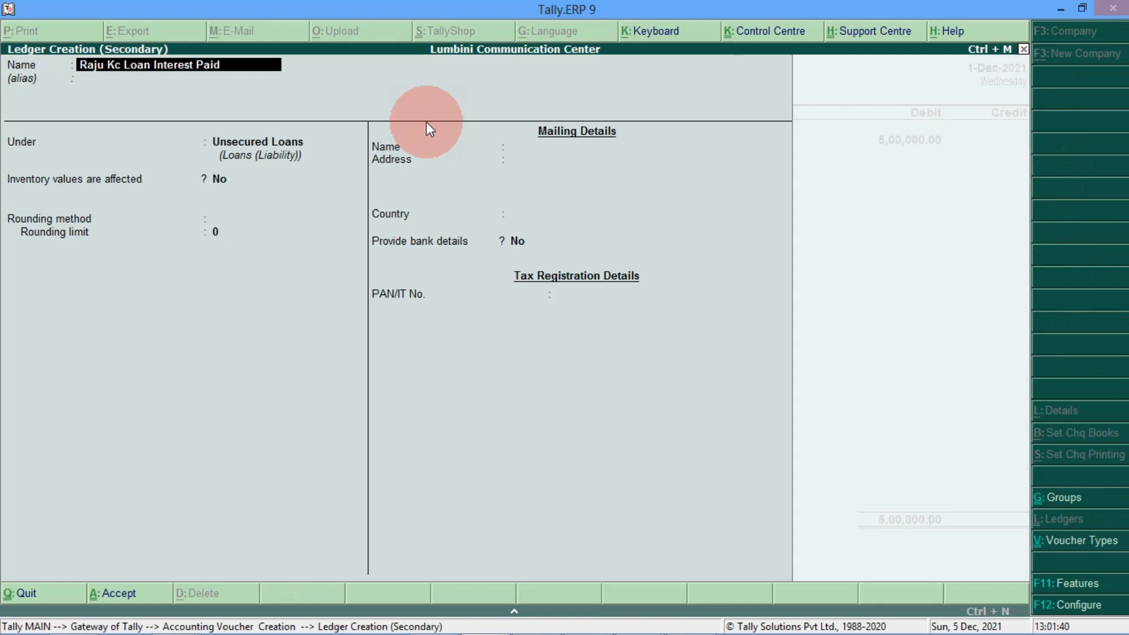
pyautogui.write(' a/c')
# Step: Group the new interest paid ledger under Indirect Expenses, save it, and enter 25,000
pyautogui.press('Return')
pyautogui.press('Return')
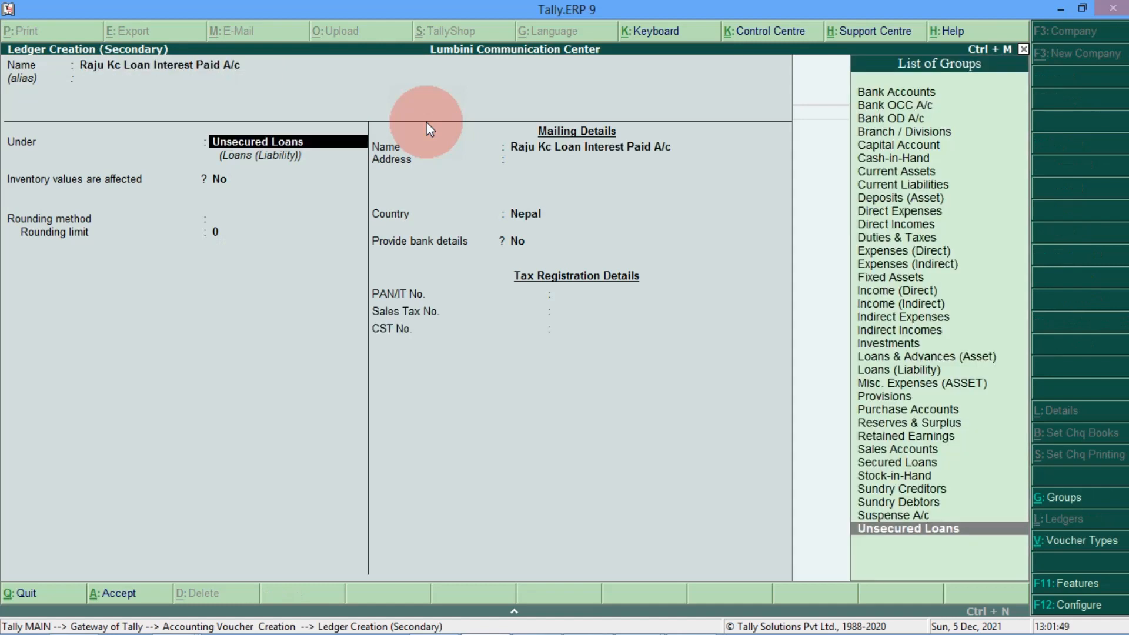
pyautogui.write('In')
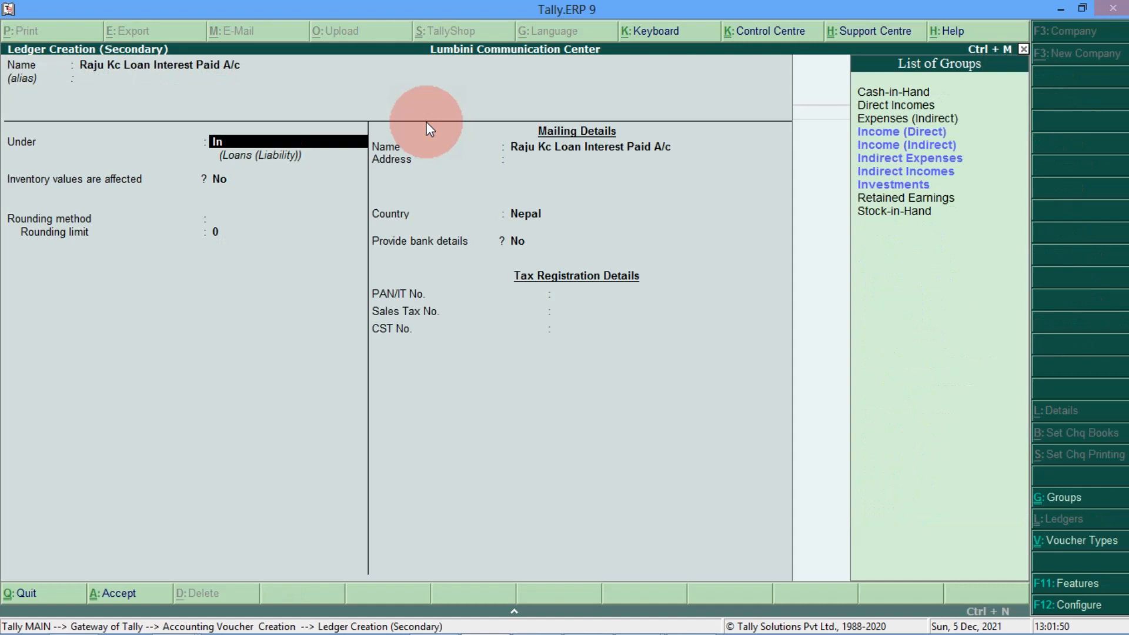
pyautogui.press('Down')
pyautogui.press('Down')
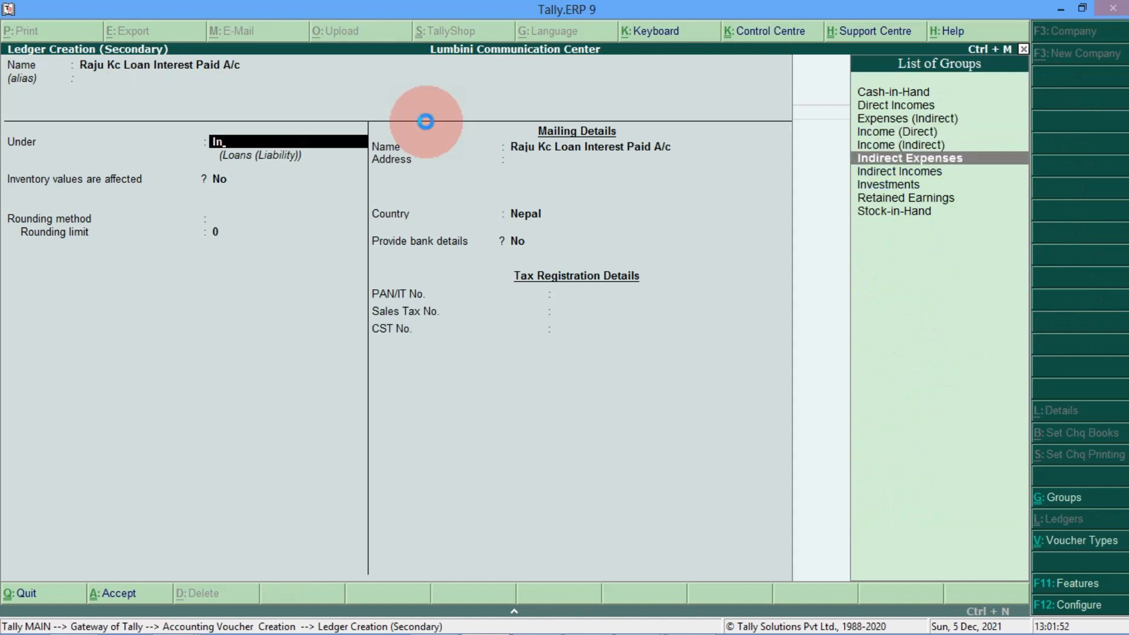
pyautogui.press('Return')
pyautogui.press('Return')
pyautogui.press('Return')
pyautogui.press('Return')
pyautogui.press('Return')
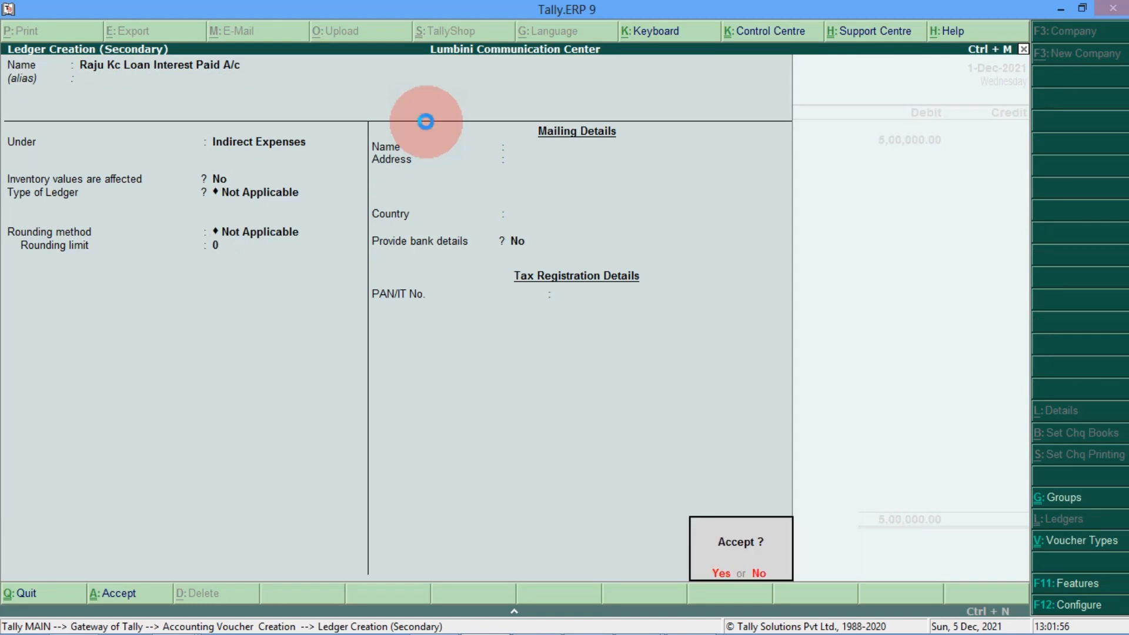
pyautogui.press('Return')
pyautogui.write('25,')
pyautogui.write('00')
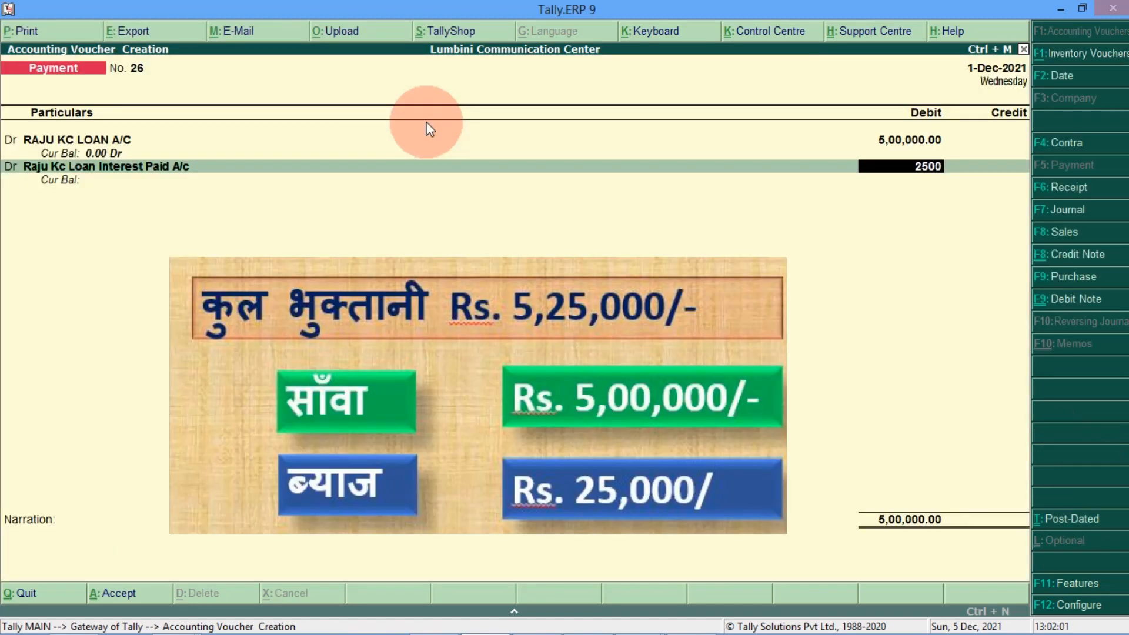
pyautogui.write('0')
# Step: Confirm the 25,000 interest and set Global IME Bank A/c as the credit ledger
pyautogui.press('Return')
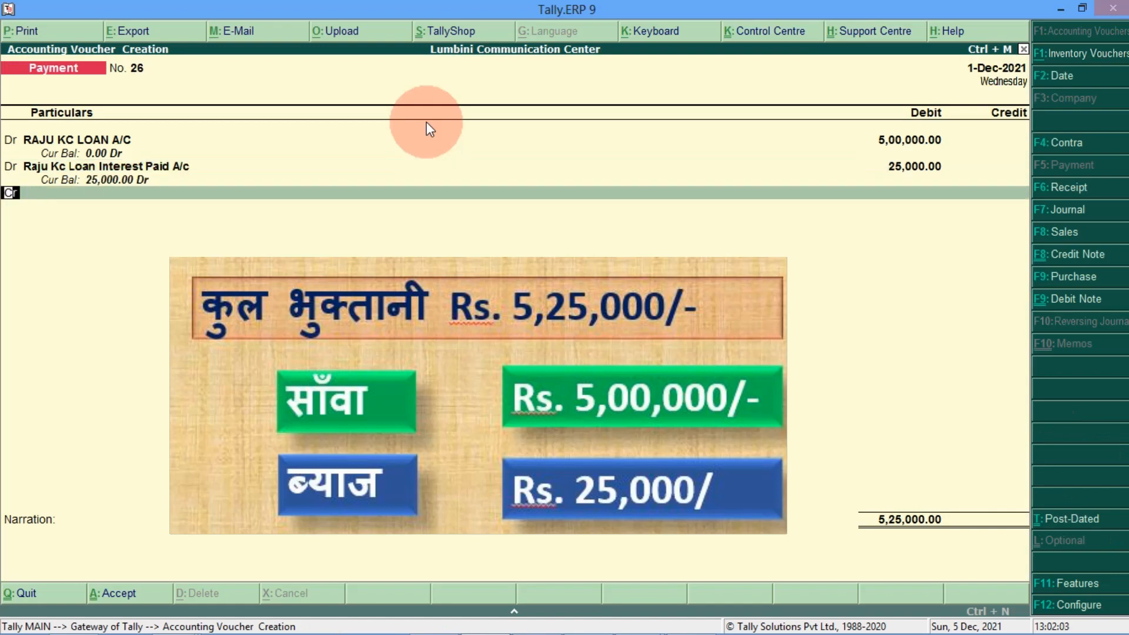
pyautogui.press('Return')
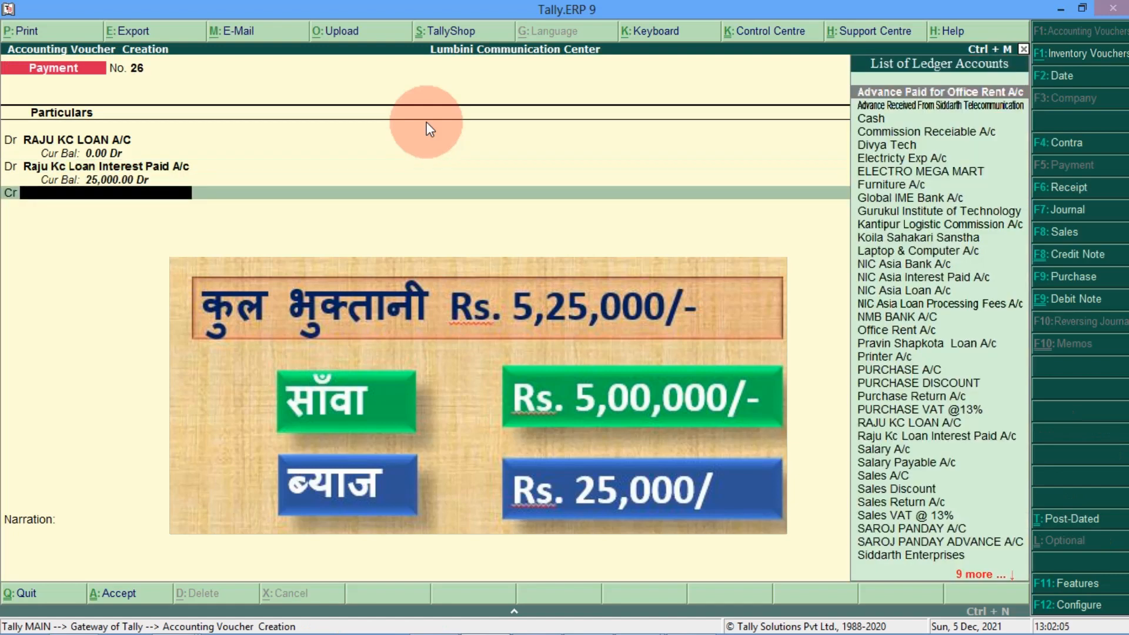
pyautogui.write('Glob')
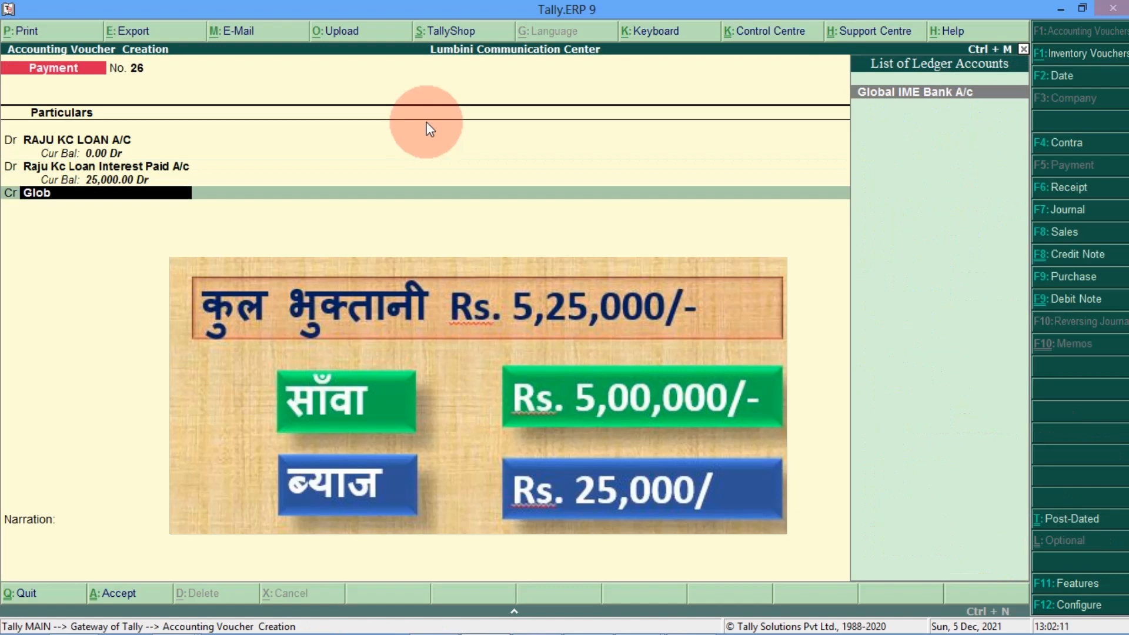
pyautogui.press('Return')
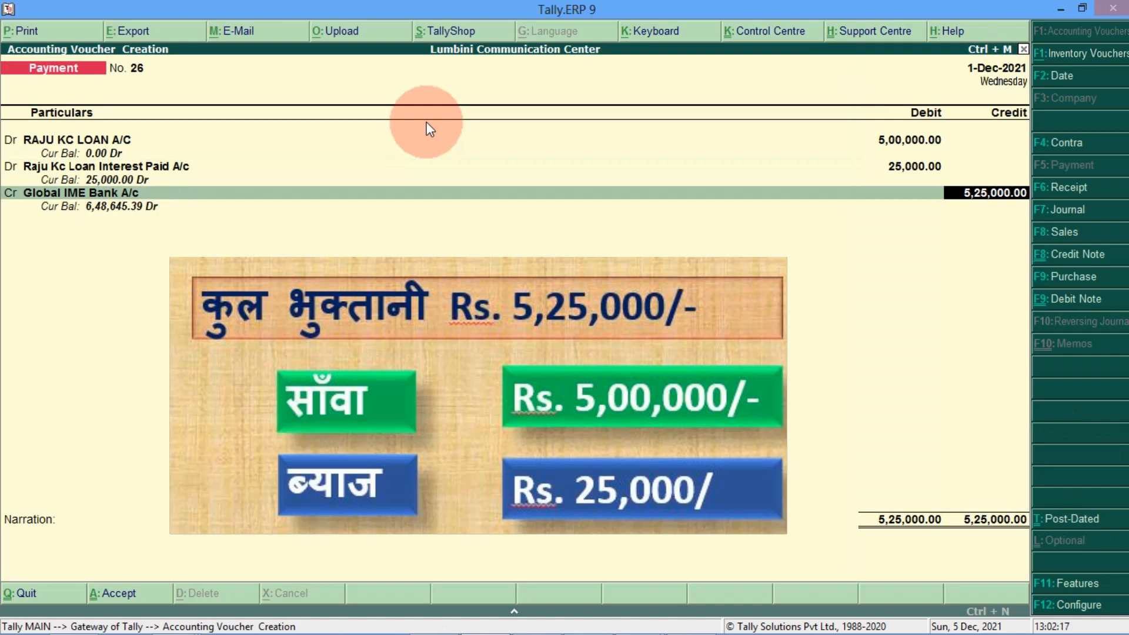
# Step: Accept the 5,25,000.00 credit and bank allocation, save Payment No. 26, and exit to Gateway
pyautogui.press('Return')
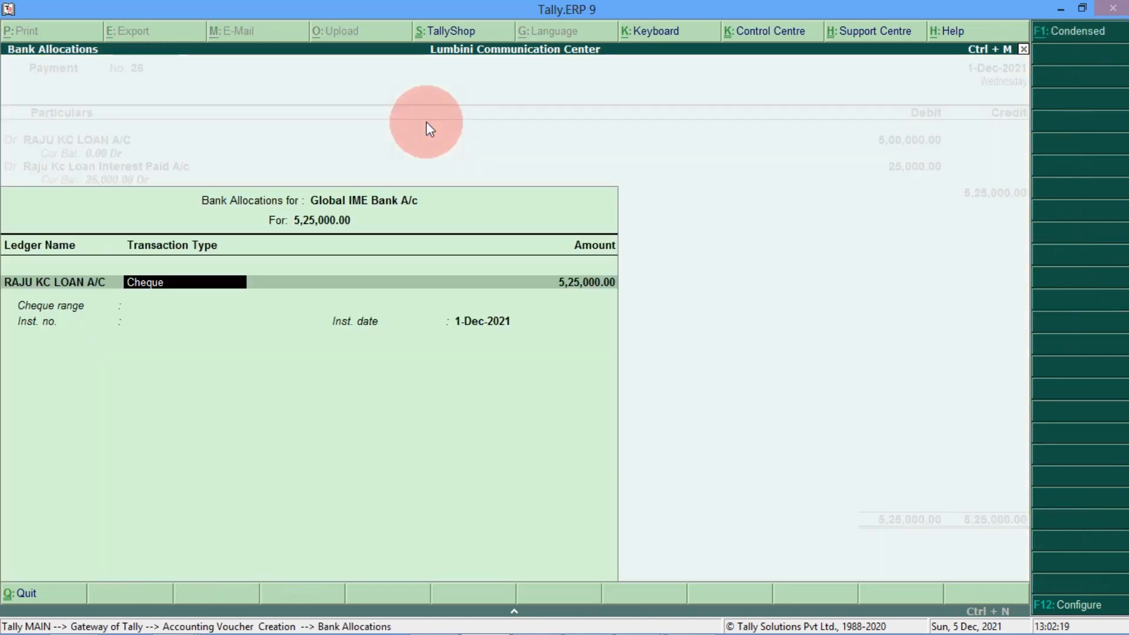
pyautogui.press('Return')
pyautogui.press('Return')
pyautogui.press('Return')
pyautogui.press('Return')
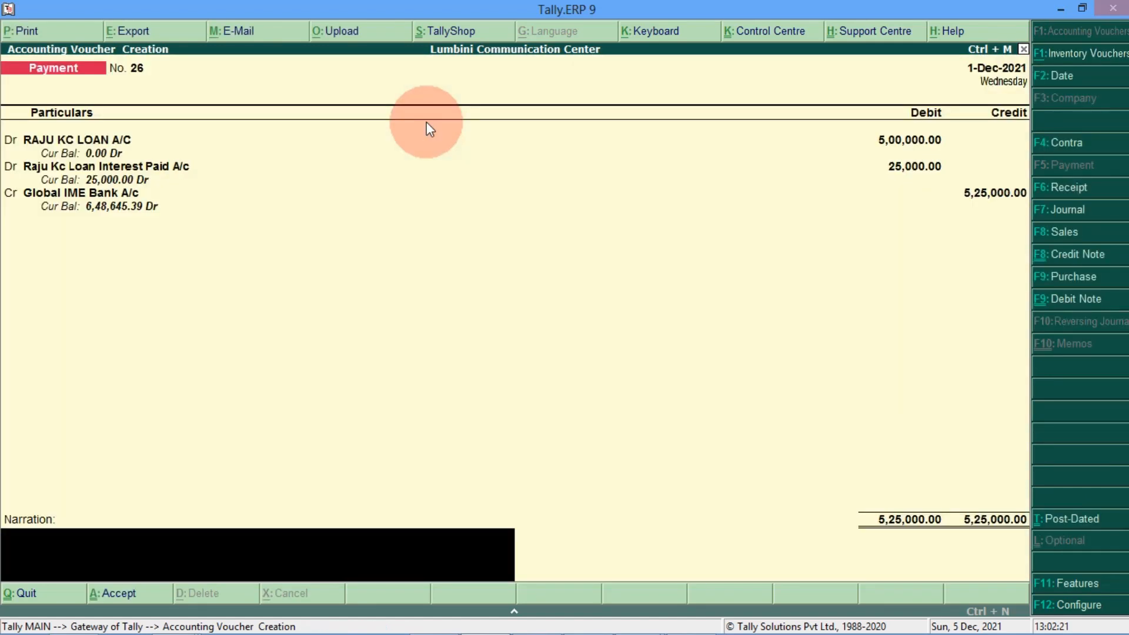
pyautogui.press('Return')
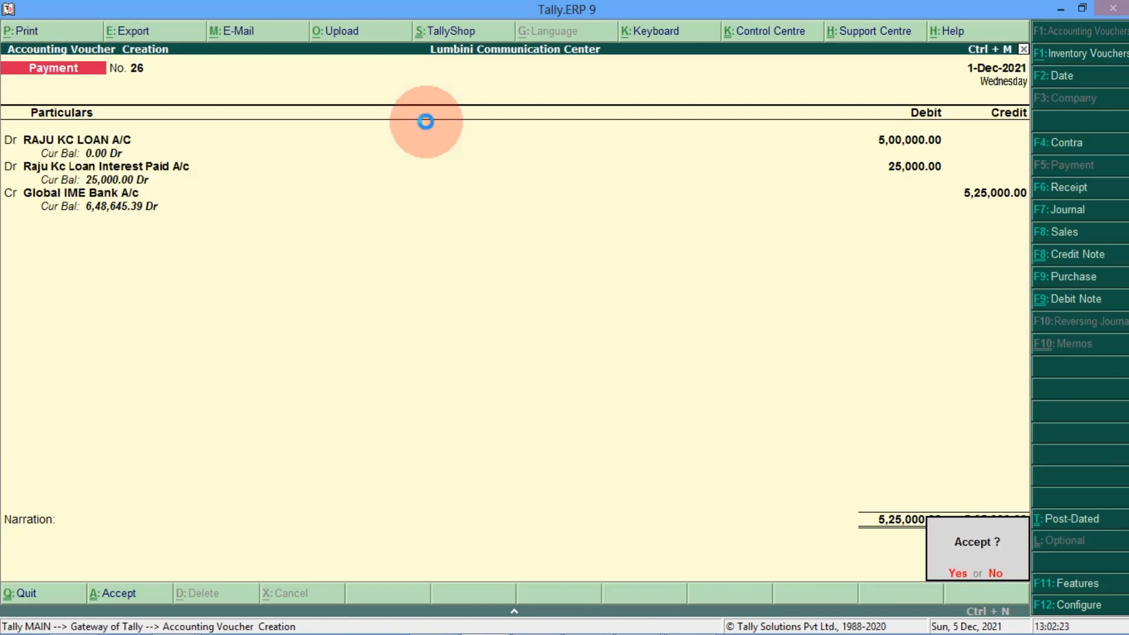
pyautogui.press('Return')
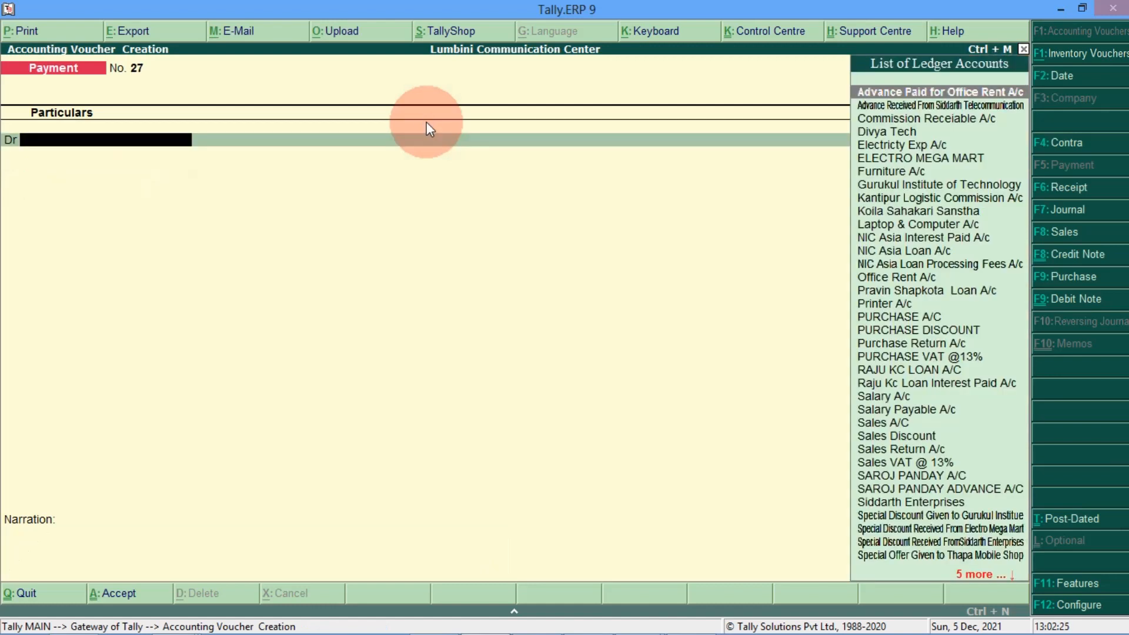
pyautogui.press('Escape')
pyautogui.press('Return')
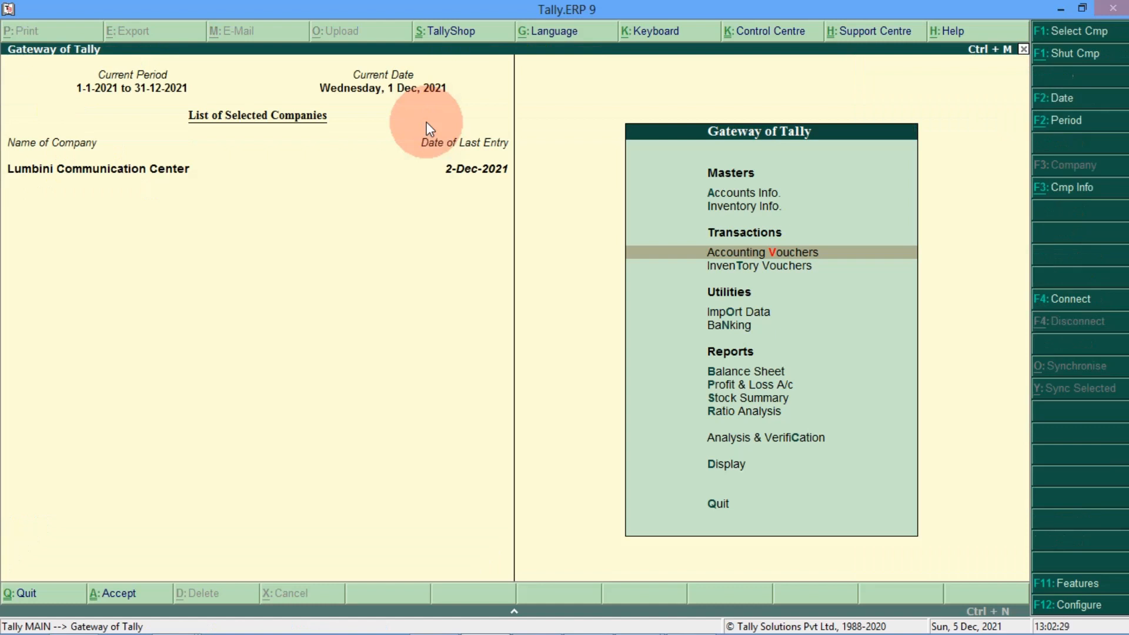
# Step: Drill into Balance Sheet Unsecured Loans to confirm only Koila Sahakari Sanstha 2,00,000.00 remains
pyautogui.press('b')
pyautogui.press('Up')
pyautogui.press('Down')
pyautogui.press('Down')
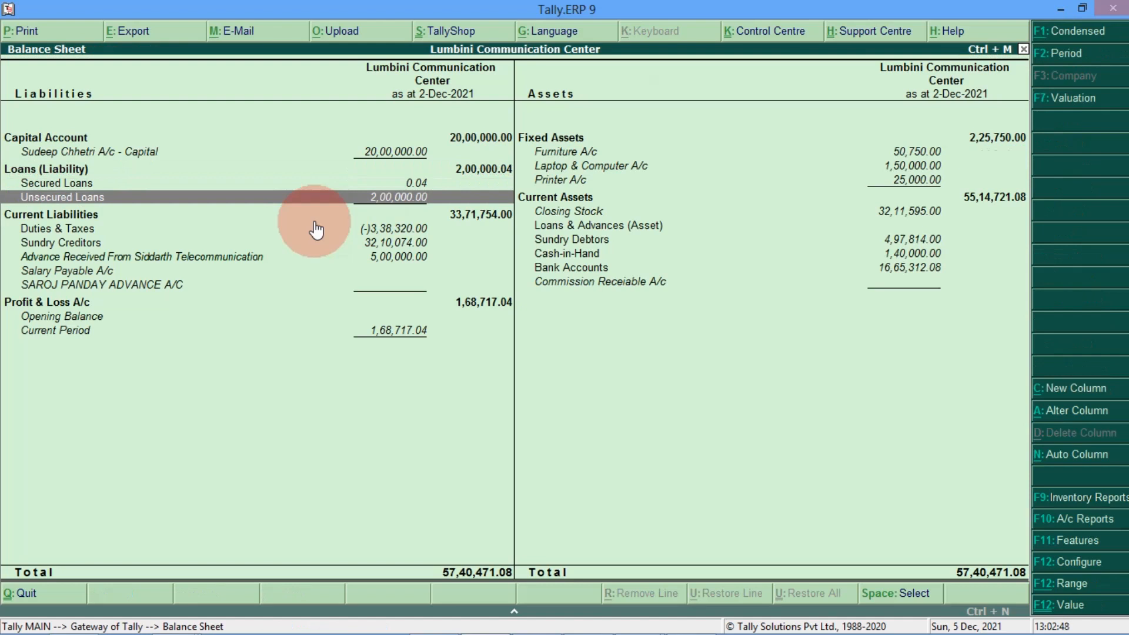
pyautogui.press('Return')
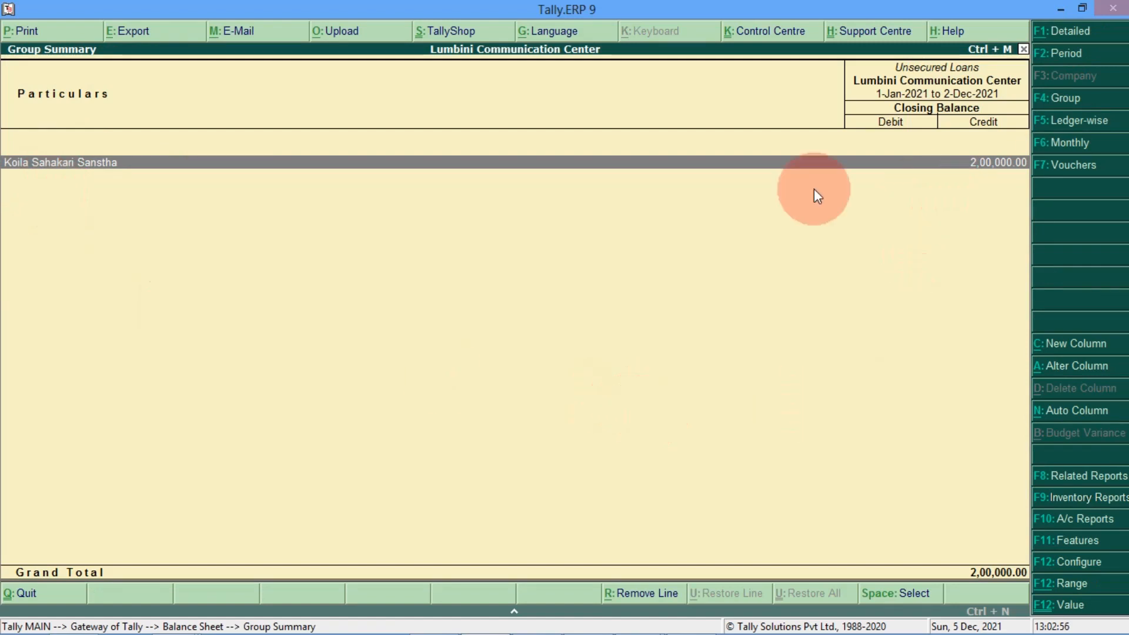
pyautogui.press('Escape')
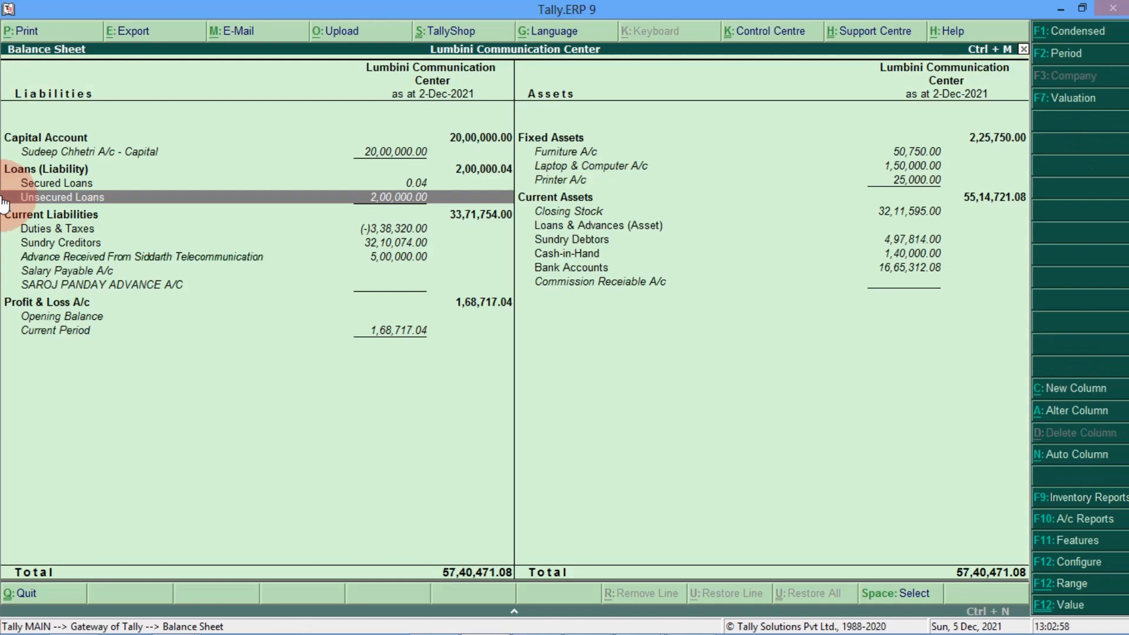
pyautogui.press('Down')
pyautogui.press('Down')
pyautogui.press('Down')
pyautogui.press('Down')
pyautogui.press('Down')
pyautogui.press('Down')
pyautogui.press('Down')
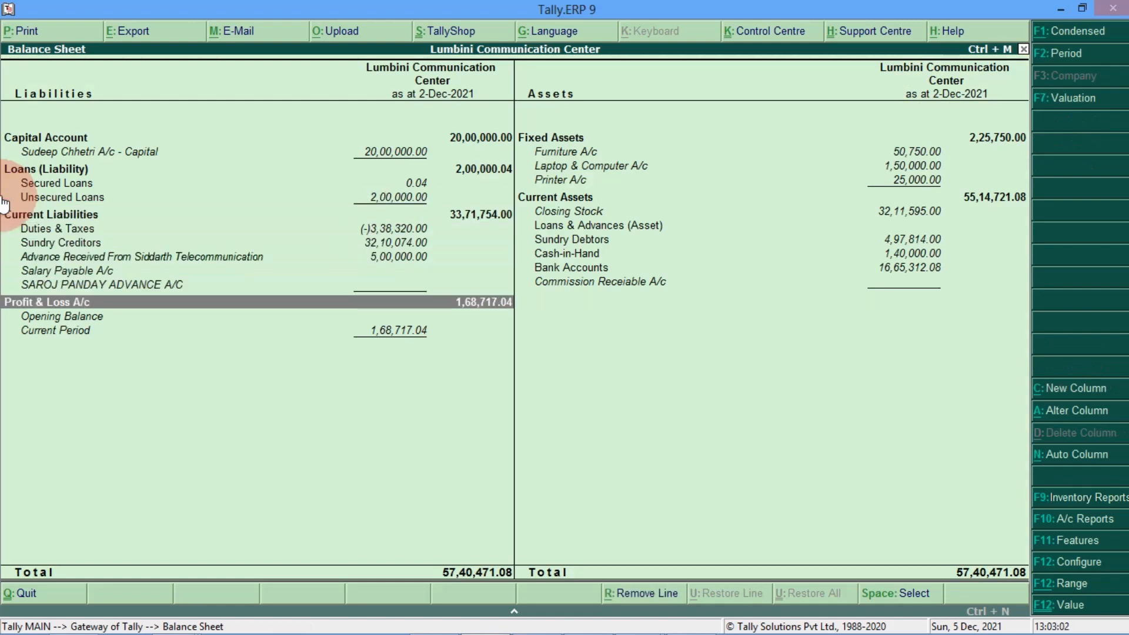
# Step: Open the Profit & Loss A/c in its detailed view
pyautogui.press('Return')
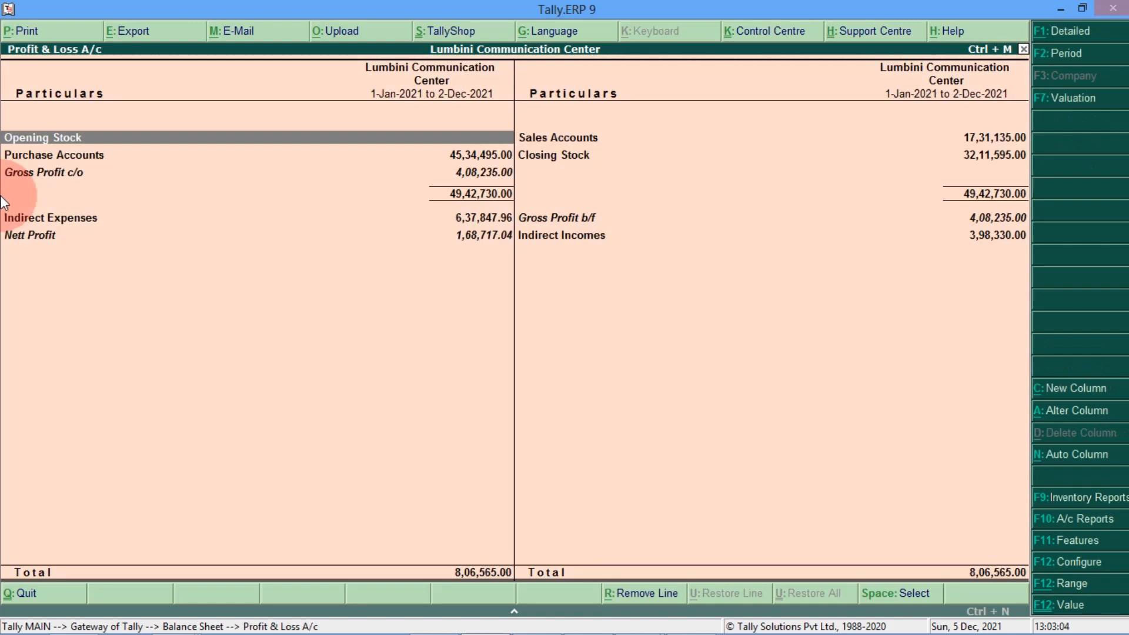
pyautogui.hotkey('alt', 'F1')
pyautogui.press('Down')
pyautogui.press('Down')
pyautogui.press('Down')
pyautogui.press('Down')
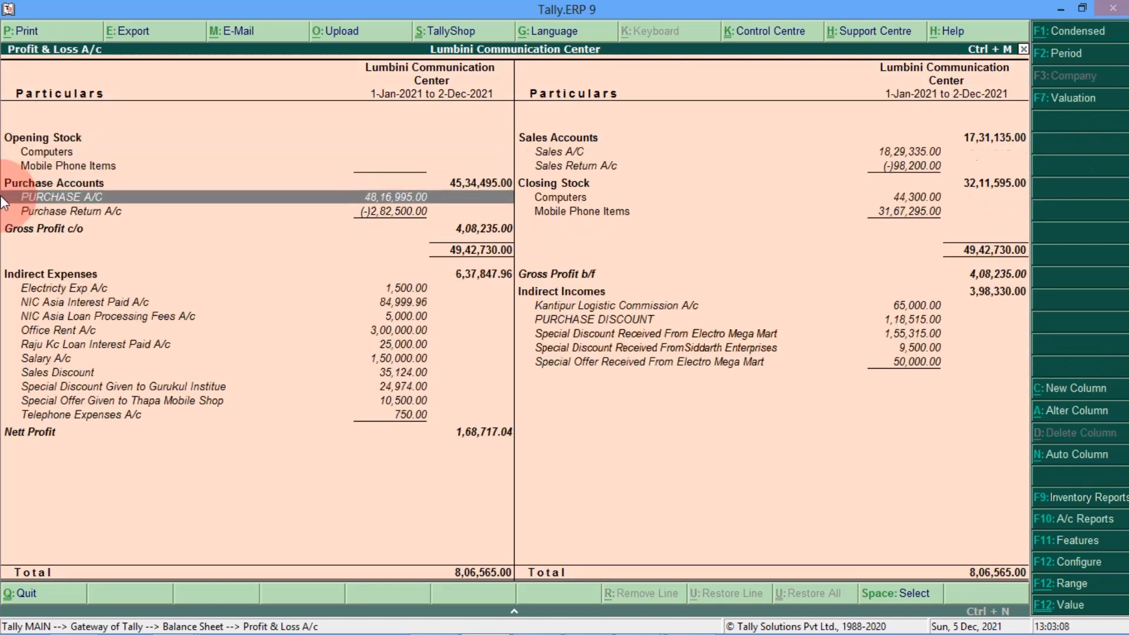
pyautogui.press('Down')
pyautogui.press('Down')
pyautogui.press('Down')
pyautogui.press('Down')
pyautogui.press('Down')
pyautogui.press('Down')
pyautogui.press('Down')
pyautogui.press('Down')
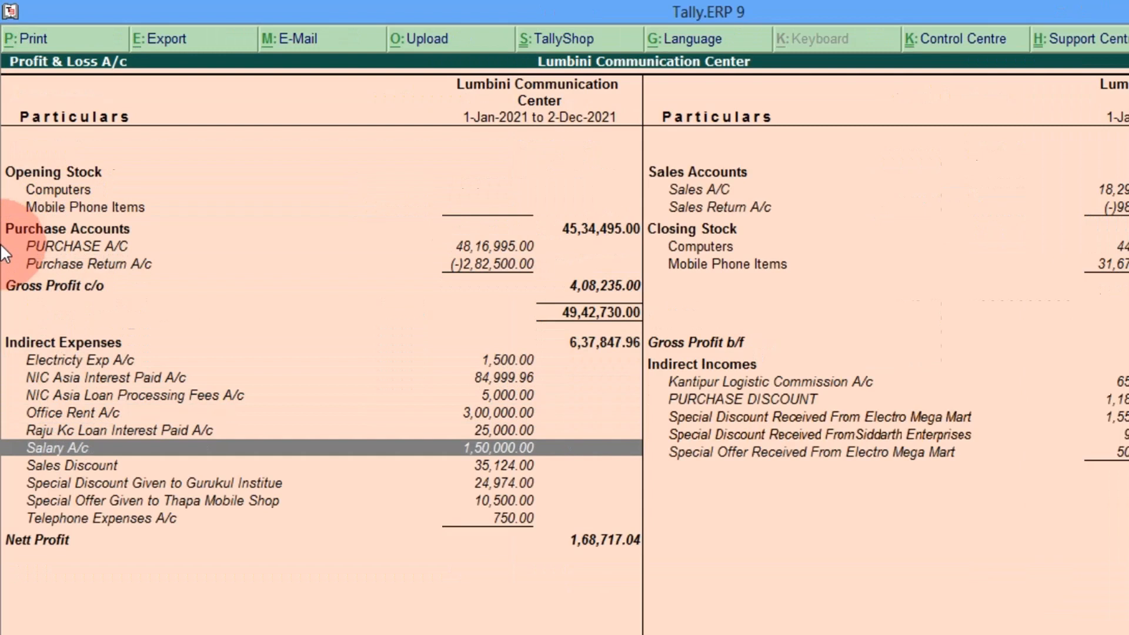
# Step: Check the 25,000.00 loan interest within Indirect Expenses 6,37,847.96 and Nett Profit 1,68,717.04
pyautogui.press('Up')
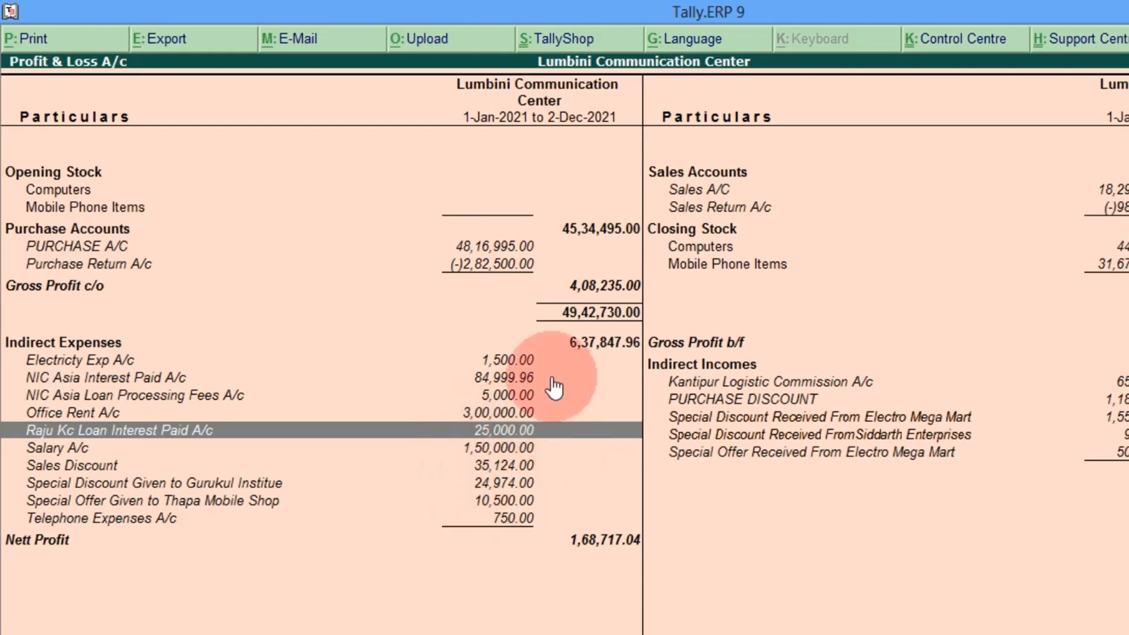
pyautogui.press('Up')
pyautogui.press('Up')
pyautogui.press('Up')
pyautogui.press('Up')
pyautogui.press('Up')
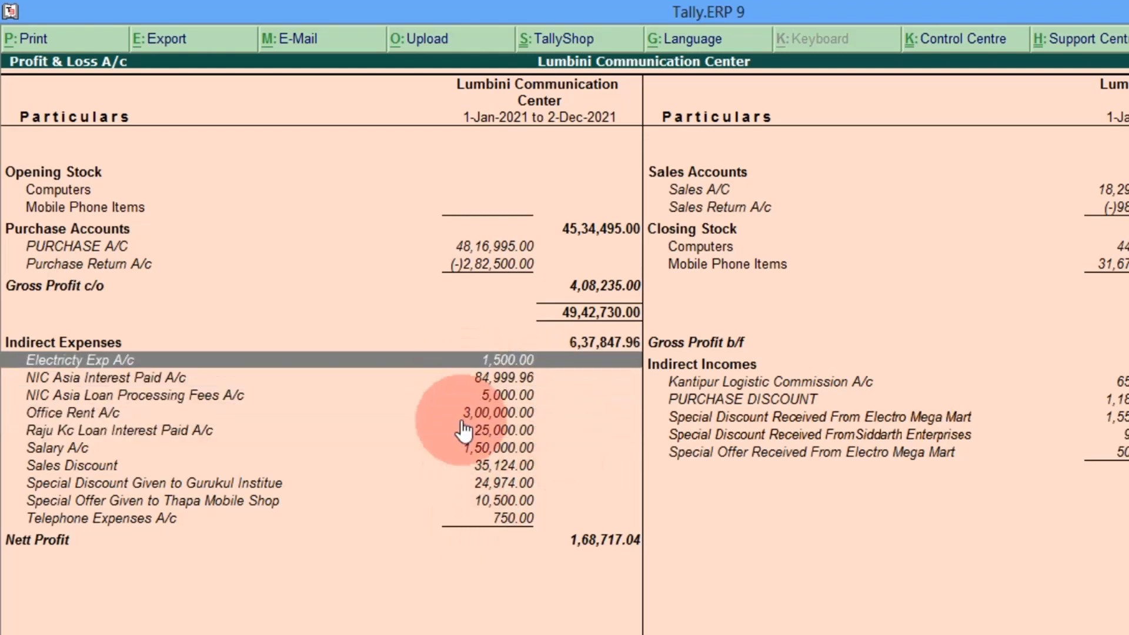
pyautogui.press('Down')
pyautogui.press('Down')
pyautogui.press('Down')
pyautogui.press('Down')
pyautogui.press('Down')
pyautogui.press('Up')
pyautogui.press('Up')
pyautogui.press('Up')
pyautogui.press('Up')
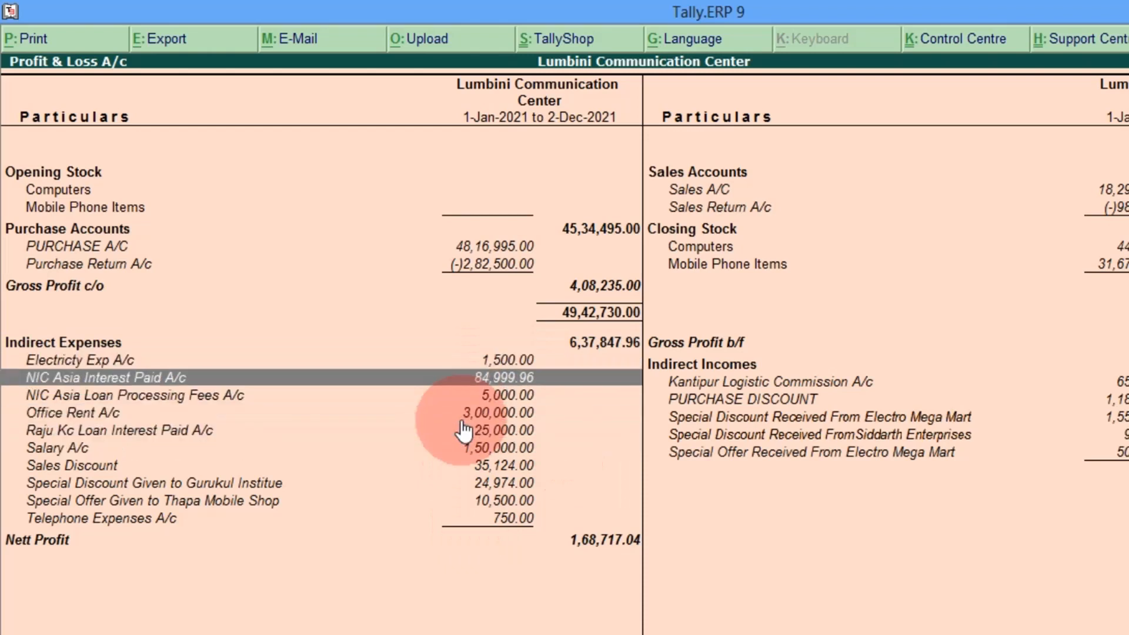
pyautogui.press('Down')
pyautogui.press('Down')
pyautogui.press('Down')
pyautogui.press('Up')
pyautogui.press('Up')
pyautogui.press('Up')
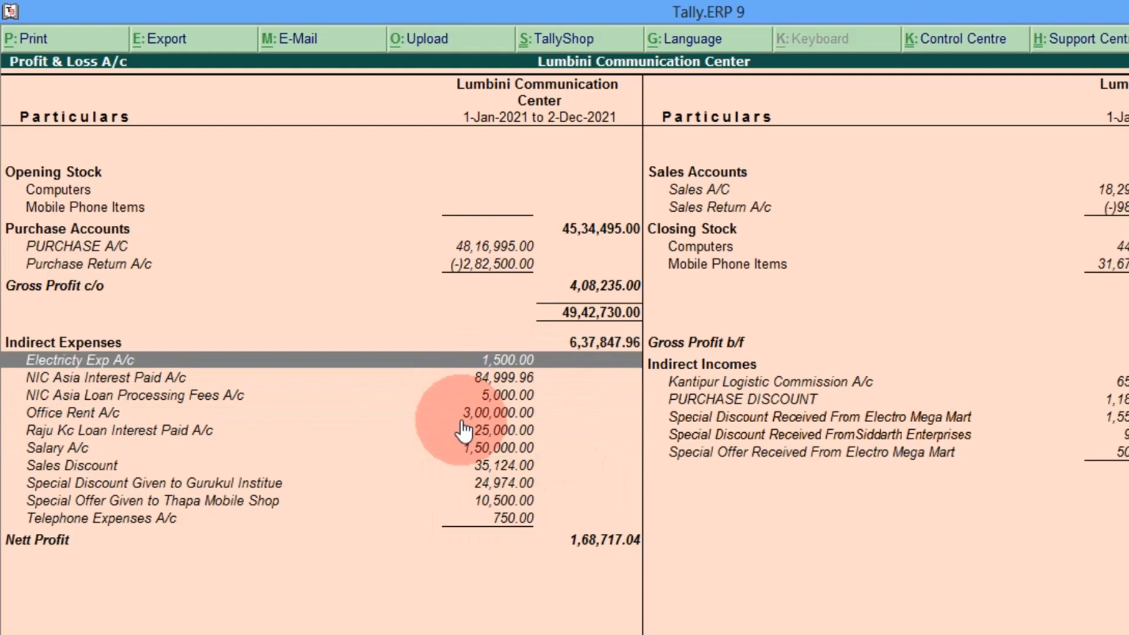
pyautogui.press('Up')
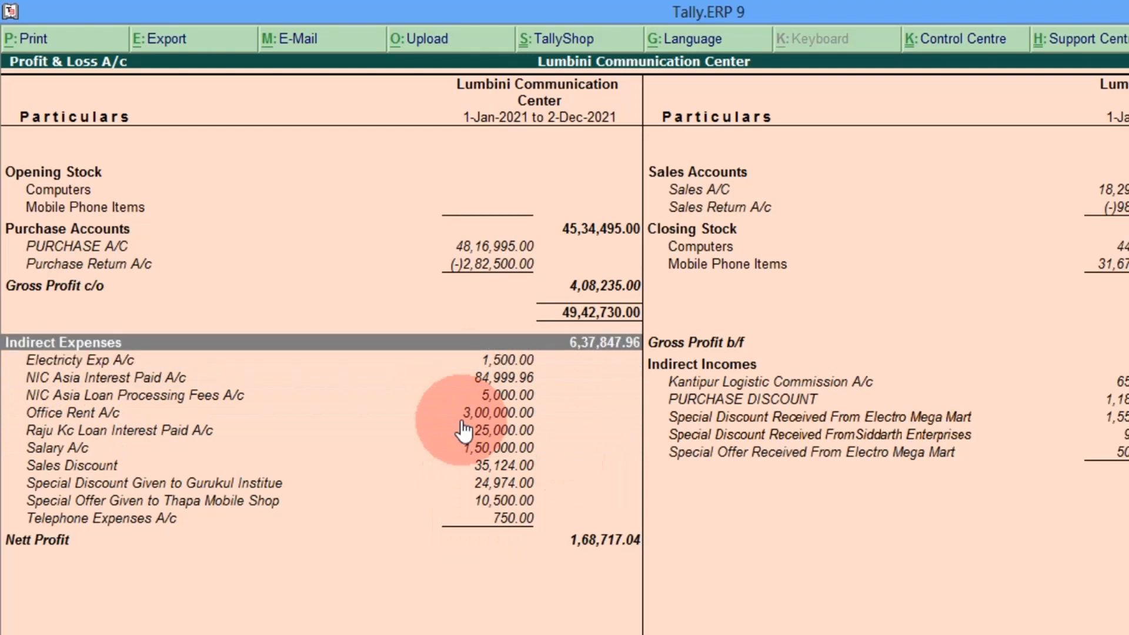
pyautogui.press('Down')
pyautogui.press('Down')
pyautogui.press('Down')
pyautogui.press('Down')
pyautogui.press('Down')
pyautogui.press('Down')
pyautogui.press('Up')
pyautogui.press('Up')
pyautogui.press('Up')
pyautogui.press('Up')
pyautogui.press('Up')
pyautogui.press('Up')
pyautogui.press('Down')
pyautogui.press('Down')
pyautogui.press('Down')
pyautogui.press('Down')
pyautogui.press('Down')
pyautogui.press('Down')
pyautogui.press('Down')
pyautogui.press('Down')
pyautogui.press('Down')
pyautogui.press('Down')
pyautogui.press('Down')
pyautogui.press('Up')
pyautogui.press('Up')
pyautogui.press('Up')
pyautogui.press('Up')
pyautogui.press('Up')
pyautogui.press('Up')
pyautogui.press('Up')
pyautogui.press('Up')
pyautogui.press('Up')
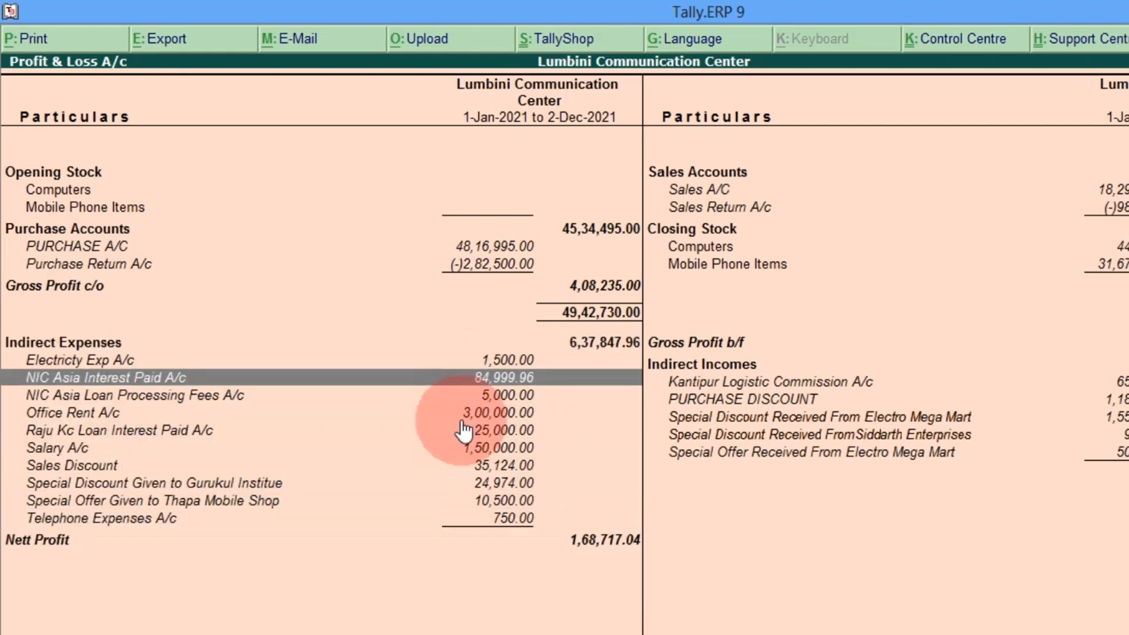